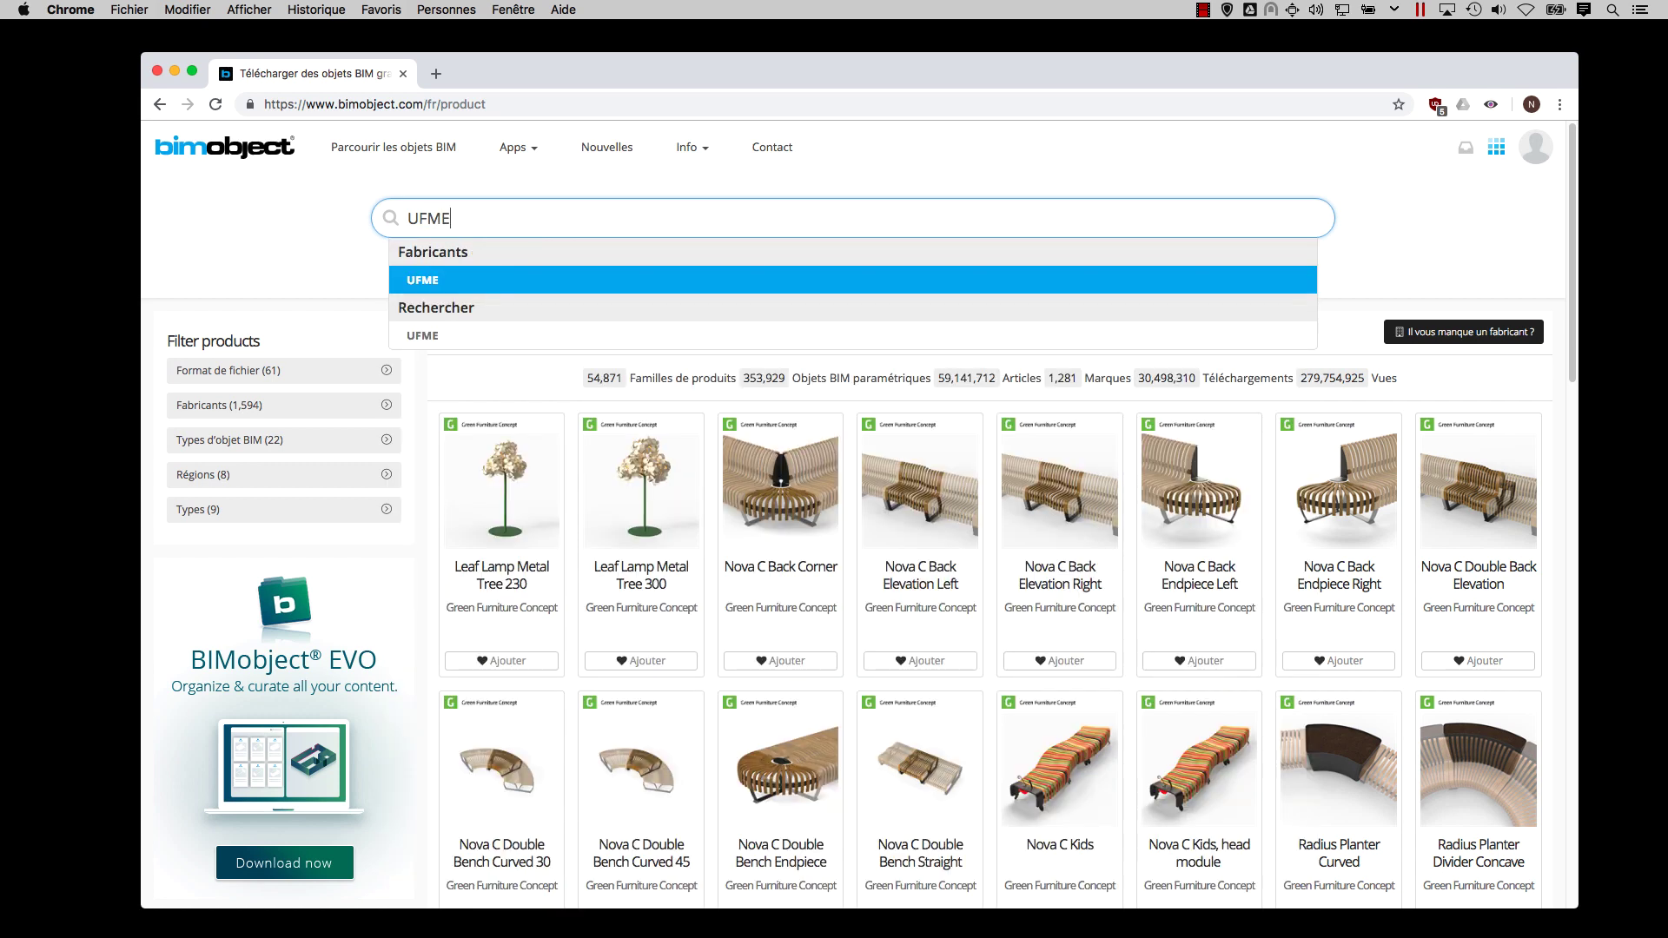
Filter the catalogue by the manufacturer UFME and open the product page for Porte-fenêtre à frappe 1 vantail.
left_click(437, 282)
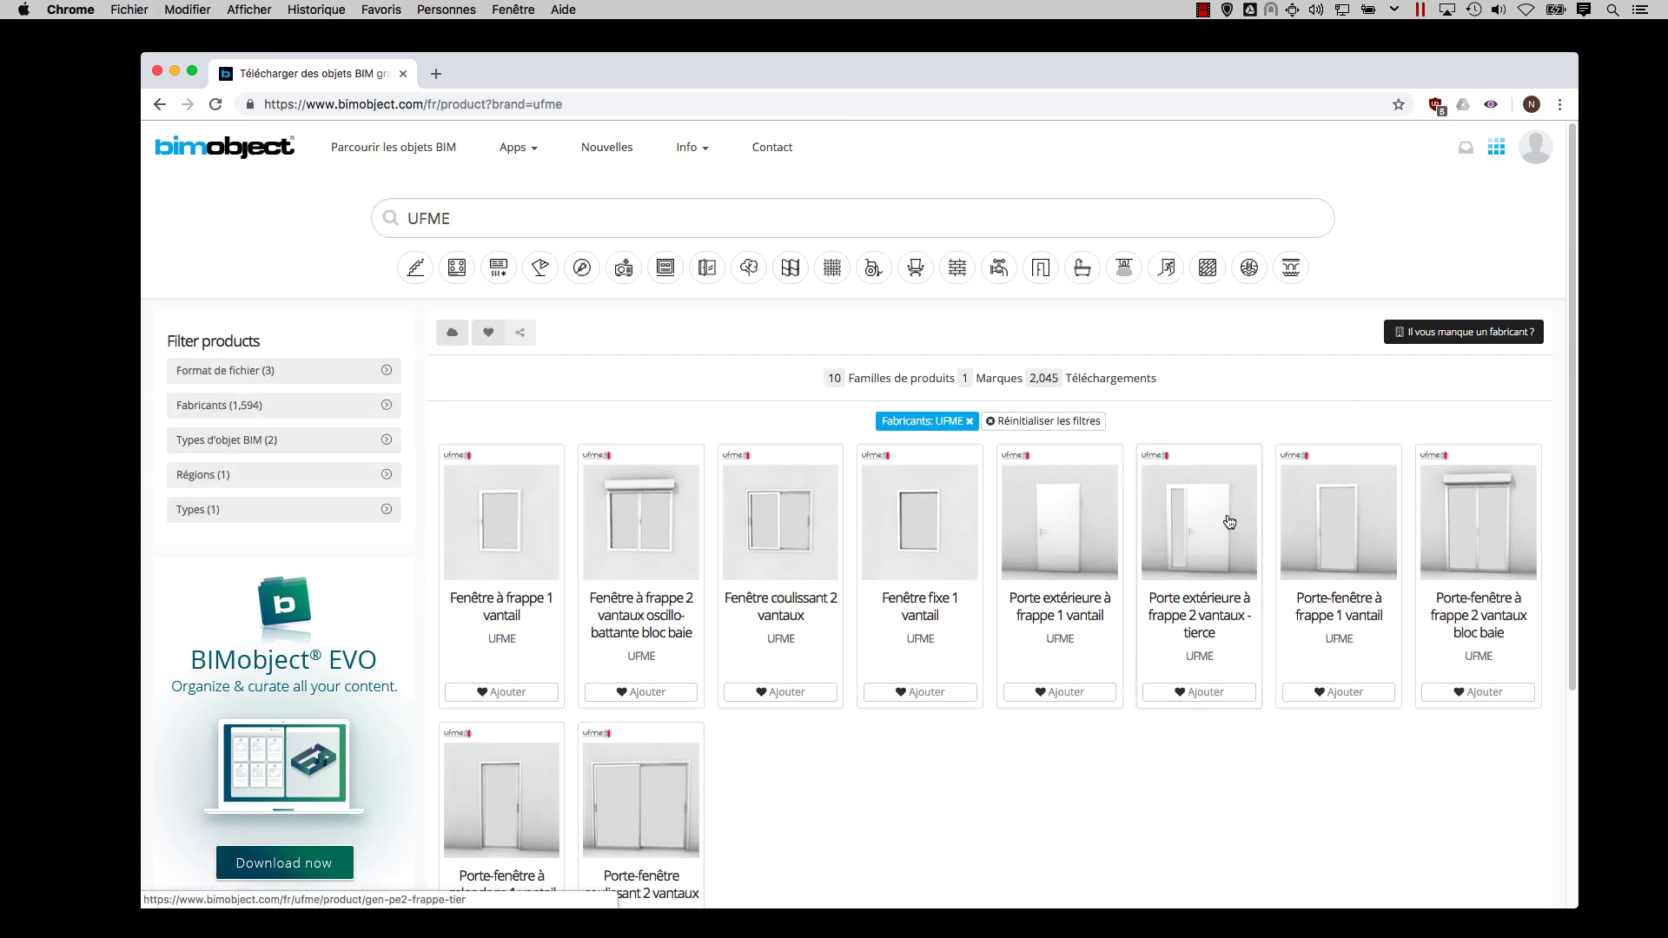
scroll(754, 699, "down", 1)
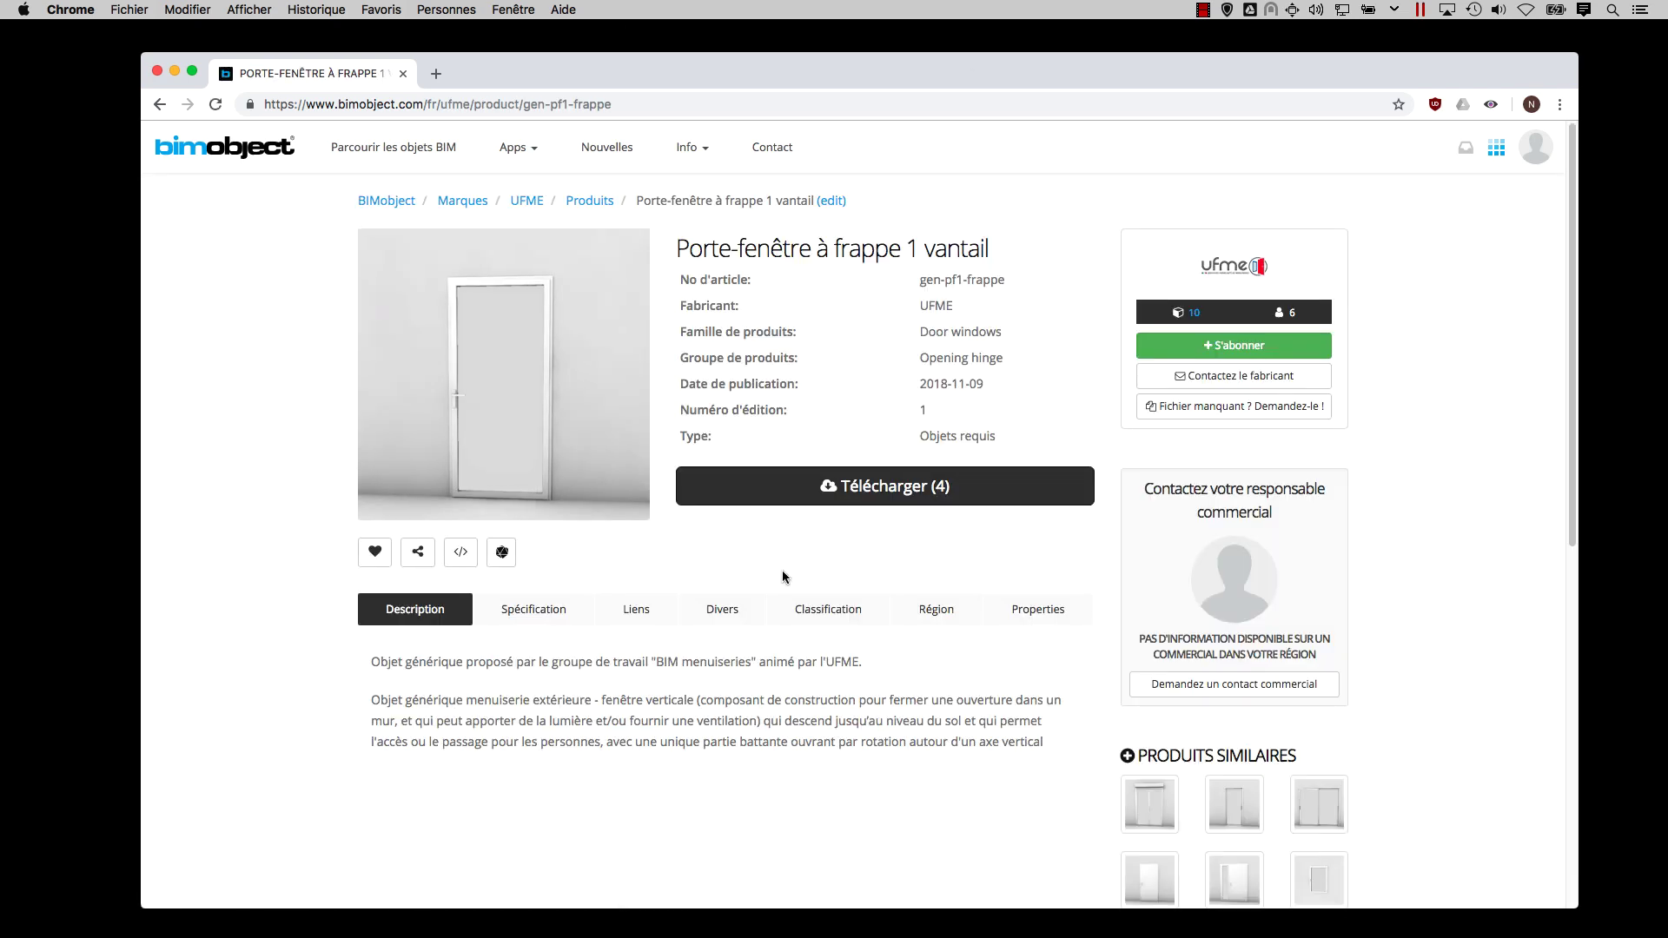
scroll(1019, 465, "down", 4)
scroll(1019, 464, "up", 4)
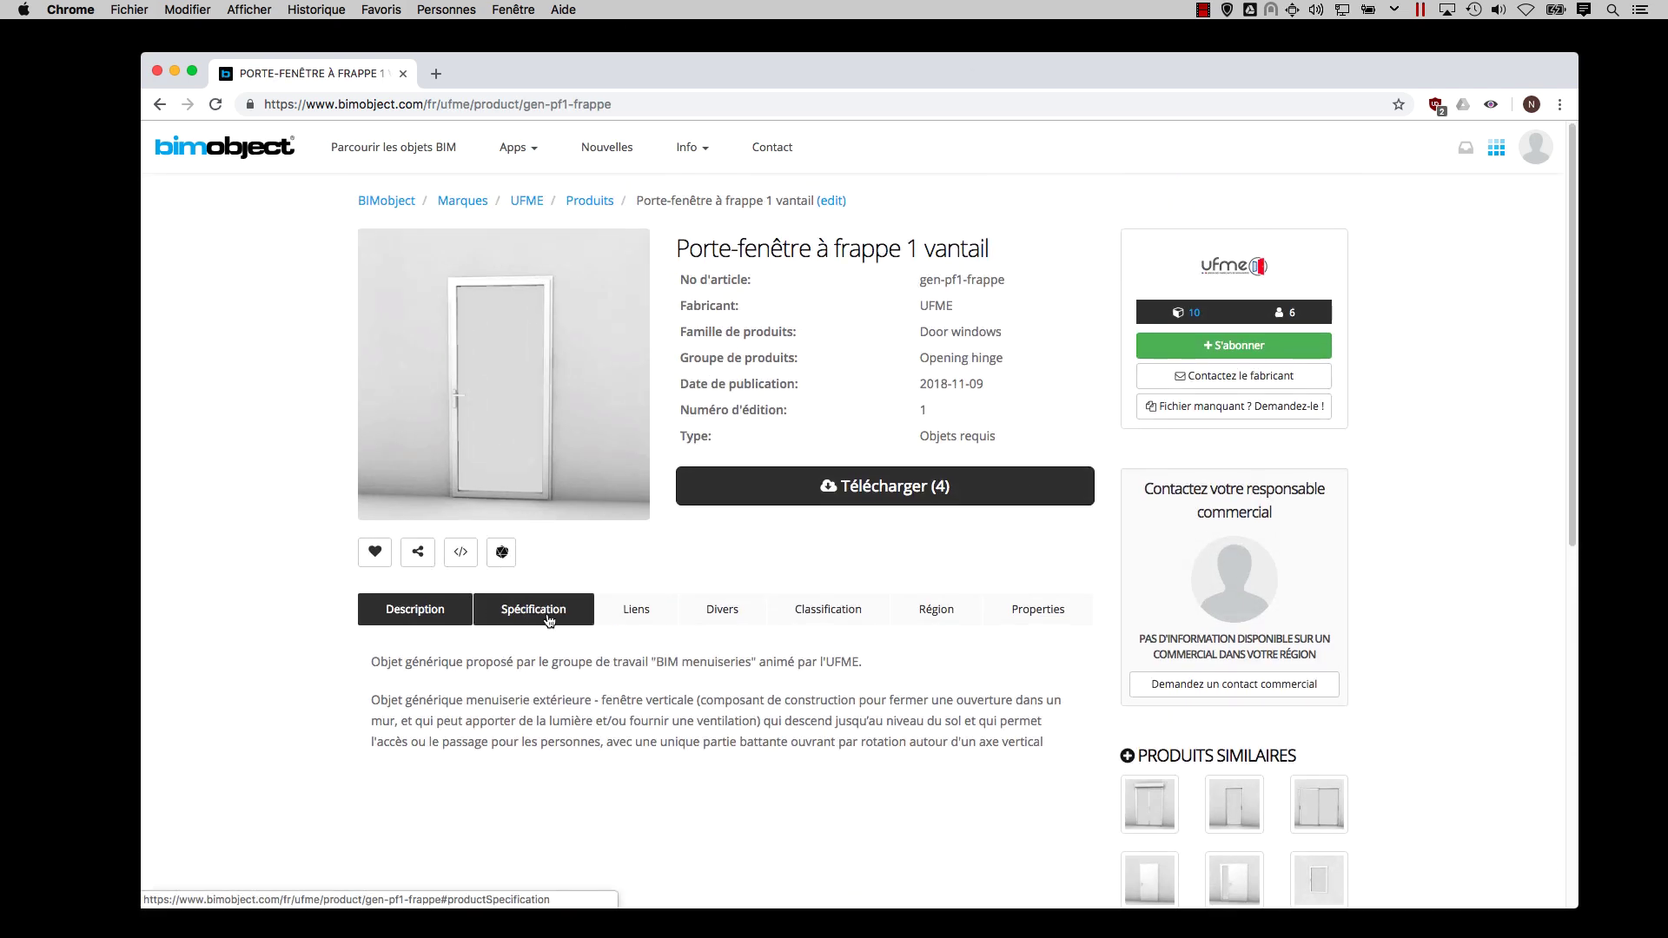
Check the product's specification and open its product data, certification and technical description links in separate browser tabs.
left_click(547, 618)
left_click(636, 609)
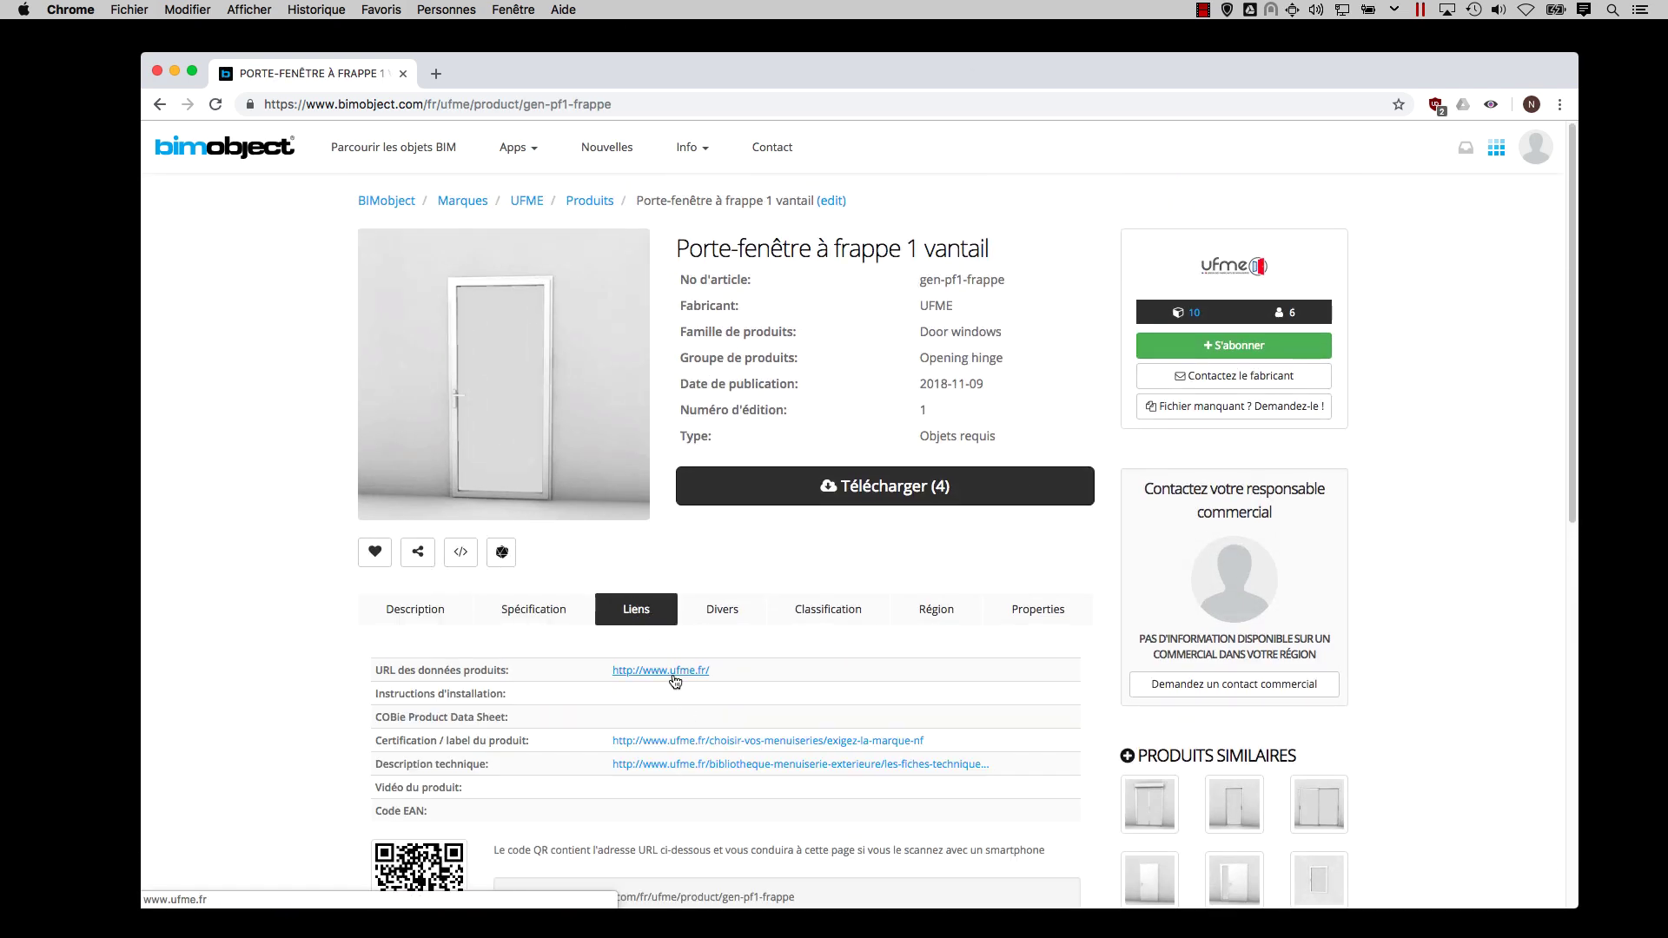
left_click(675, 679, "super")
scroll(695, 695, "down", 2)
left_click(765, 645, "super")
left_click(782, 668, "super")
Look through the UFME home, NF mark and technical sheets pages, closing each one after viewing it.
left_click(503, 76)
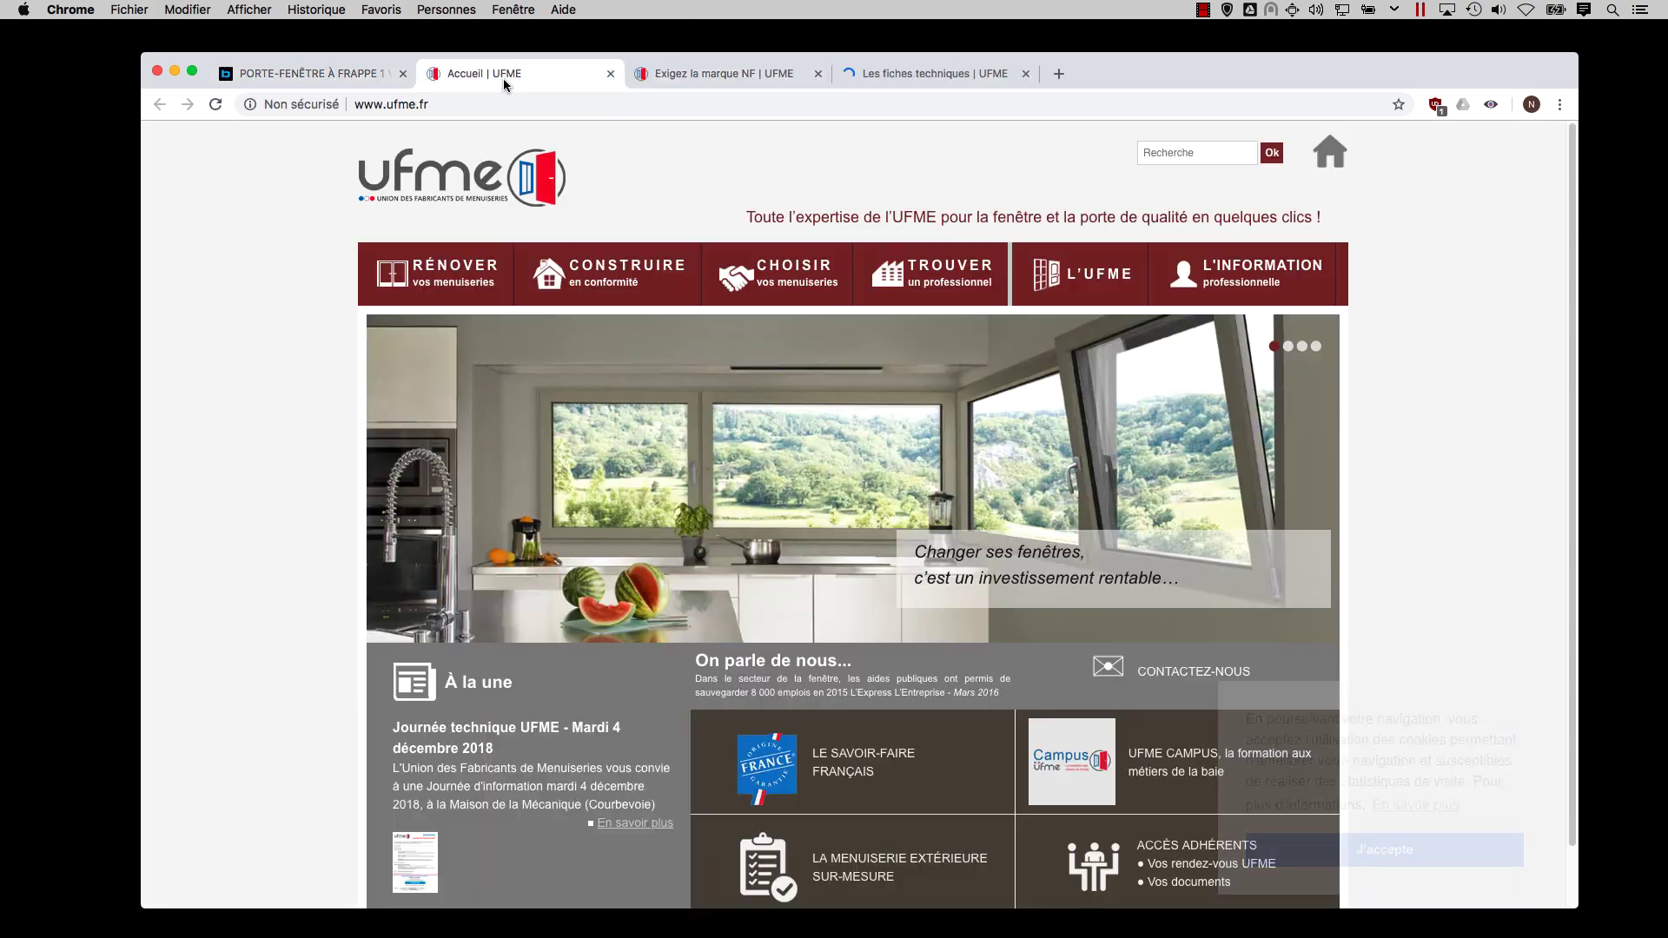
scroll(851, 522, "down", 1)
key("super+w")
scroll(884, 462, "down", 4)
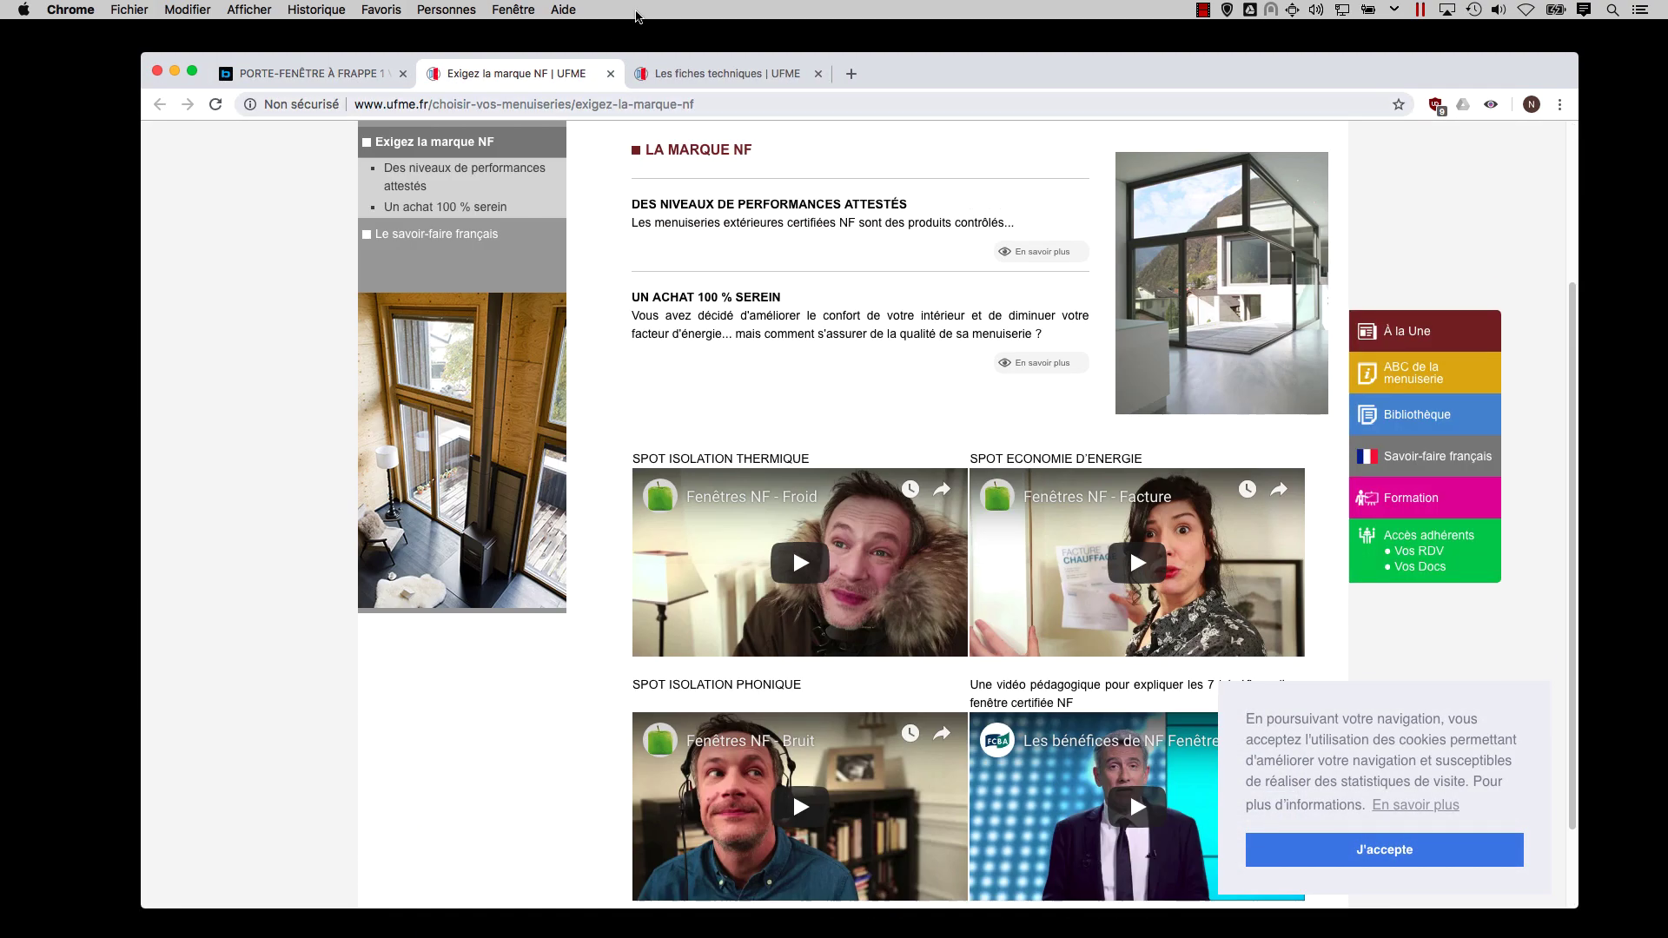
key("super+w")
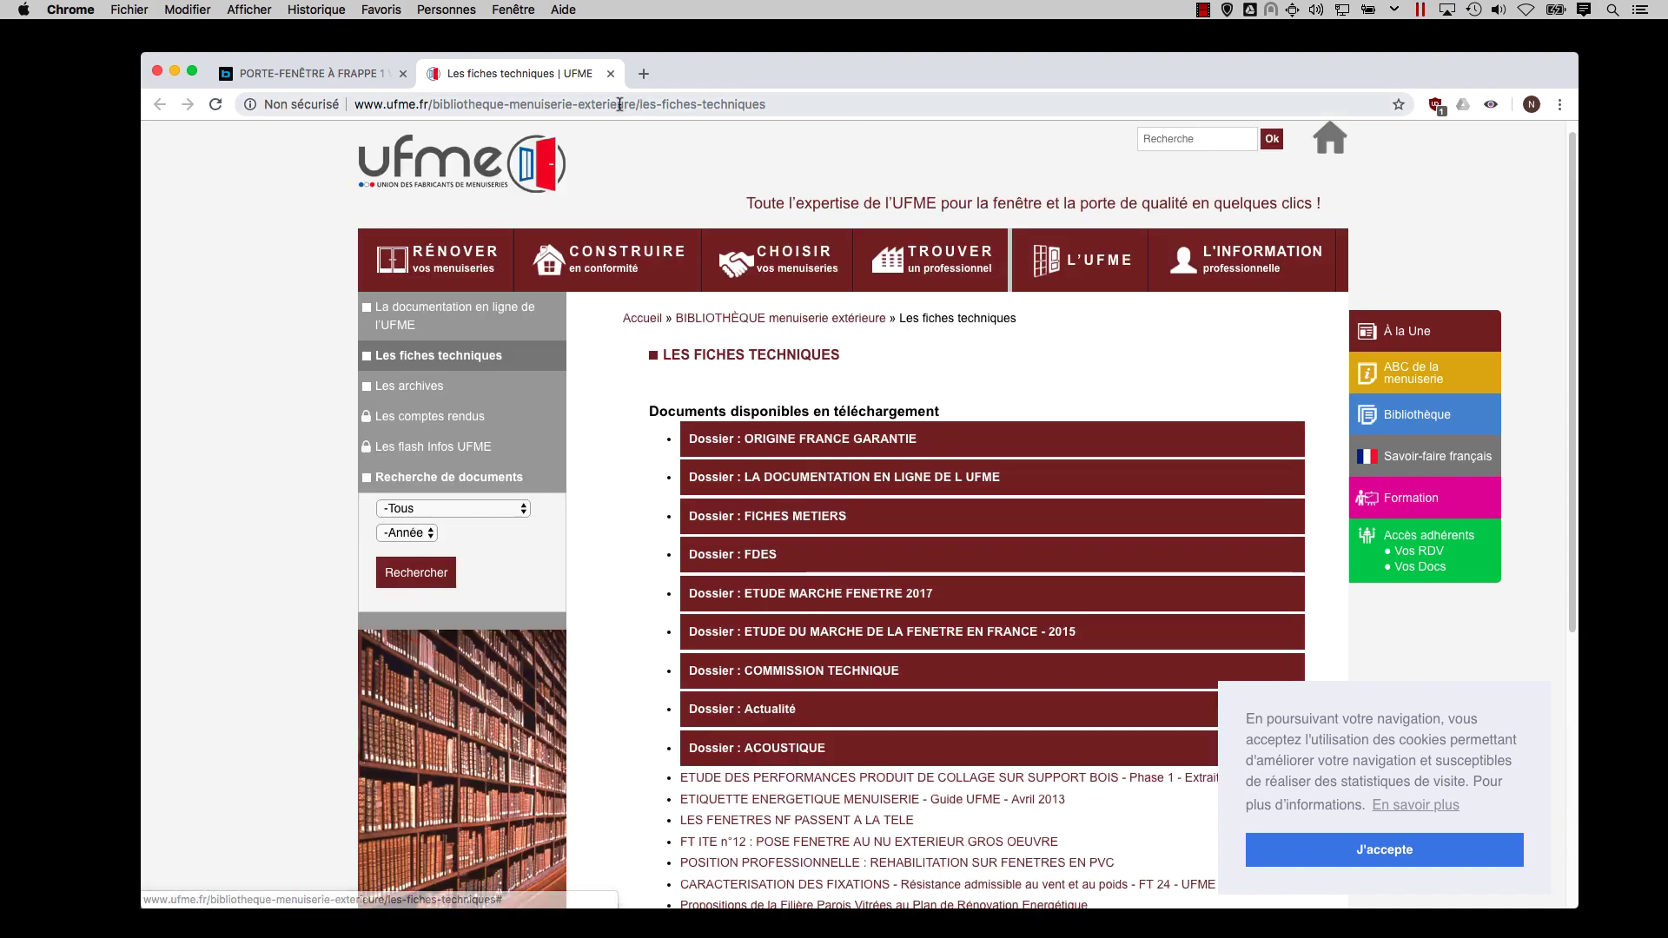
key("super+w")
Examine the product's miscellaneous details, classification, regional availability and French joinery properties.
left_click(722, 504)
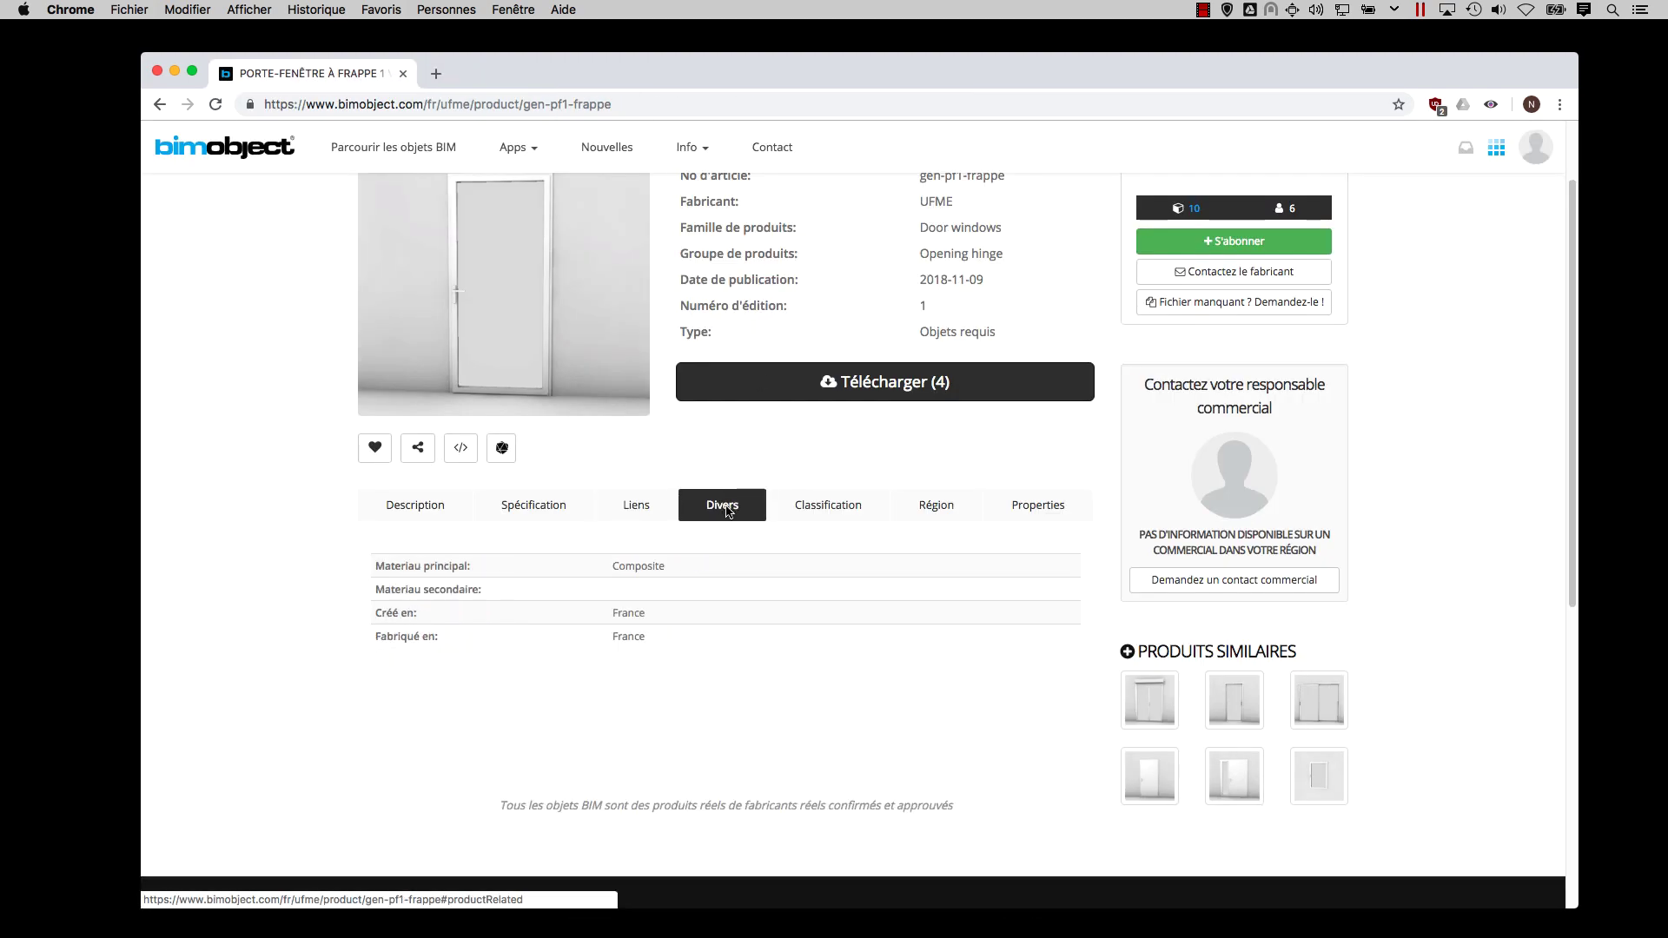
left_click(845, 516)
scroll(926, 603, "up", 4)
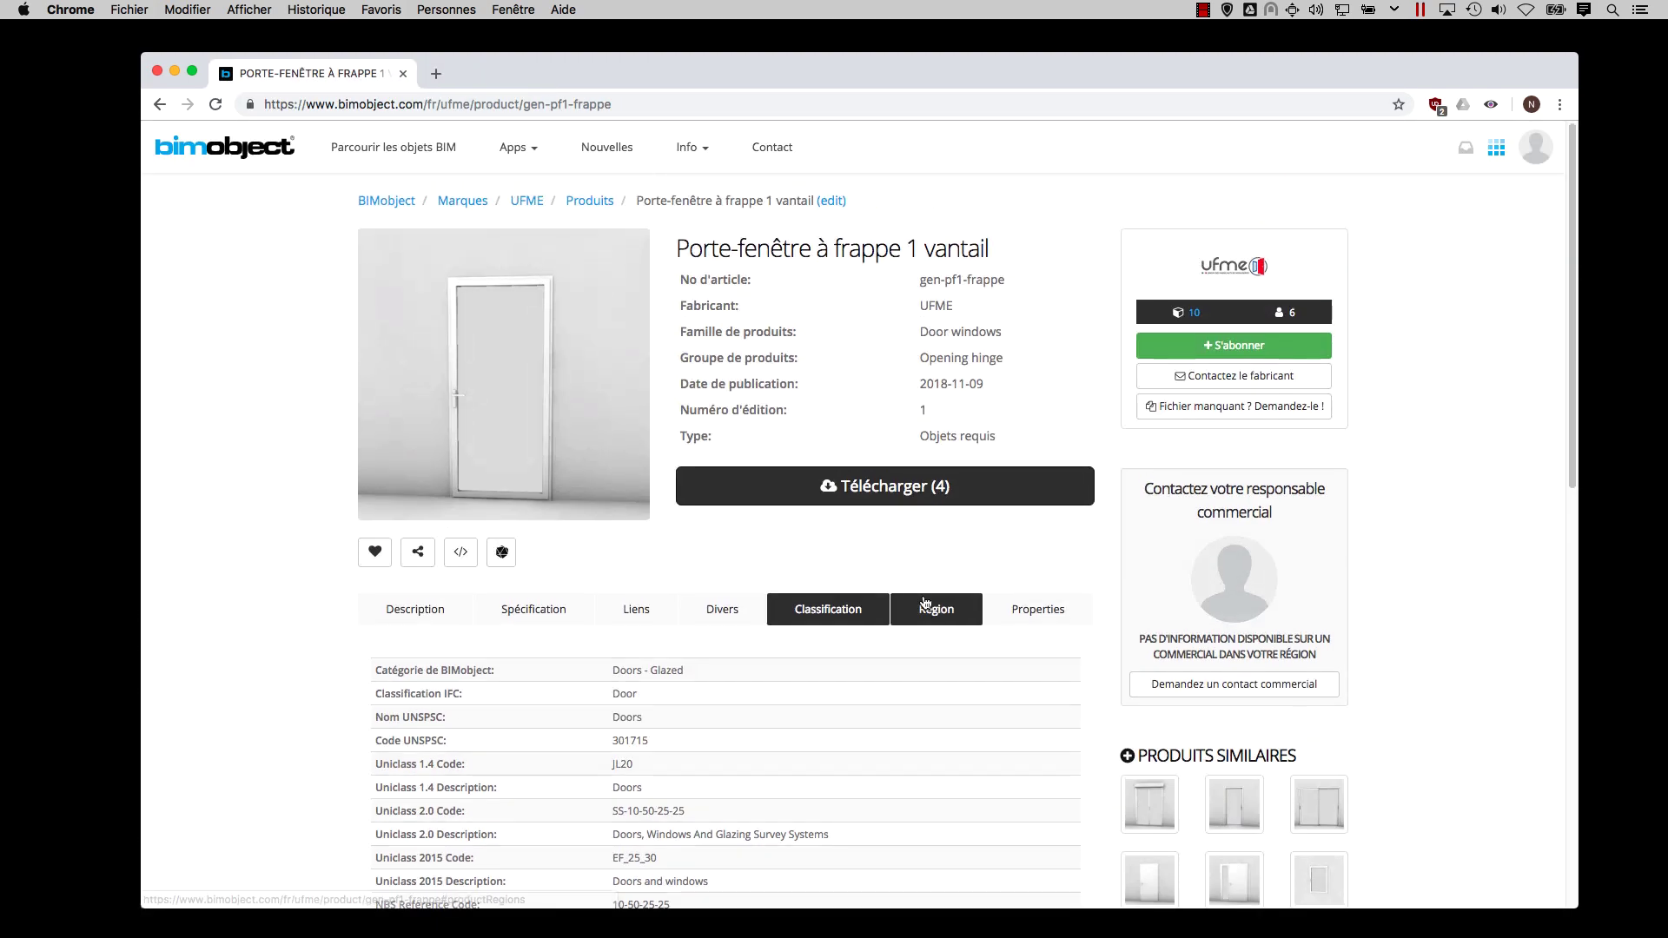
left_click(926, 605)
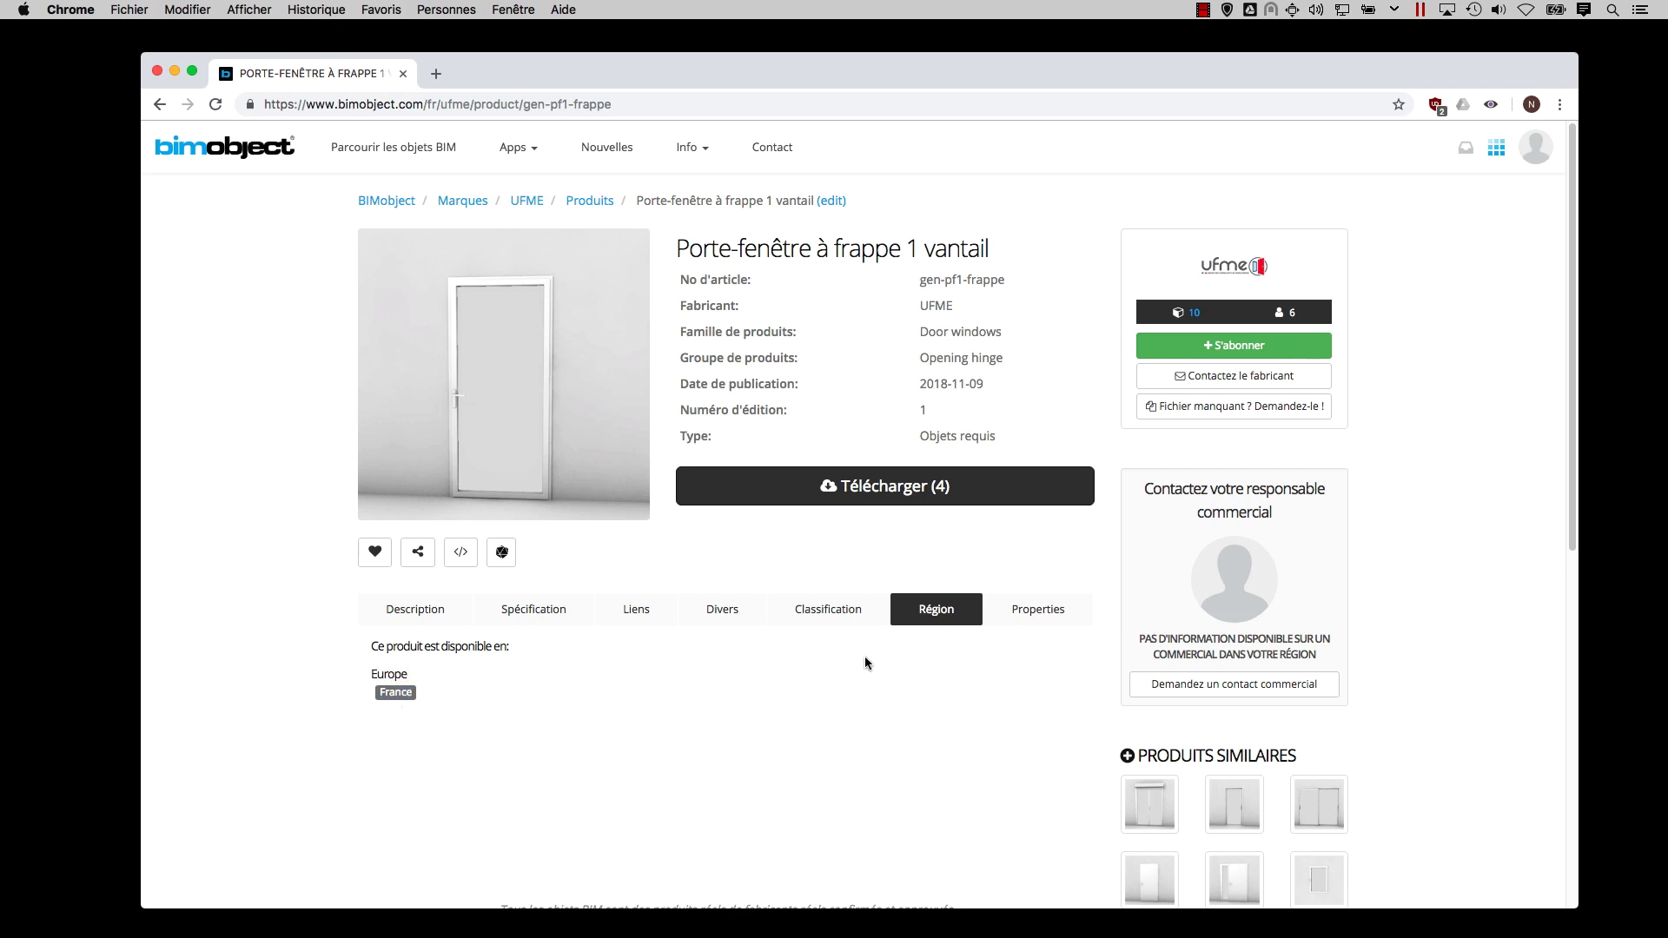
left_click(1038, 609)
scroll(545, 580, "down", 6)
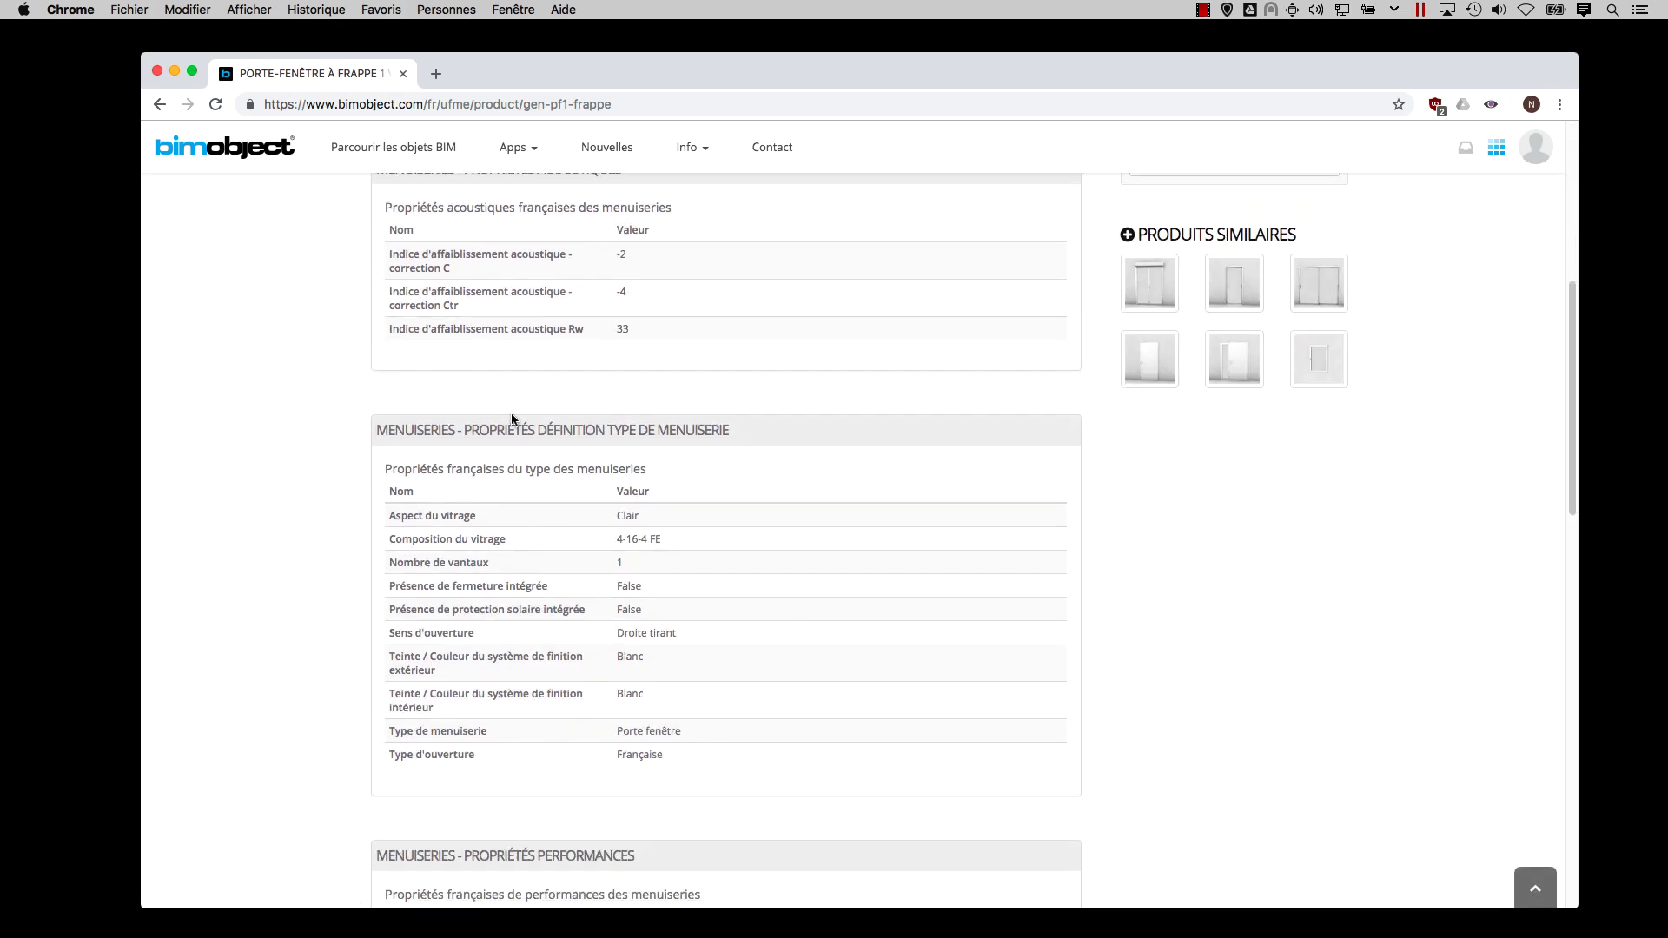
scroll(513, 419, "down", 10)
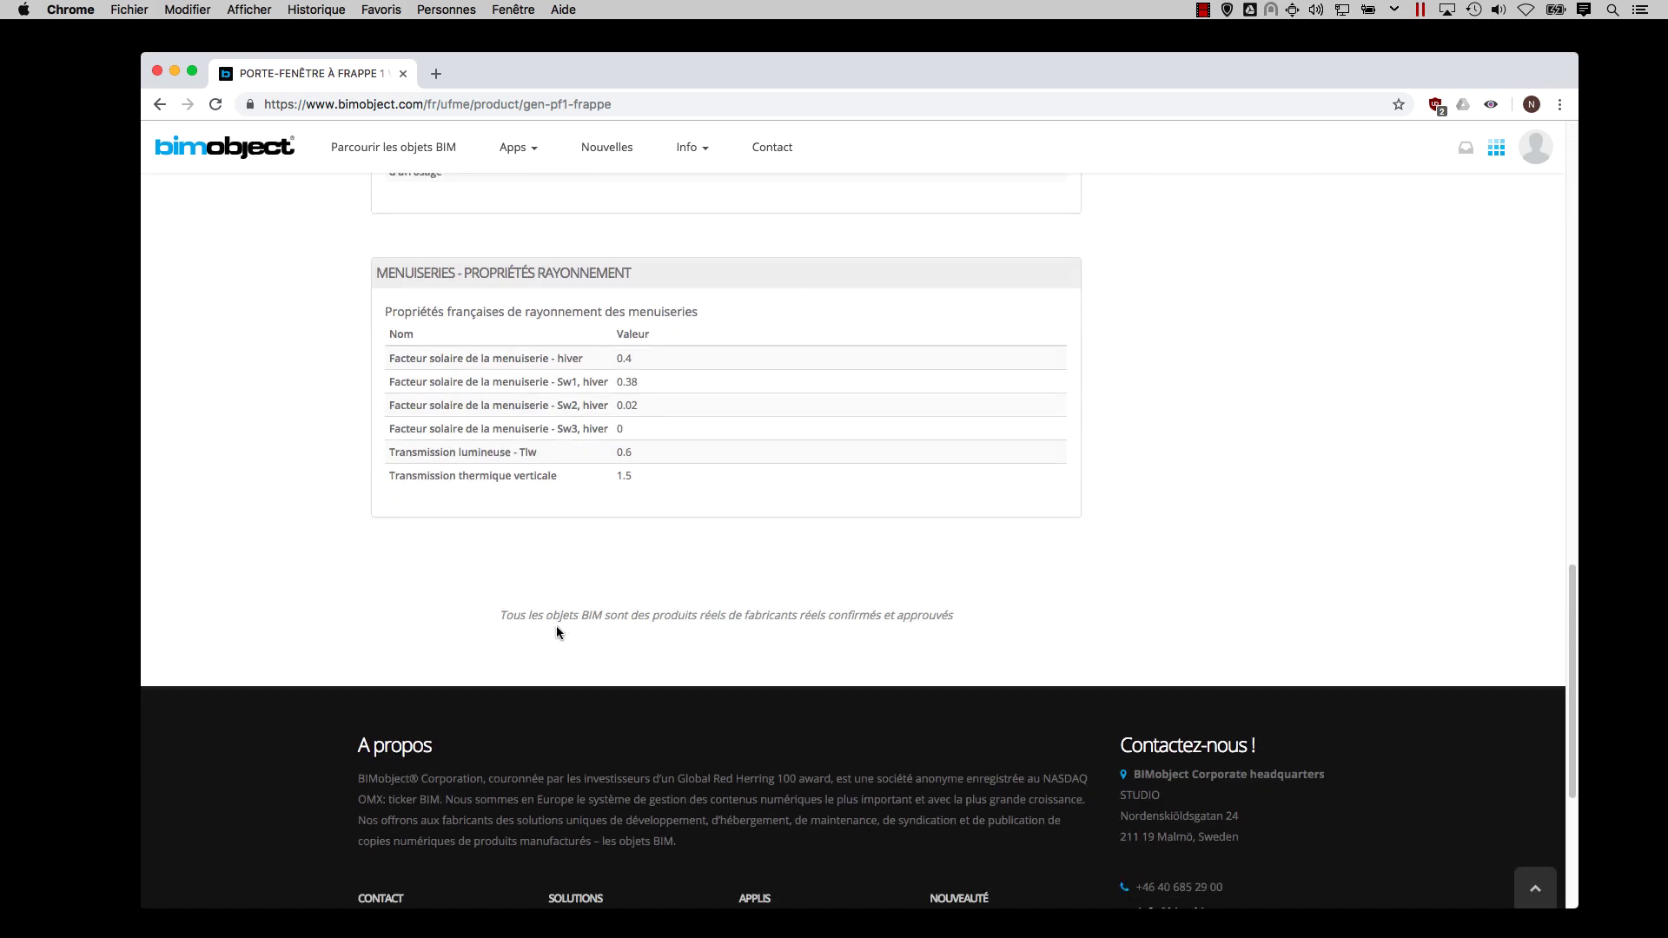
scroll(591, 608, "up", 15)
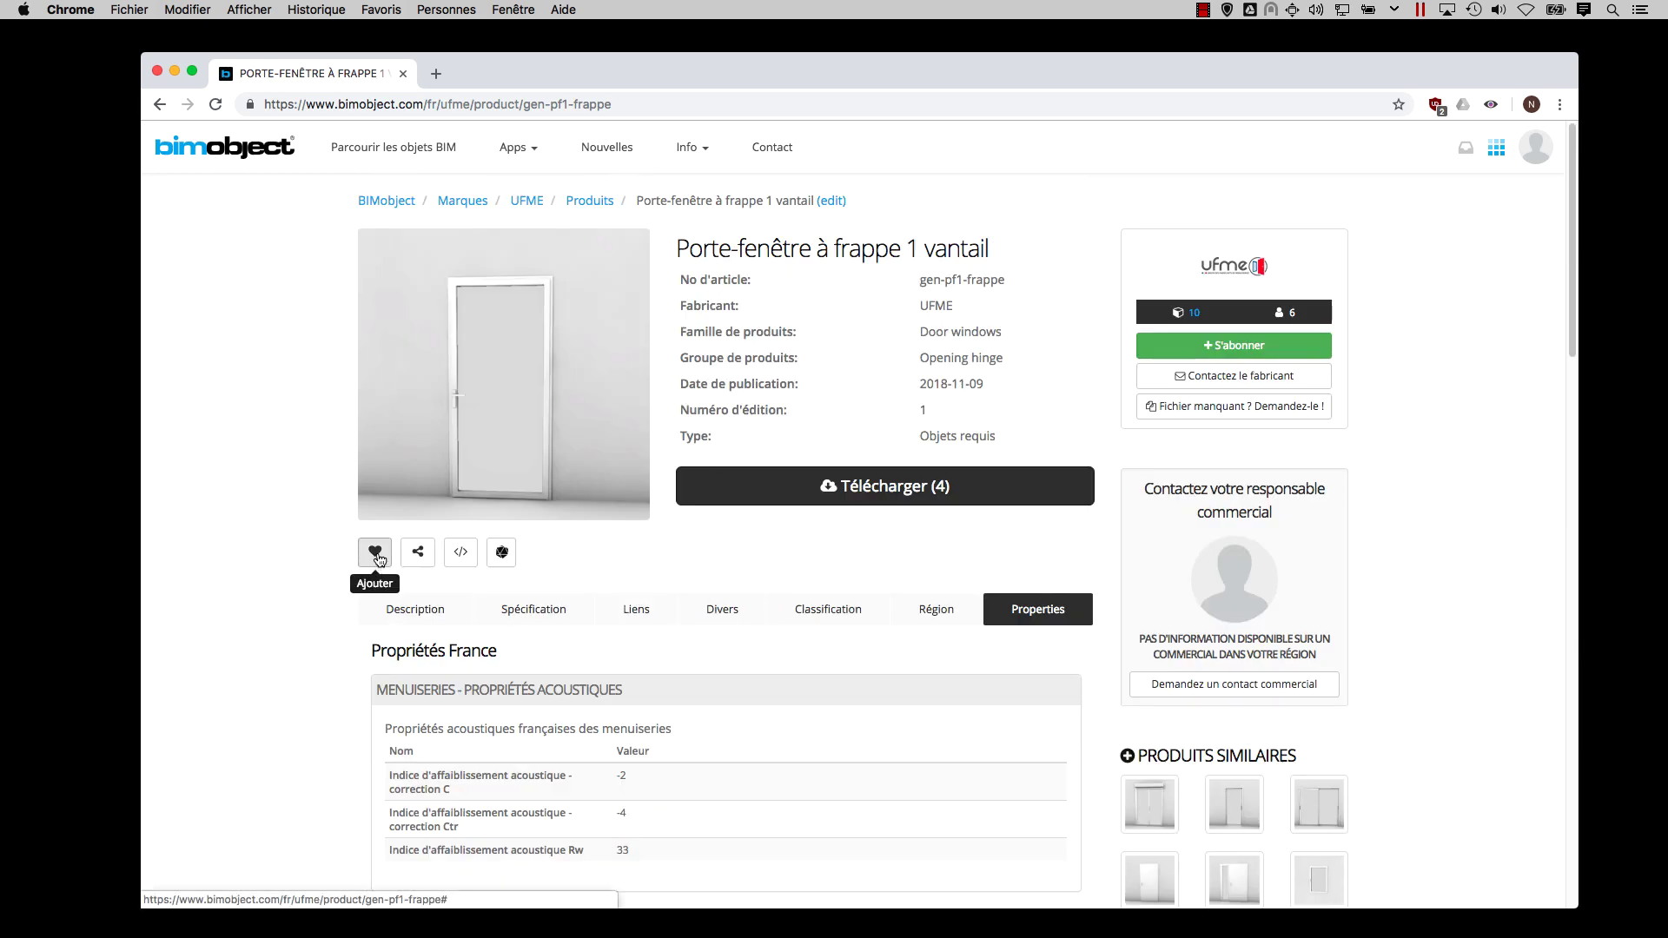
Open the French door in the BIMsupply 3D viewer, orbit around it and select the door.
left_click(1216, 345)
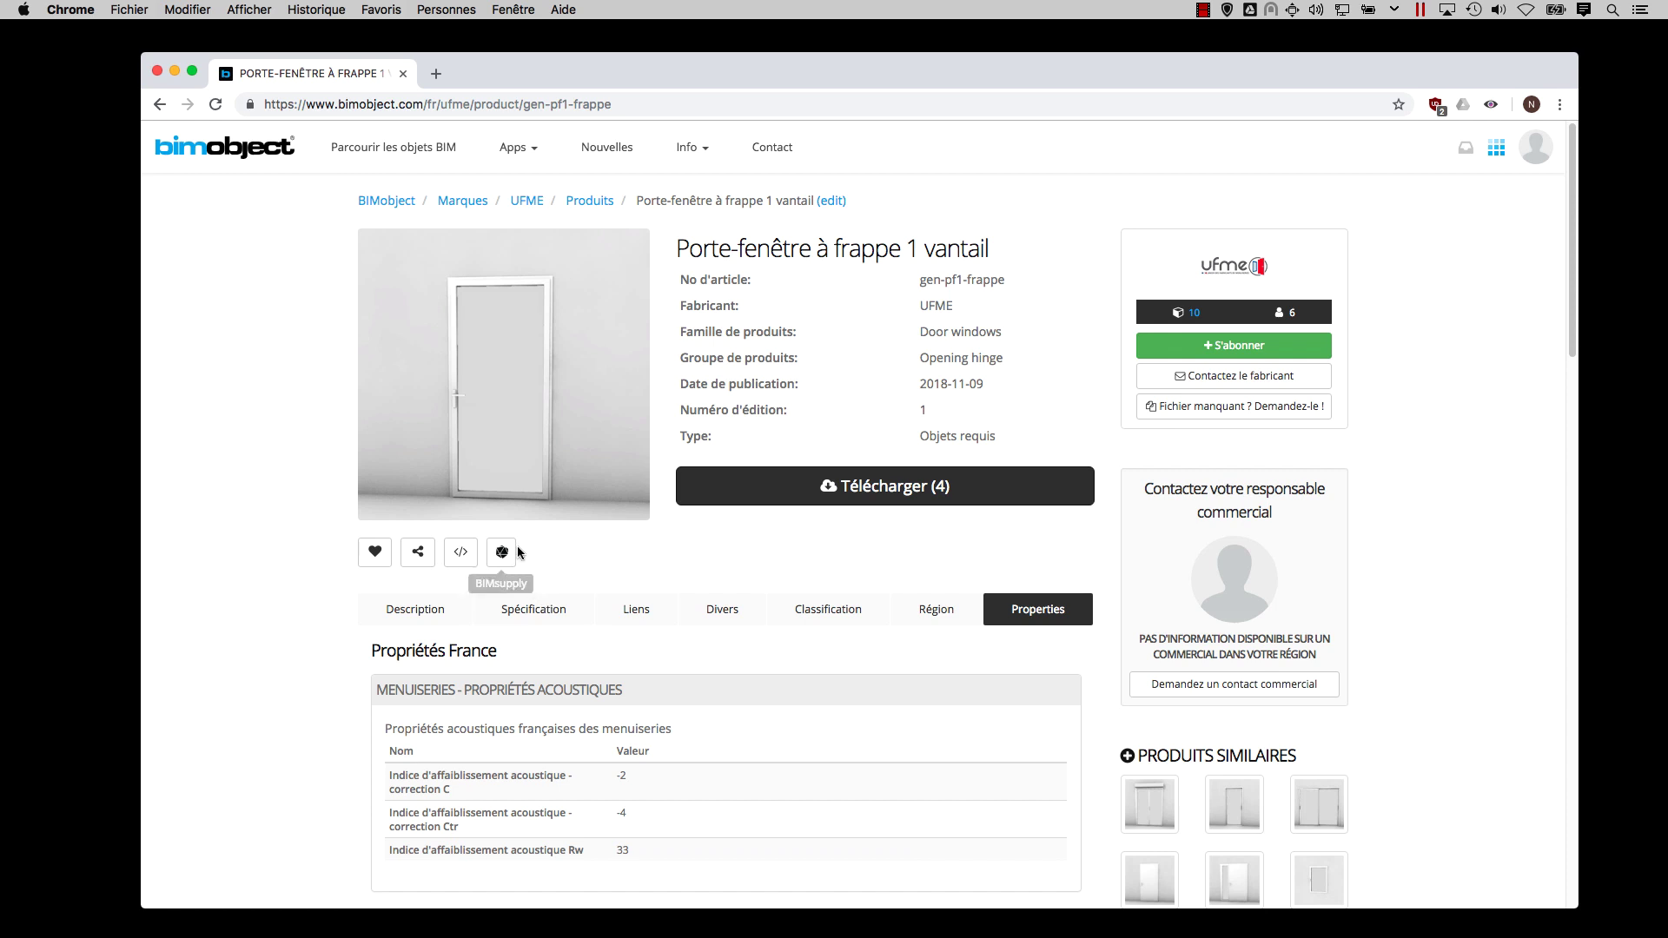
left_click(501, 551)
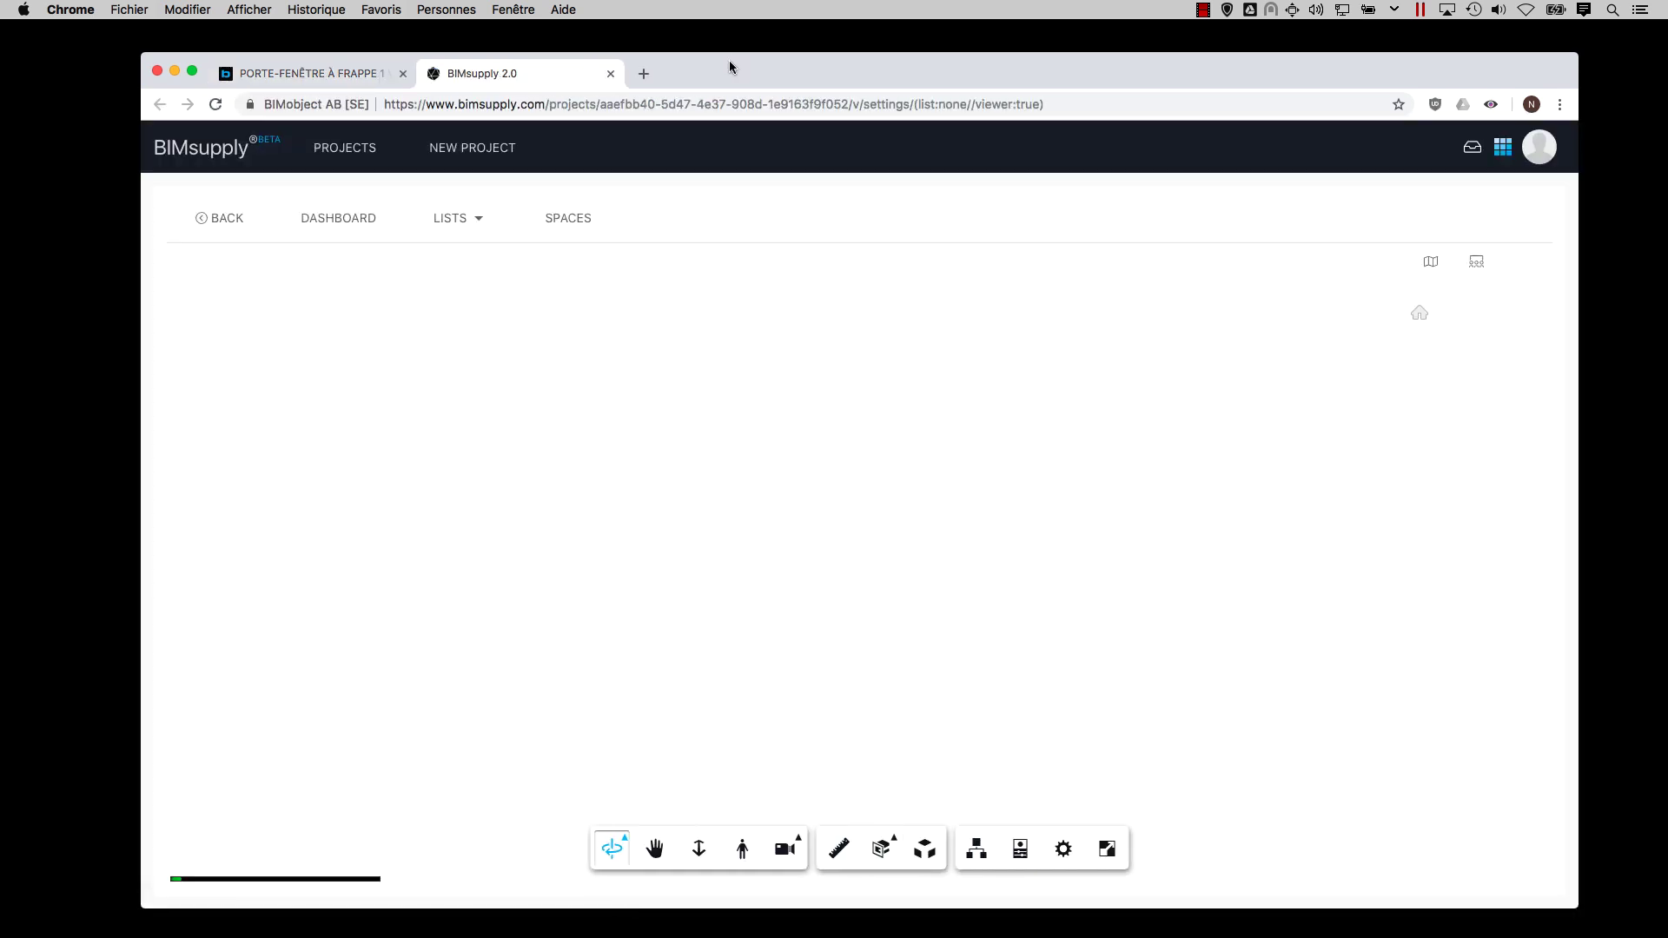
left_click_drag(707, 425, 952, 749)
left_click(1533, 385)
left_click(1272, 430)
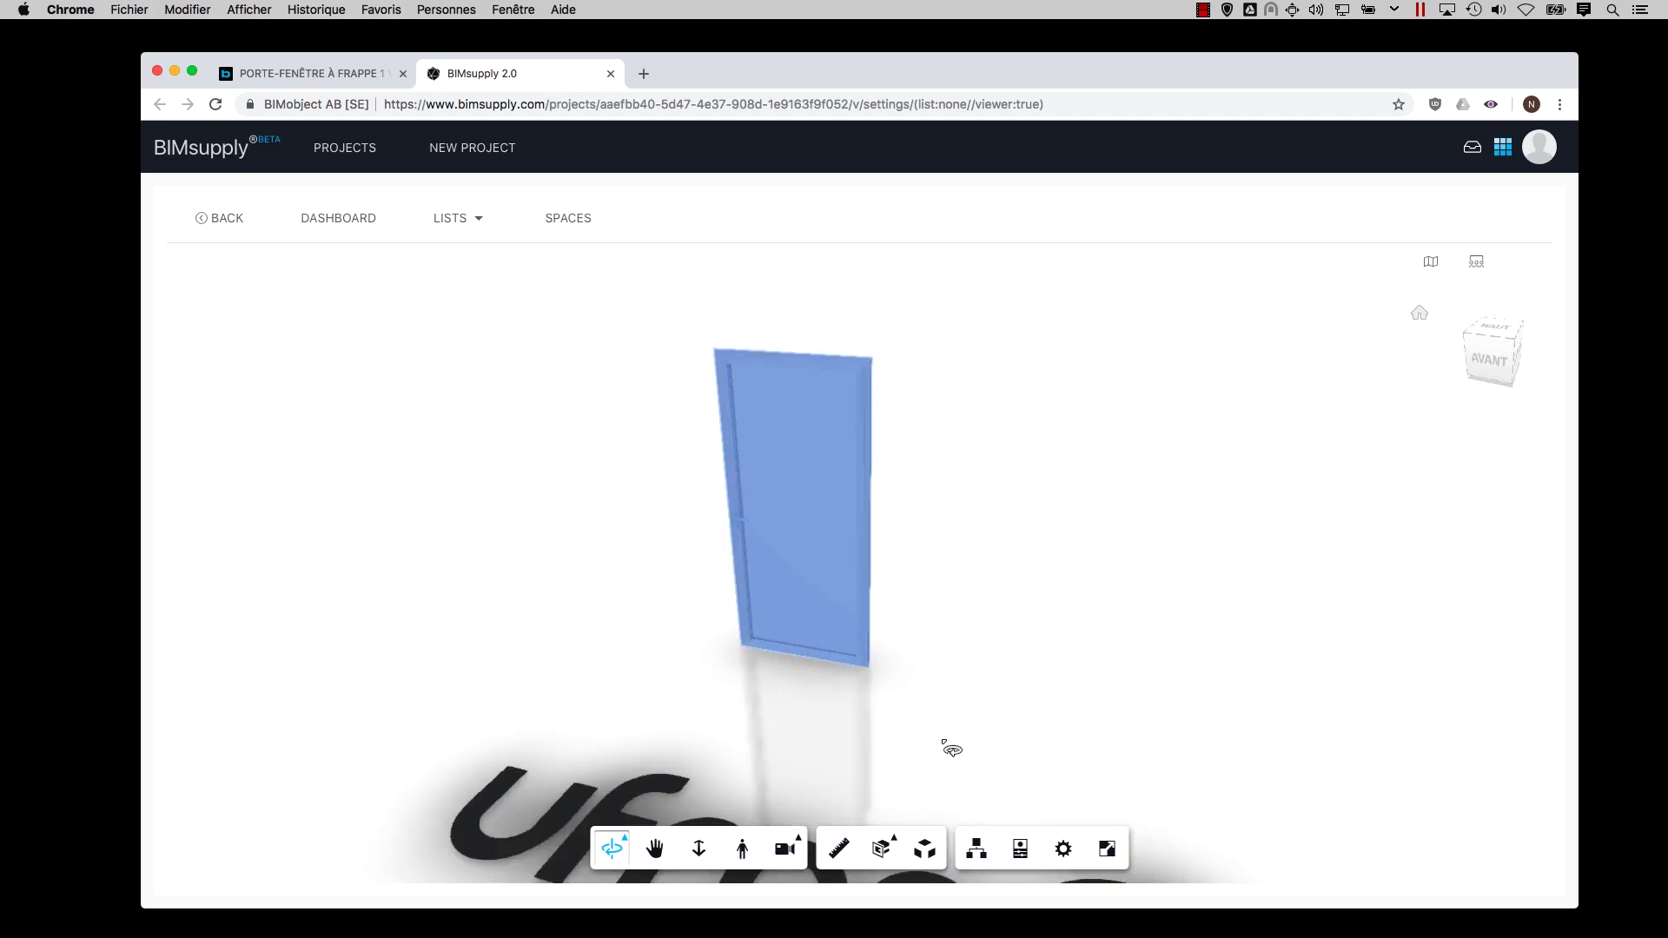
Examine the selected door's full list of properties in the 3D viewer and close the list.
left_click(1022, 849)
scroll(1425, 521, "down", 1)
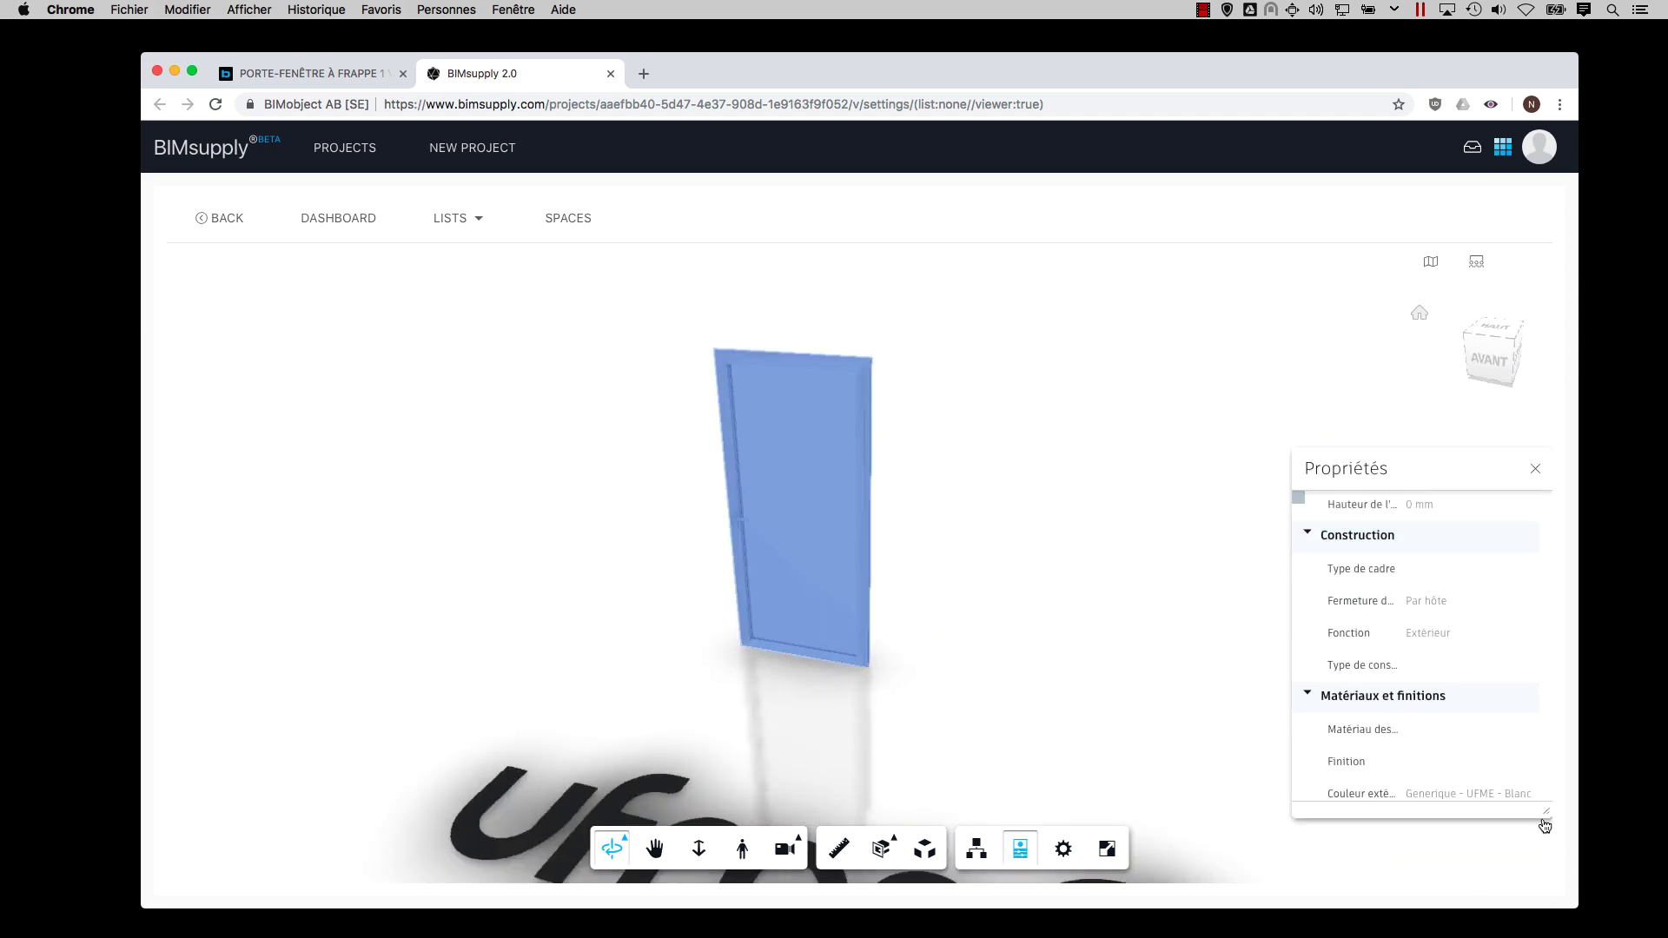
left_click_drag(1408, 469, 1390, 355)
scroll(1390, 514, "down", 6)
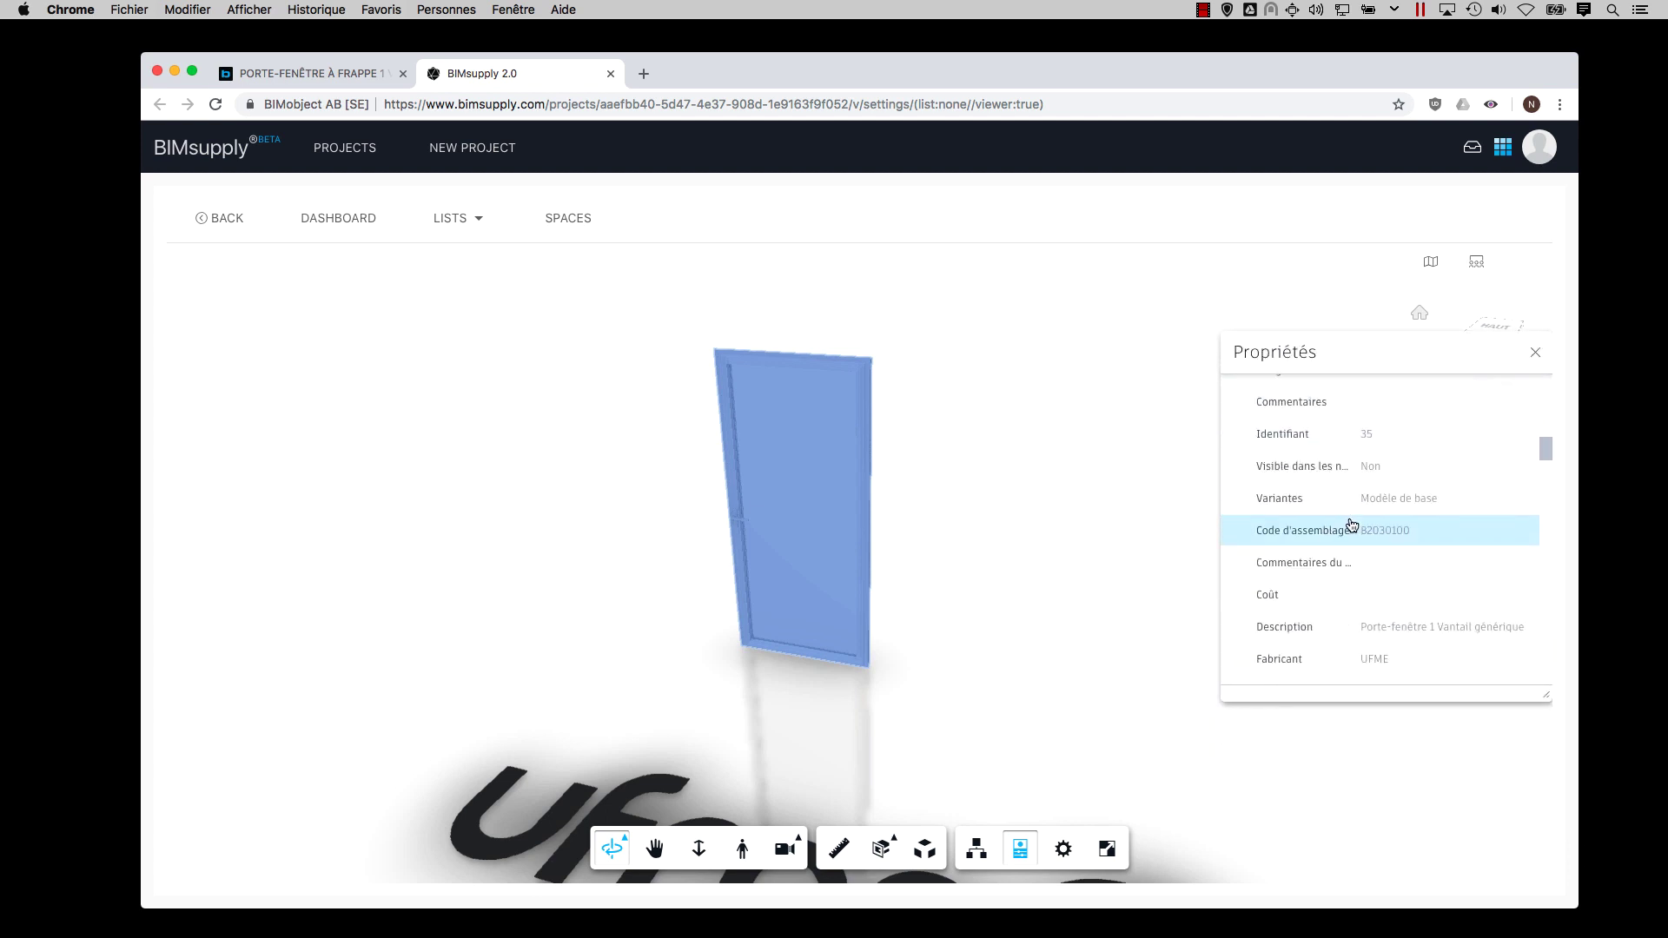
scroll(1347, 521, "down", 10)
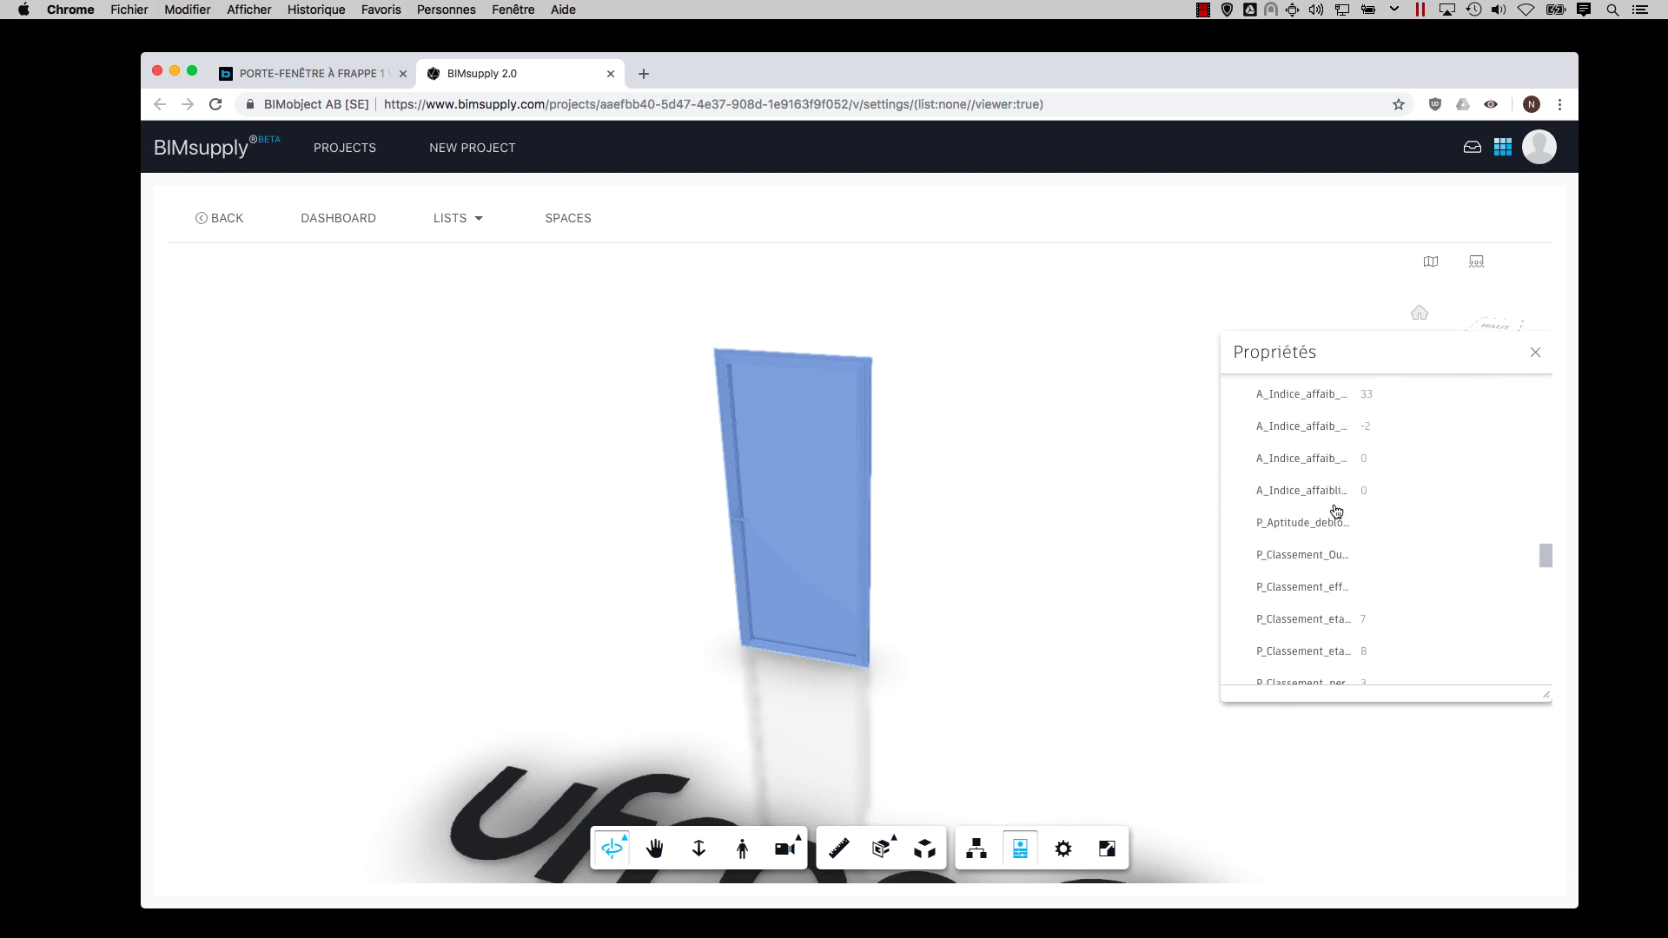
scroll(1337, 512, "up", 15)
left_click(1536, 352)
Cut the model with a horizontal section plane to examine the door's frame profile, and close the BIMsupply viewer.
left_click_drag(643, 756, 836, 802)
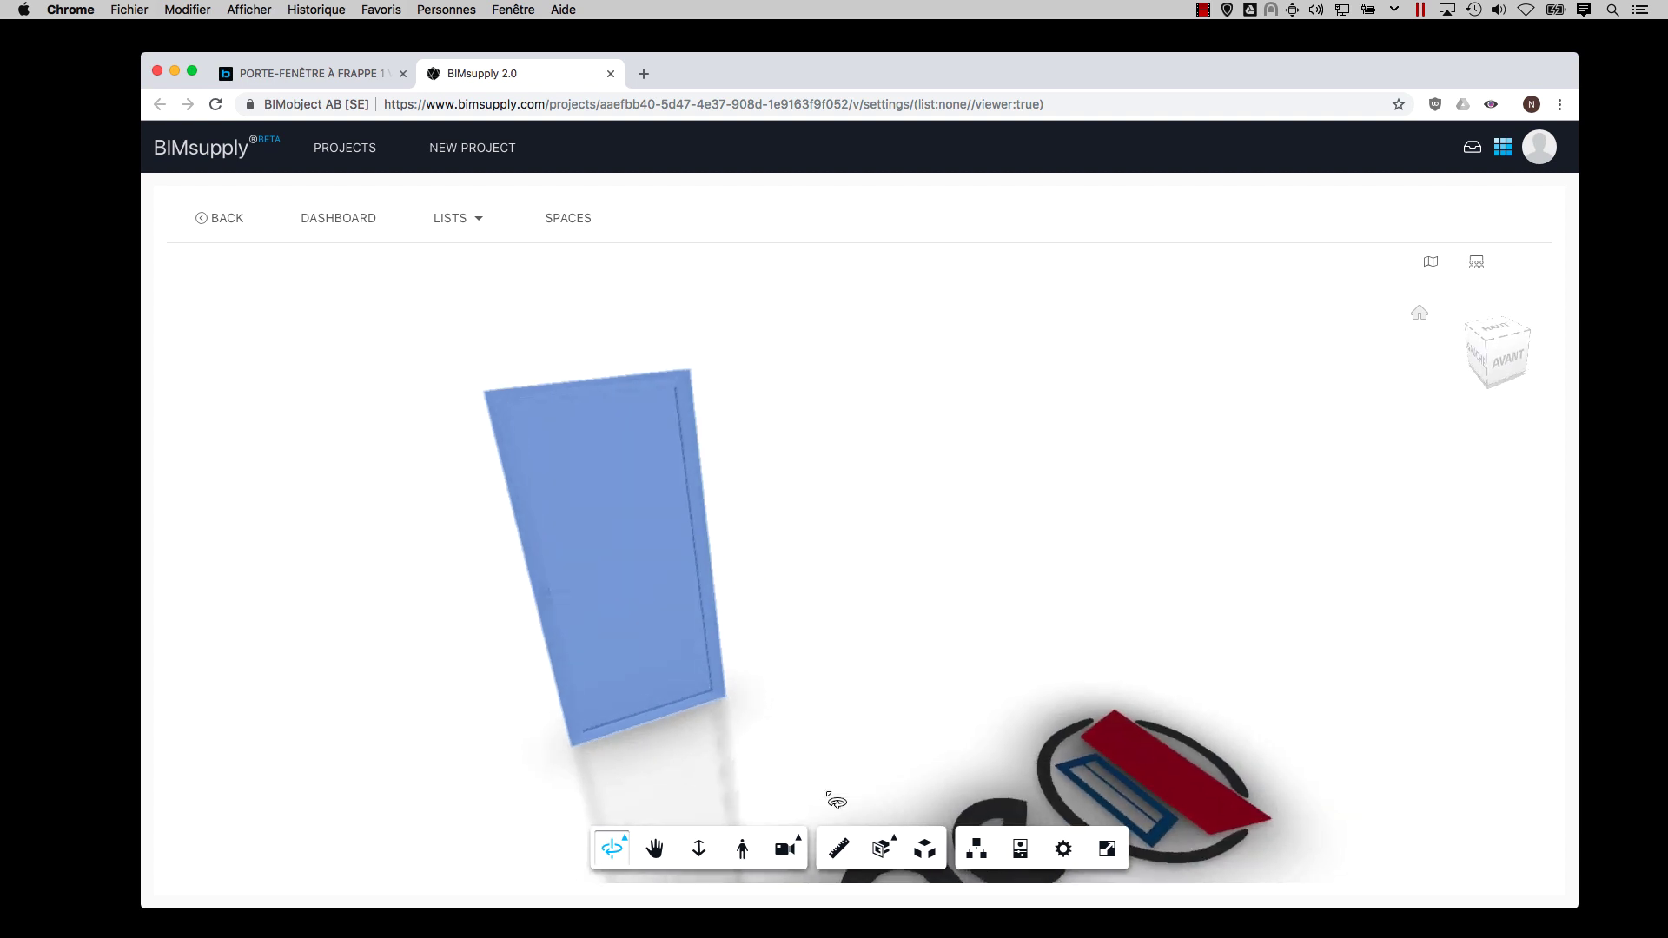
left_click(880, 849)
left_click(889, 767)
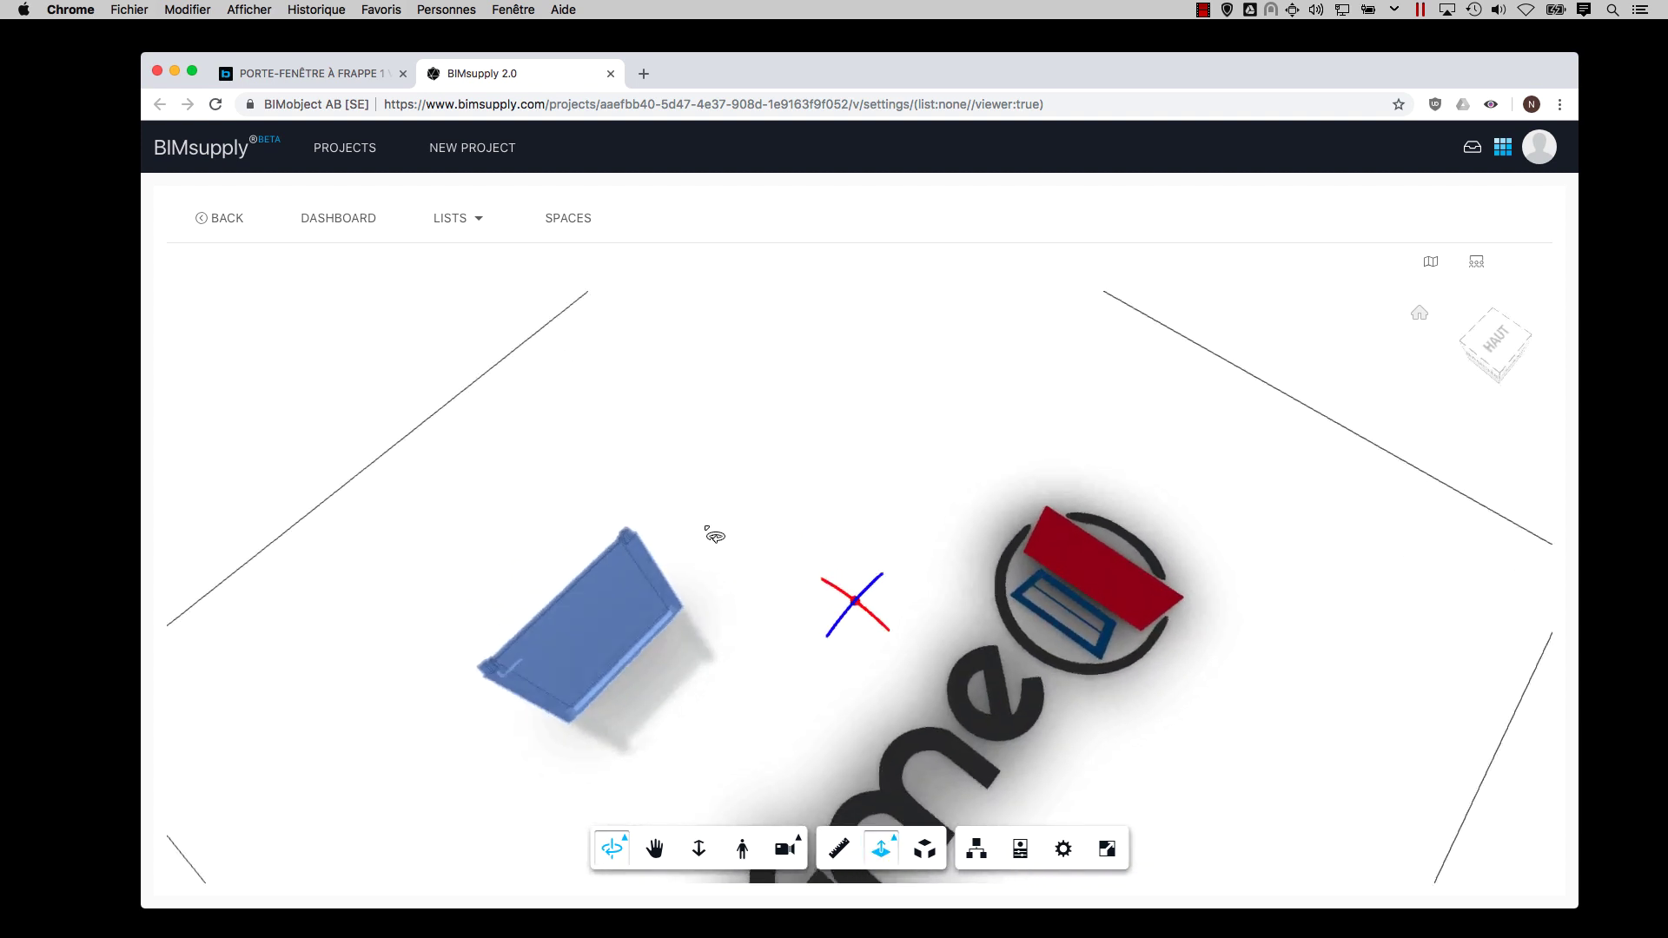
left_click(374, 589)
scroll(626, 696, "down", 8)
scroll(634, 700, "up", 3)
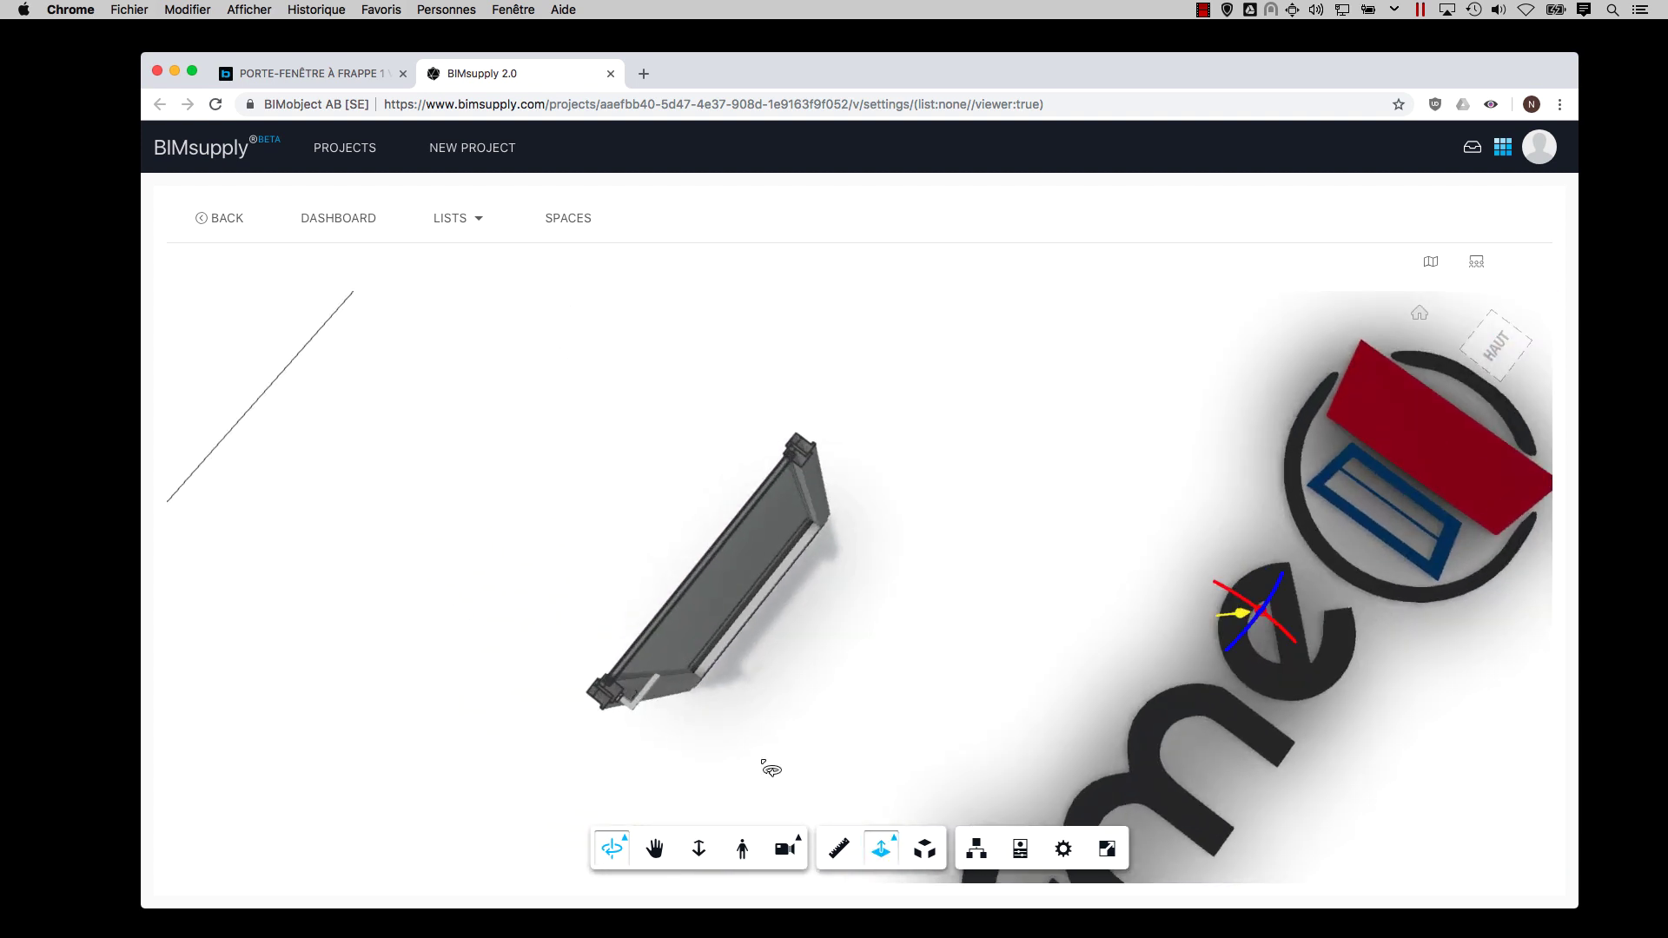
scroll(1034, 547, "up", 3)
left_click_drag(1039, 544, 681, 324)
key("super+w")
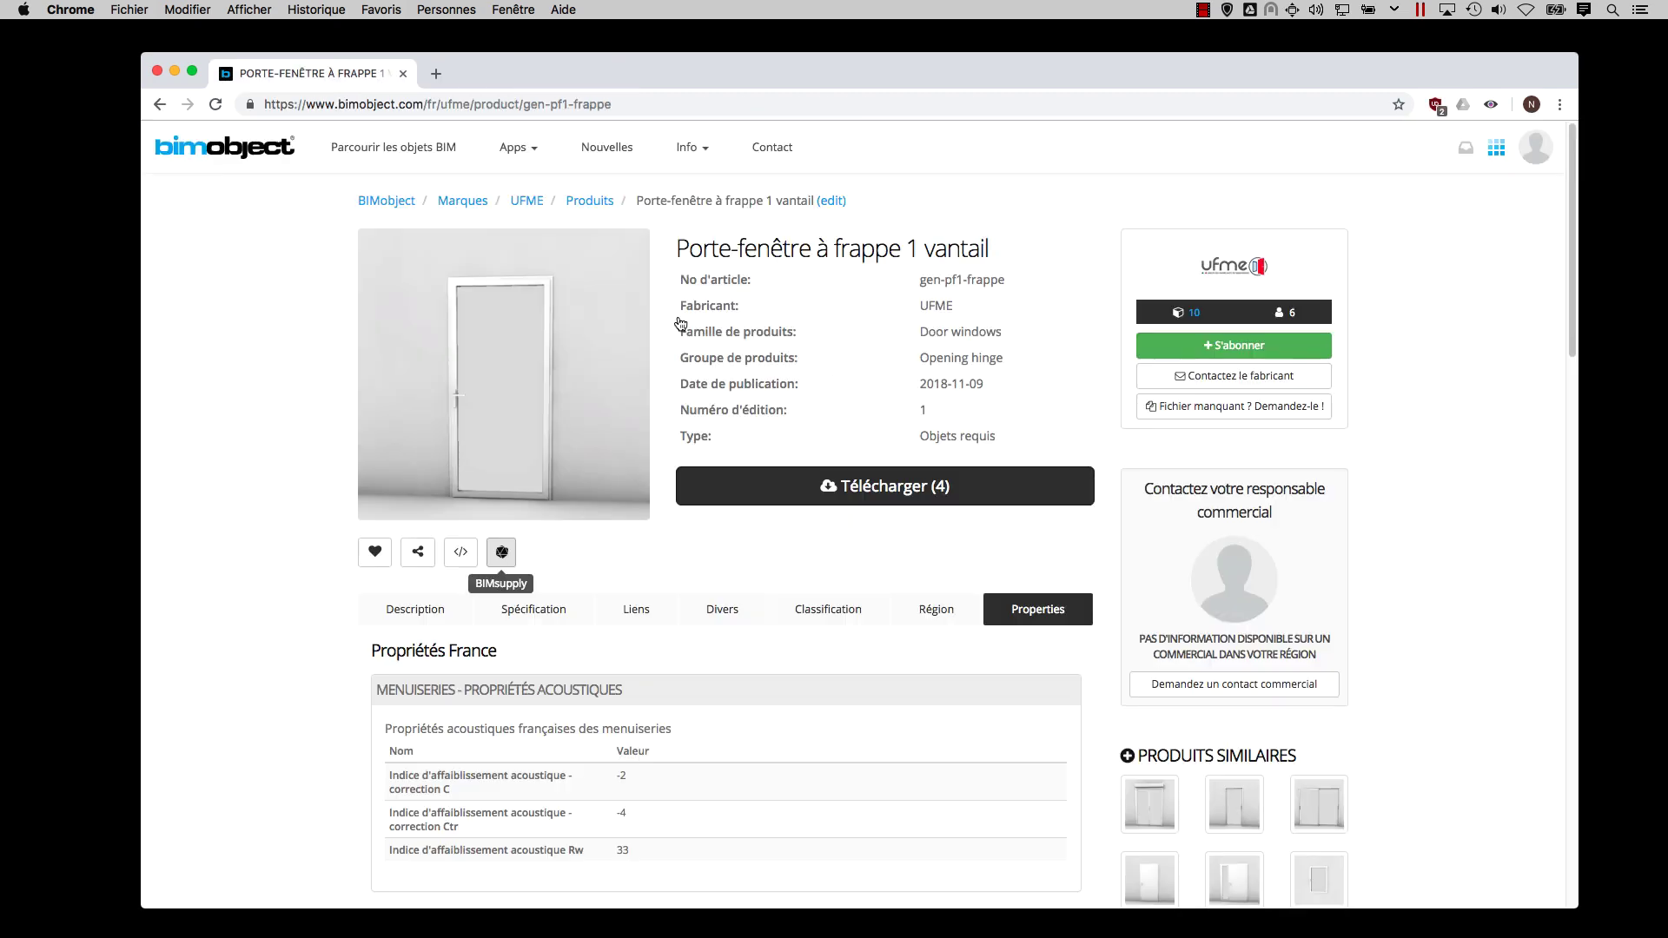
Review the ArchiCAD, material and Revit files offered for download with the French door, and close the list.
left_click(914, 483)
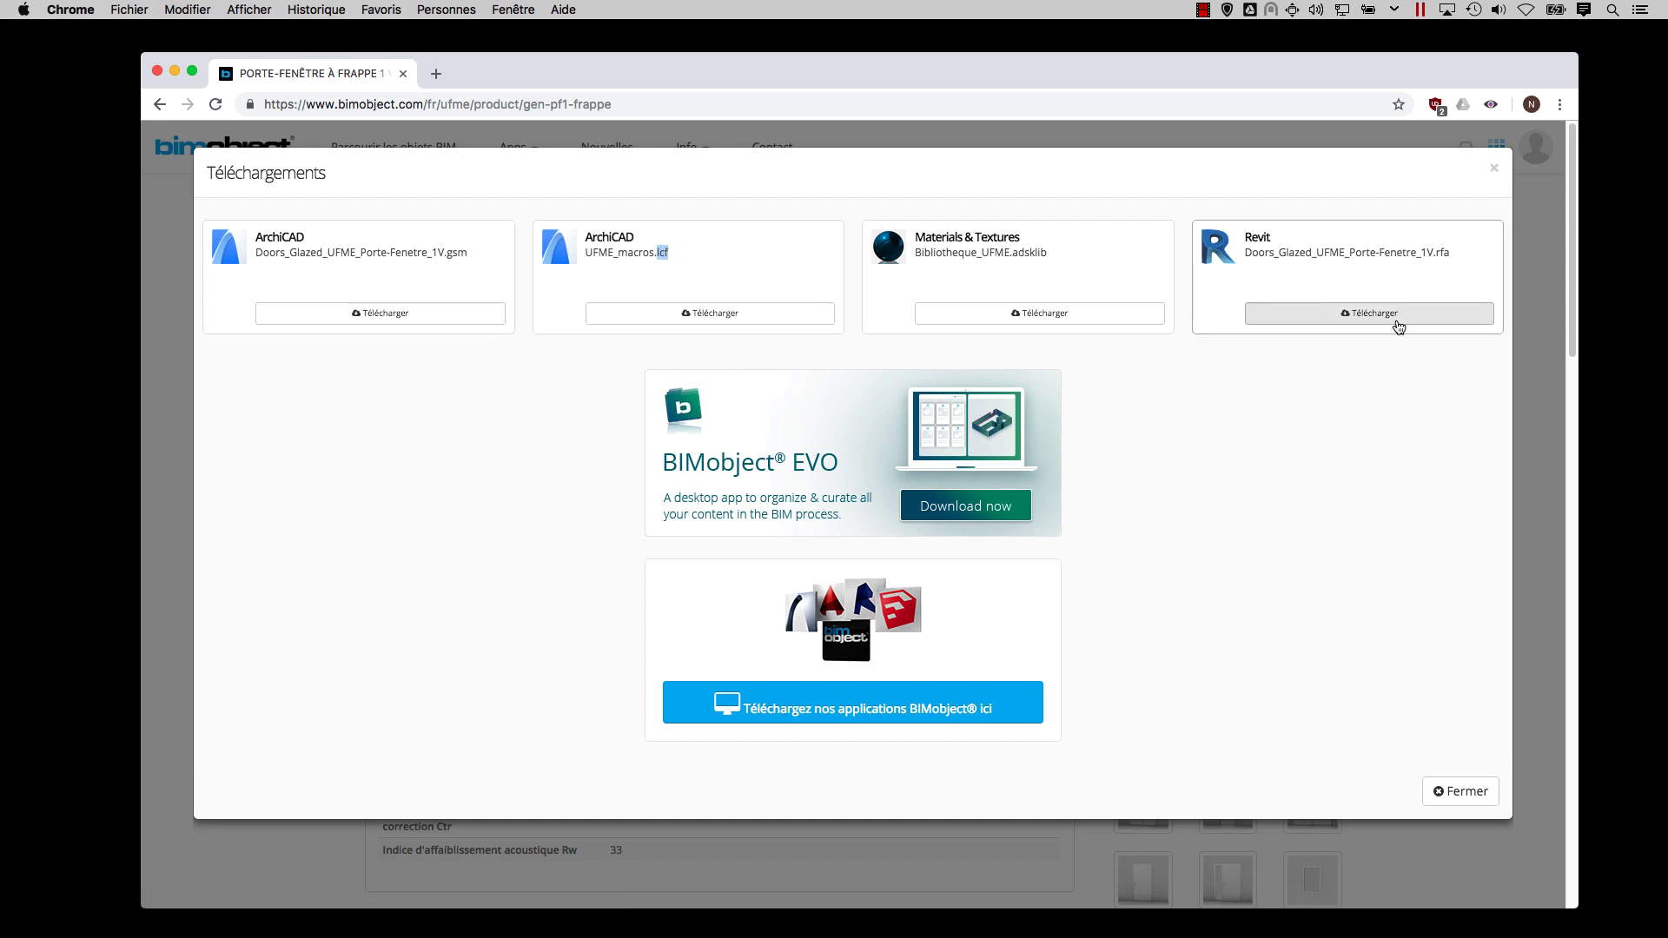
left_click(1488, 805)
scroll(617, 300, "down", 3)
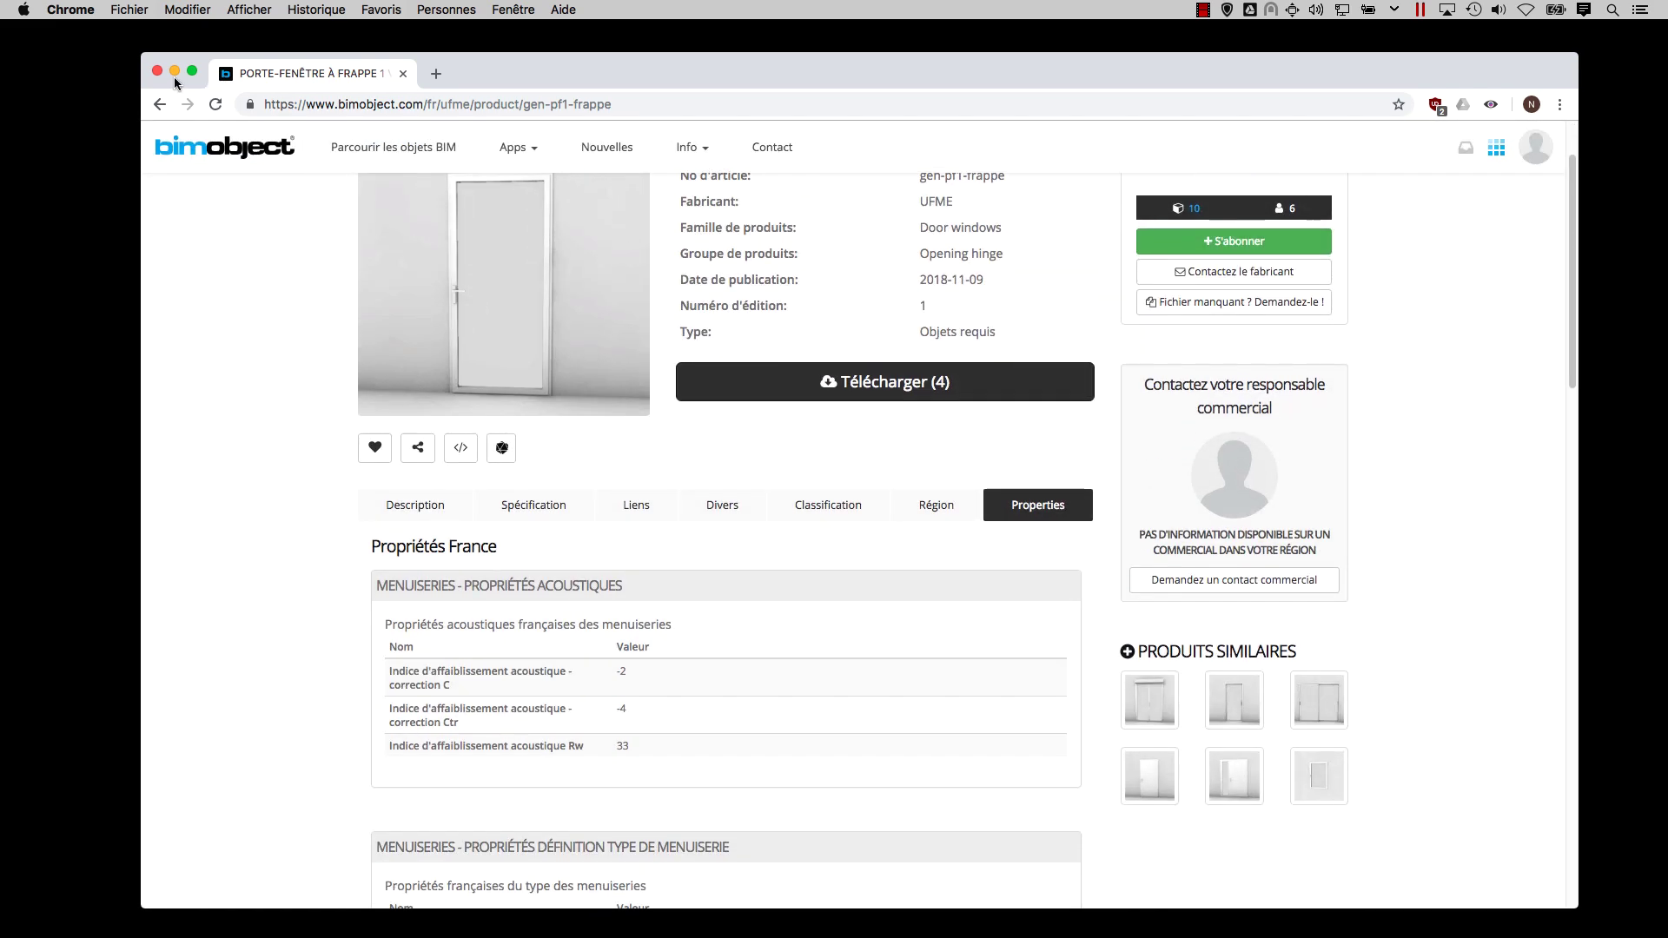
Minimize the browser and switch to the ufme_video.pln project in ARCHICAD.
left_click(175, 72)
right_click(730, 924)
left_click(769, 783)
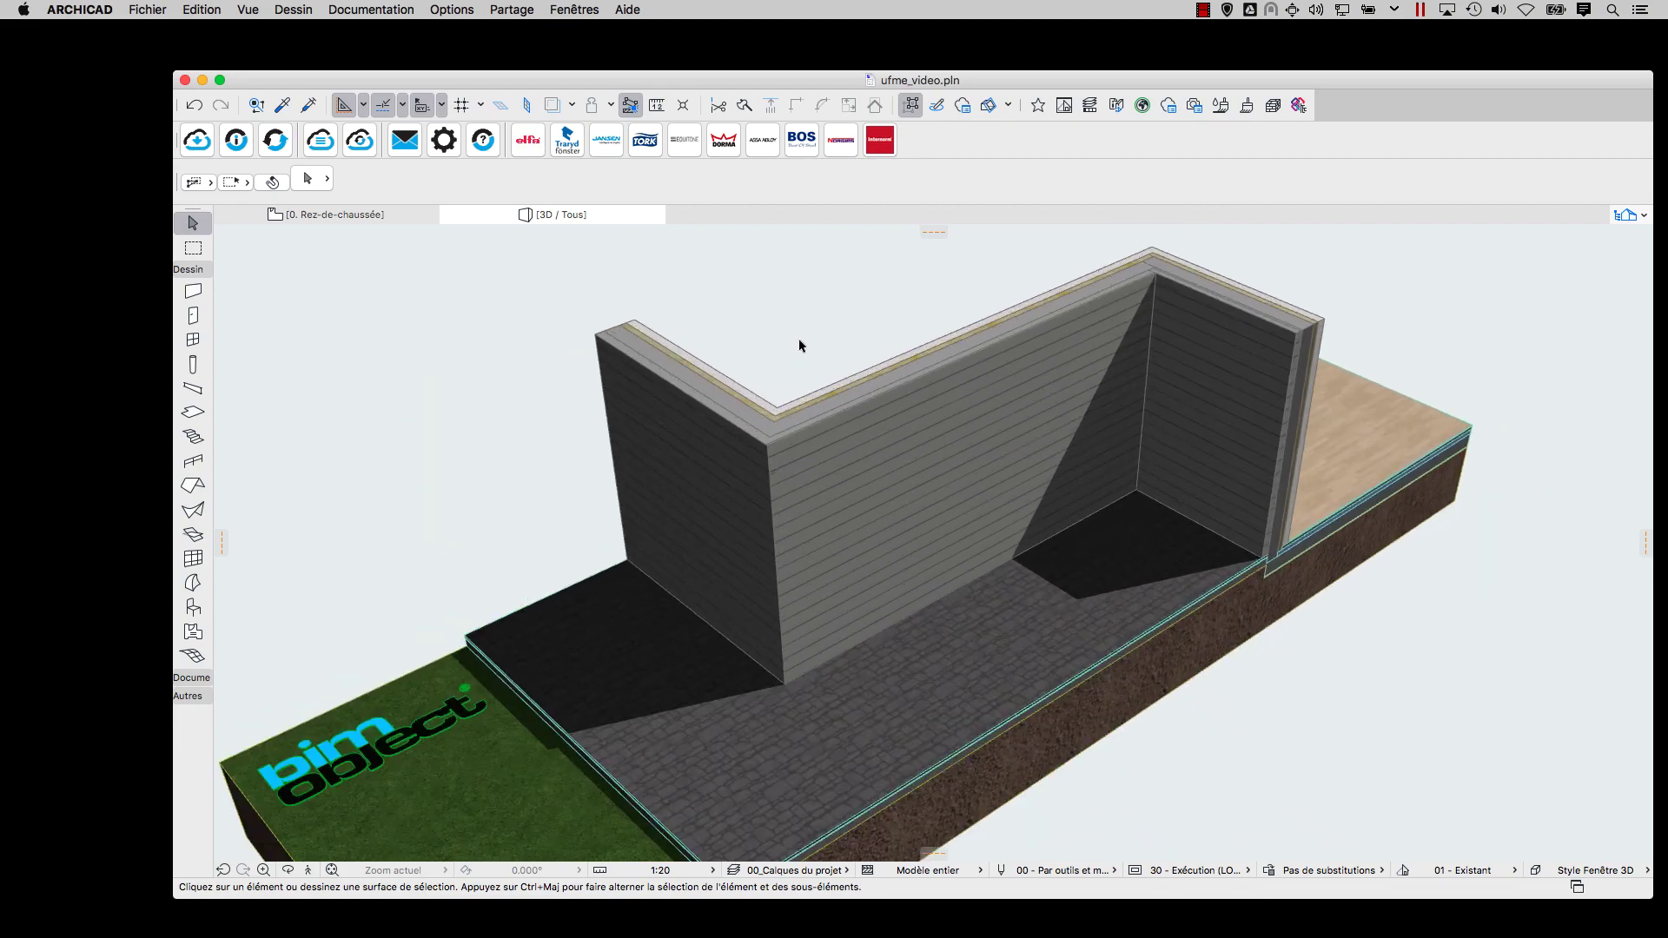
In ARCHICAD's BIMobject browser, filter by the brand UFME and download UFME_macros.lcf from Double door with shutter.
left_click(197, 144)
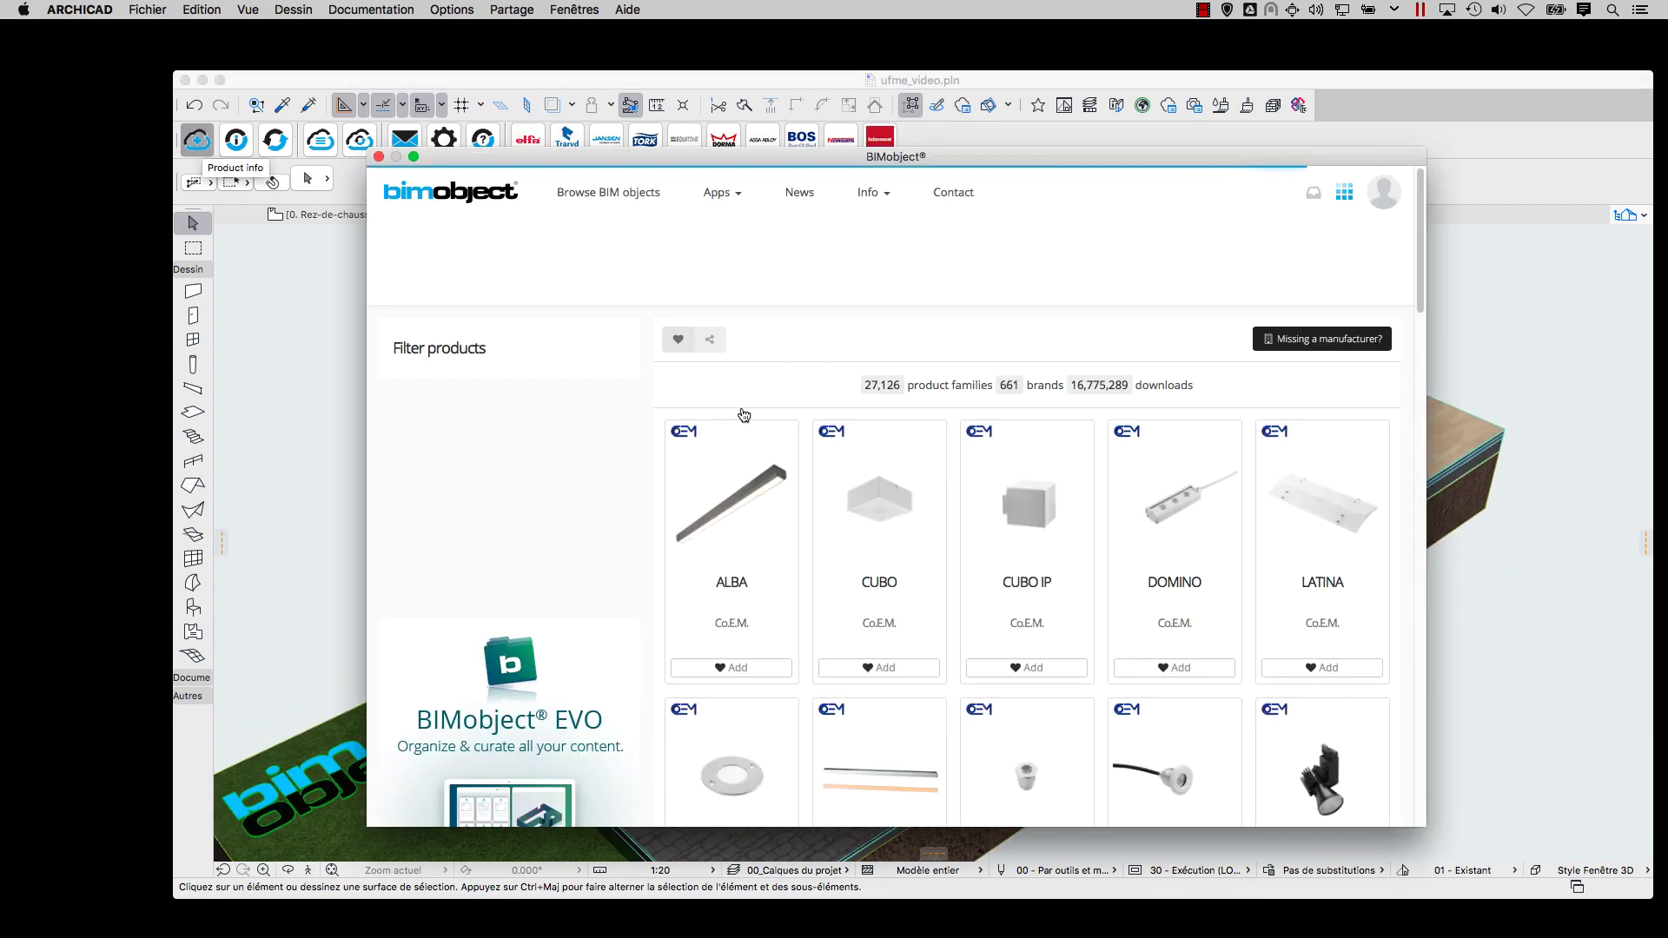
type("ufme")
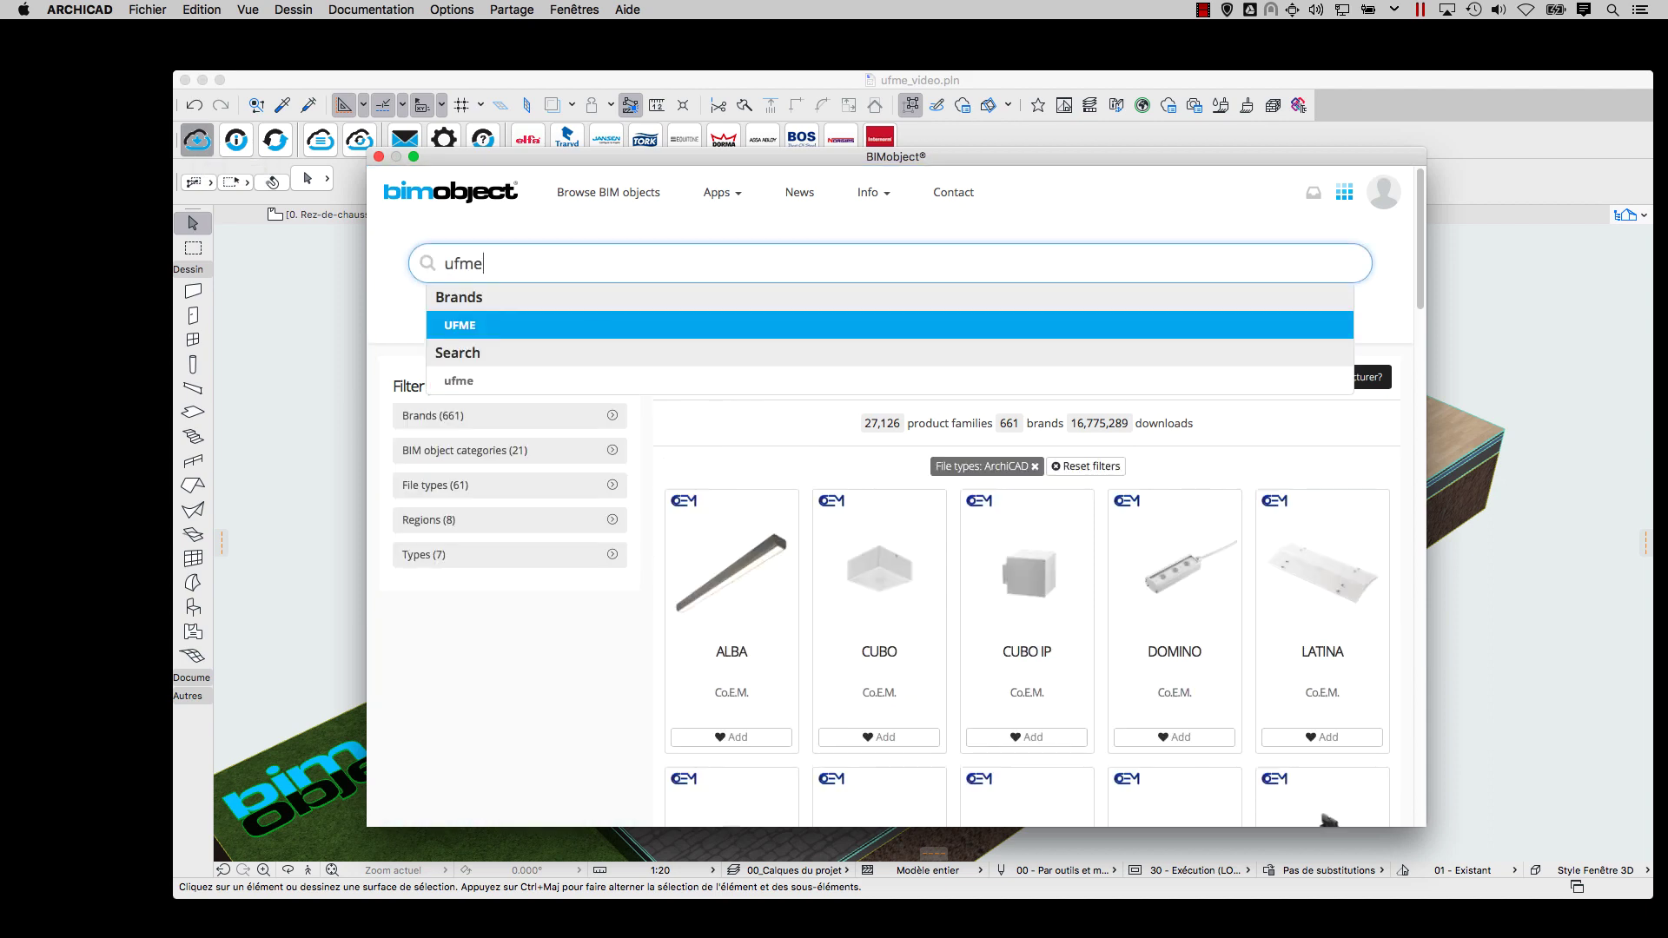
key("Return")
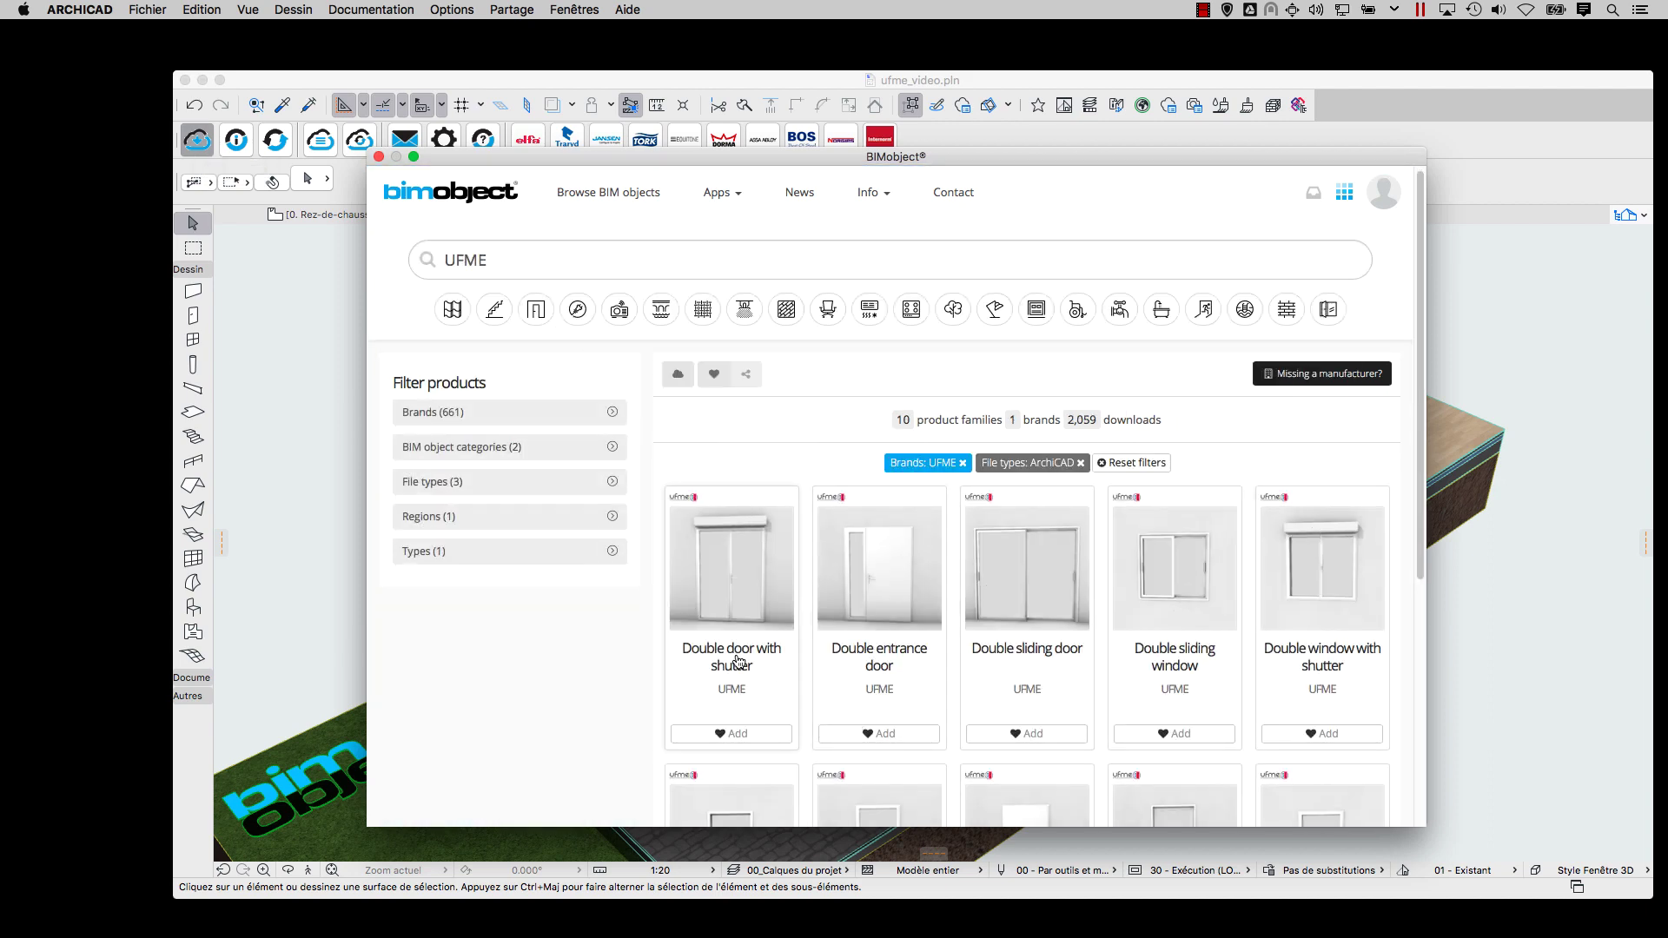
left_click(742, 657)
left_click(968, 532)
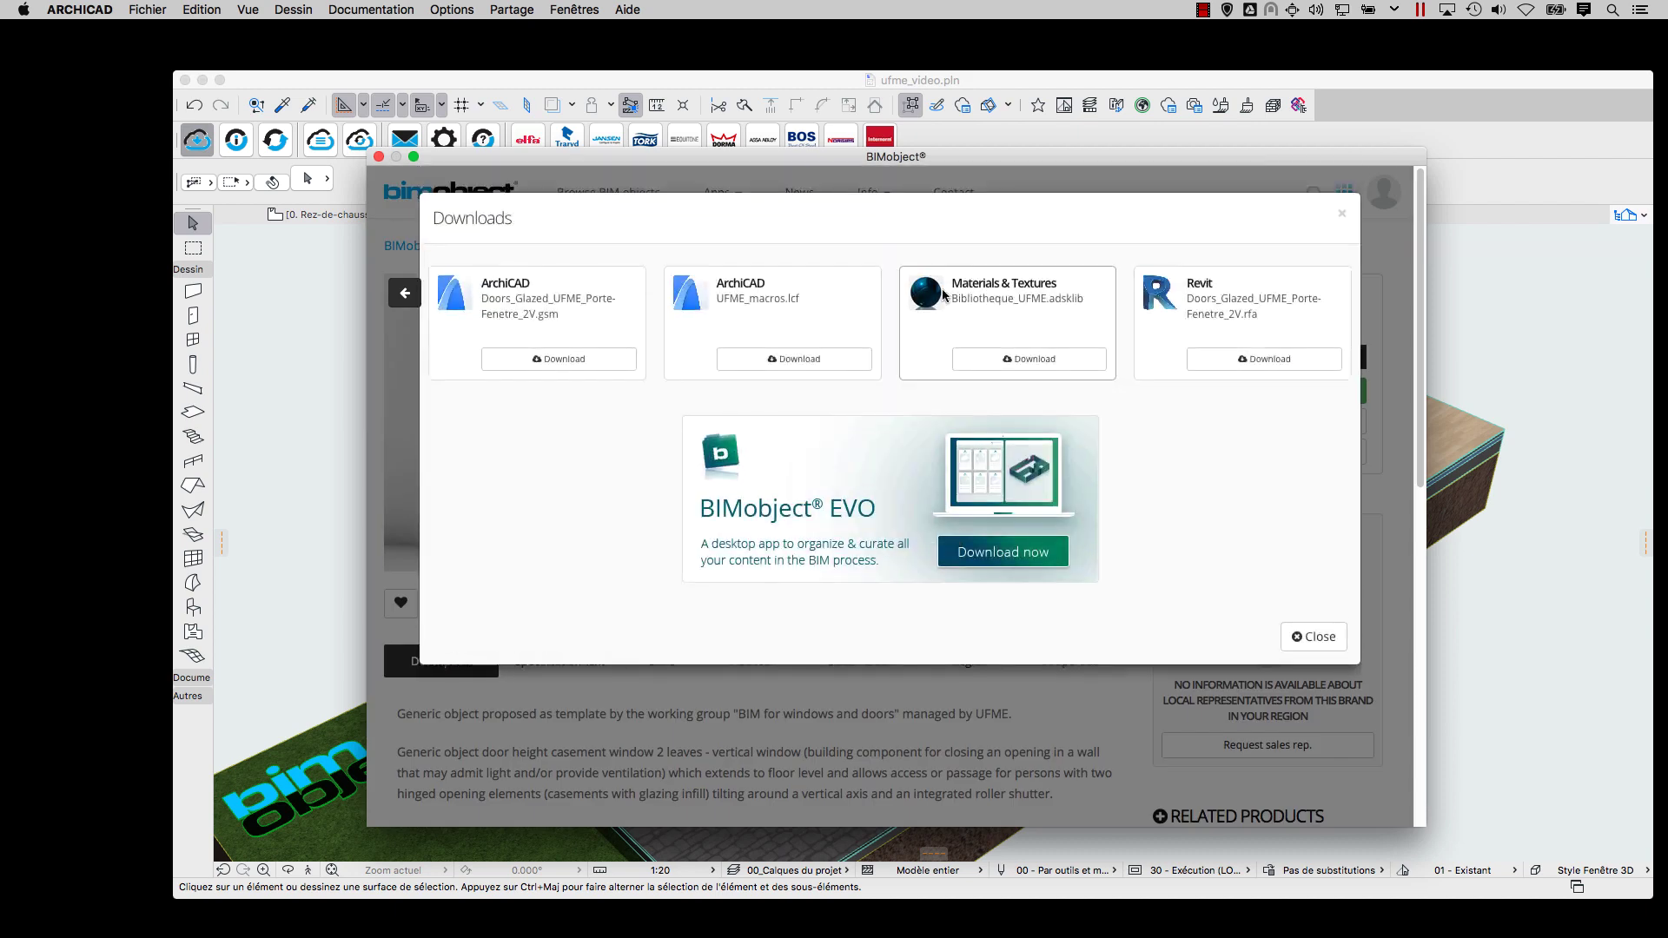
left_click(794, 359)
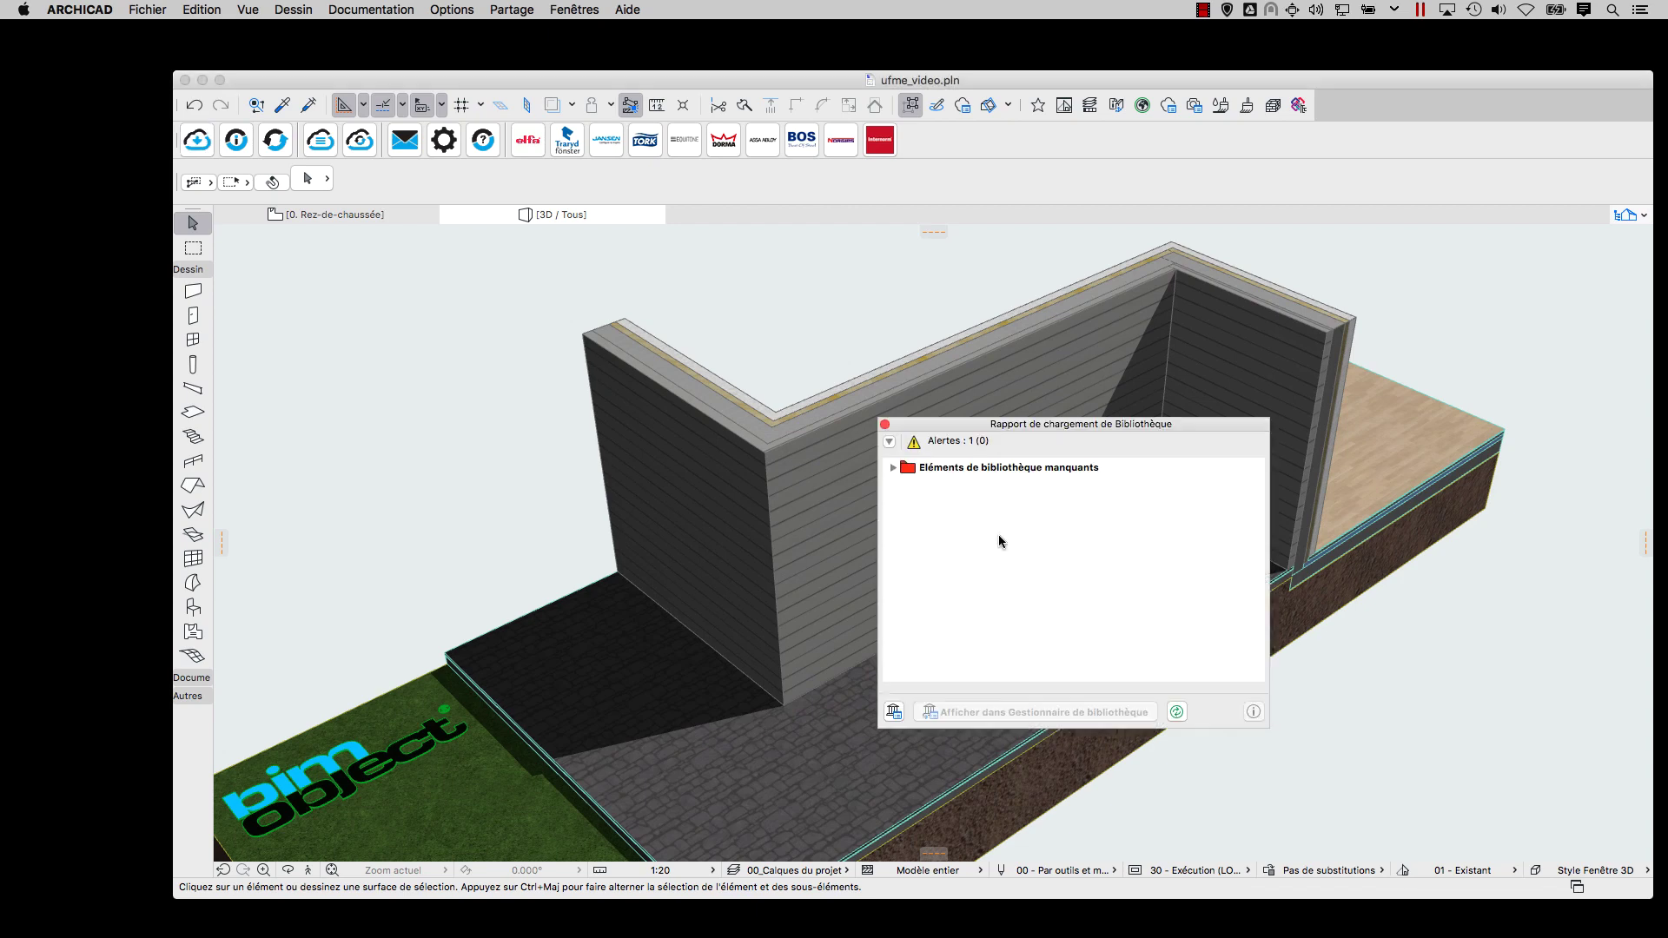
In the BIMobject browser, filter by the brand UFME and download the Doors_Glazed_UFME_Porte_Entree_2V ArchiCAD object from Double entrance door.
left_click(199, 142)
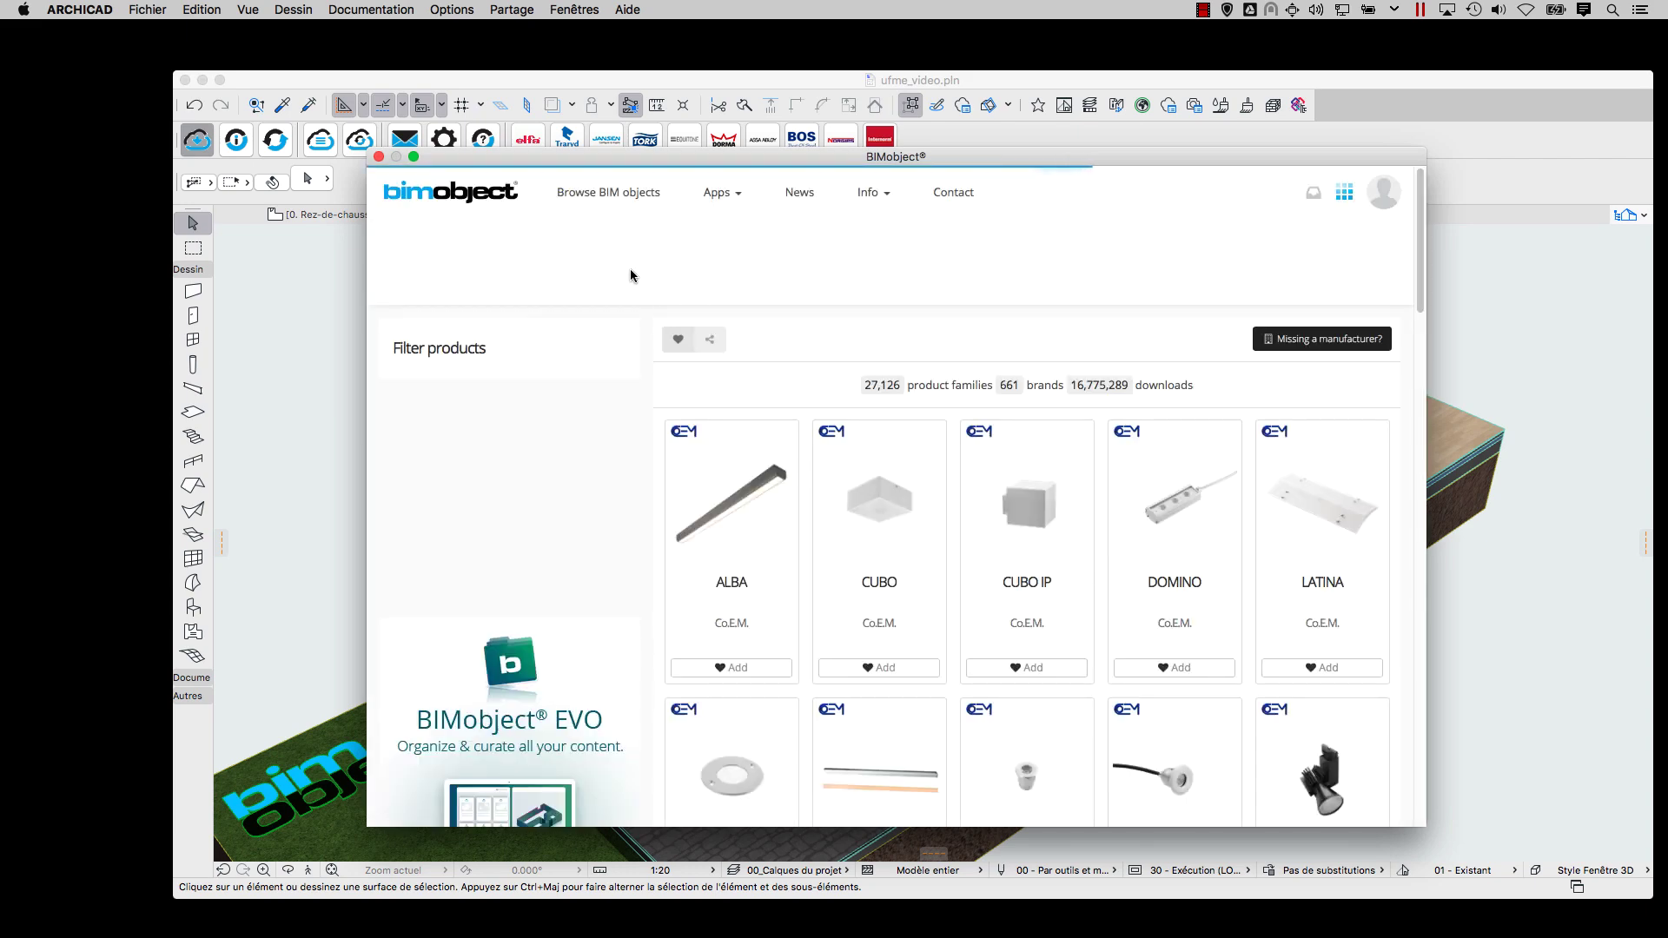
left_click(632, 261)
type("ufme")
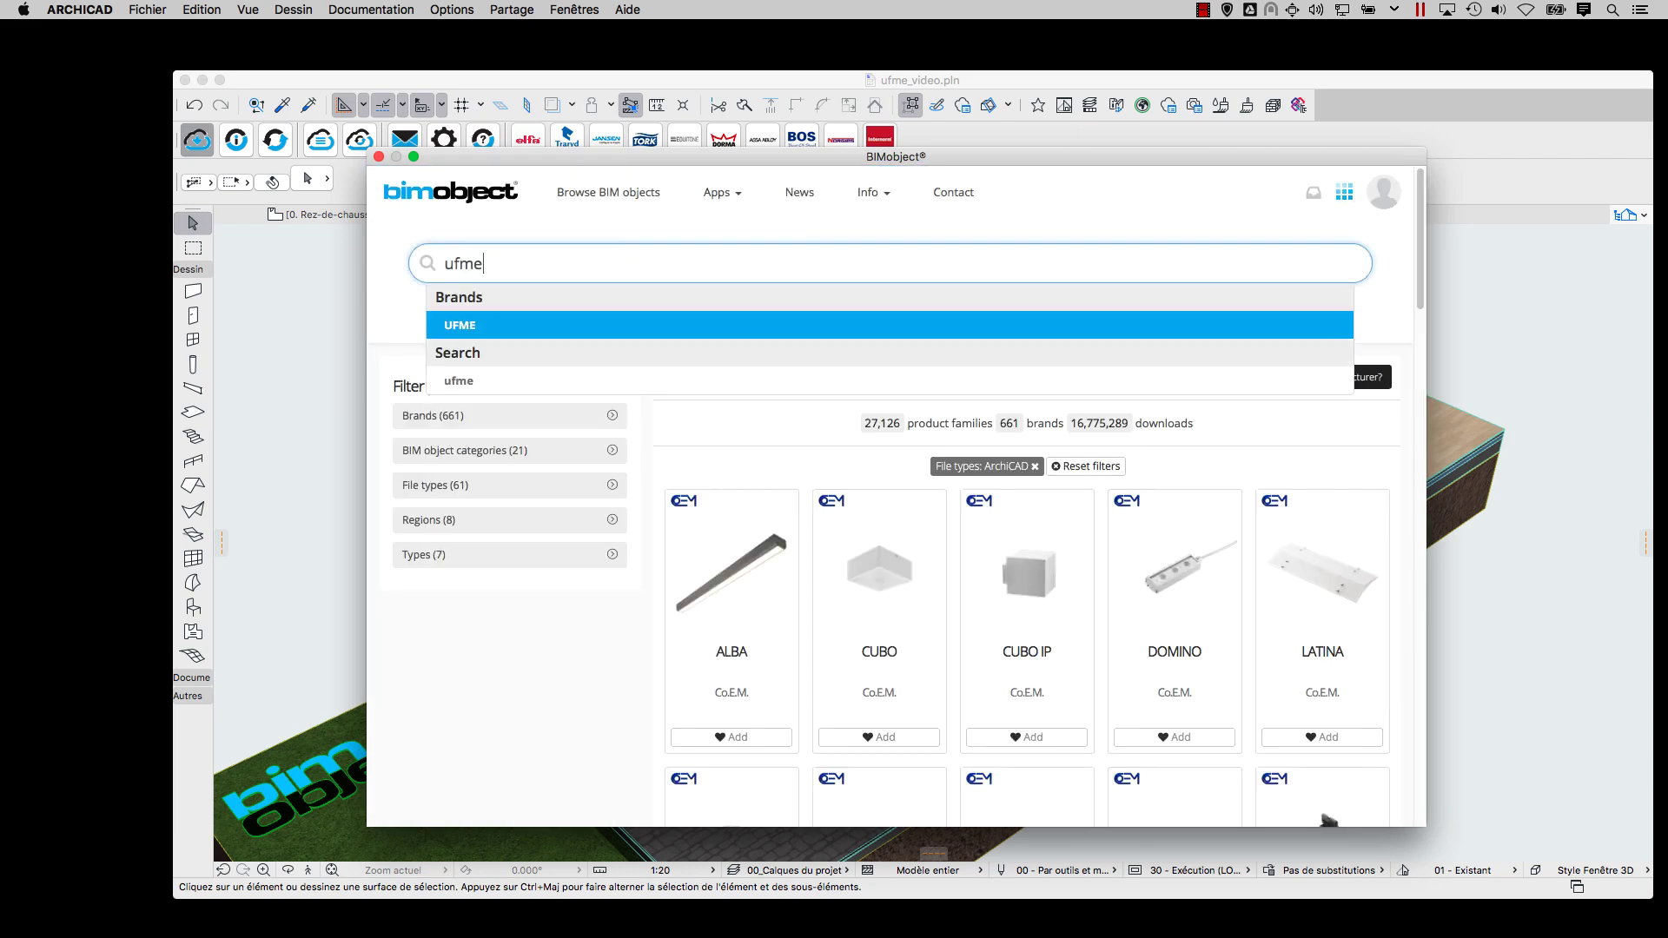
left_click(574, 326)
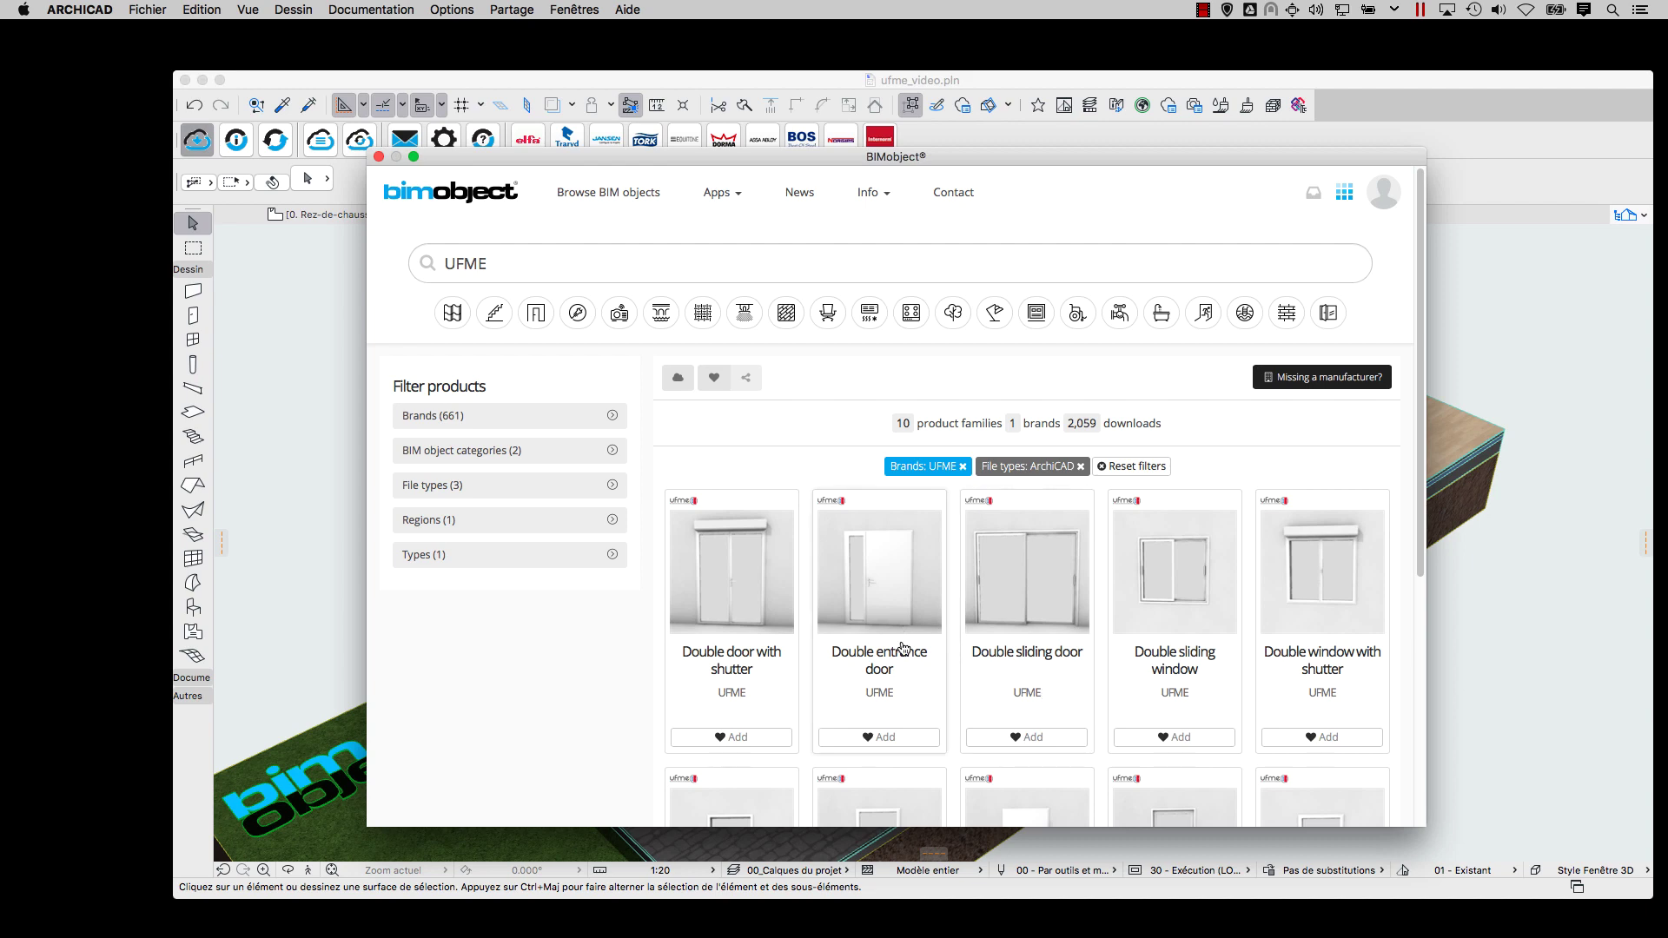
left_click(903, 655)
left_click(952, 582)
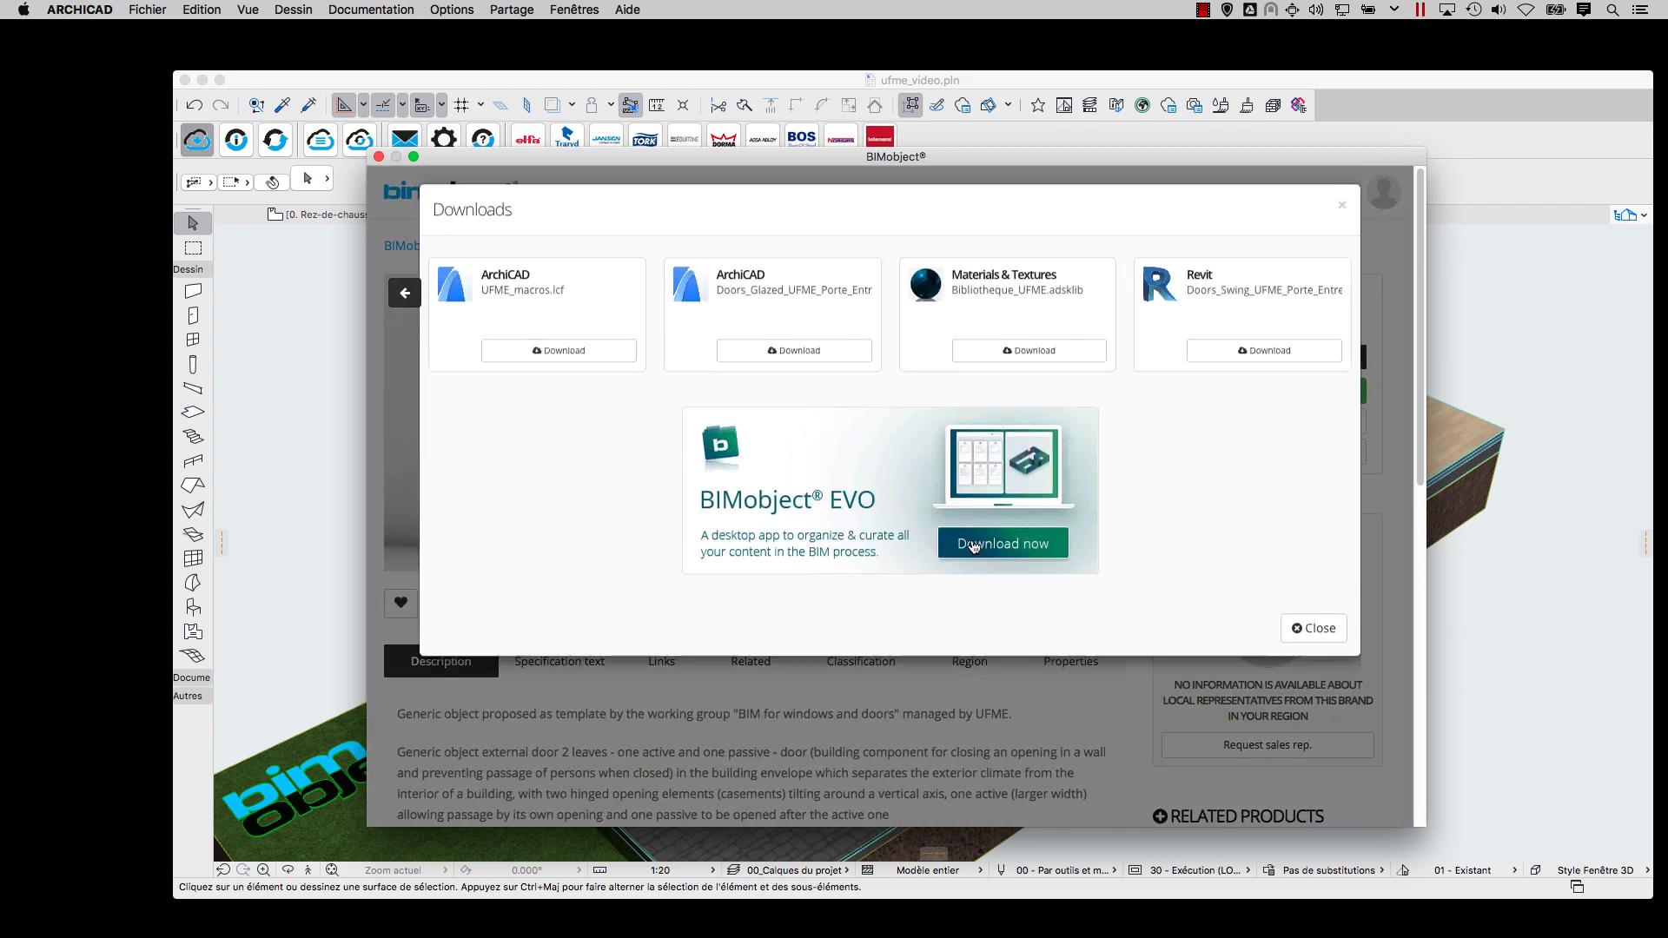
left_click(819, 360)
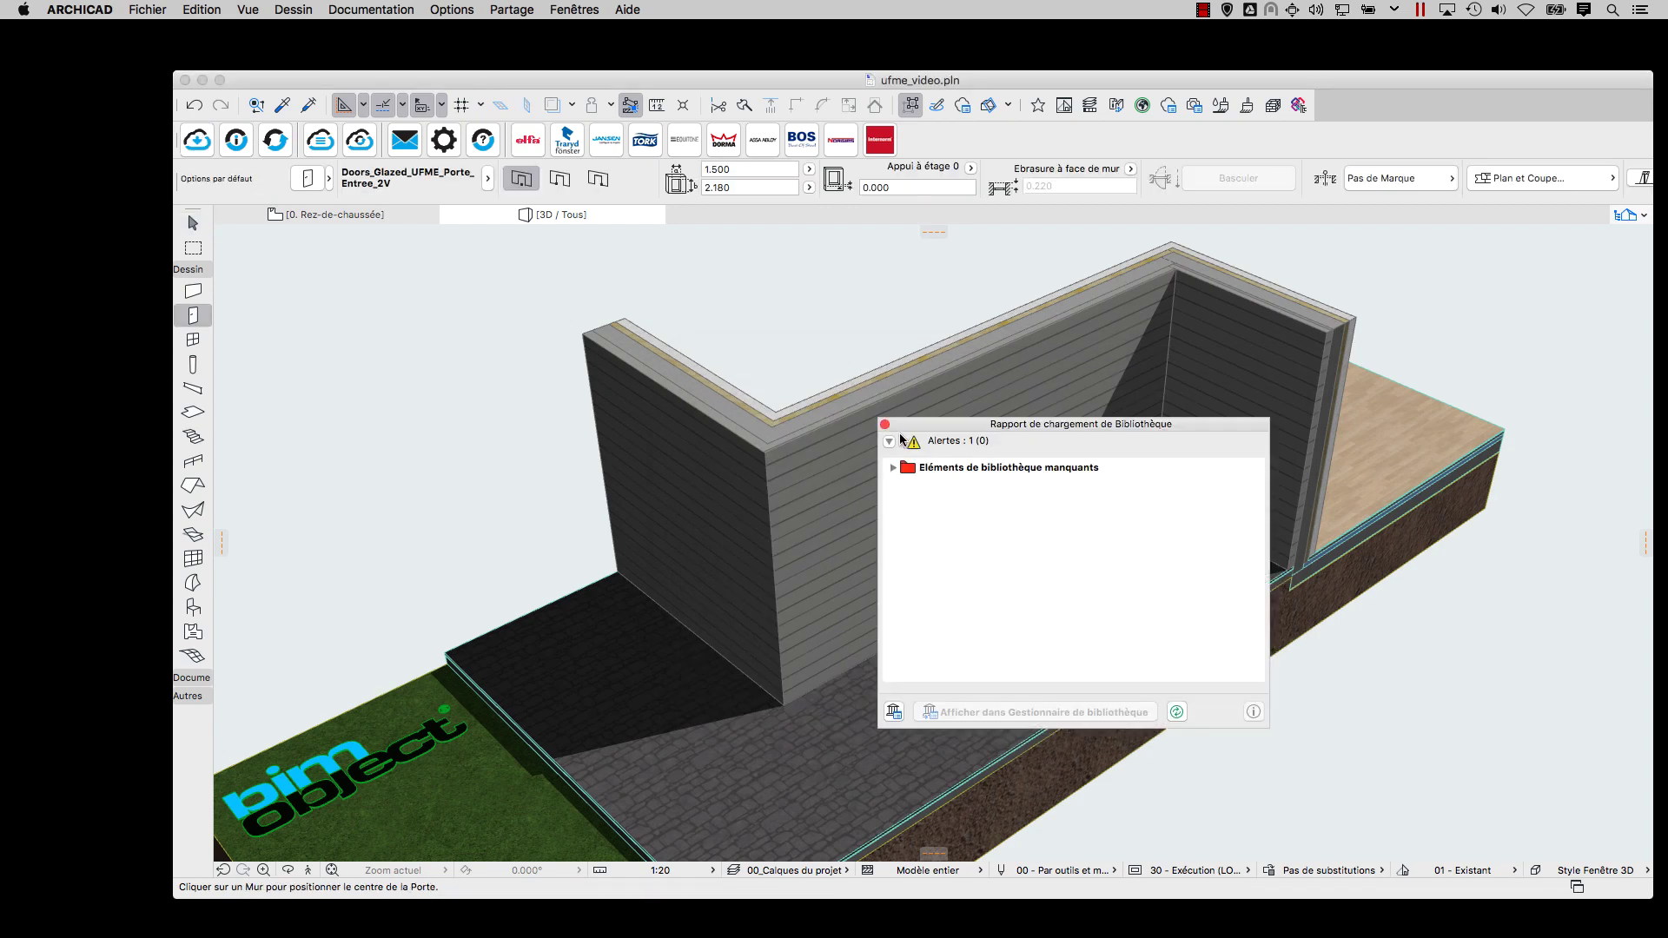
Place the downloaded Doors_Glazed_UFME_Porte_Entree_2V door in the long wall facing the paved terrace.
left_click(1009, 573)
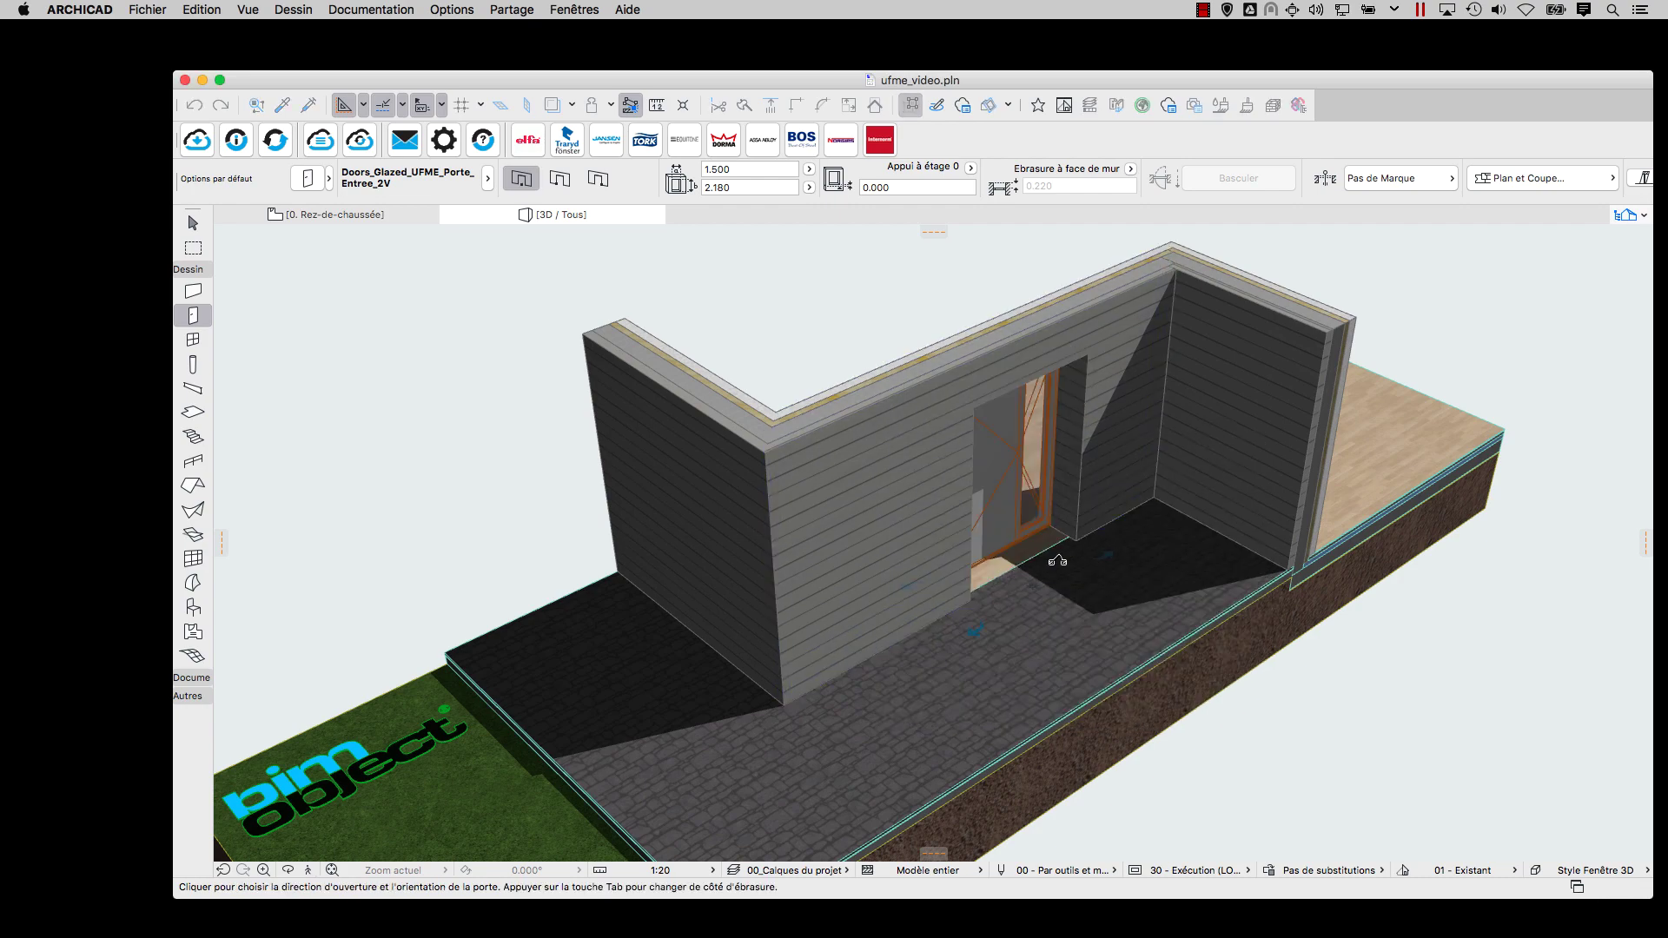
key("Escape")
scroll(976, 507, "up", 6)
middle_click_drag(977, 508, 800, 547, "shift")
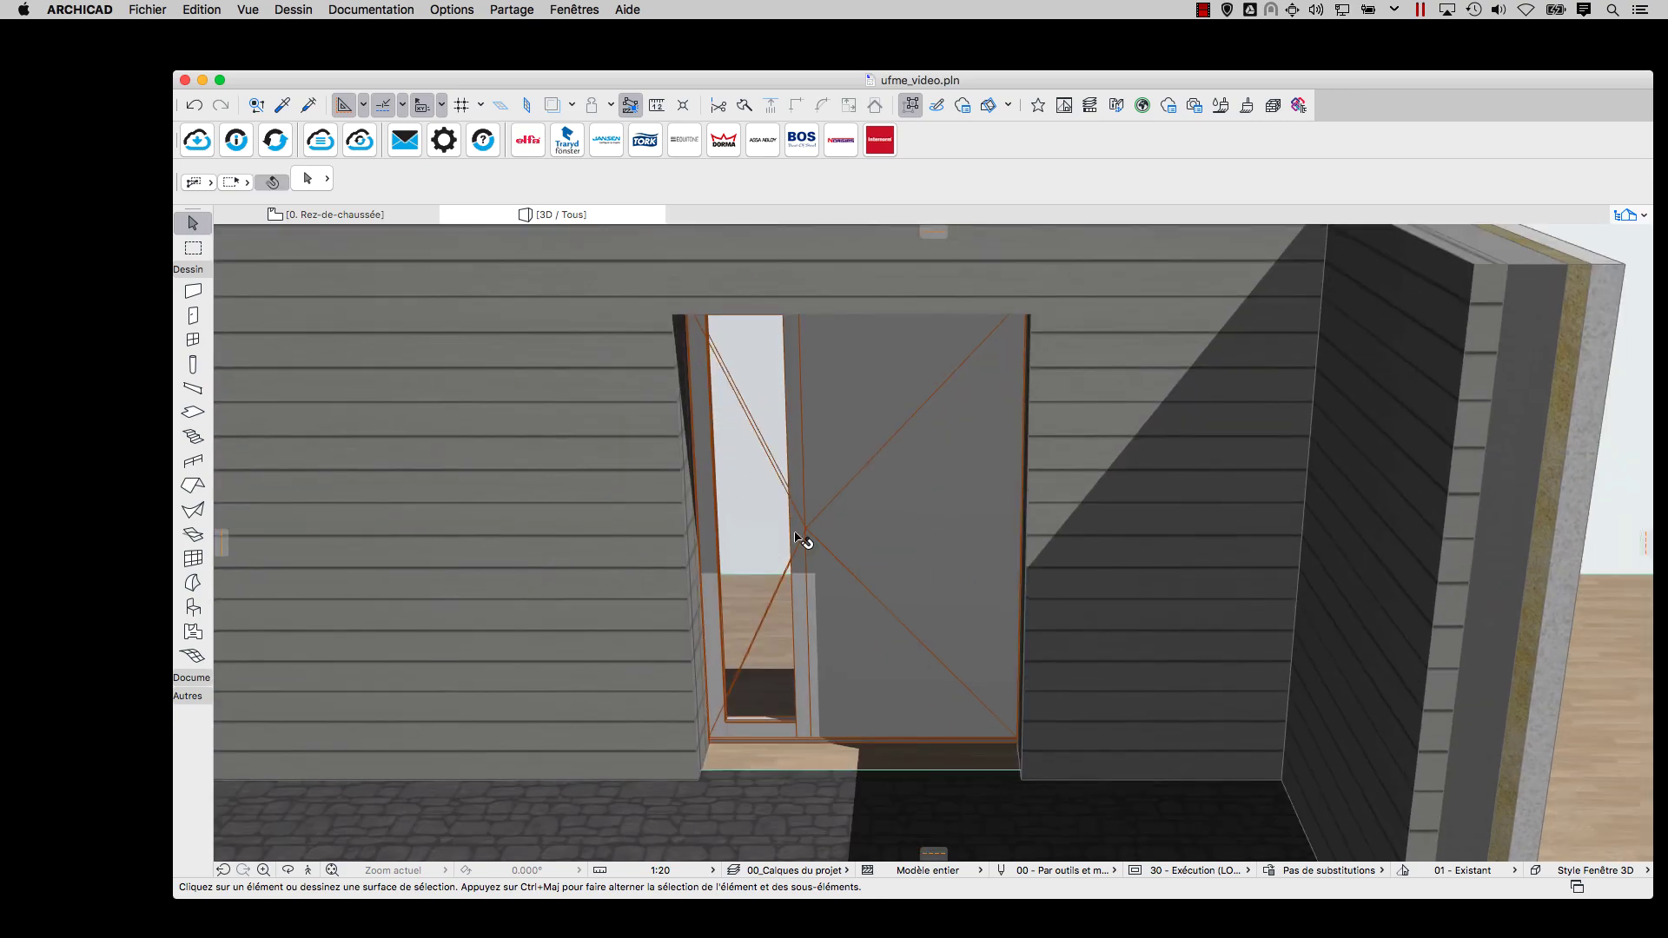
Set the placed entrance door's 3D and 2D plan detail levels to Selon échelle.
left_click(800, 547)
double_click(815, 547)
left_click(991, 599)
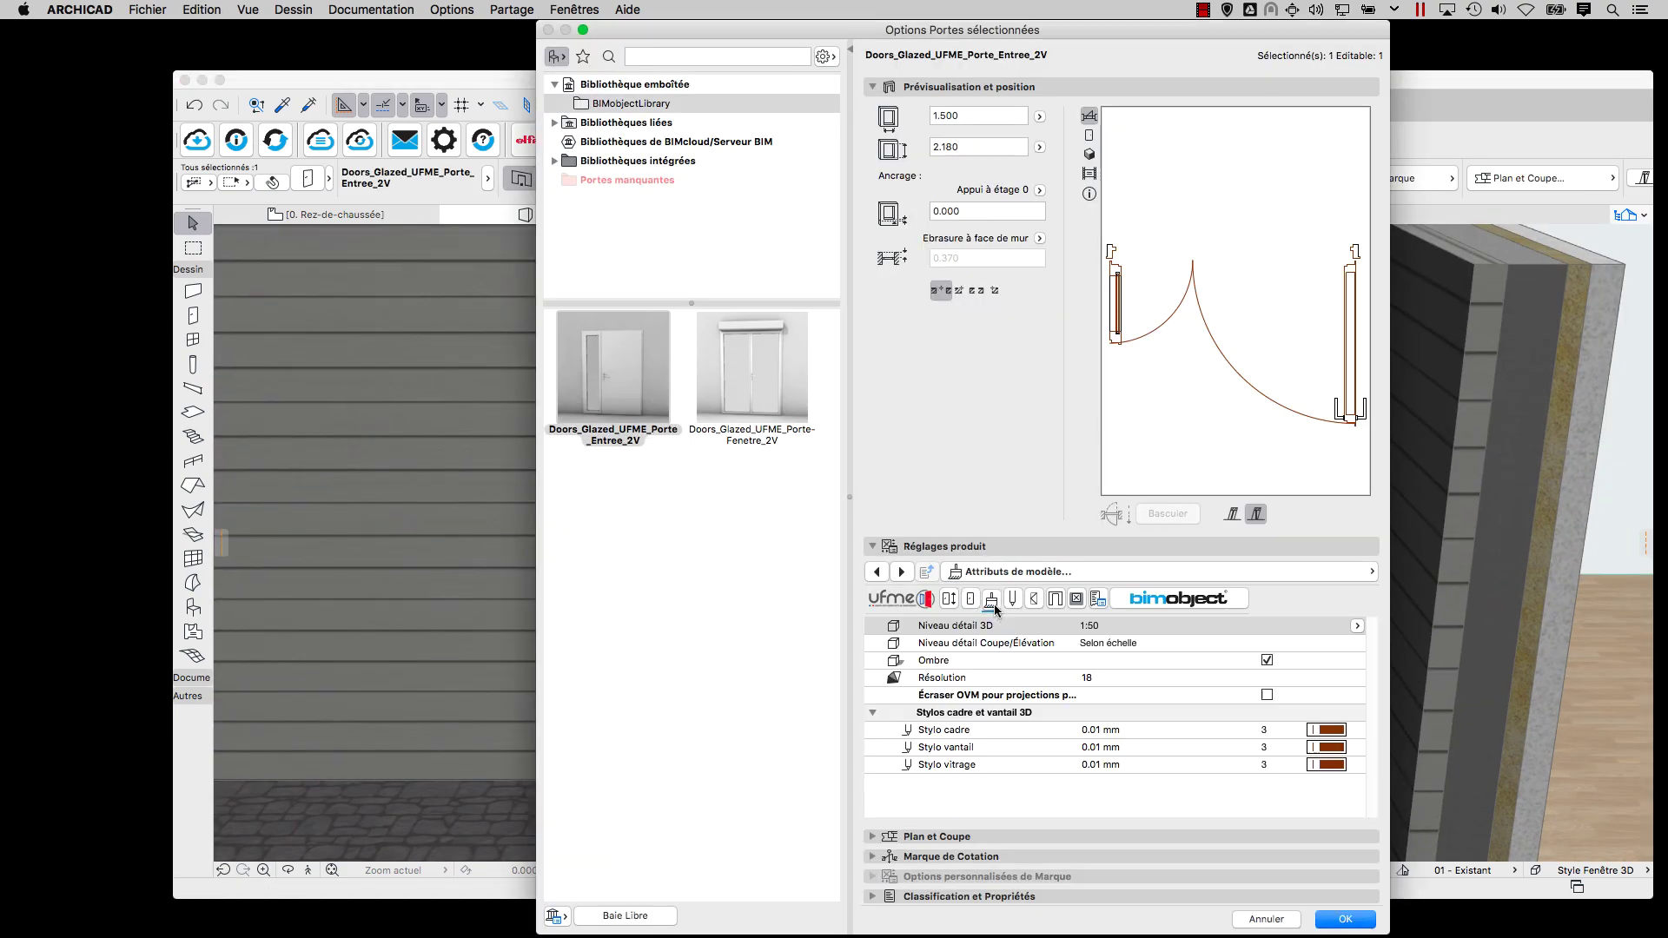
left_click(1357, 625)
left_click(1390, 682)
left_click(1013, 604)
left_click(1357, 627)
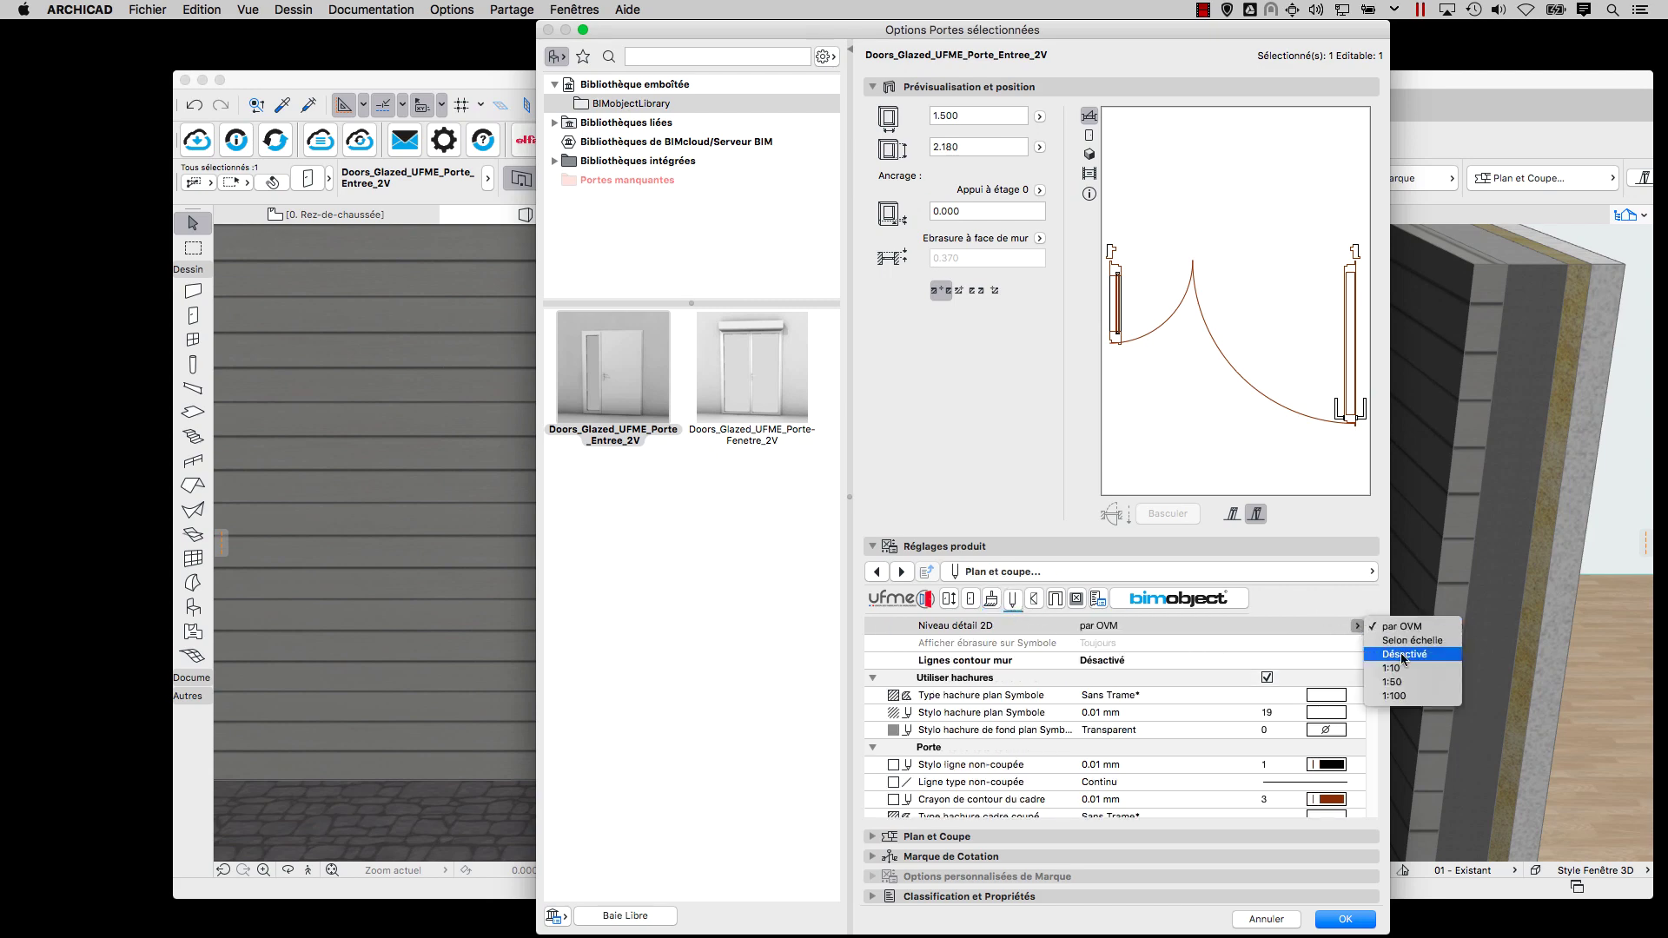
left_click(1409, 640)
left_click(1344, 919)
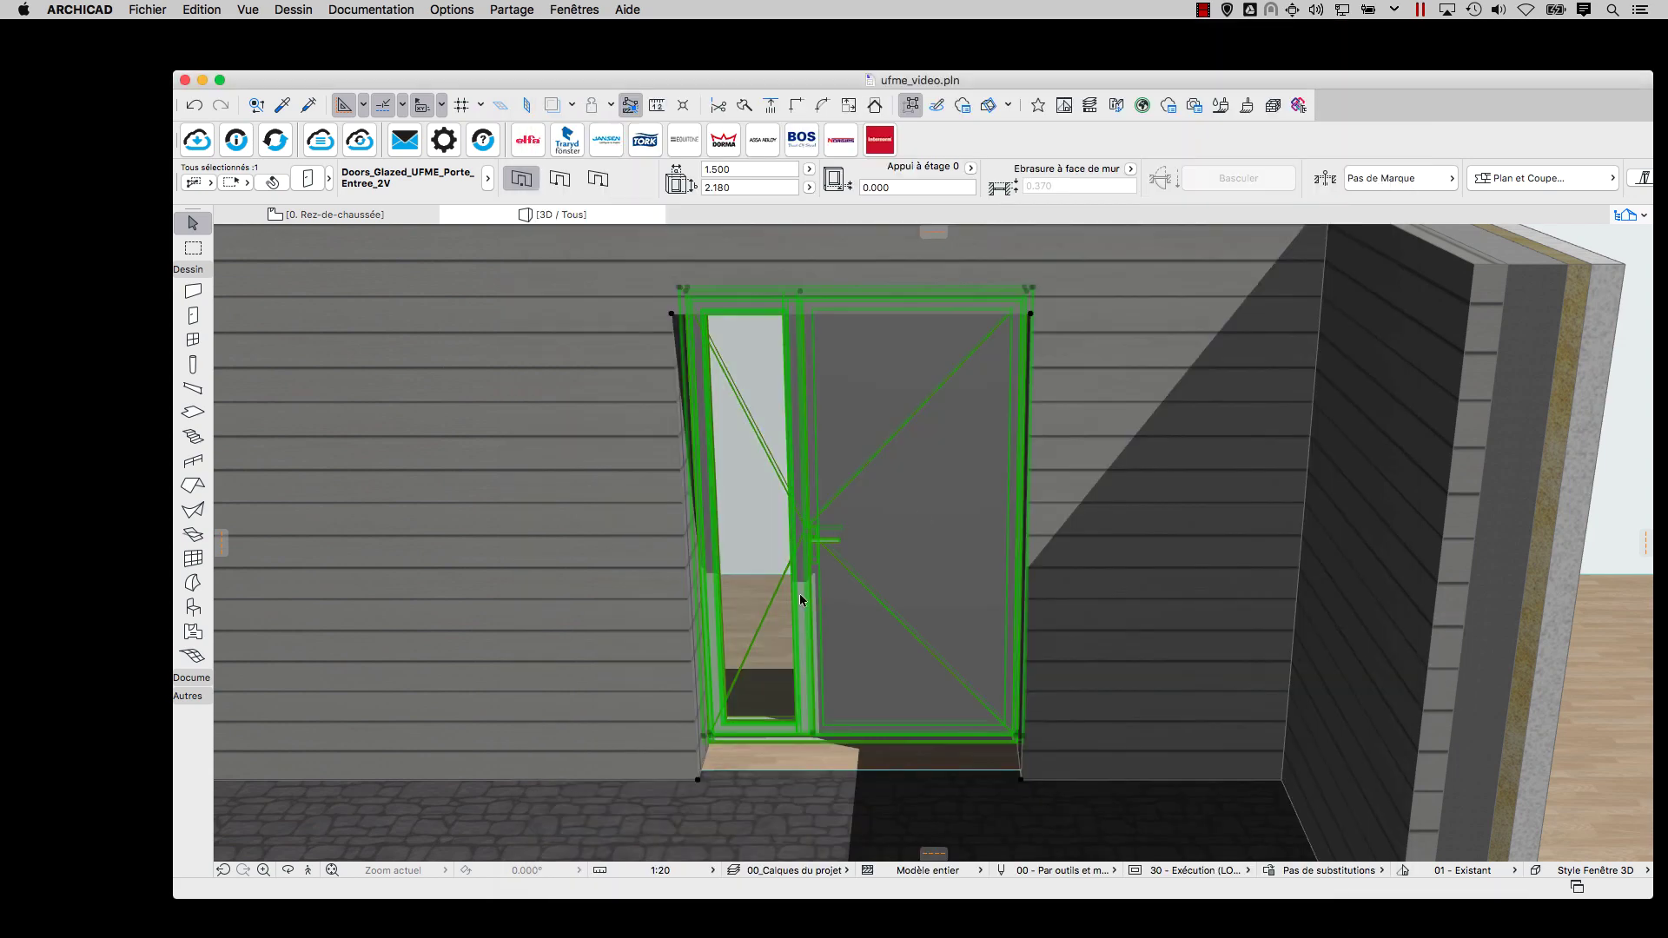
Change the 3D view's scale to 1:50 and 1:100 to compare the door's detail, and deselect the door.
left_click(670, 871)
left_click(780, 769)
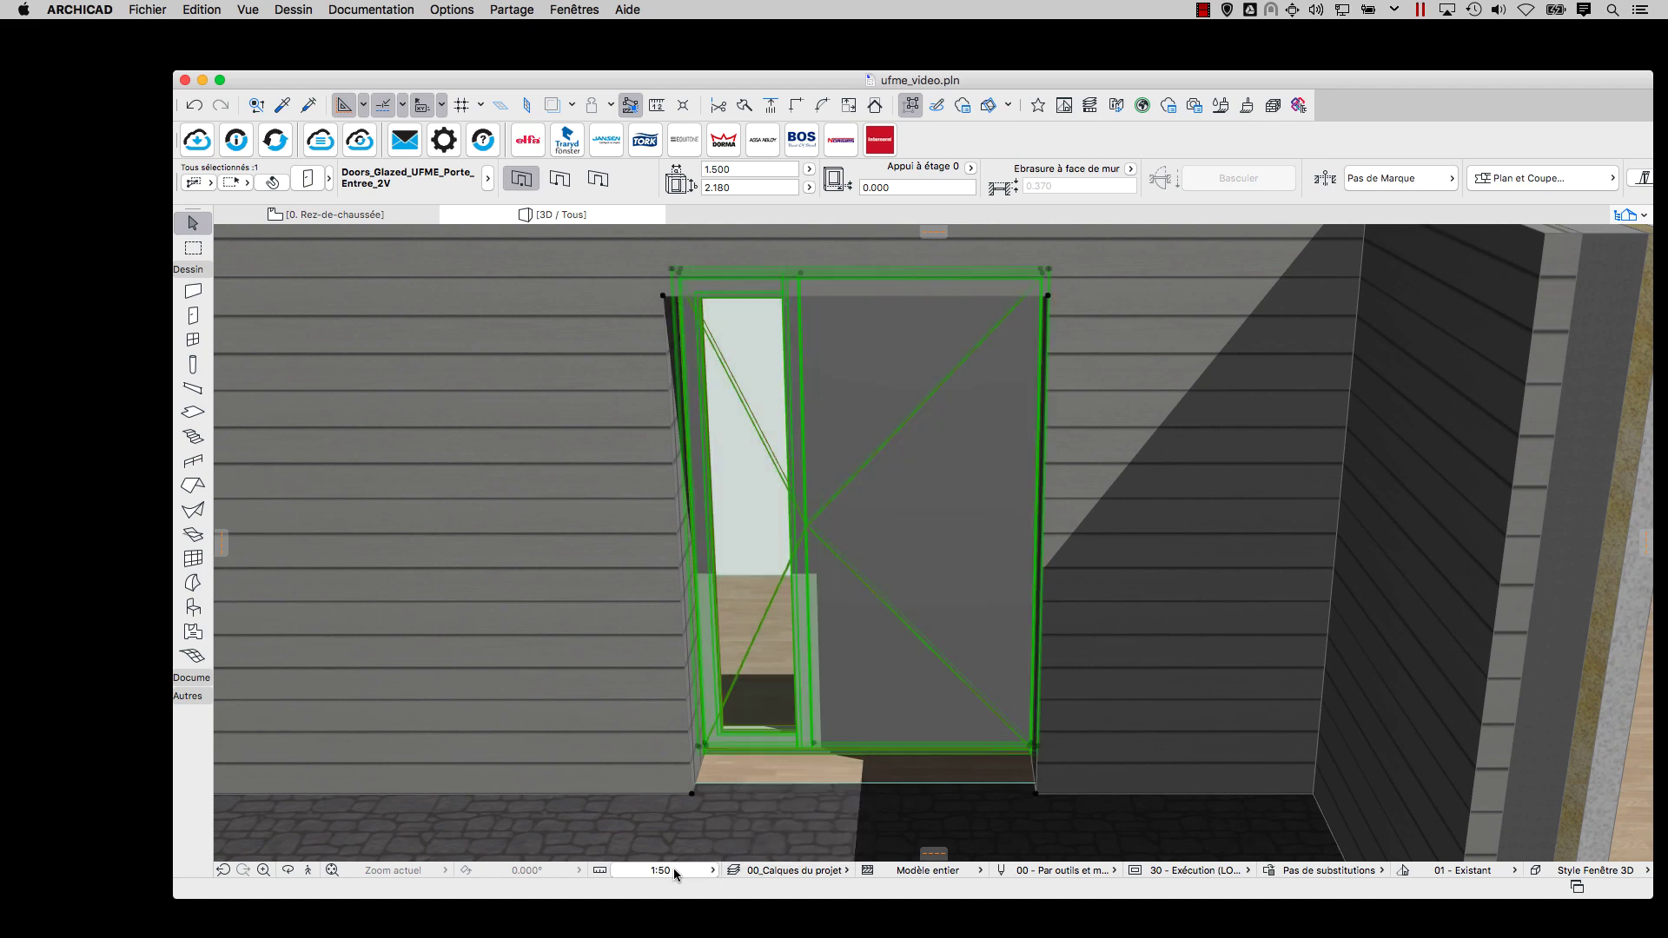
left_click(674, 868)
left_click(746, 789)
key("Escape")
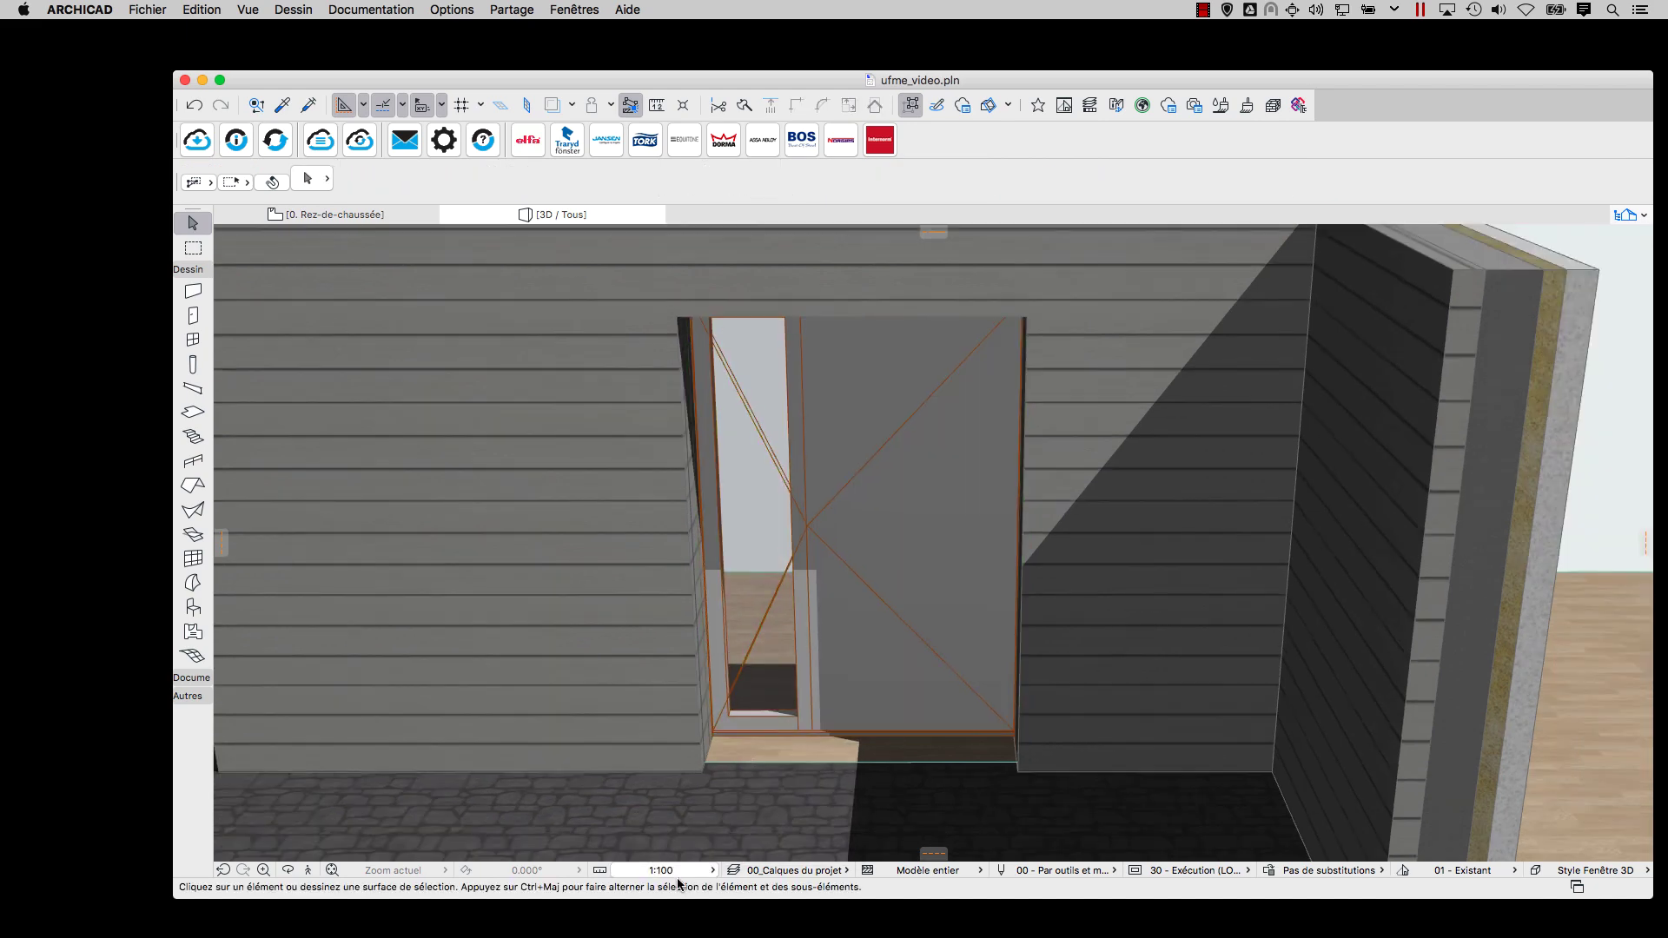
Open the Rez-de-chaussée plan and set its scale to 1:50 and finally 1:20 to compare the door symbol's detail.
left_click(328, 215)
scroll(920, 506, "up", 10)
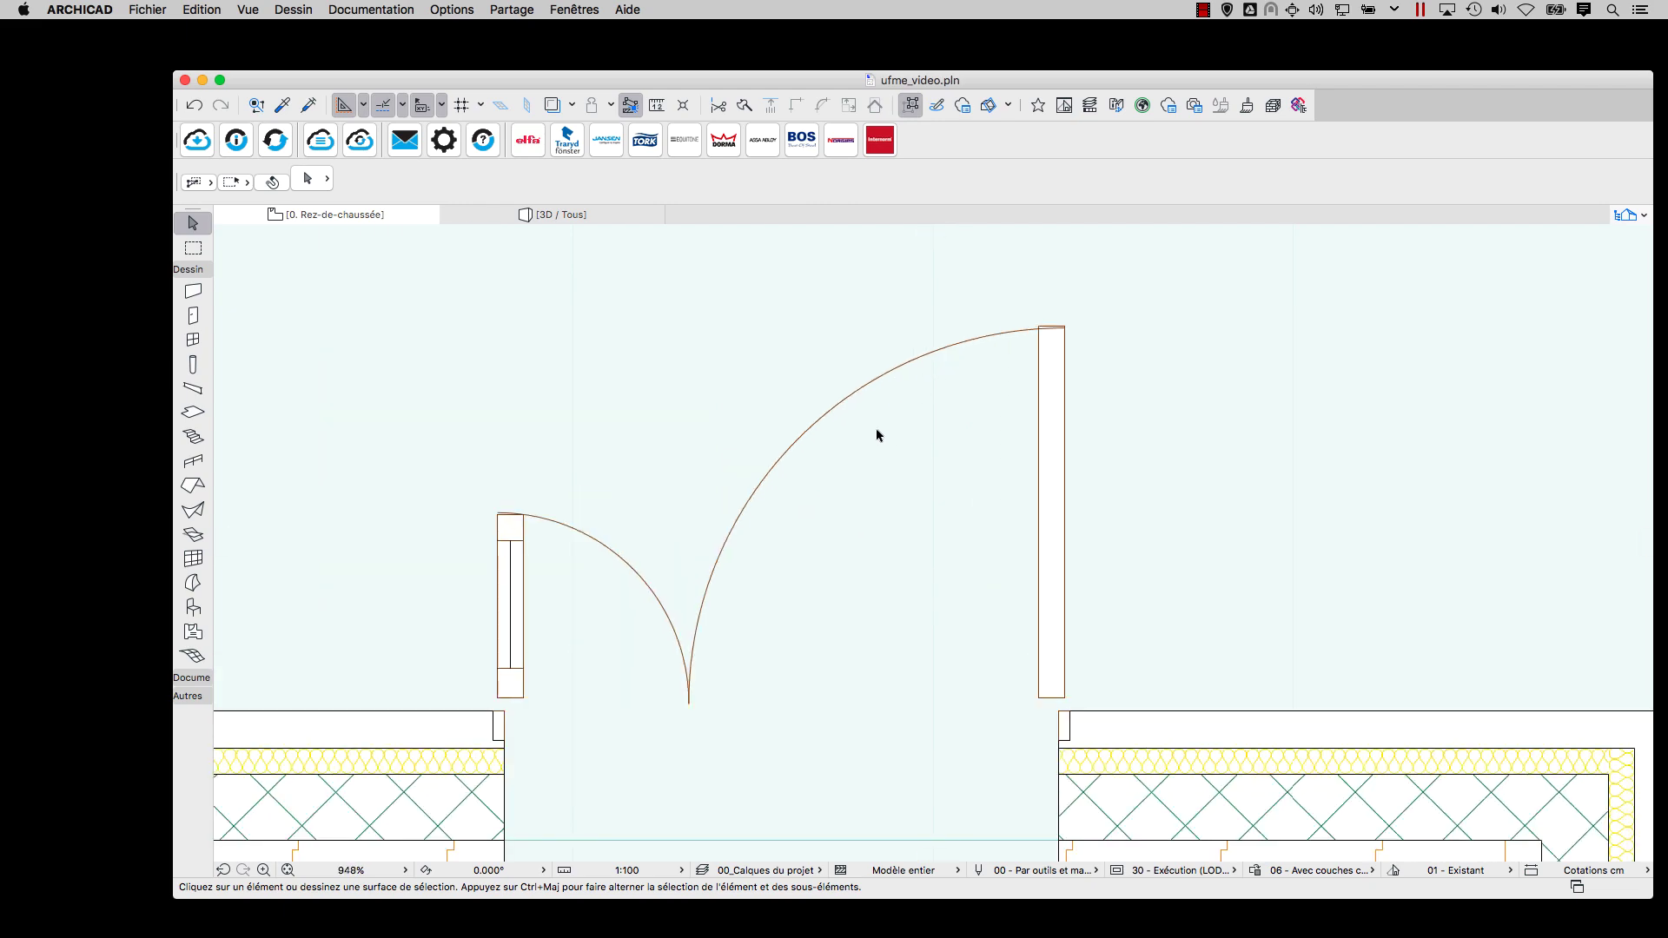
left_click(660, 870)
left_click(715, 769)
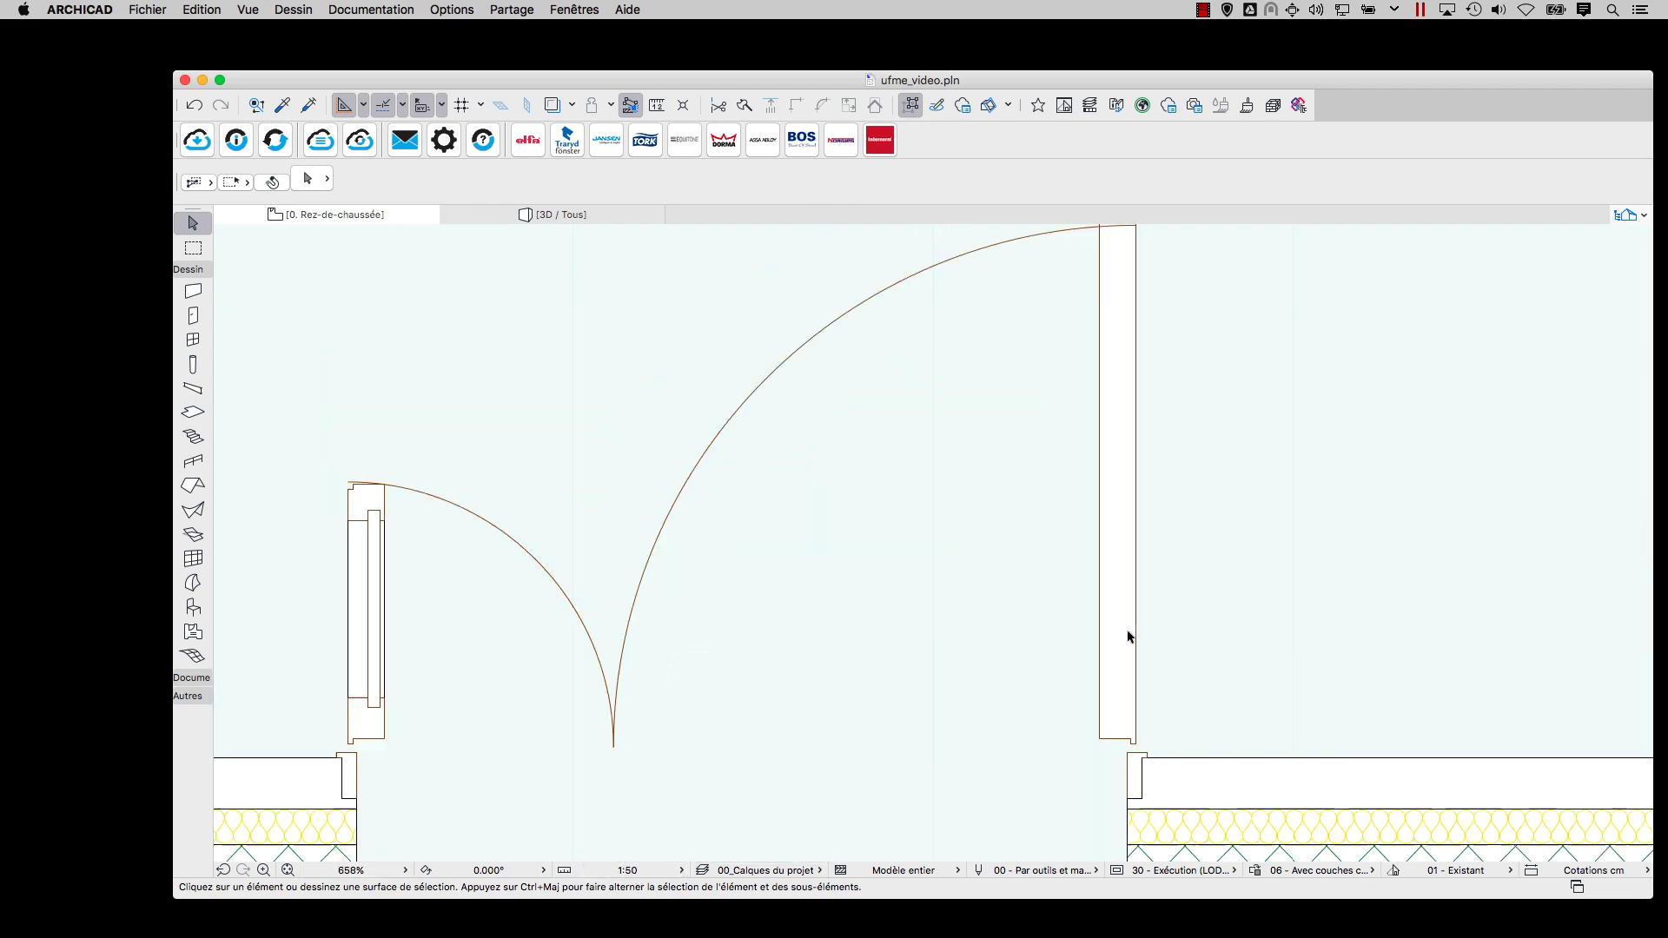
left_click(635, 870)
left_click(772, 755)
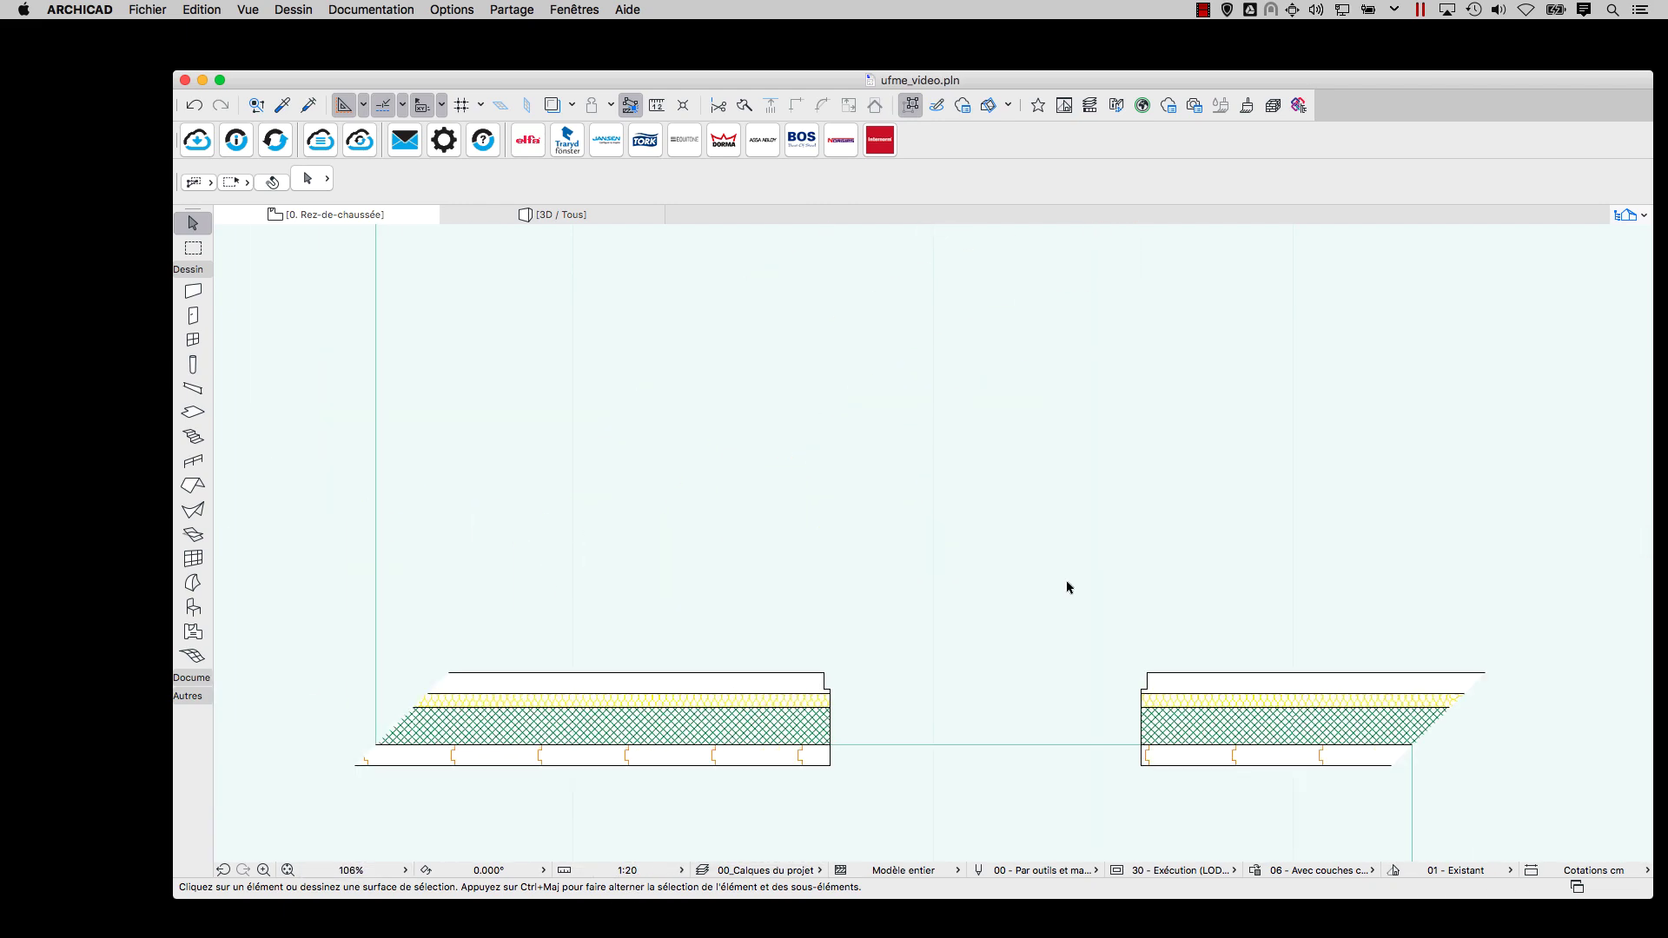
scroll(904, 539, "down", 4)
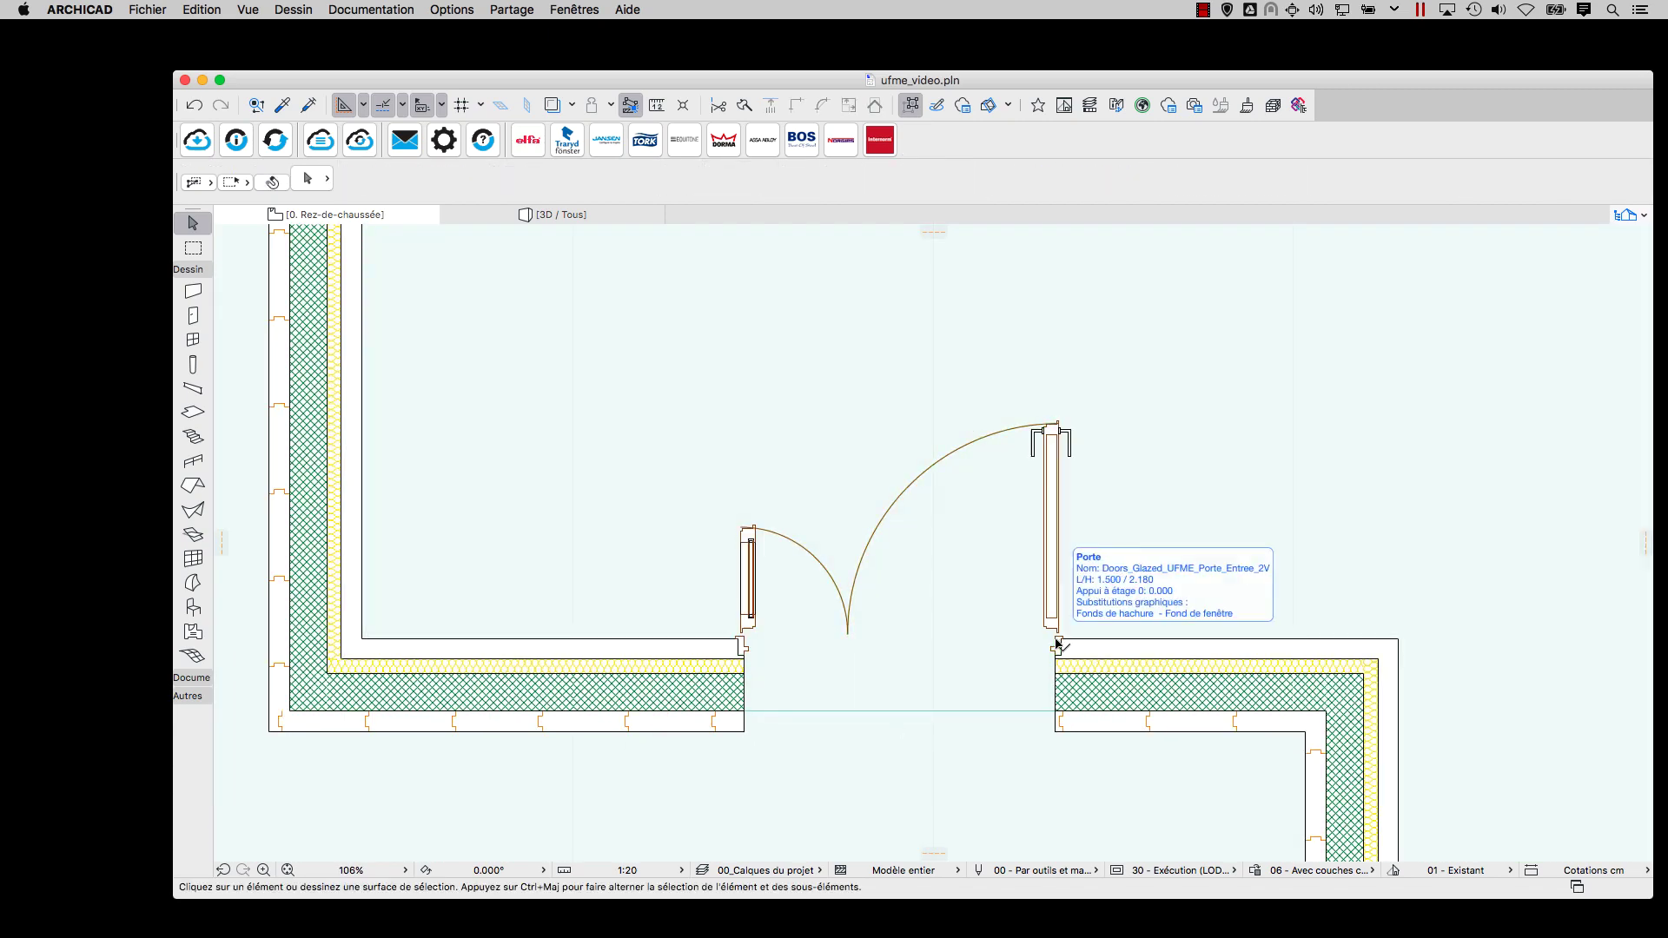
Close the entrance door's leaves on the plan by moving its opening hotspot to the wall line.
left_click(1058, 643)
left_click(848, 635)
left_click(844, 666)
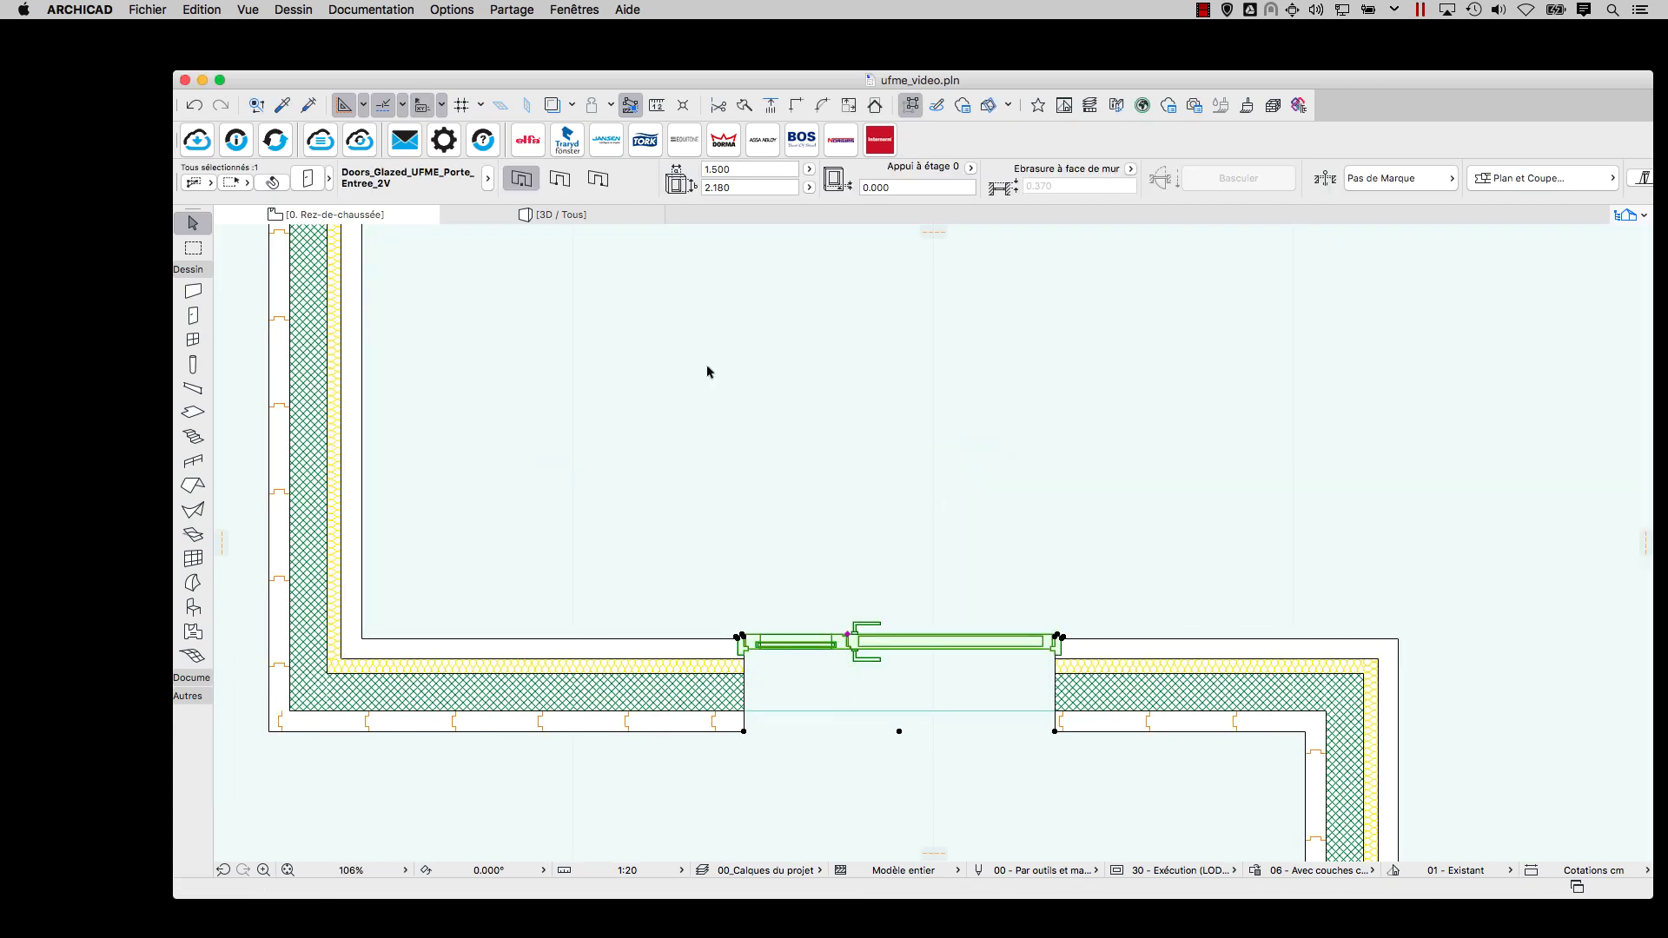
In the 3D view, swing the entrance door's leaves open from the interior side to about 63°.
left_click(585, 215)
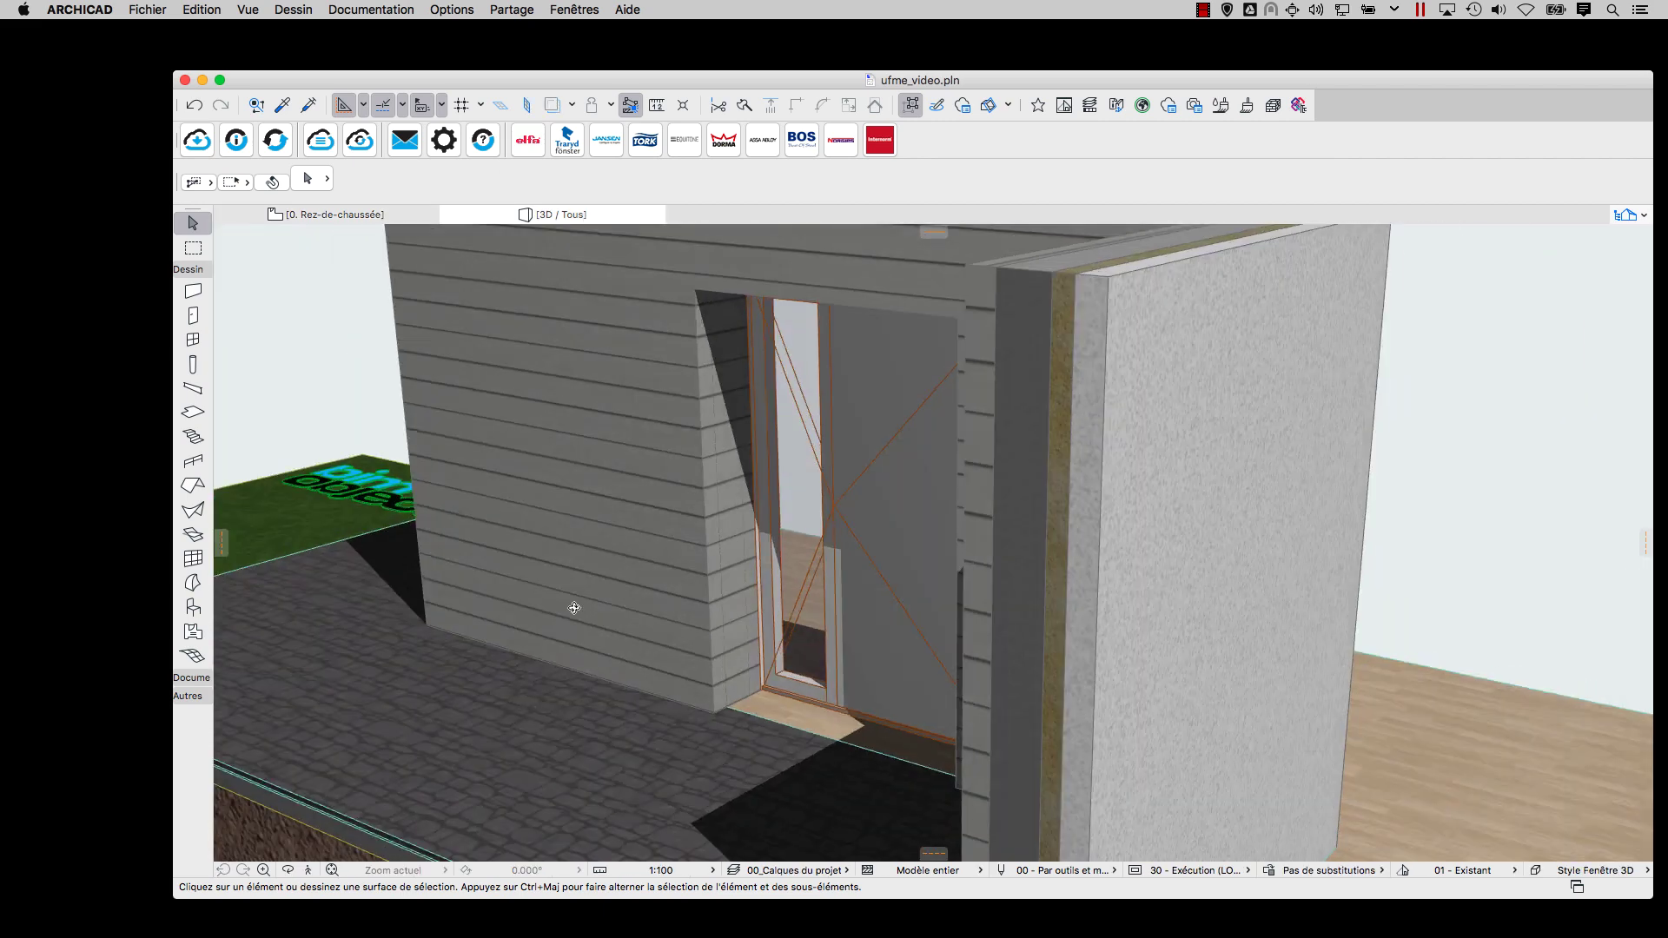
middle_click_drag(575, 609, 1050, 596, "shift")
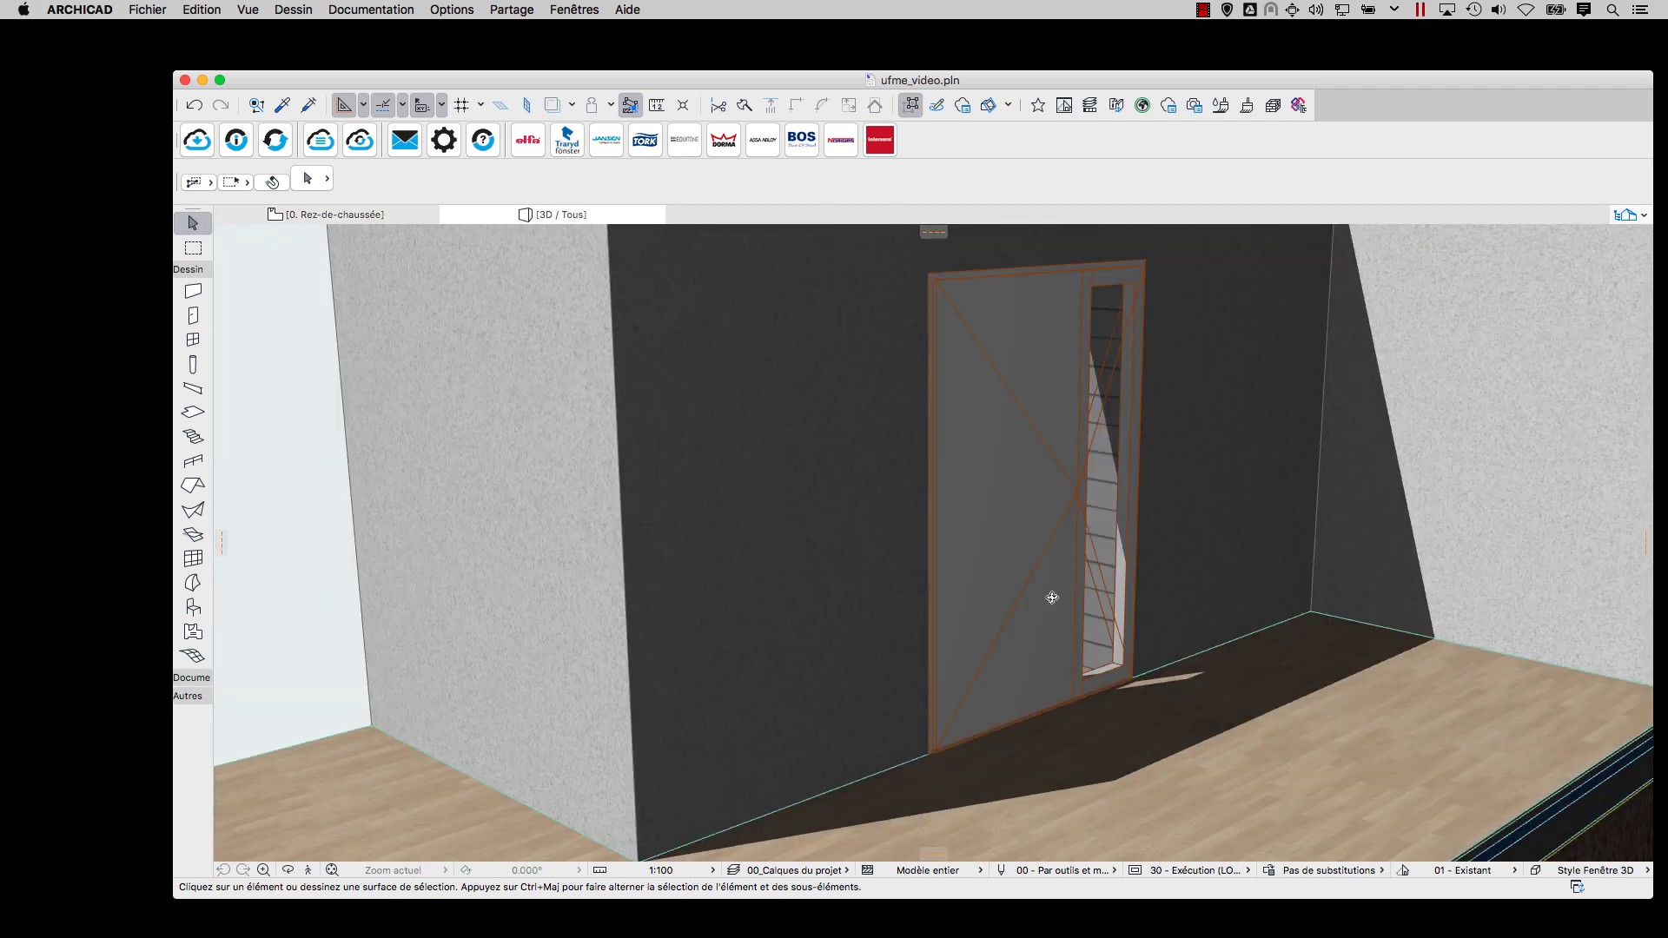
left_click(1076, 502)
left_click(1077, 497)
left_click(1060, 762)
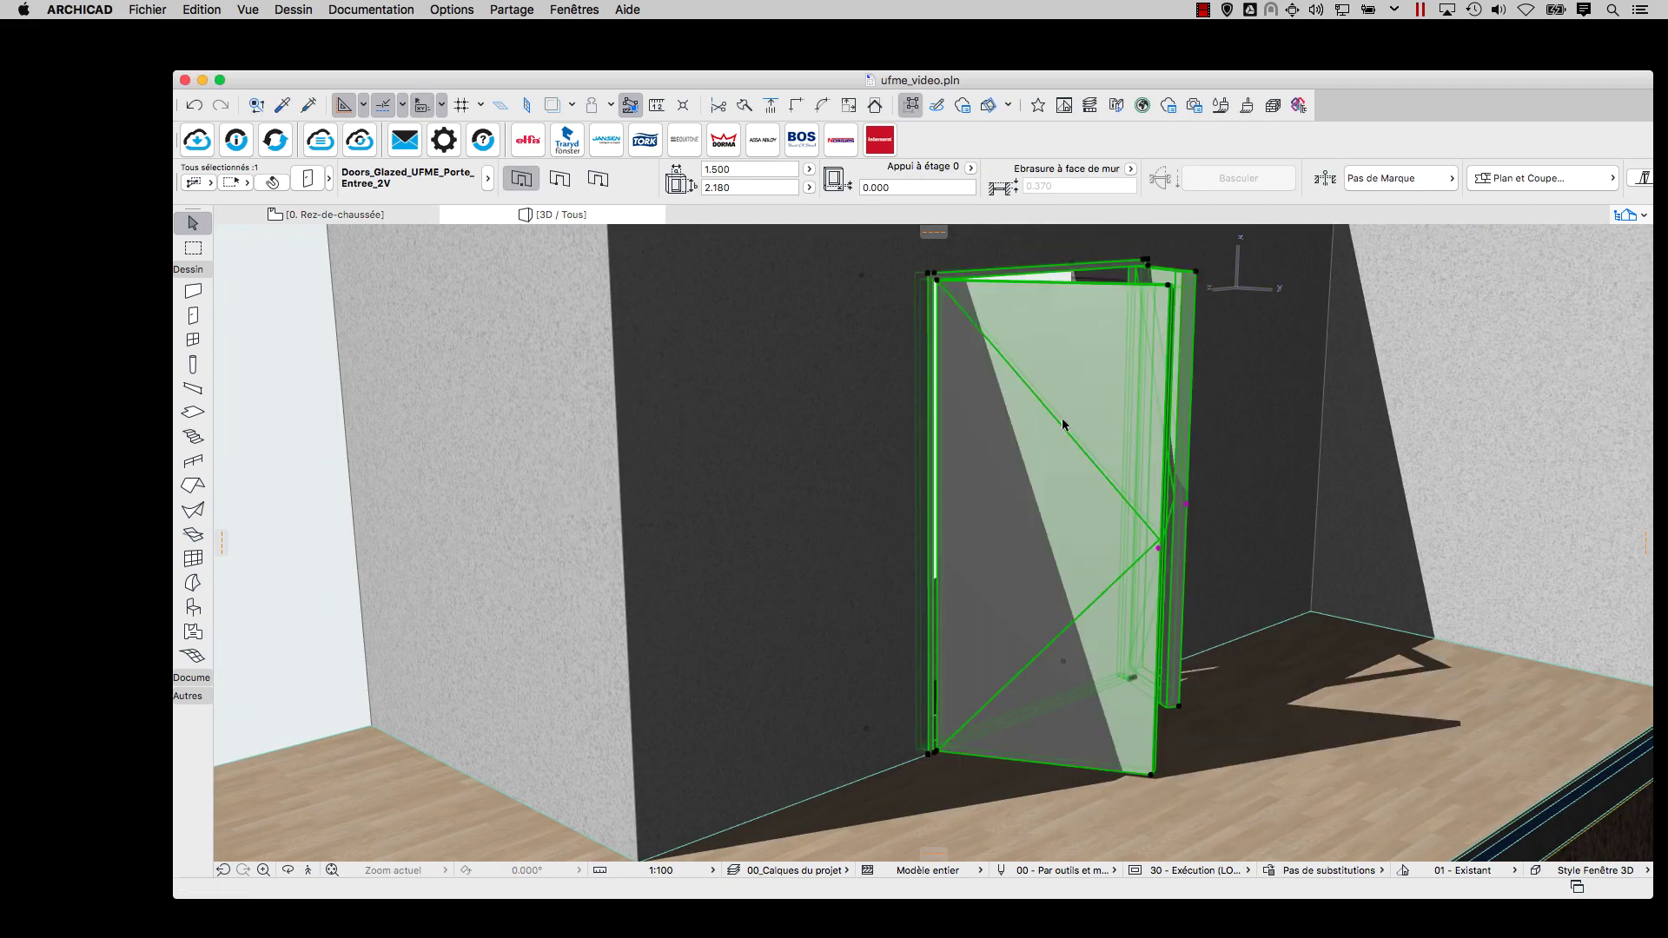
Set the entrance door's exterior colour to Bleu and its interior colour to Jaune.
key("super+t")
left_click(973, 600)
left_click(1206, 681)
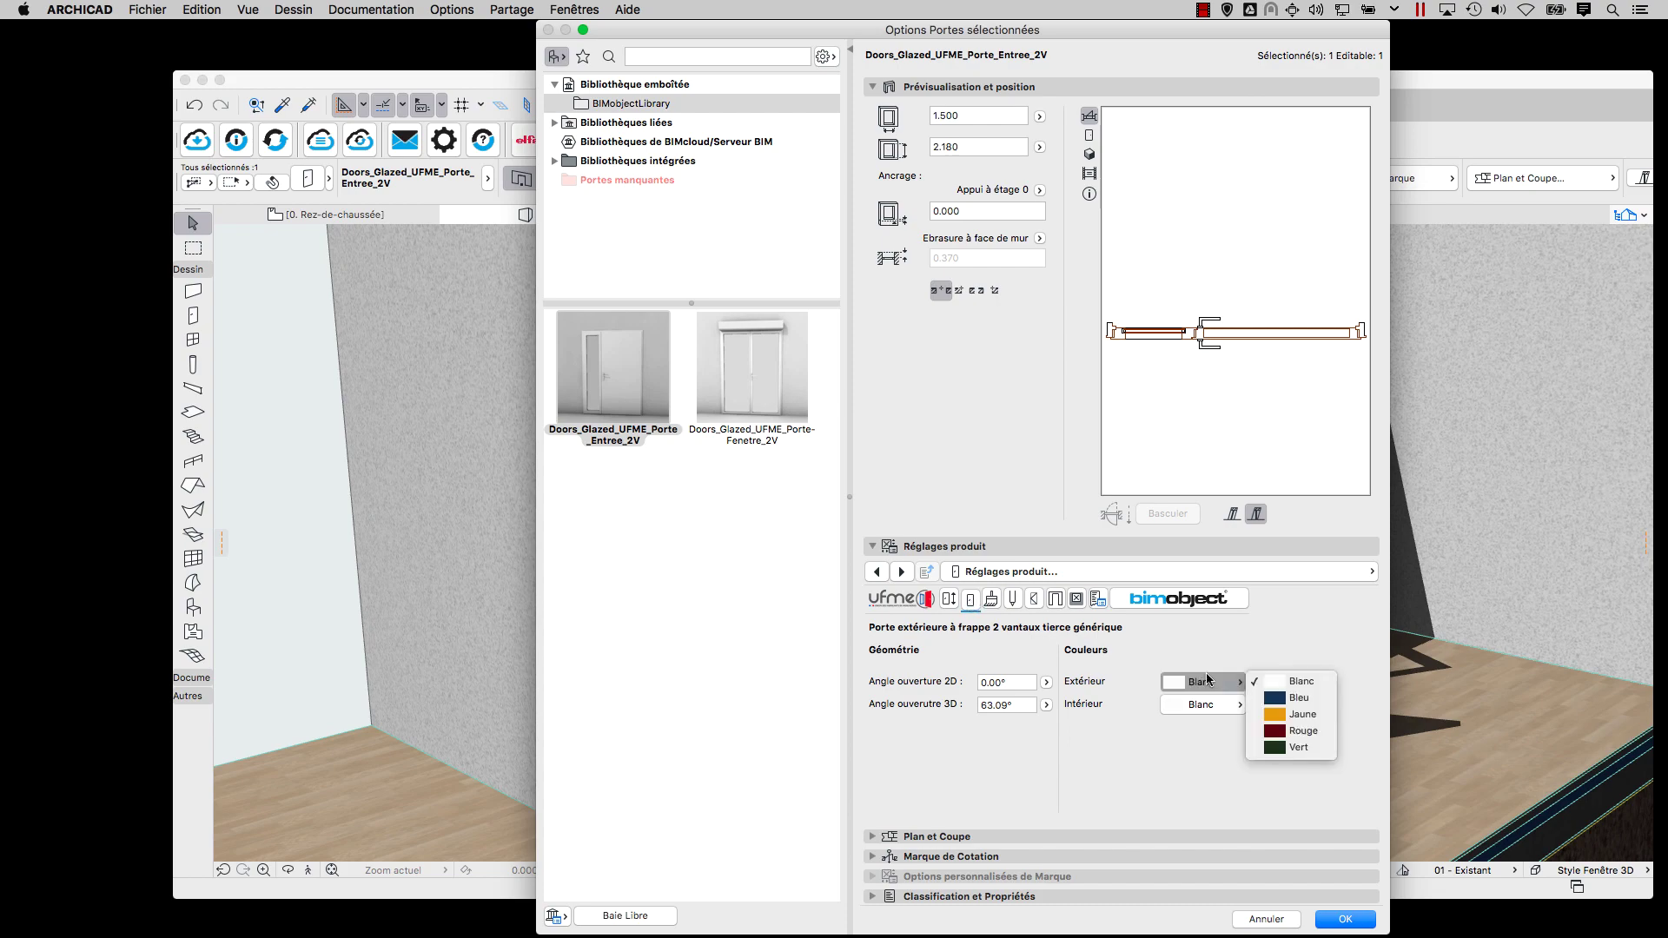
left_click(1302, 701)
left_click(1212, 705)
left_click(1303, 753)
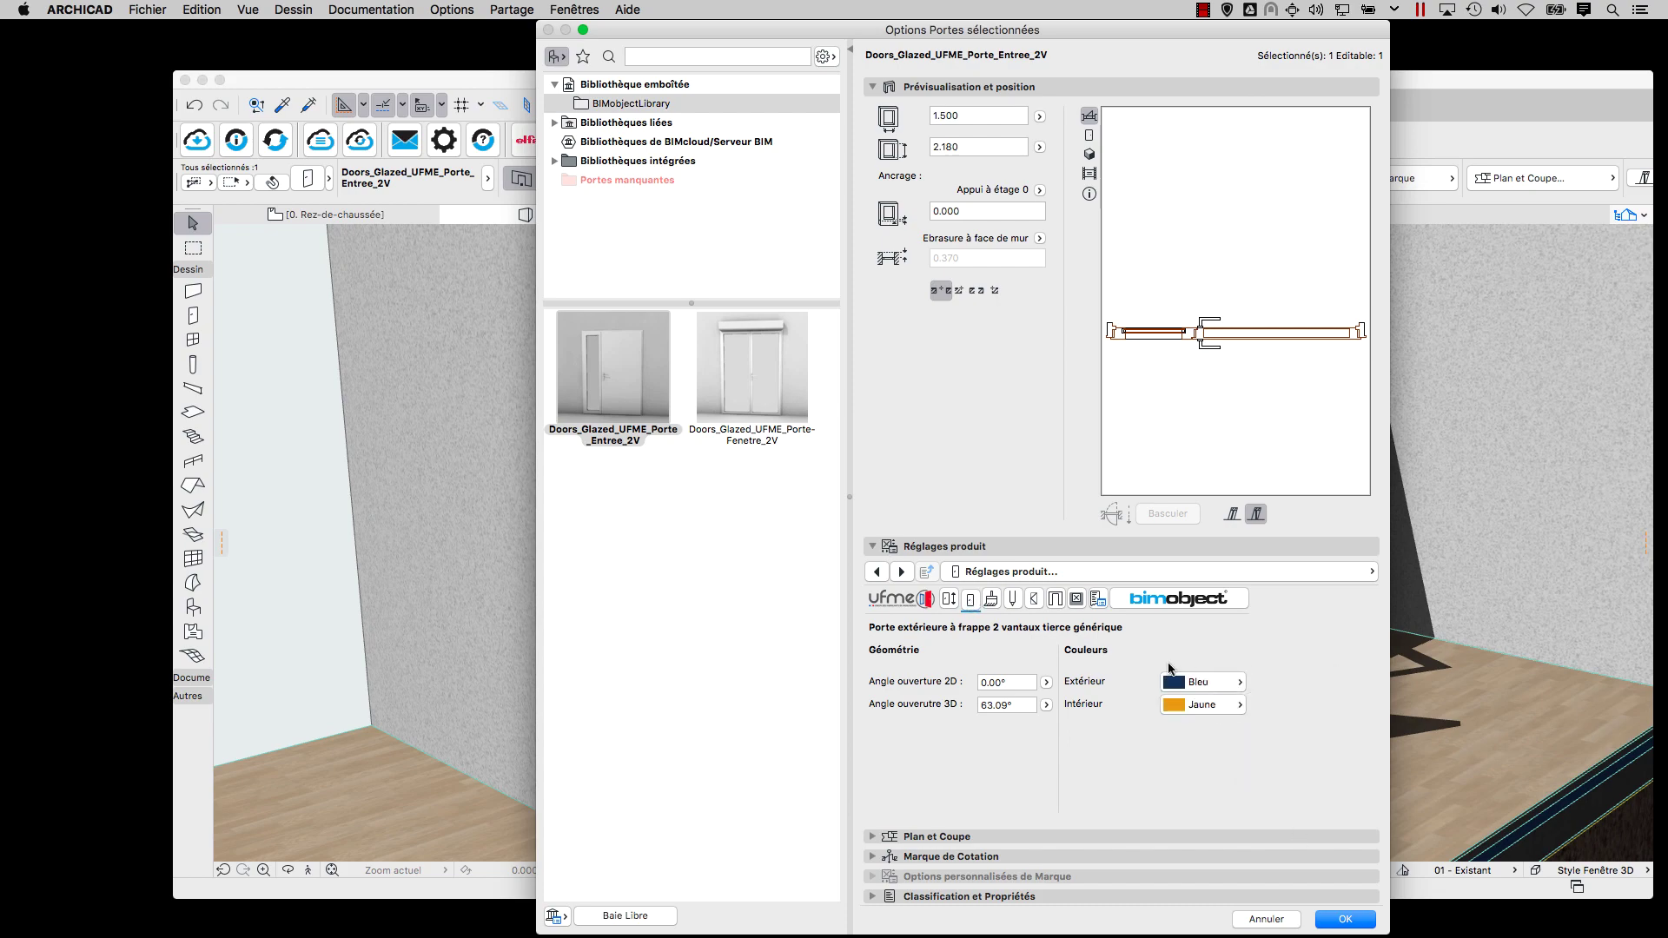
left_click(1345, 920)
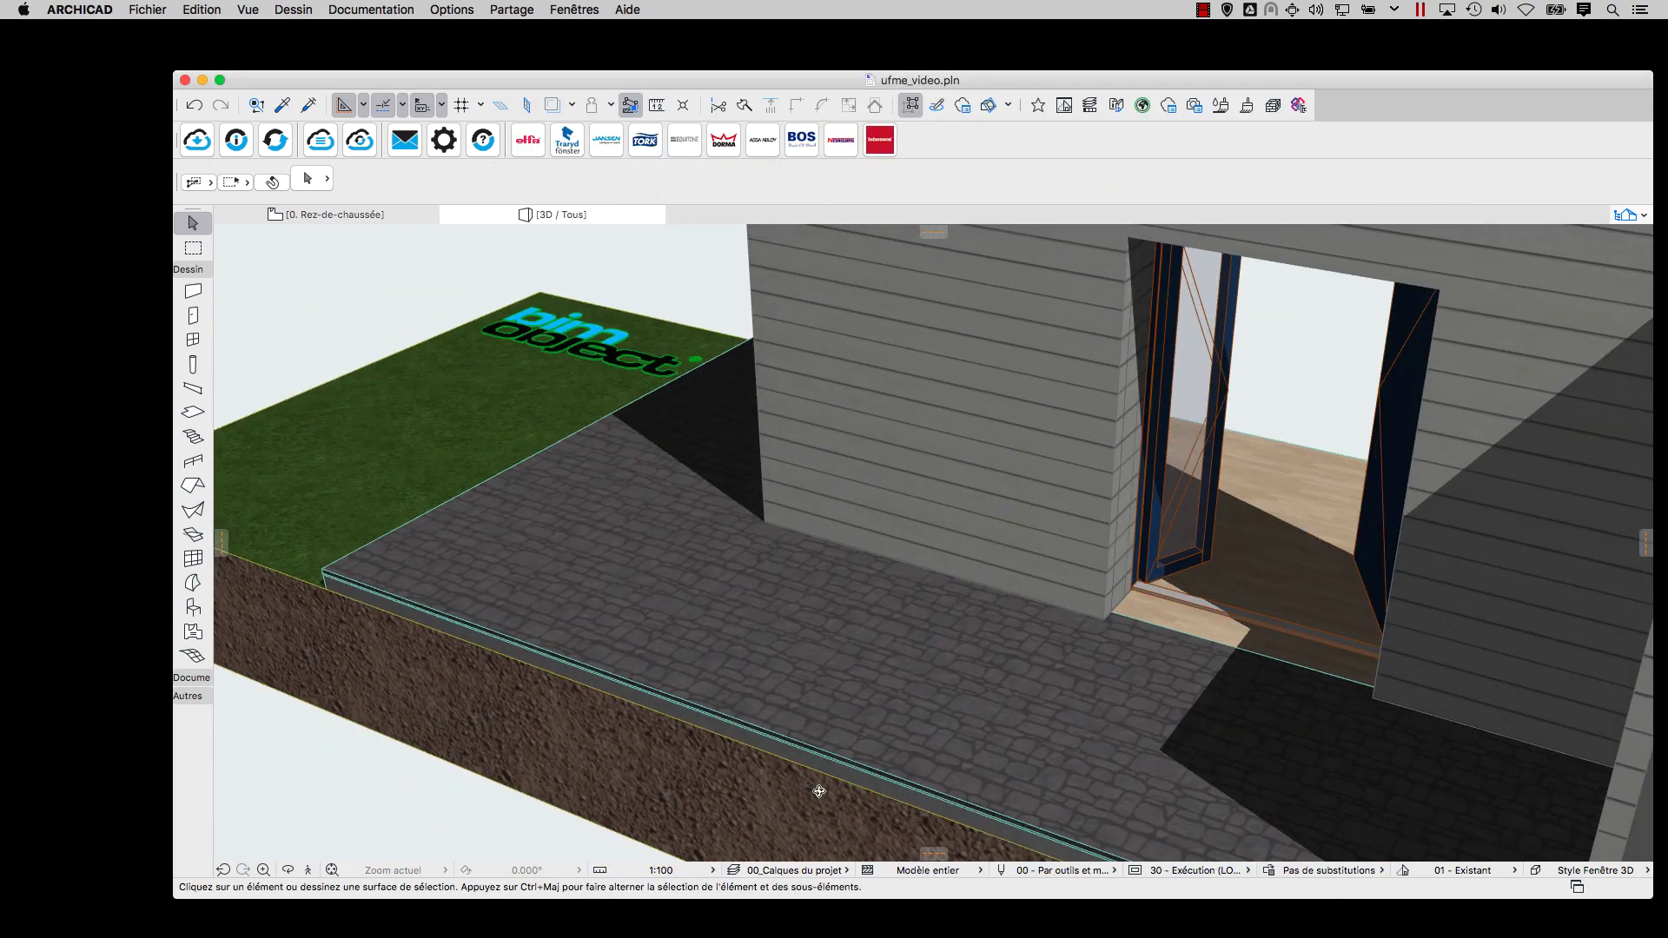
Set the 3D view's scale to 1:50 and finally 1:20, checking the coloured door from both sides.
left_click(660, 870)
left_click(749, 769)
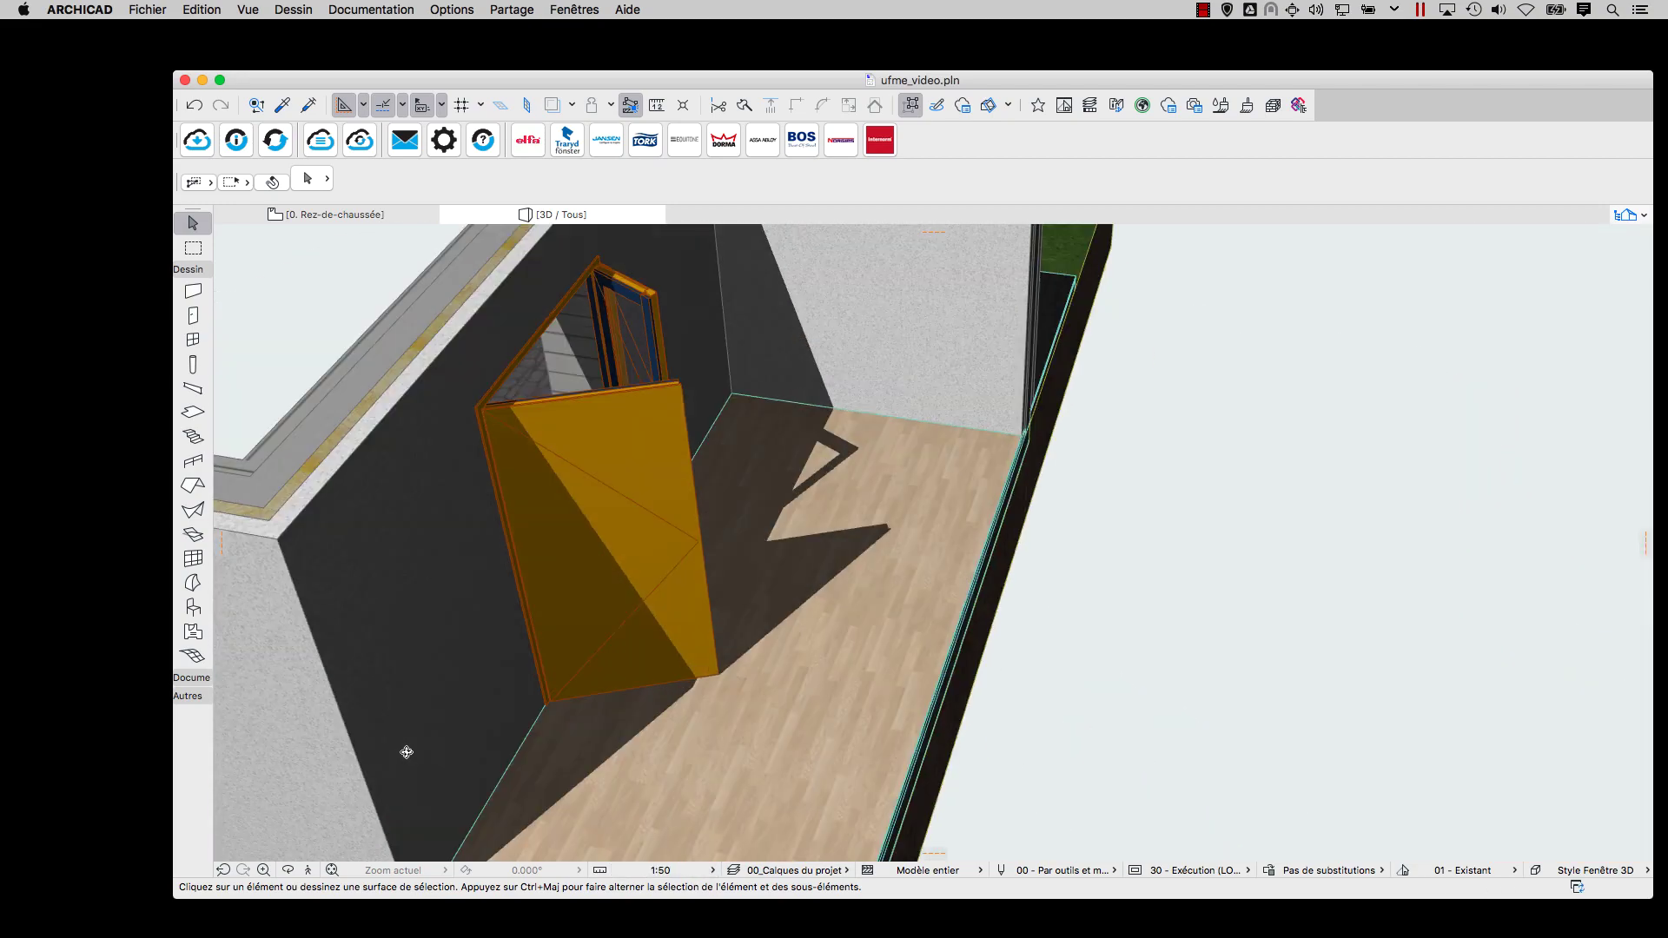
left_click(674, 872)
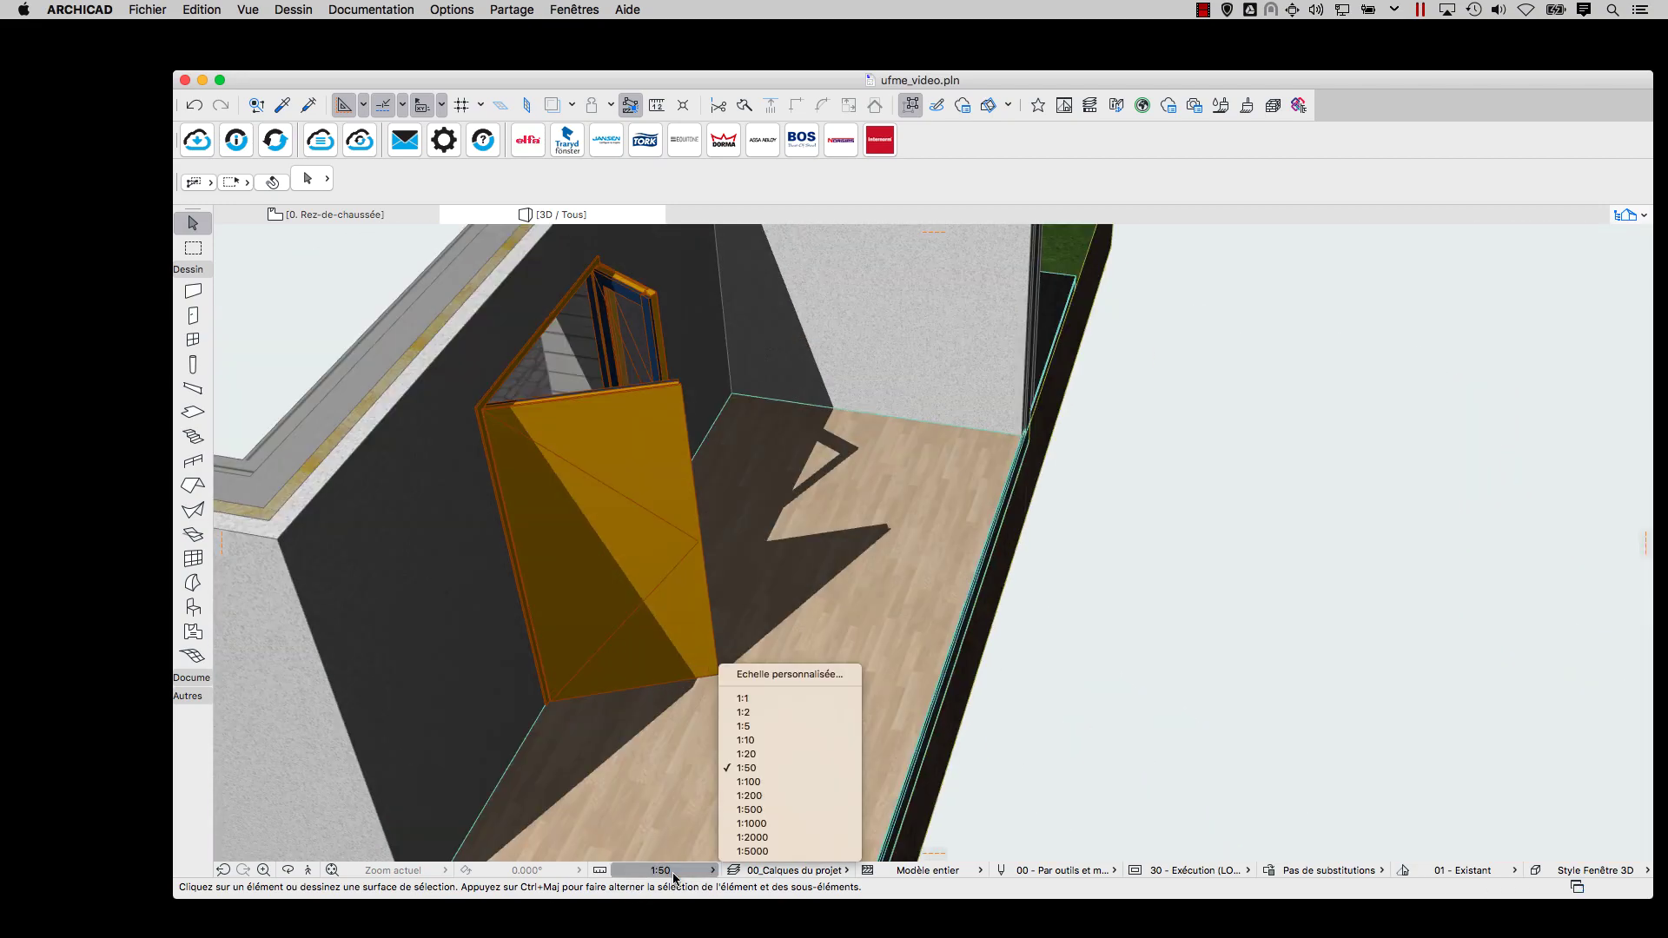
left_click(772, 755)
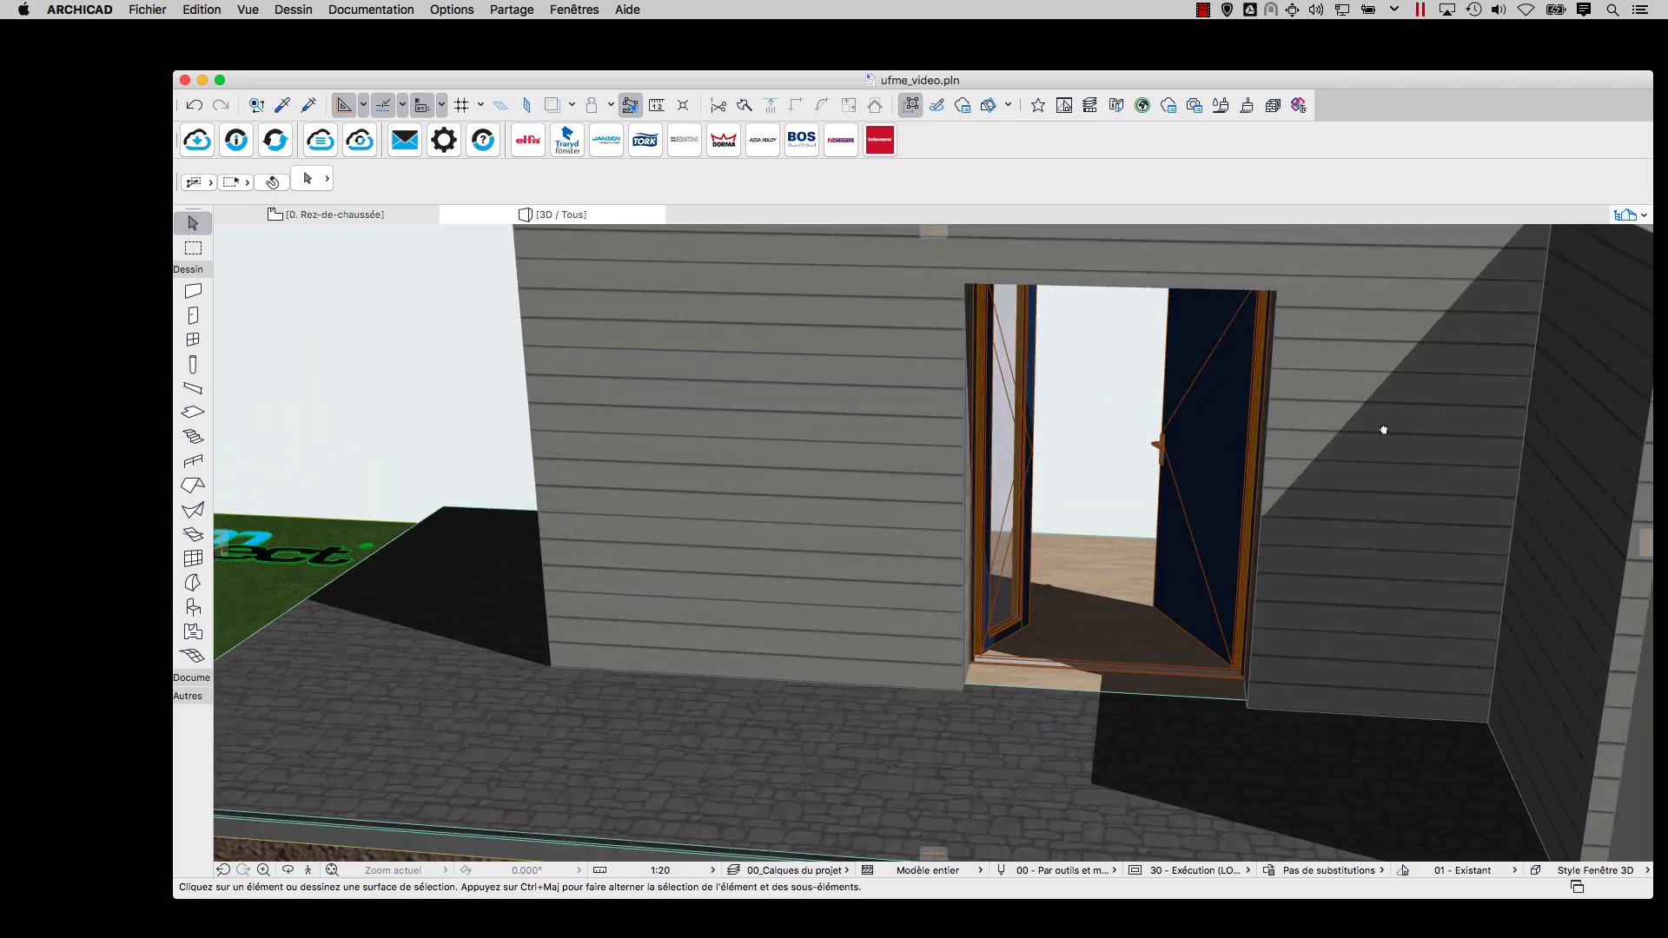
Set both the exterior and interior colours of the entrance door to Blanc.
left_click(1174, 560)
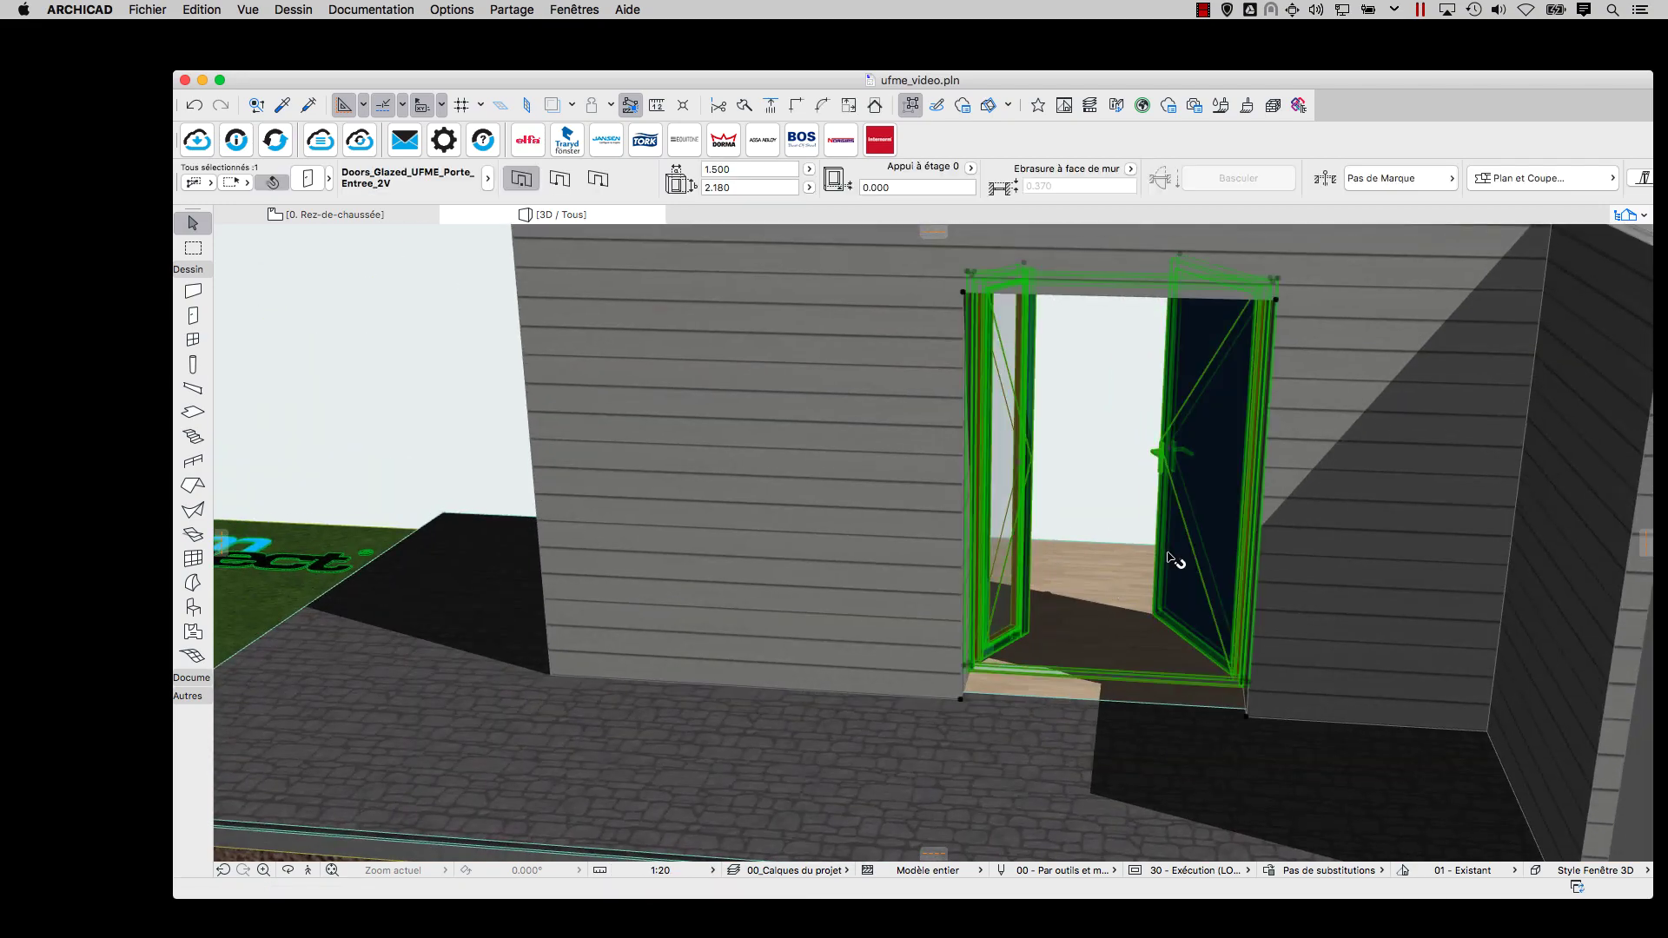
key("super+t")
left_click(1204, 682)
left_click(1293, 683)
left_click(1209, 705)
left_click(1293, 706)
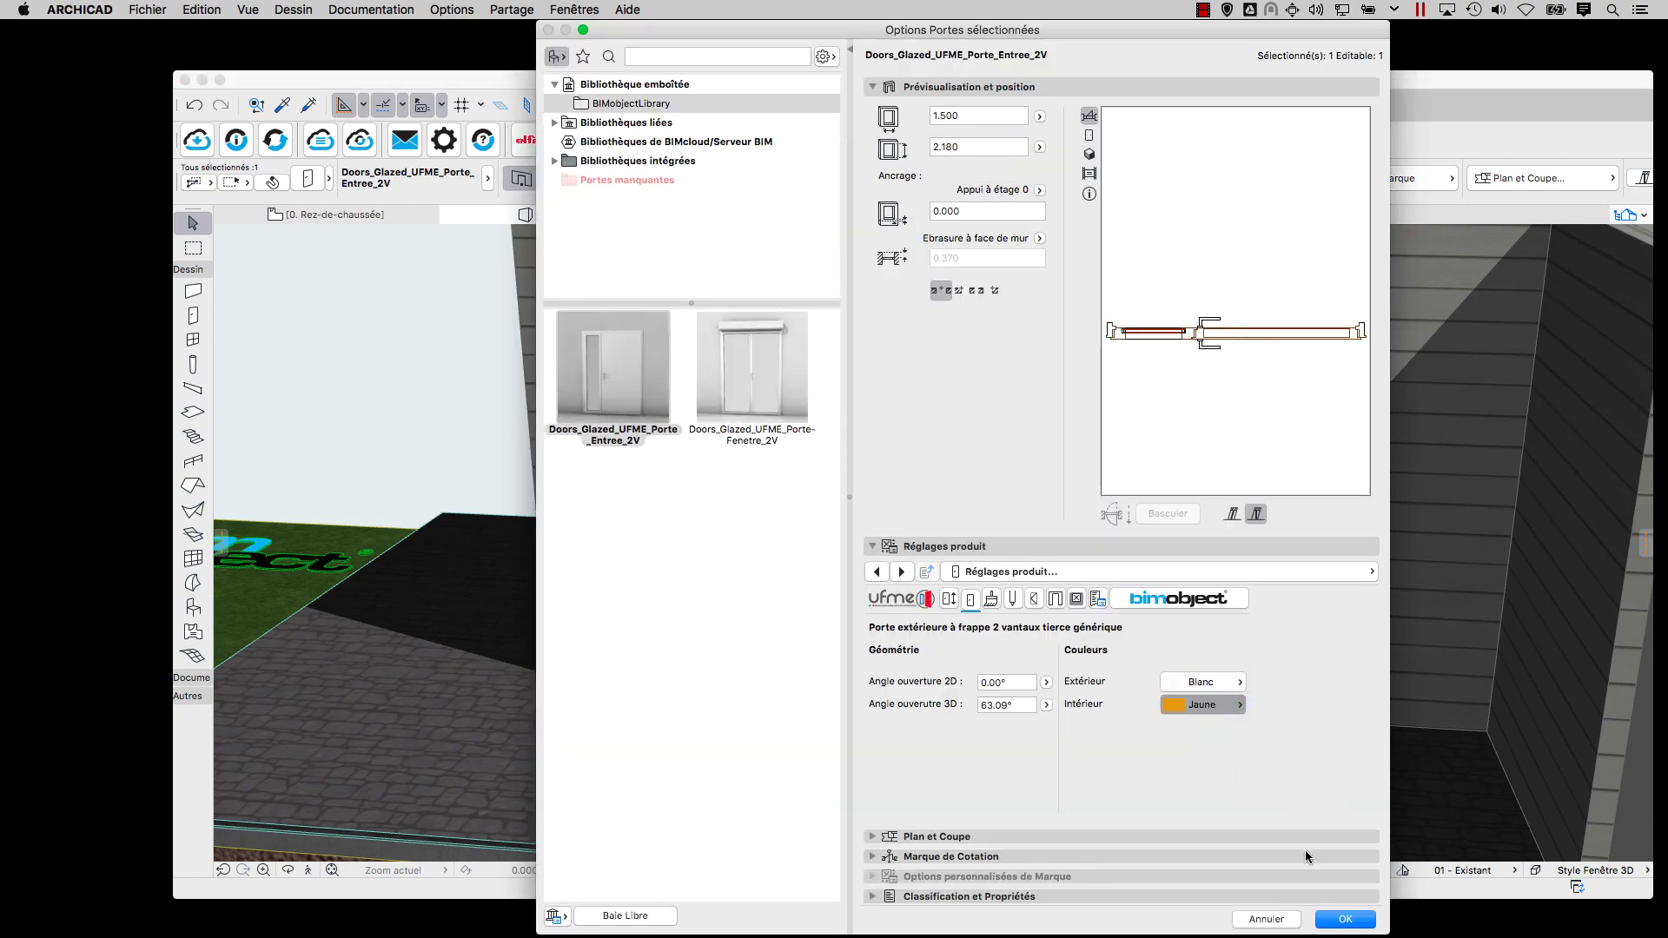
left_click(1345, 919)
scroll(1186, 499, "up", 5)
scroll(1112, 582, "down", 5)
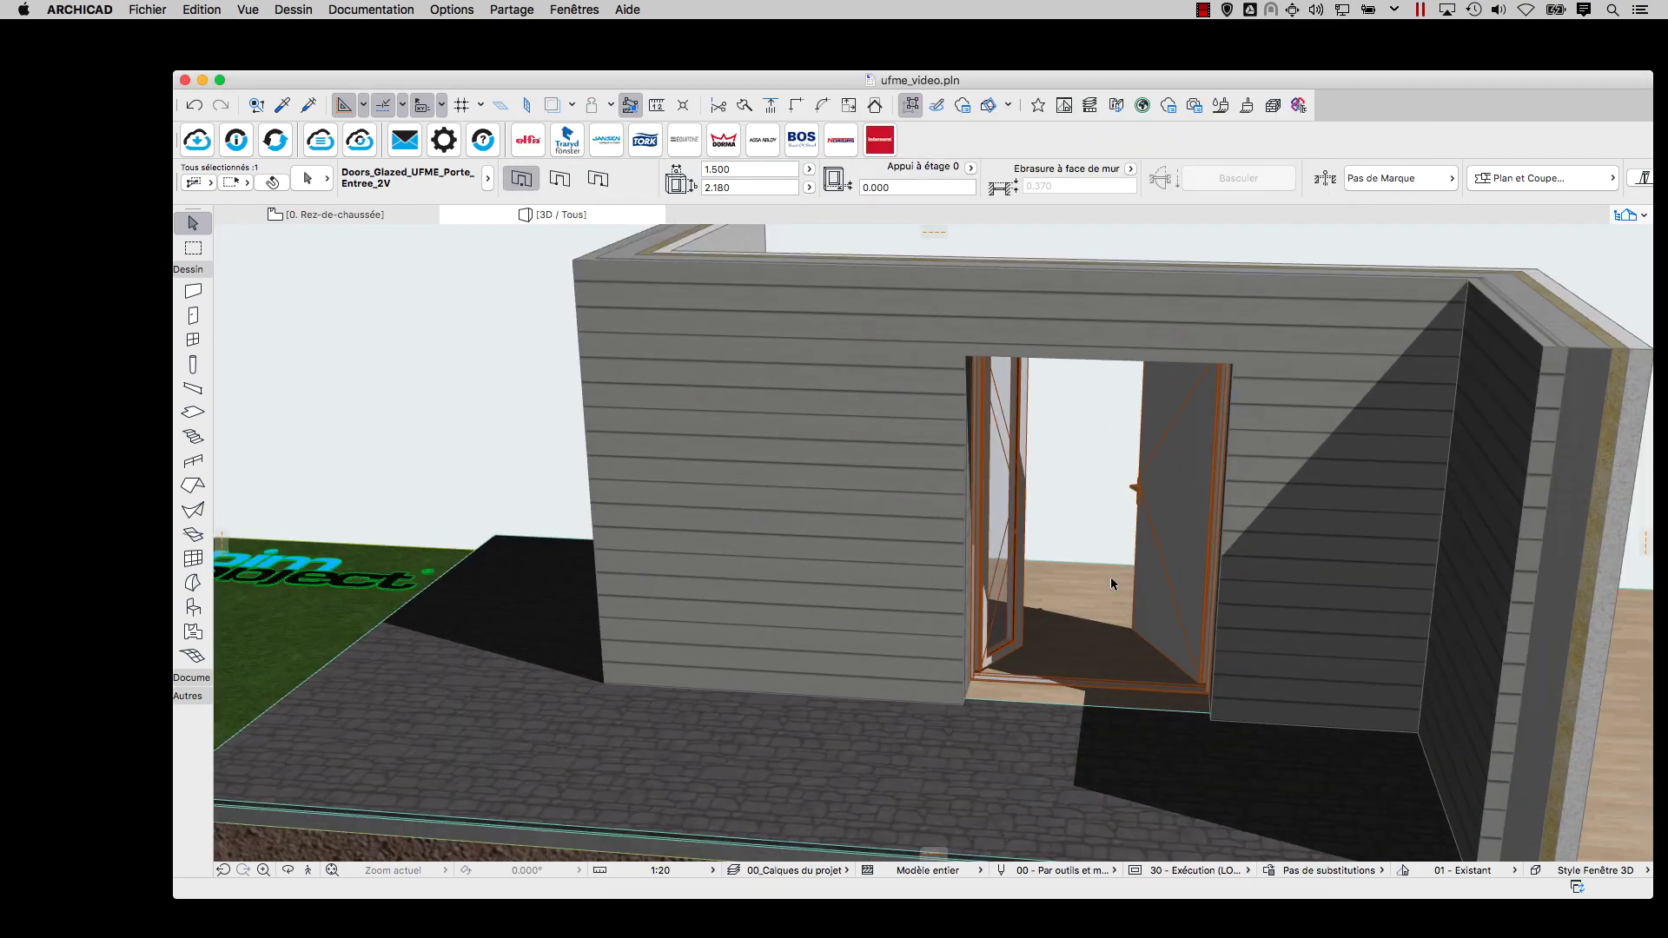
In the BIMobject browser, filter by the brand UFME and download Windows_Opening-Hinge_UFME_Fenetre_2V.gsm from Double window with shutter.
left_click(198, 141)
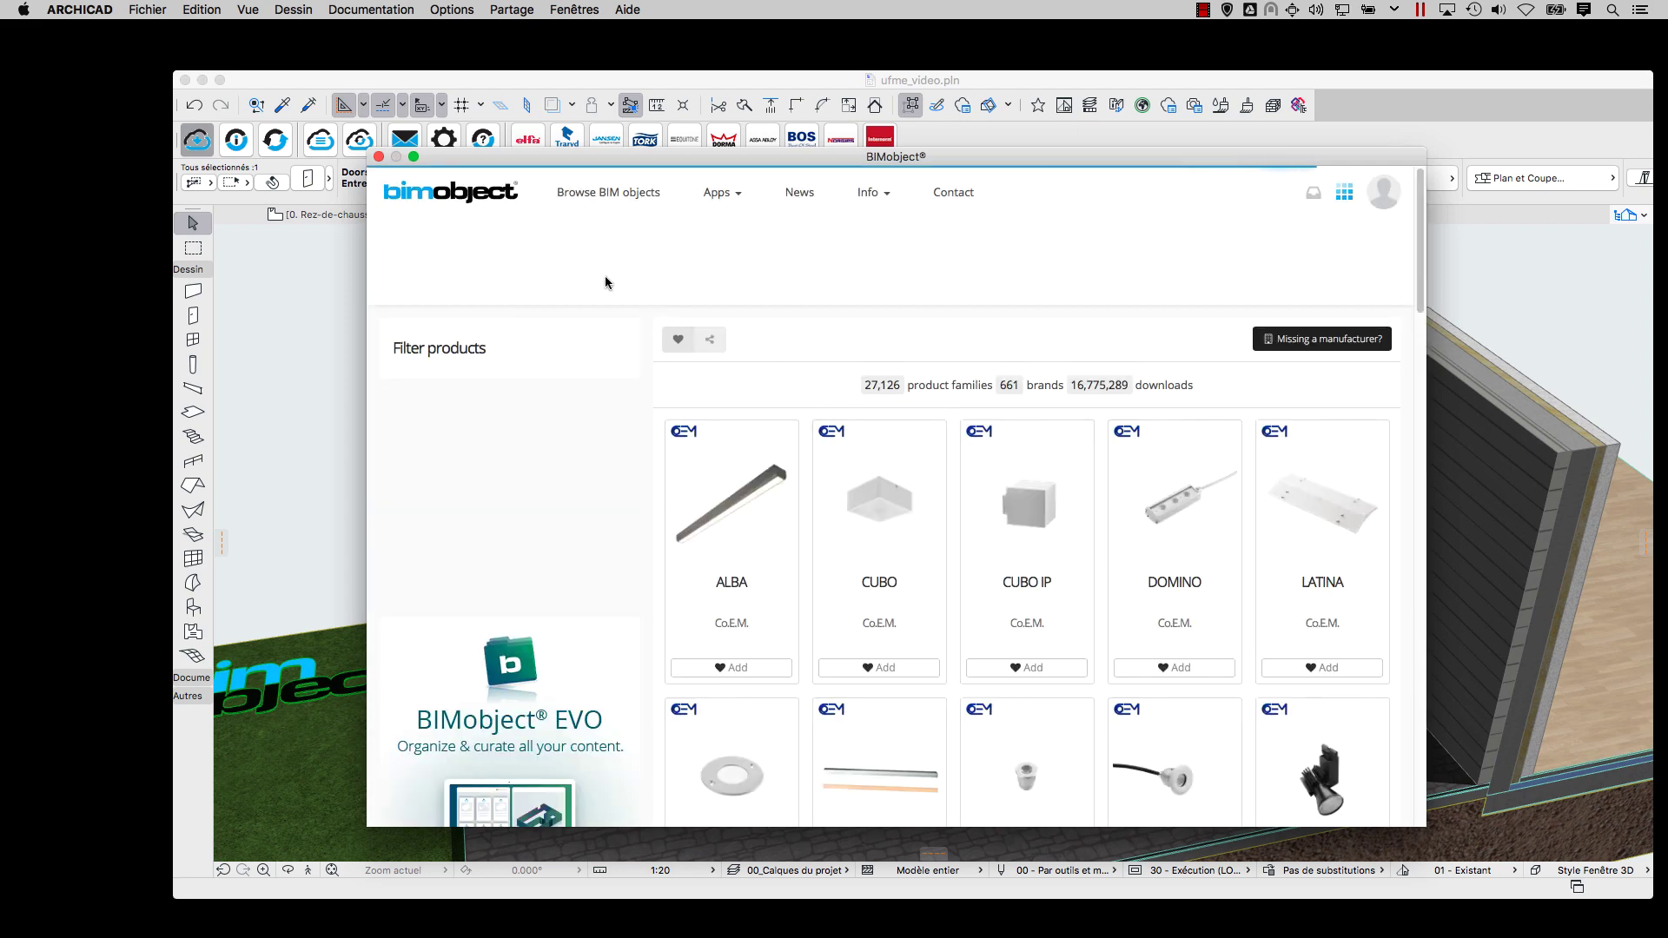
left_click(577, 257)
type("ufme")
left_click(531, 323)
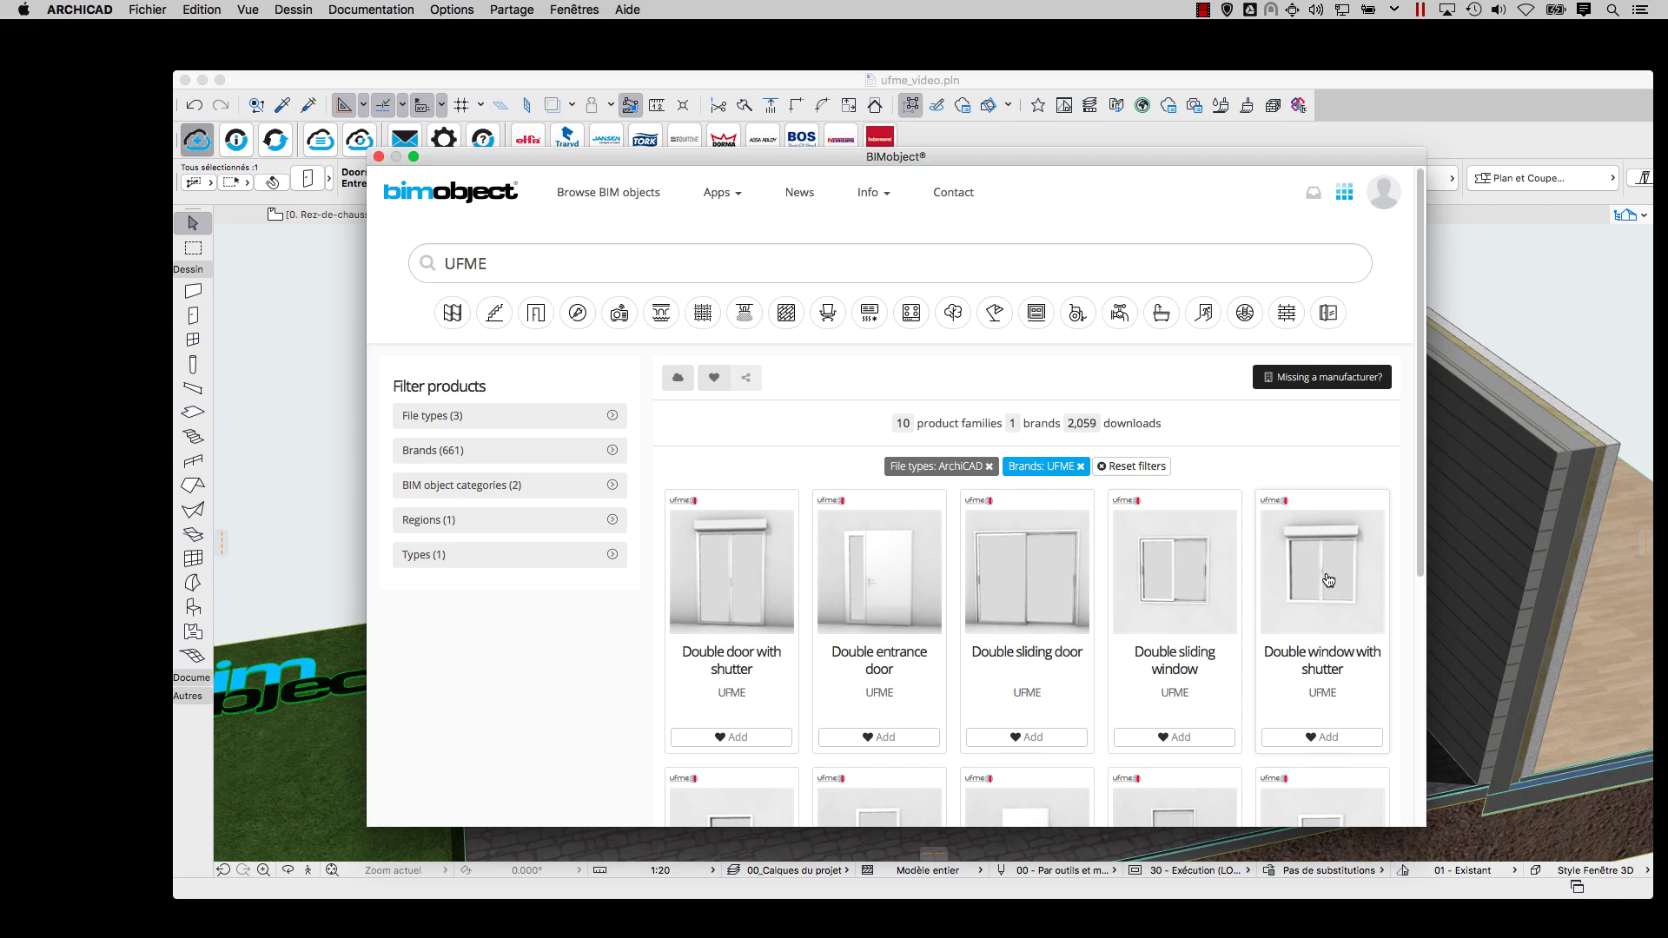
left_click(1329, 581)
left_click(999, 534)
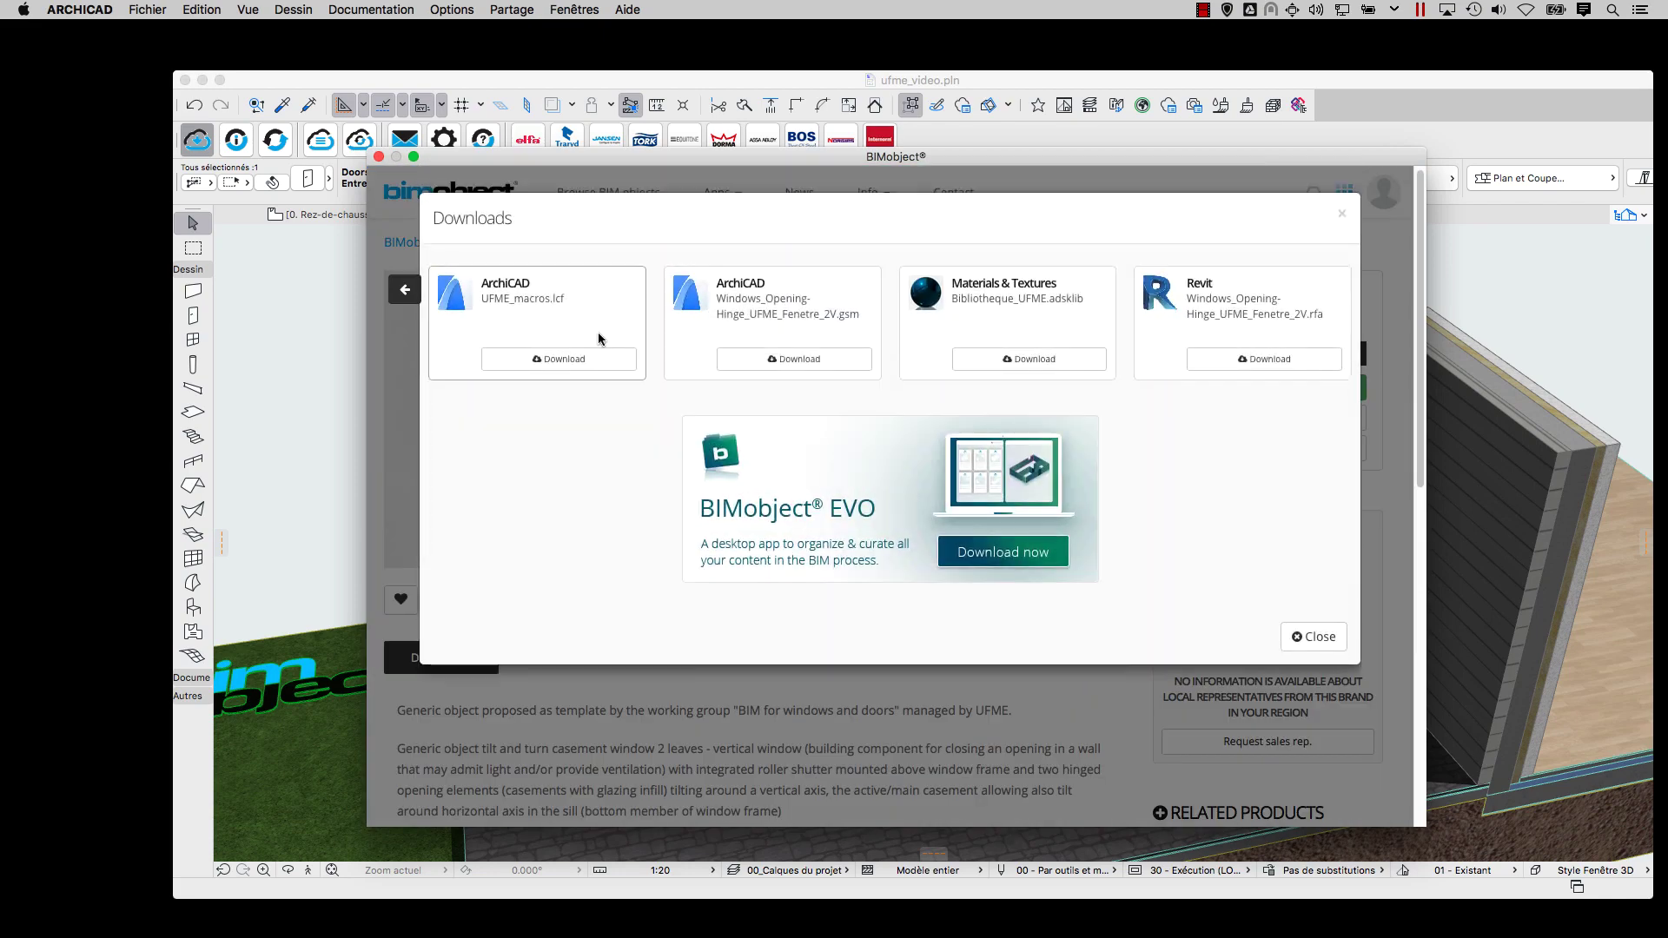
left_click(804, 360)
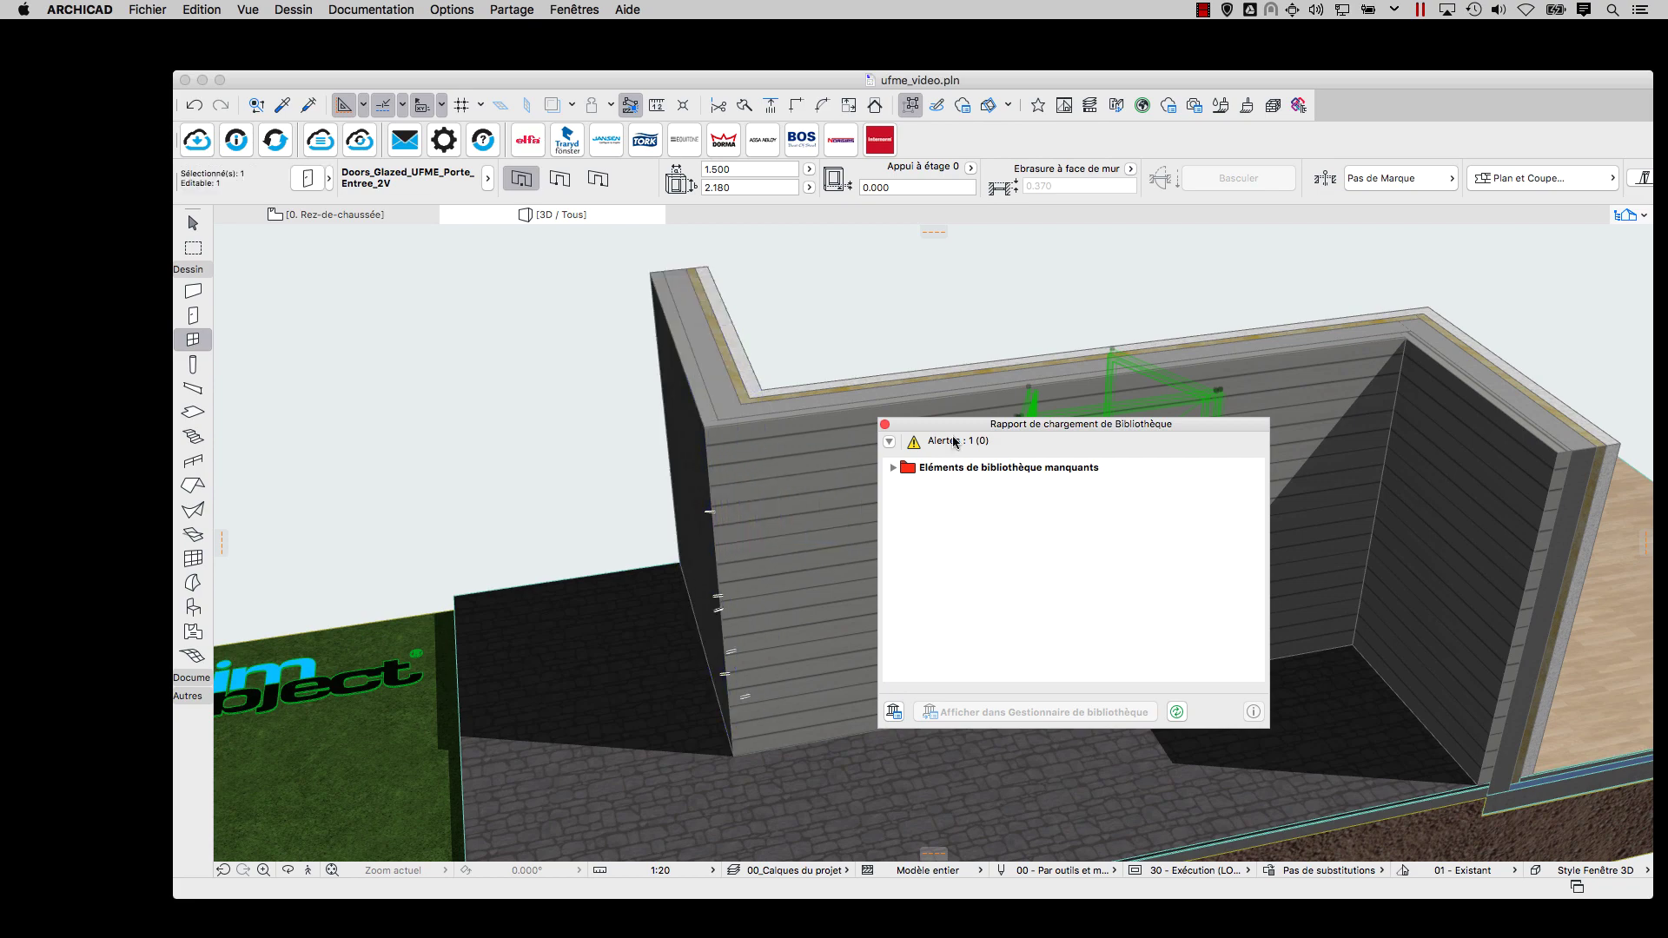
Dismiss the library loading report and place the Windows_Opening-Hinge_UFME_Fenetre_2V window in the exterior wall beside the entrance.
left_click(884, 425)
middle_click_drag(890, 500, 808, 671, "shift")
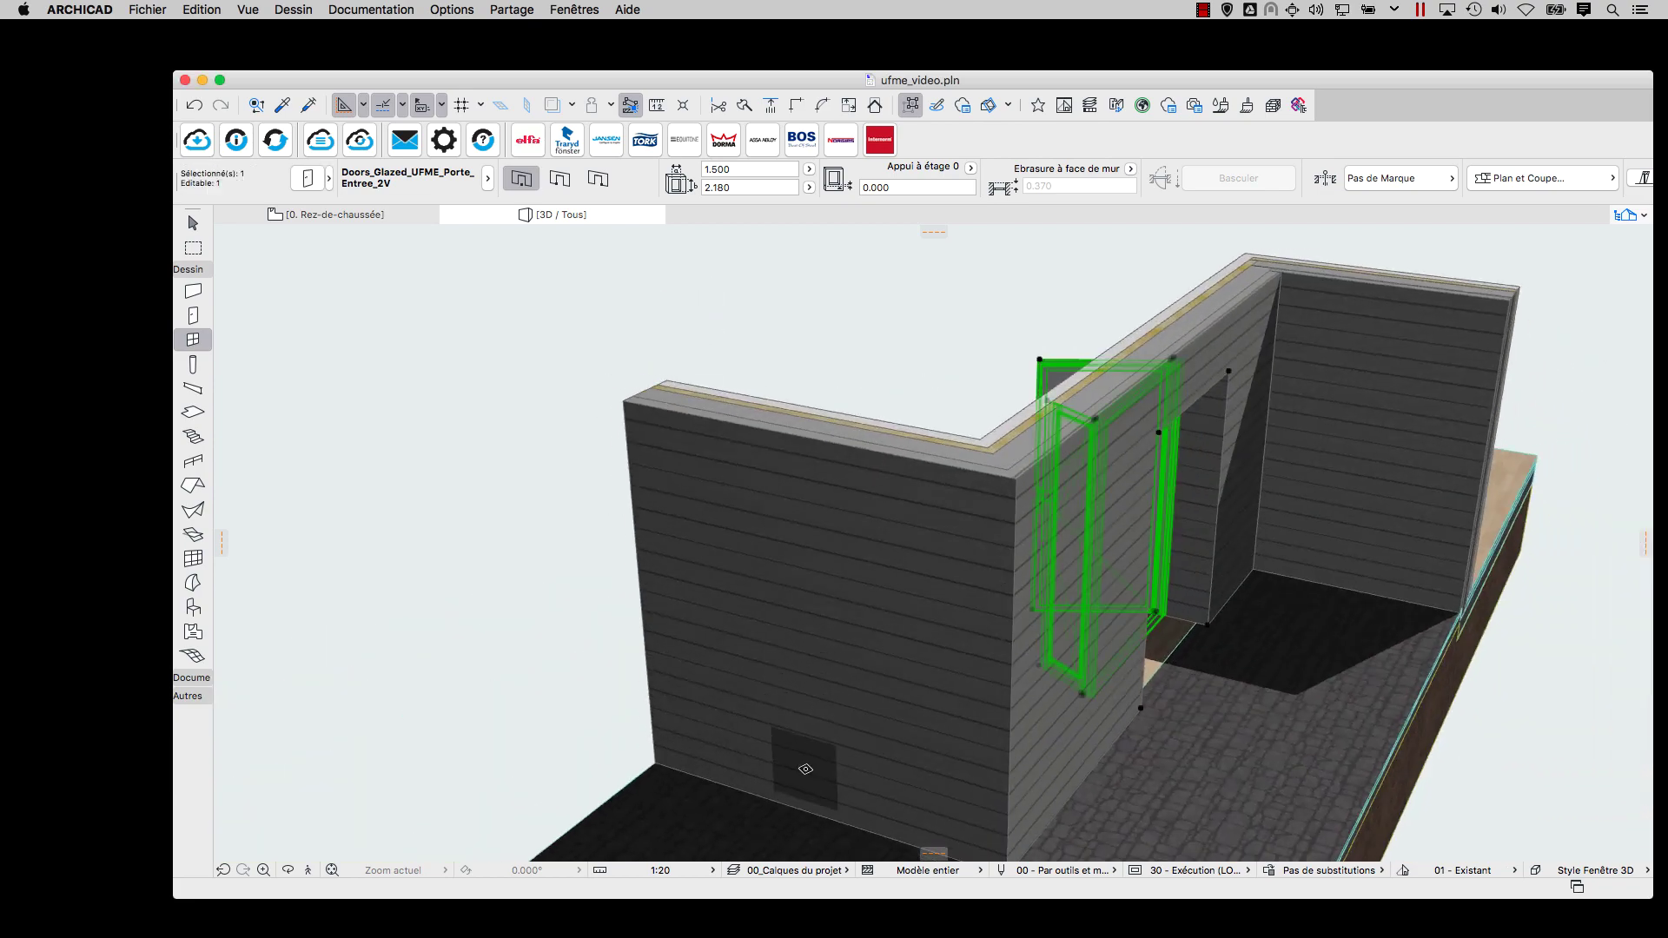
key("Escape")
left_click(805, 763)
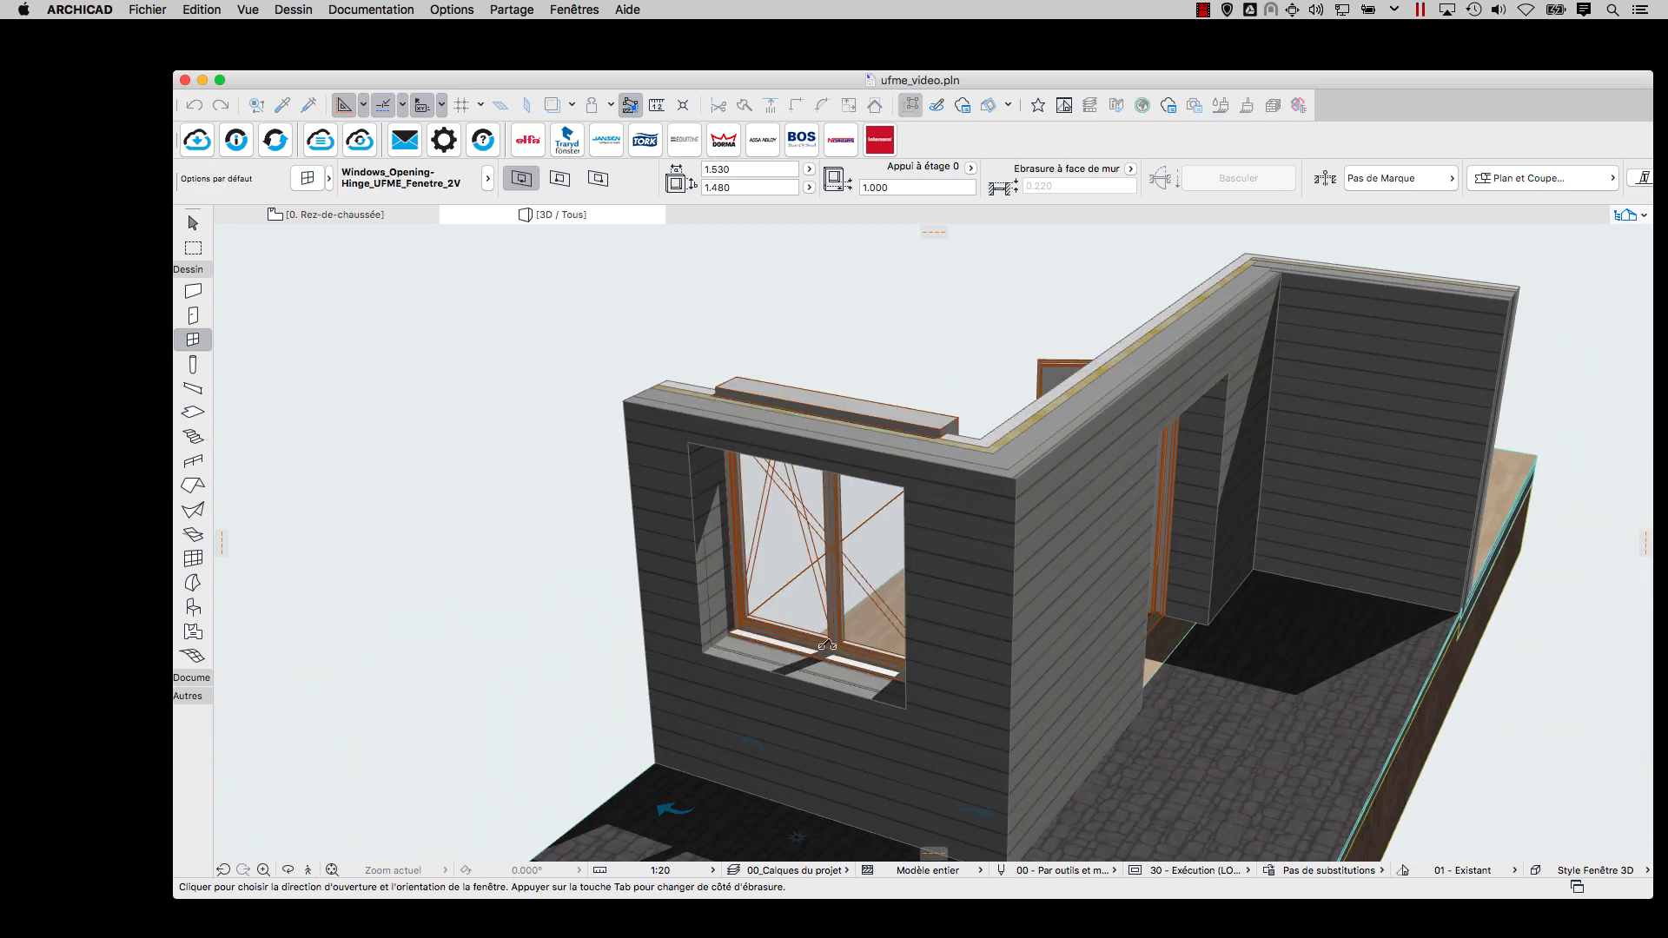
left_click(837, 681)
key("Escape")
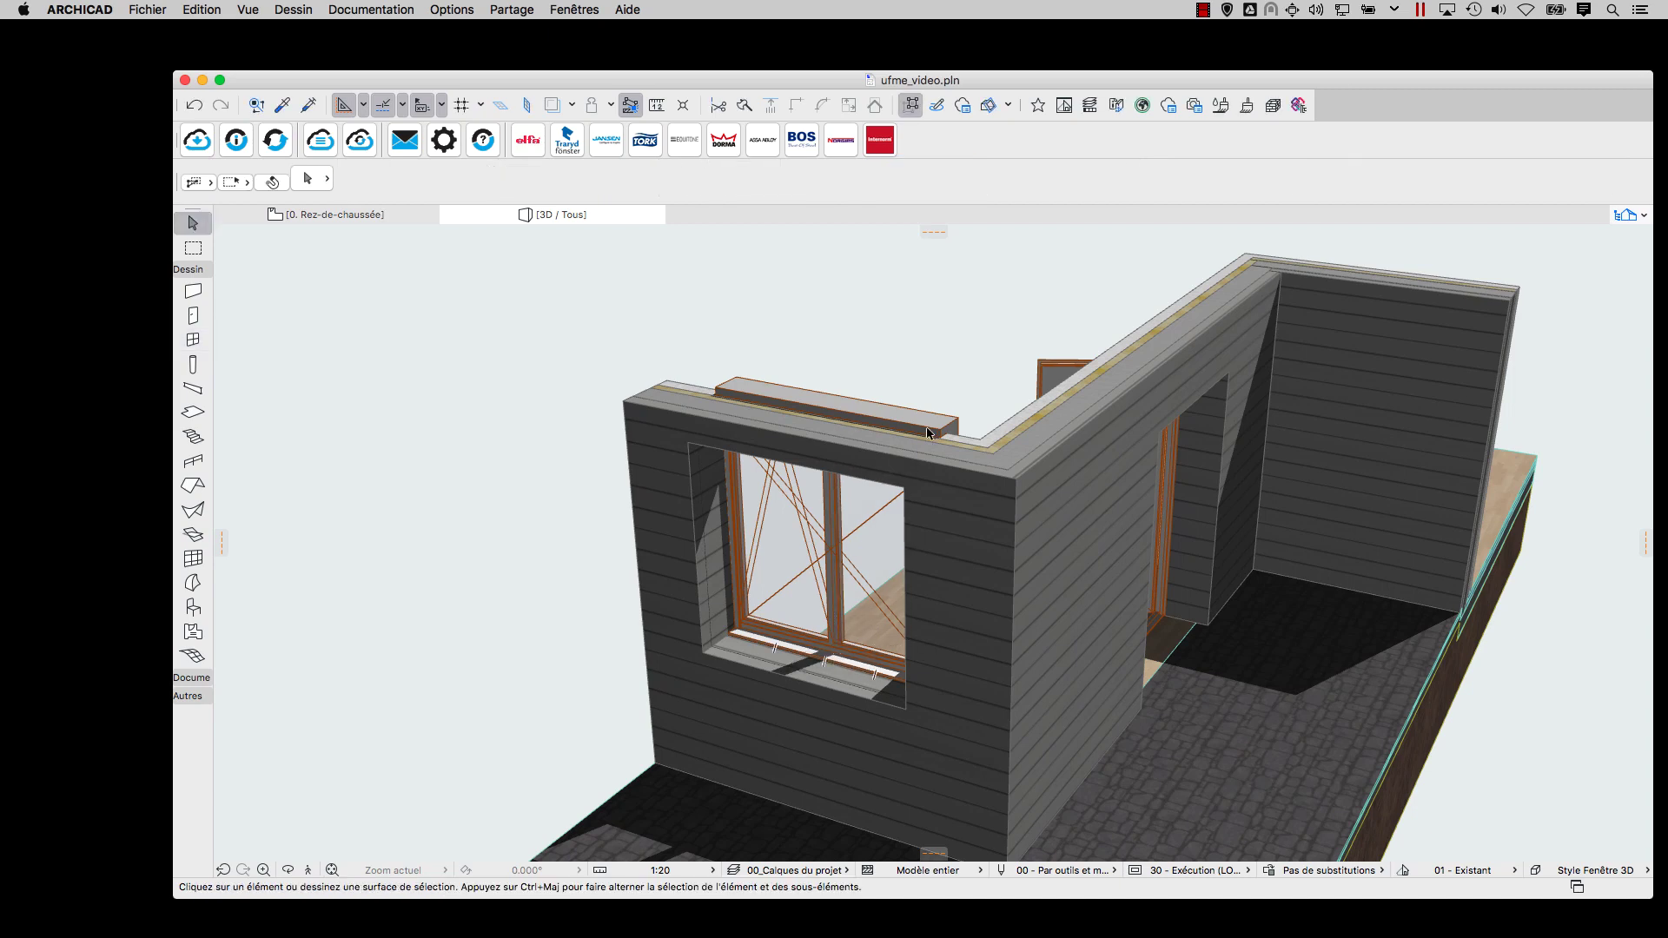
Select the placed window and set its sill height to 0.800.
middle_click_drag(847, 503, 790, 652, "shift")
left_click(792, 649)
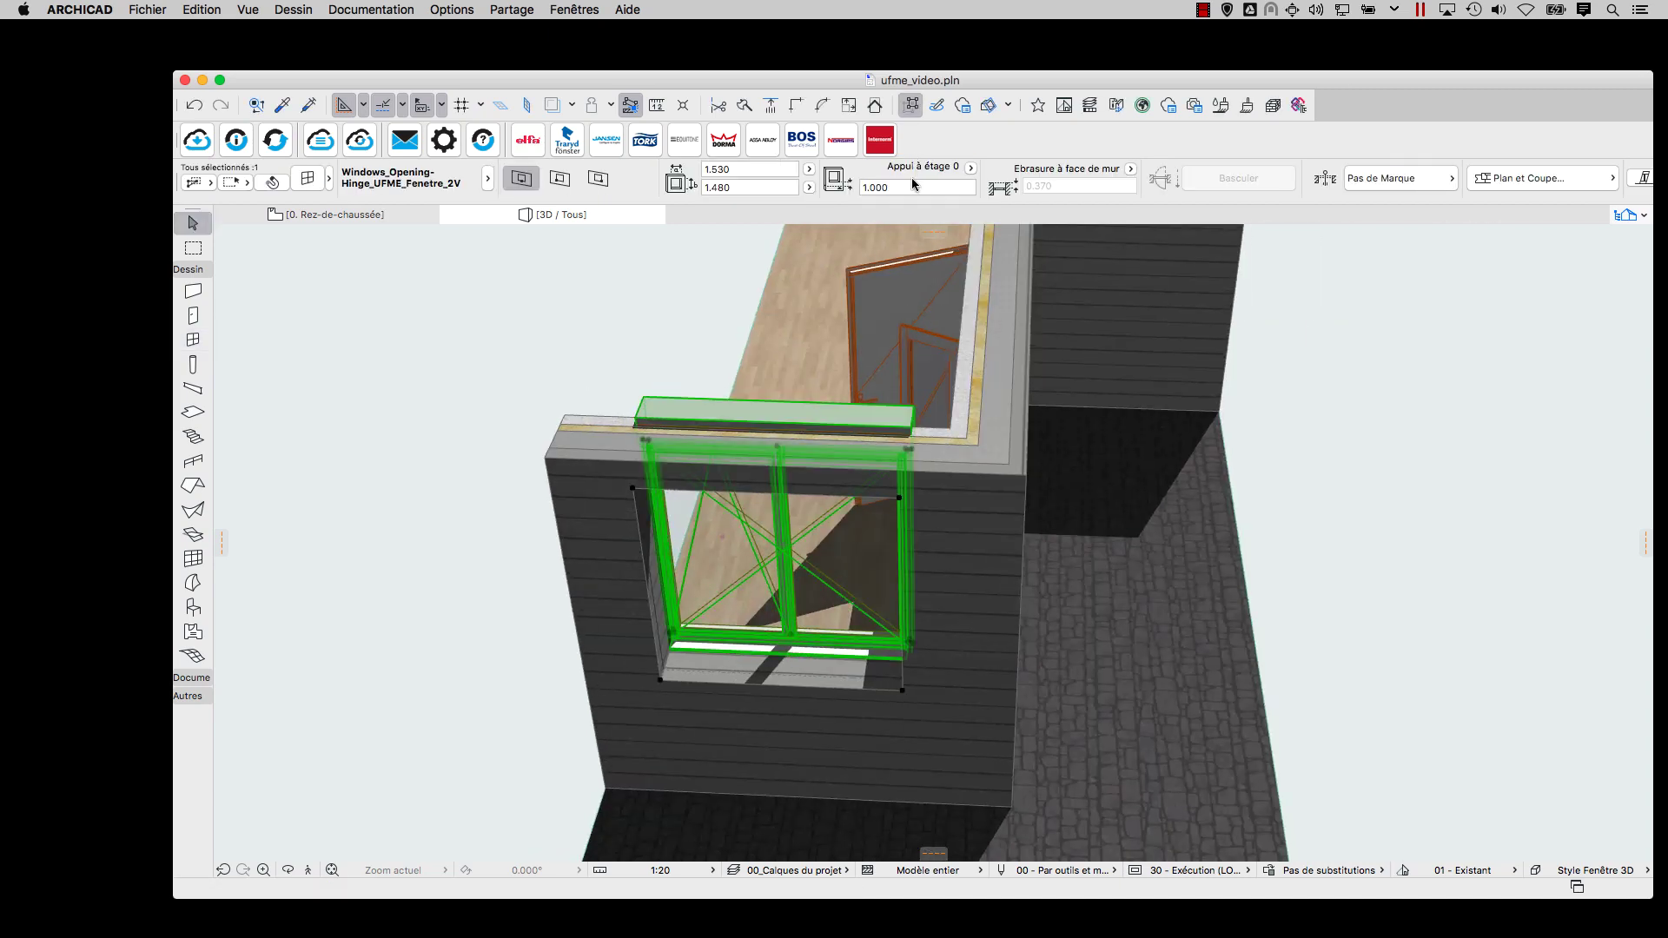
type("0.800")
key("Return")
middle_click_drag(825, 598, 789, 712, "shift")
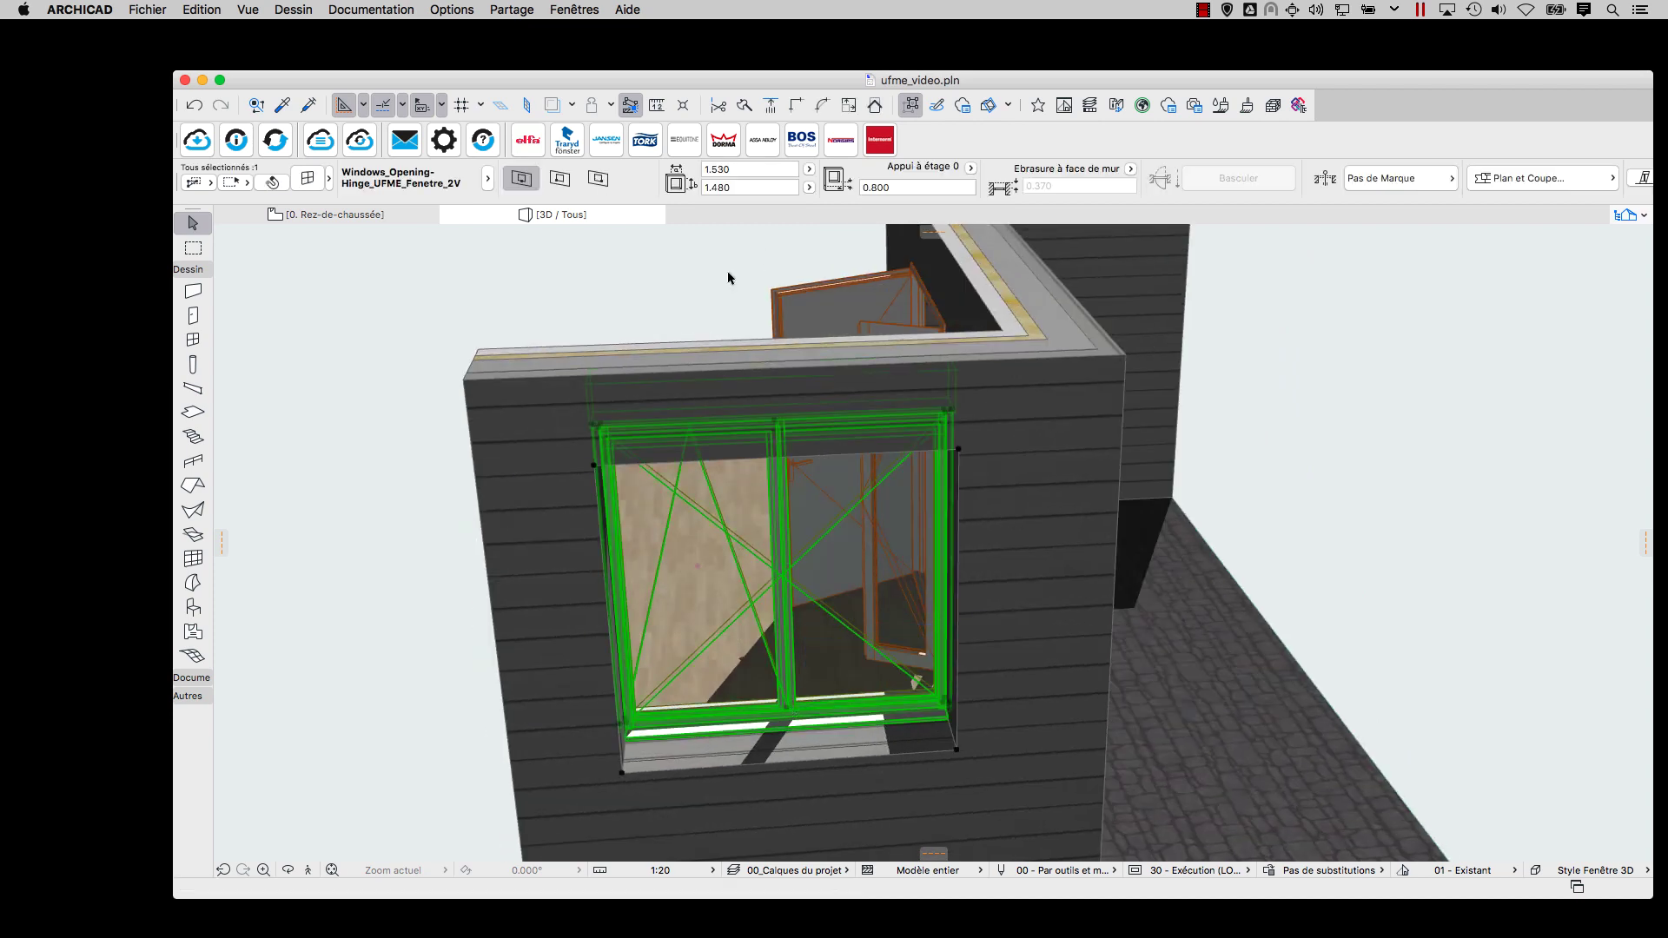
Check the window's allowed width range, set its width to 1.800 and deselect it.
left_click(807, 170)
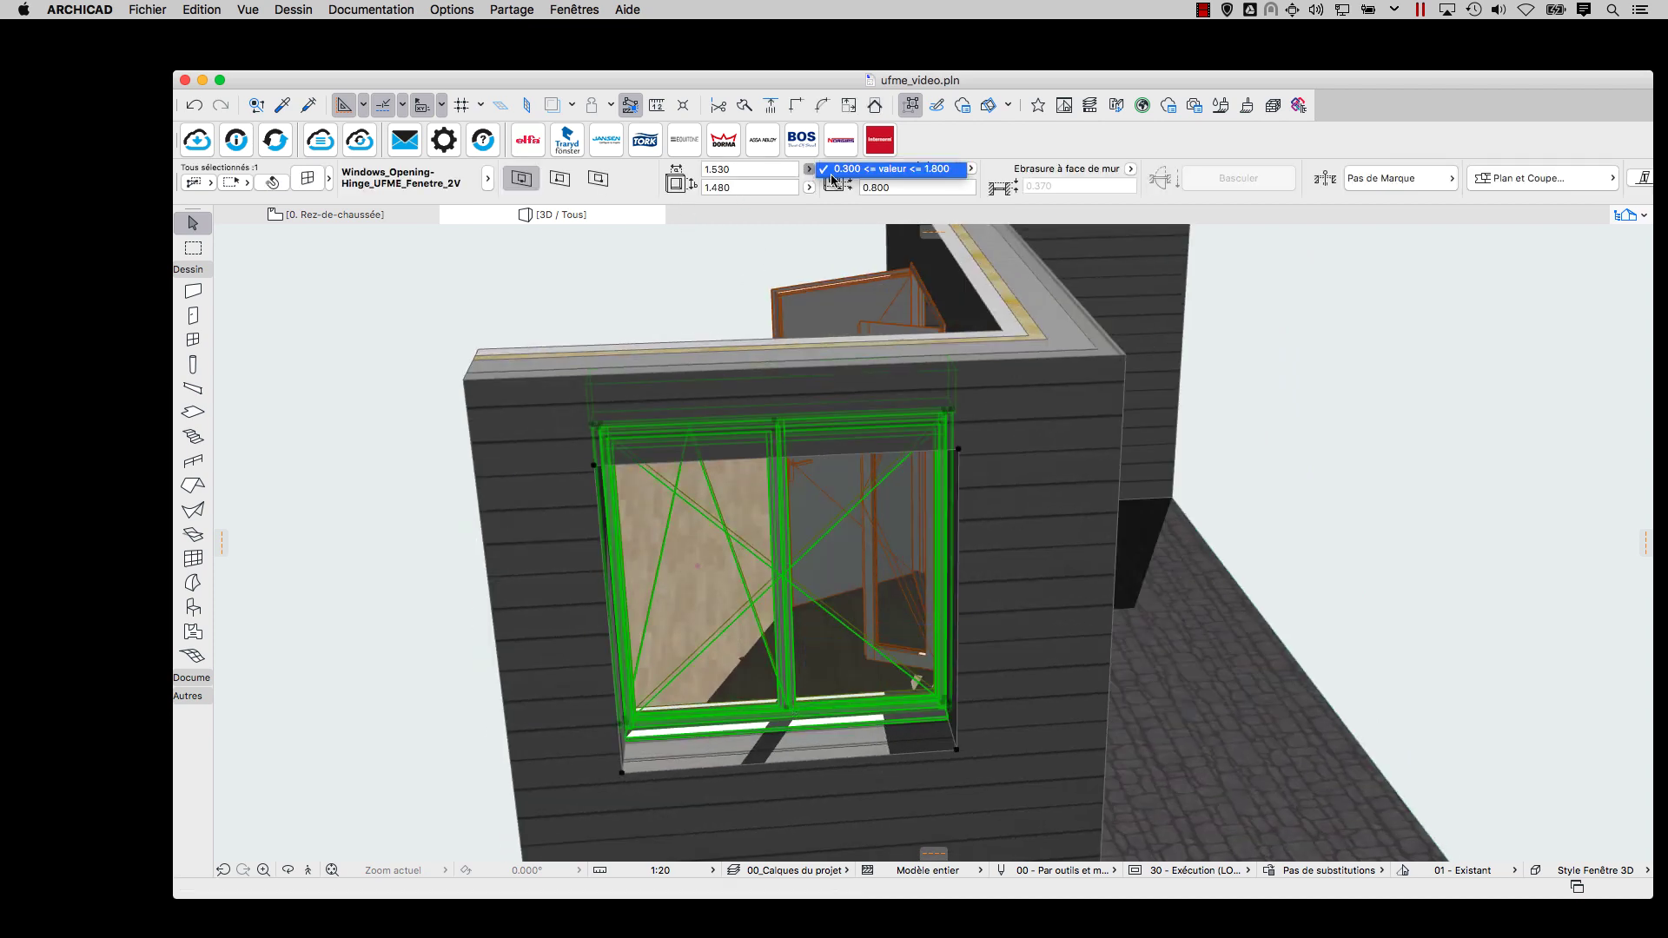
left_click(703, 173)
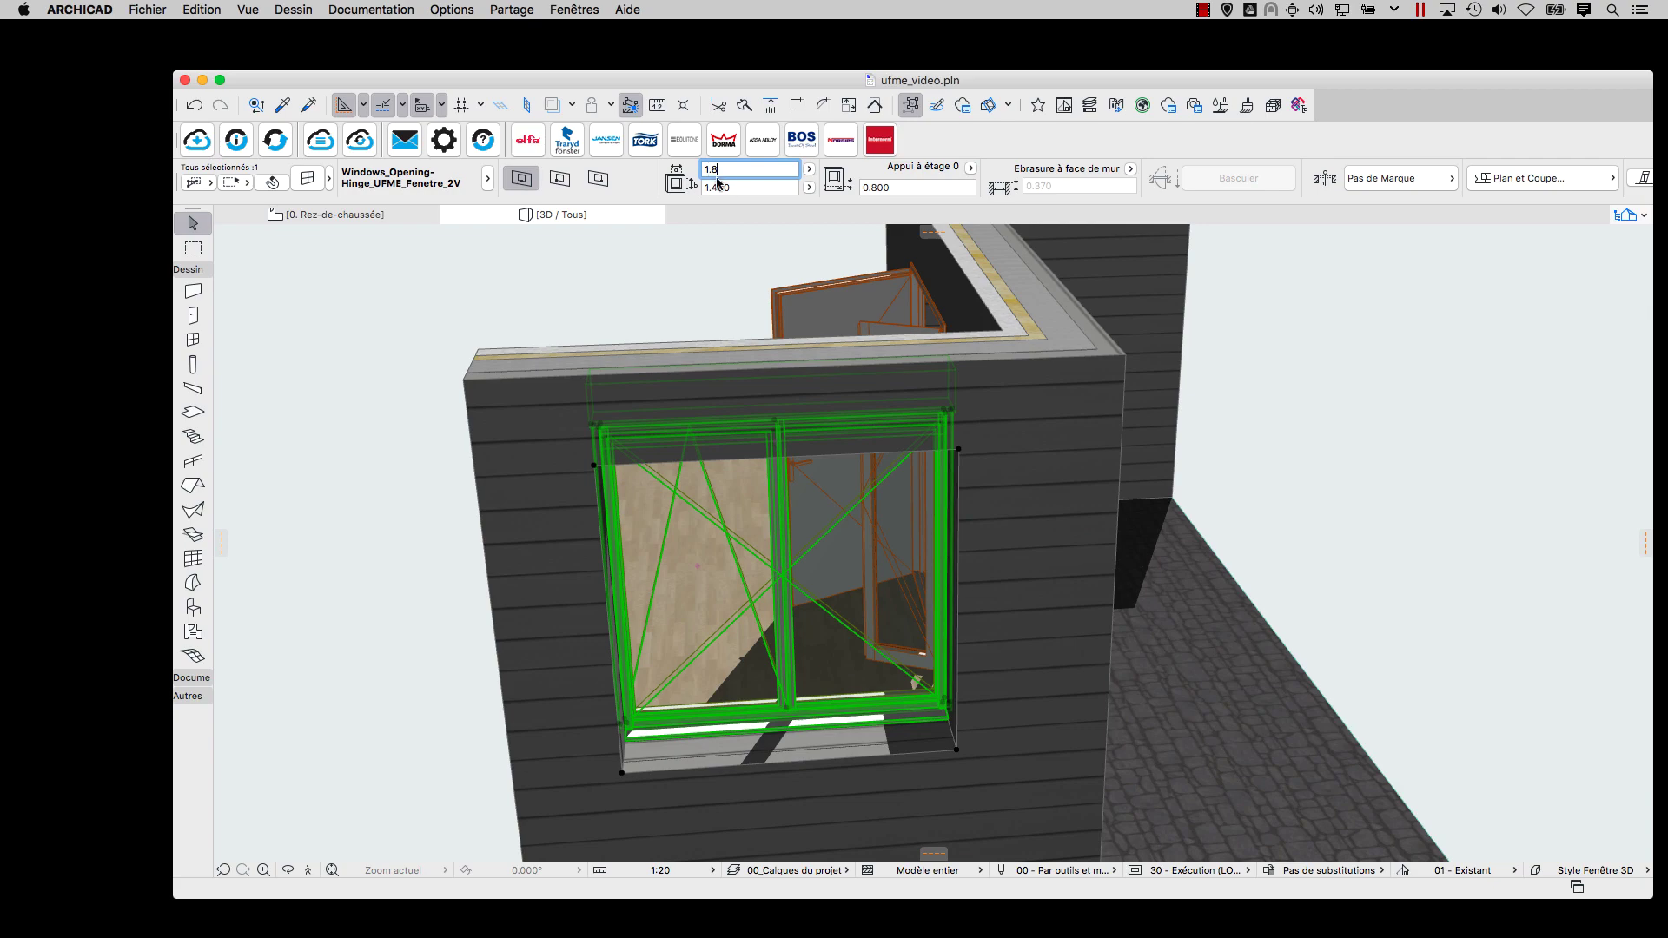
left_click(732, 191)
middle_click_drag(1130, 604, 743, 633, "shift")
key("Escape")
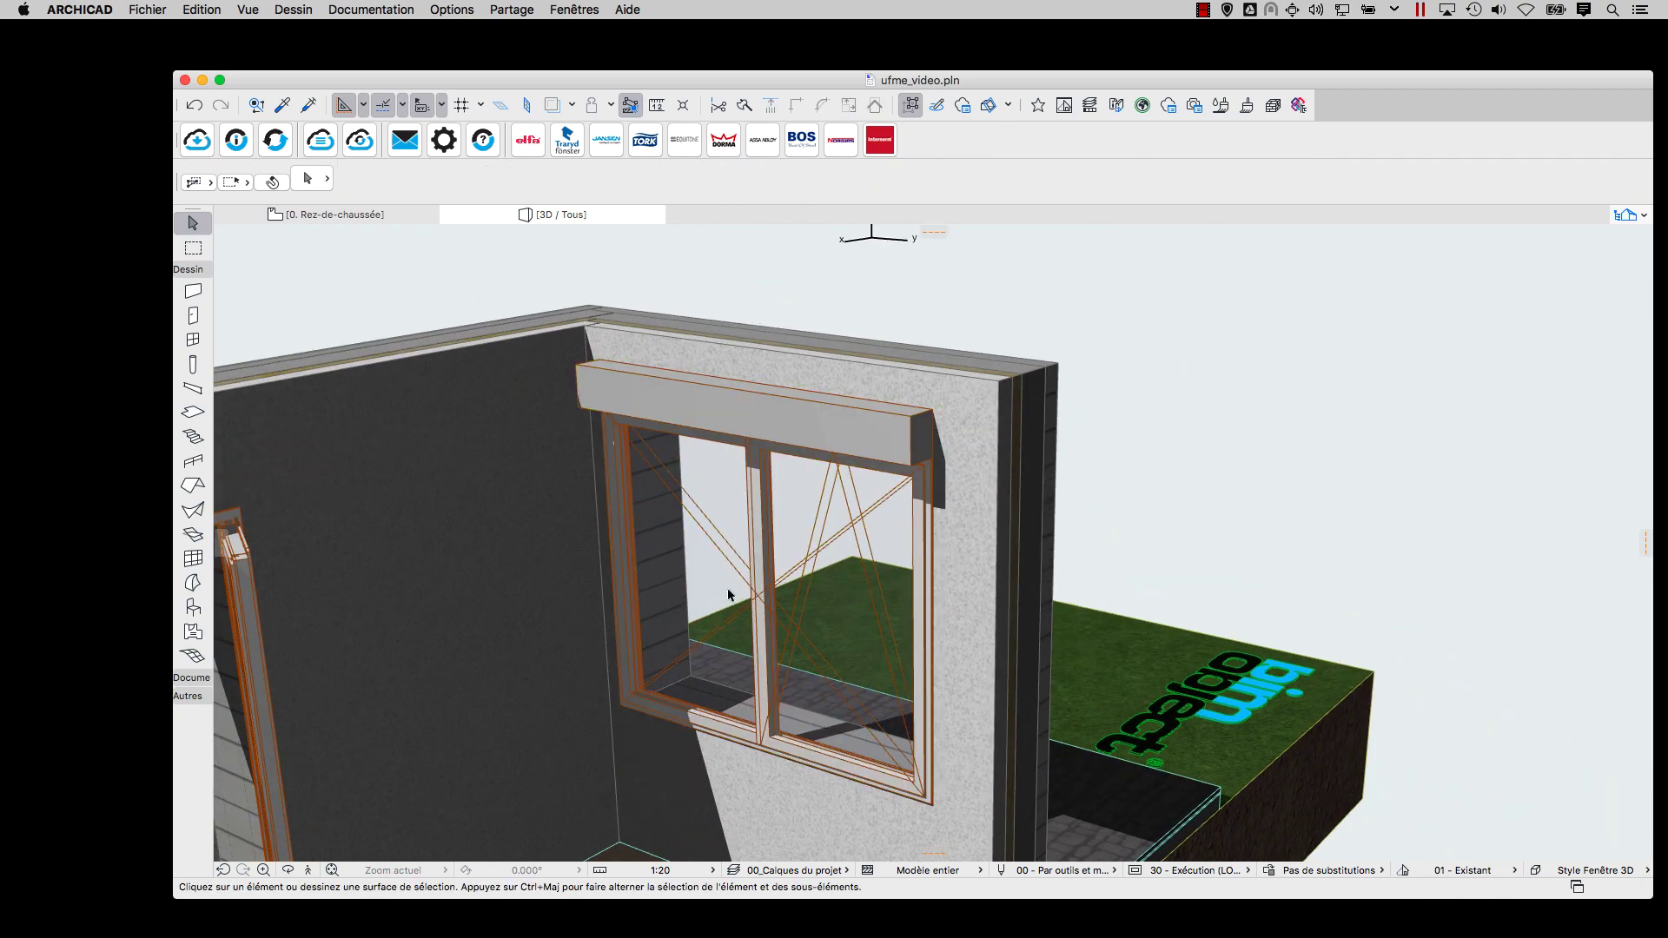
Swing the window's two sashes open from inside in 3D, and close them again.
left_click(766, 602)
left_click(759, 596)
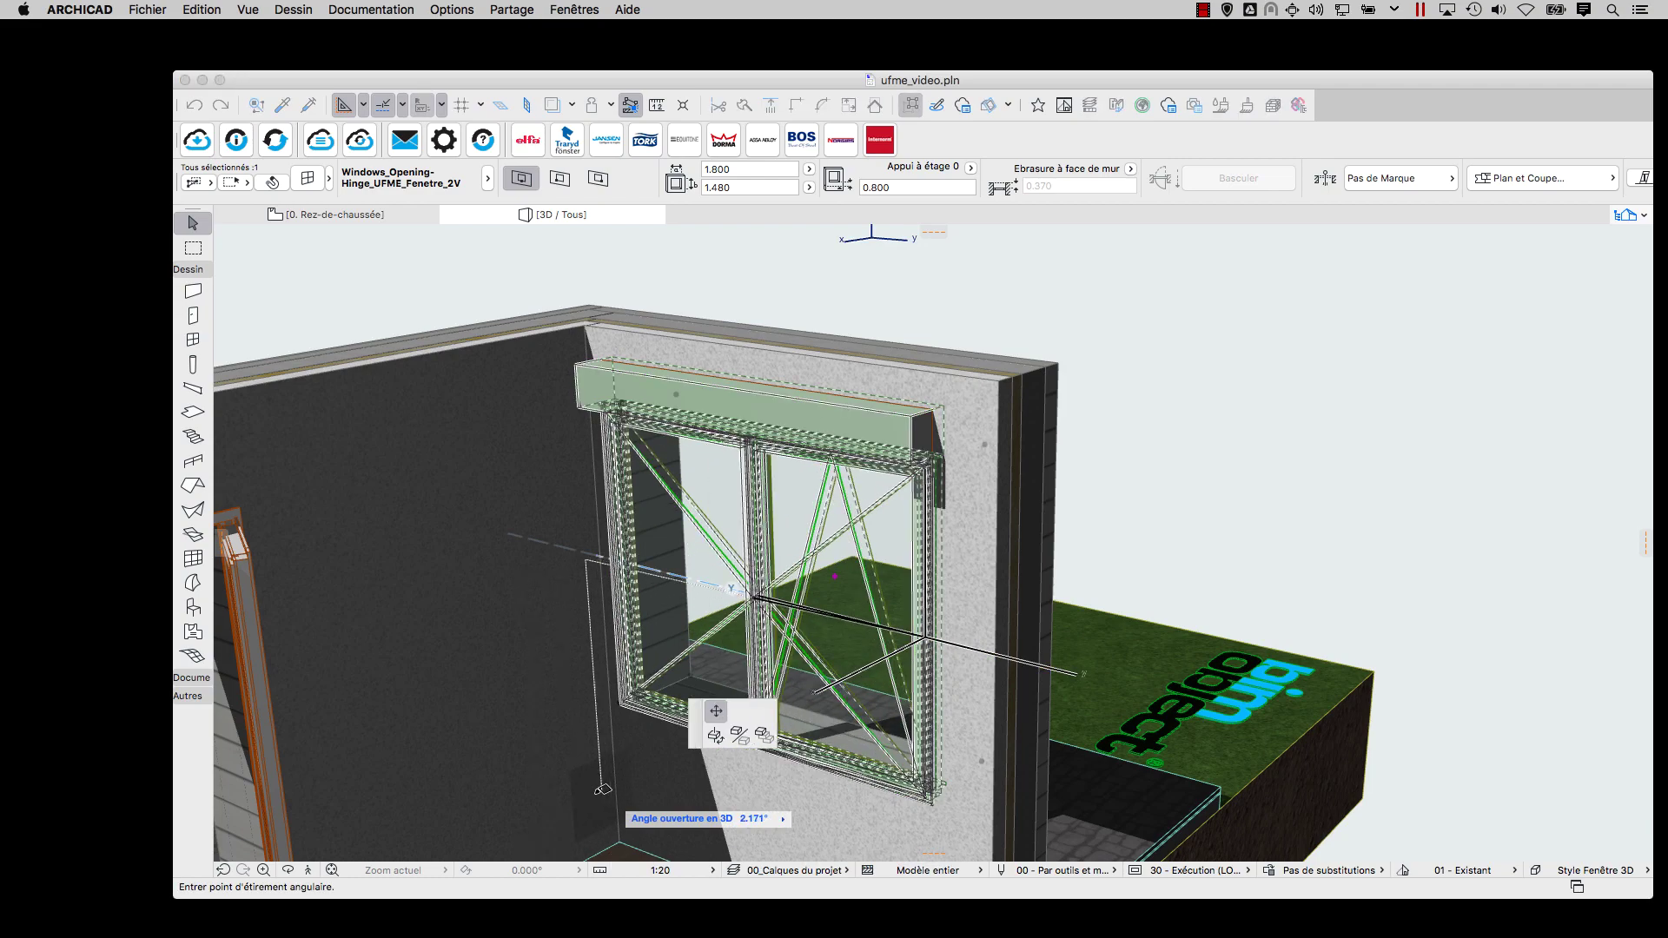
left_click(498, 751)
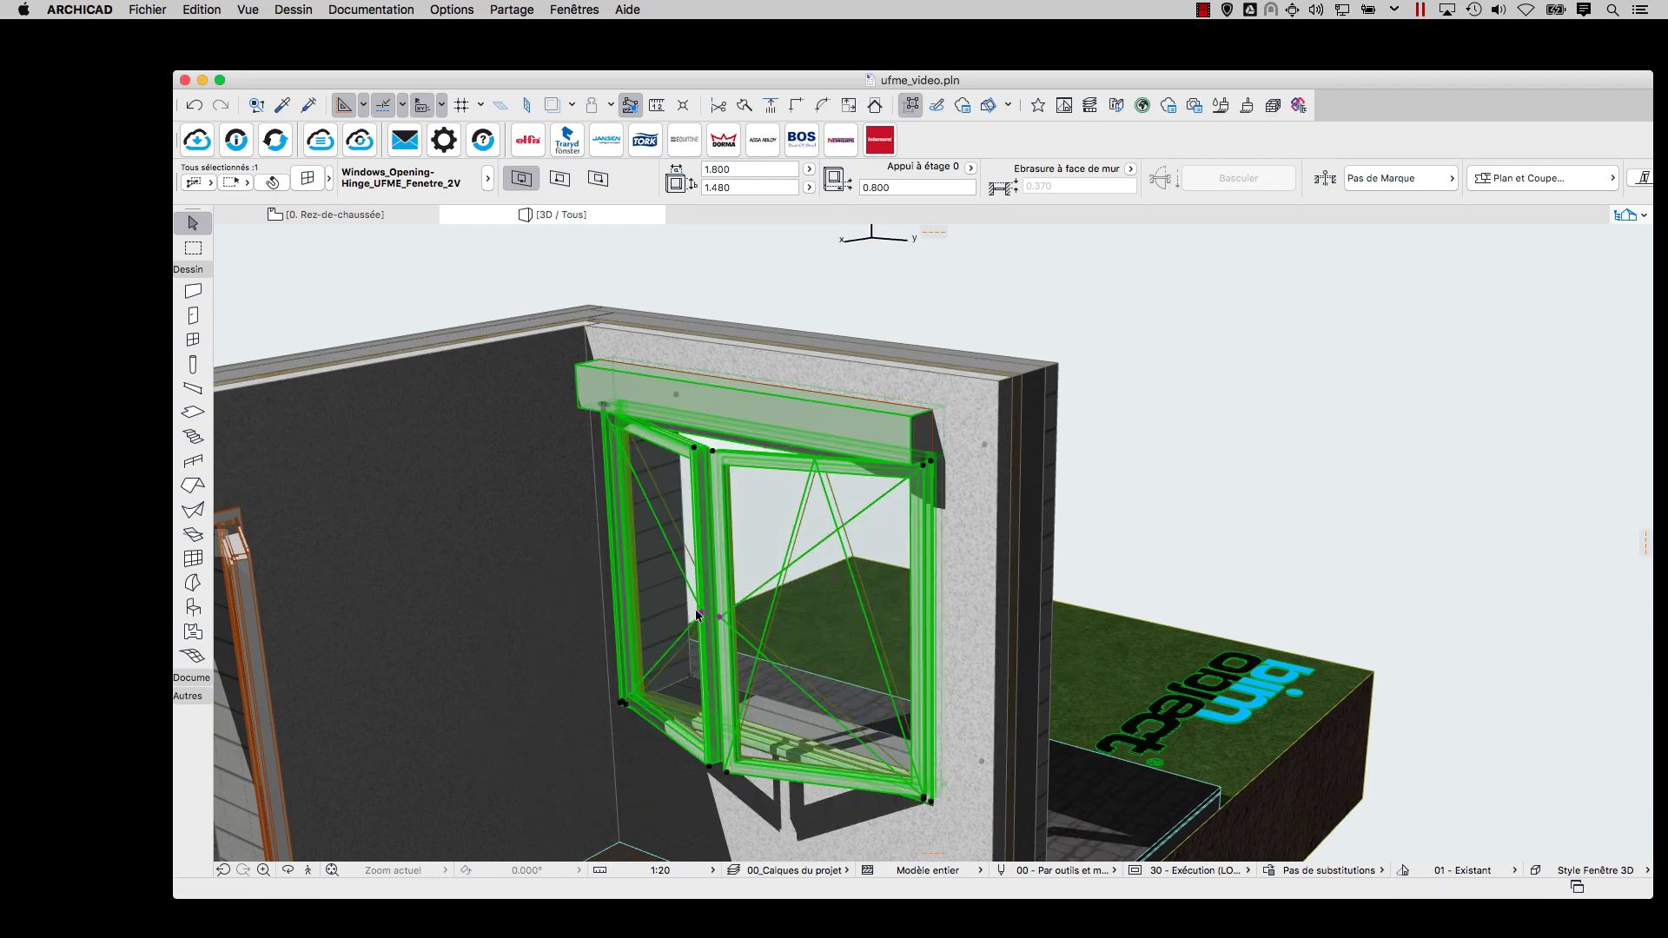
left_click(828, 387)
middle_click_drag(837, 584, 808, 563, "shift")
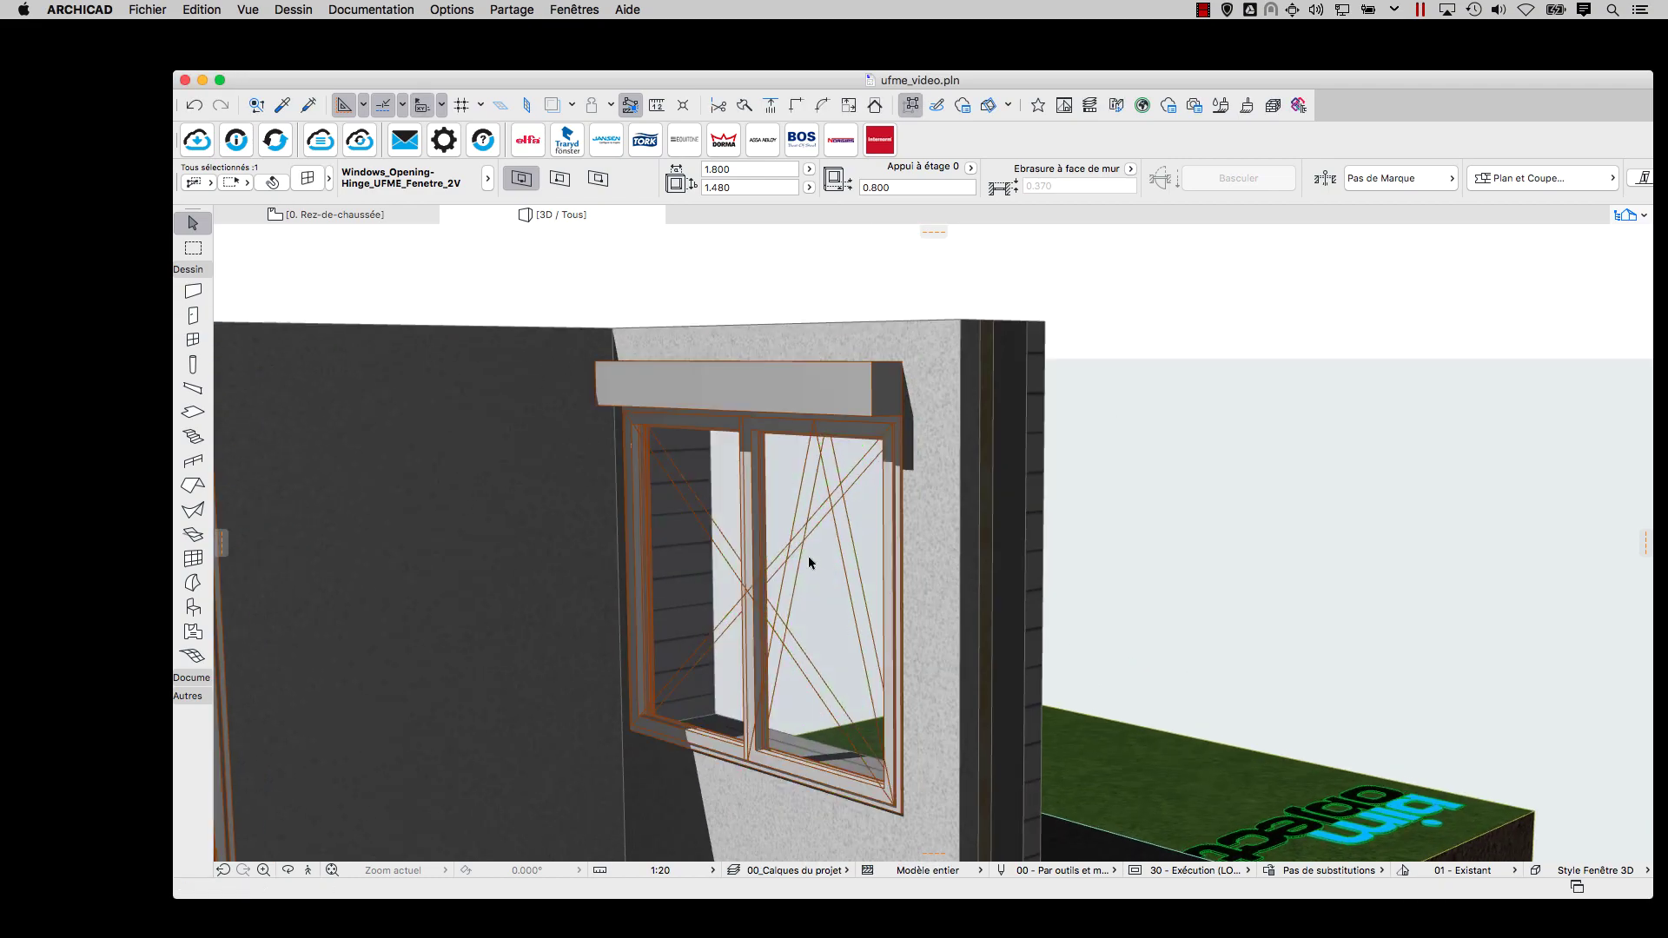
Tilt one window sash inward and lower the roller shutter over most of the opening.
left_click(724, 581)
left_click(682, 600)
scroll(883, 497, "up", 5)
scroll(849, 481, "down", 5)
middle_click_drag(782, 486, 691, 499, "shift")
middle_click_drag(691, 637, 700, 461, "shift")
left_click(708, 446)
left_click(700, 765)
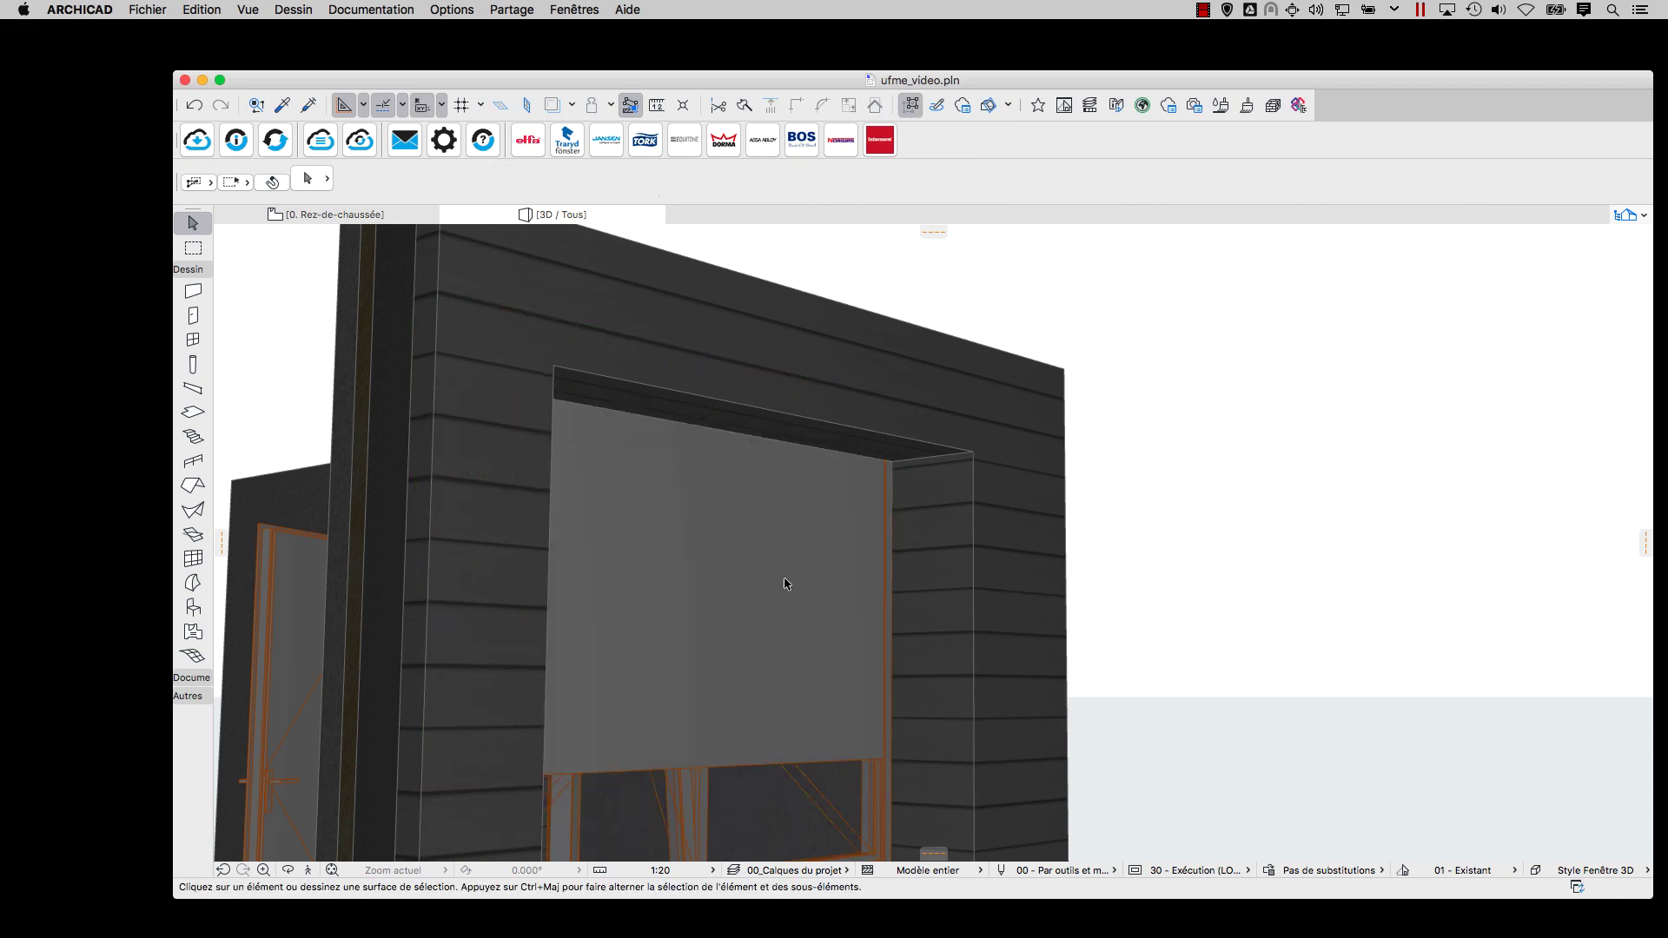
In the window's settings, make its 3D and 2D detail levels depend on the view scale.
scroll(784, 600, "down", 4)
key("super+t")
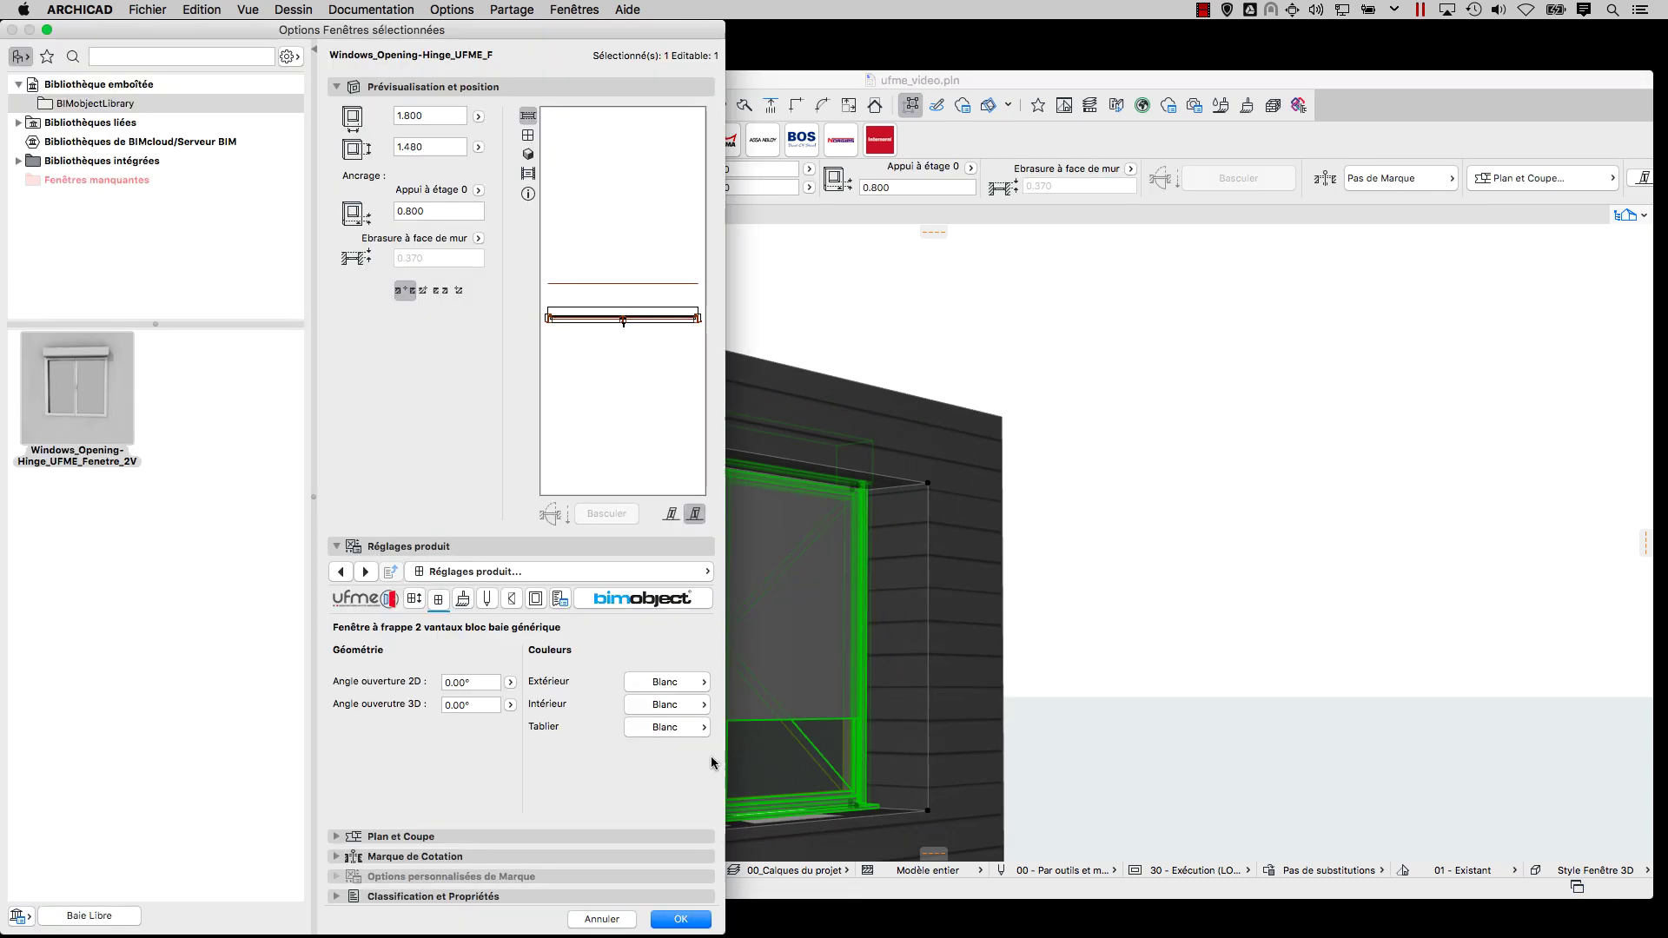
left_click(463, 604)
left_click(690, 627)
left_click(745, 627)
left_click(487, 599)
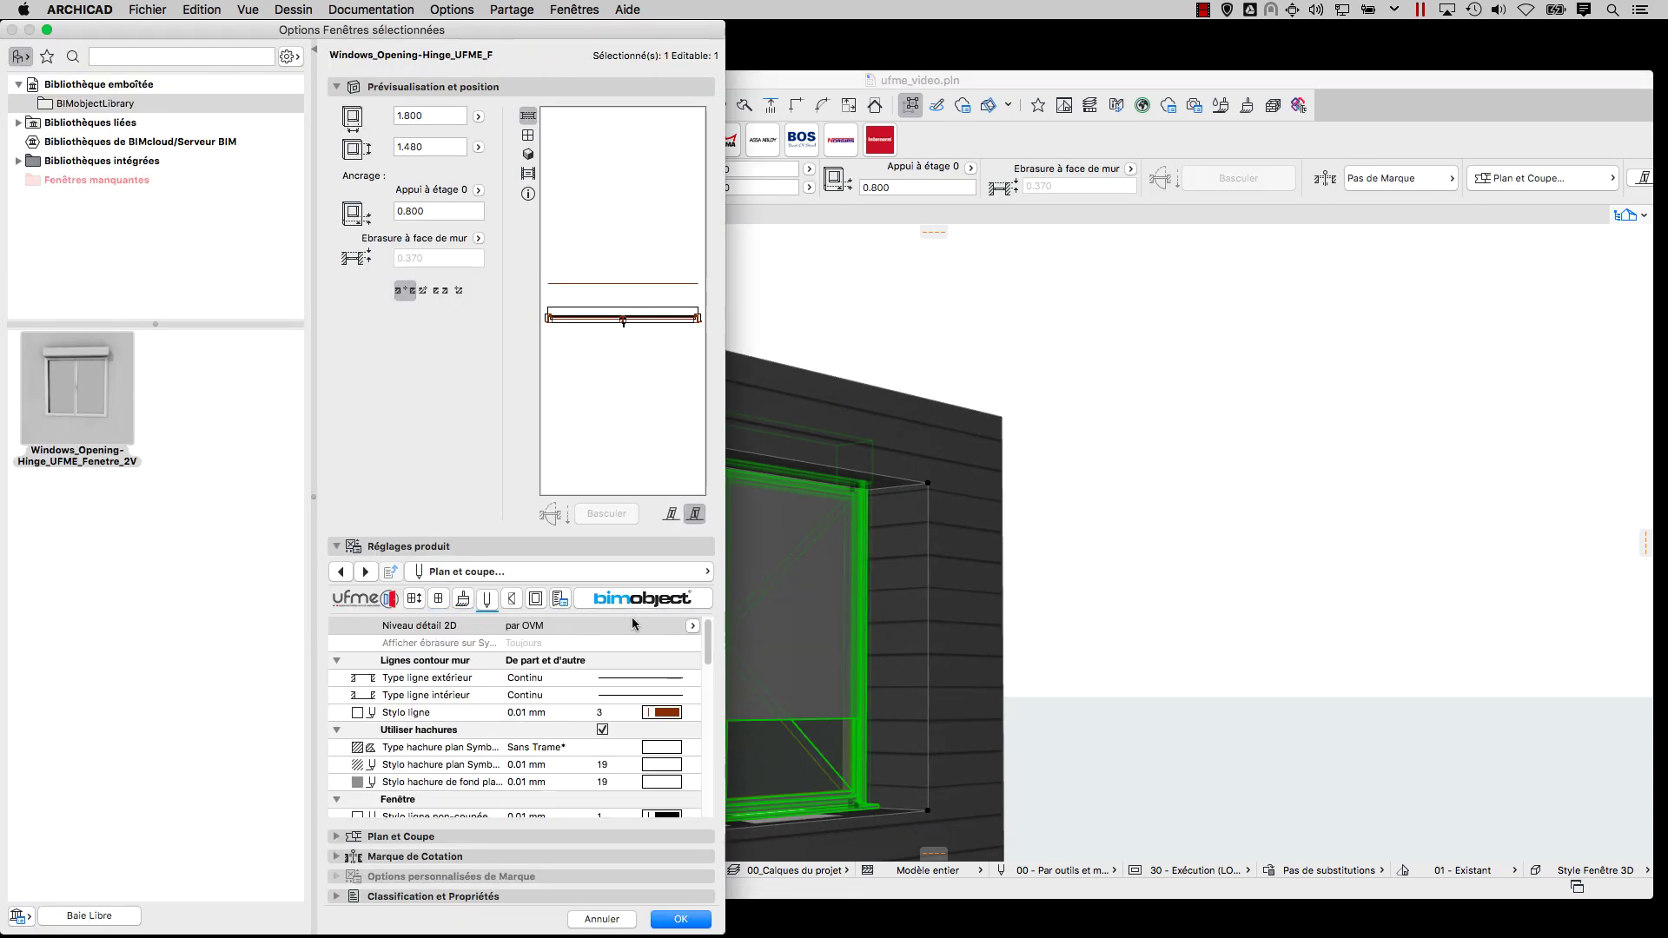
left_click(691, 625)
left_click(748, 639)
left_click(681, 919)
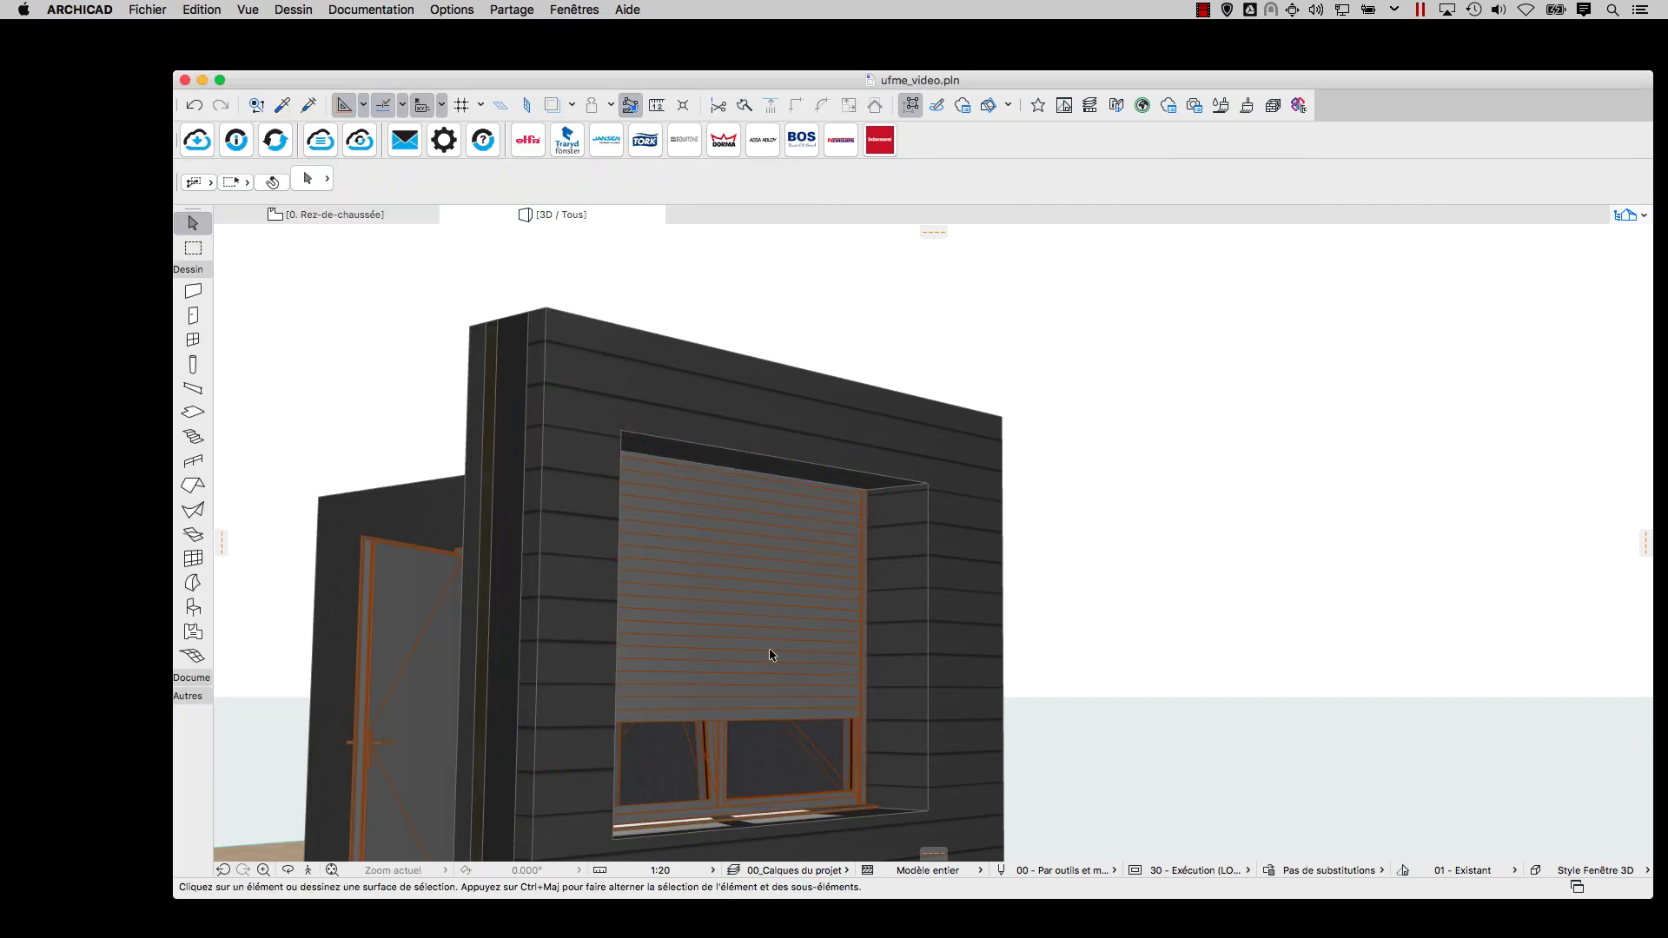
Set the 3D view's scale to 1:100 and back to 1:20, comparing the detail of the roller shutter.
middle_click_drag(764, 651, 652, 866, "shift")
left_click(652, 867)
left_click(747, 782)
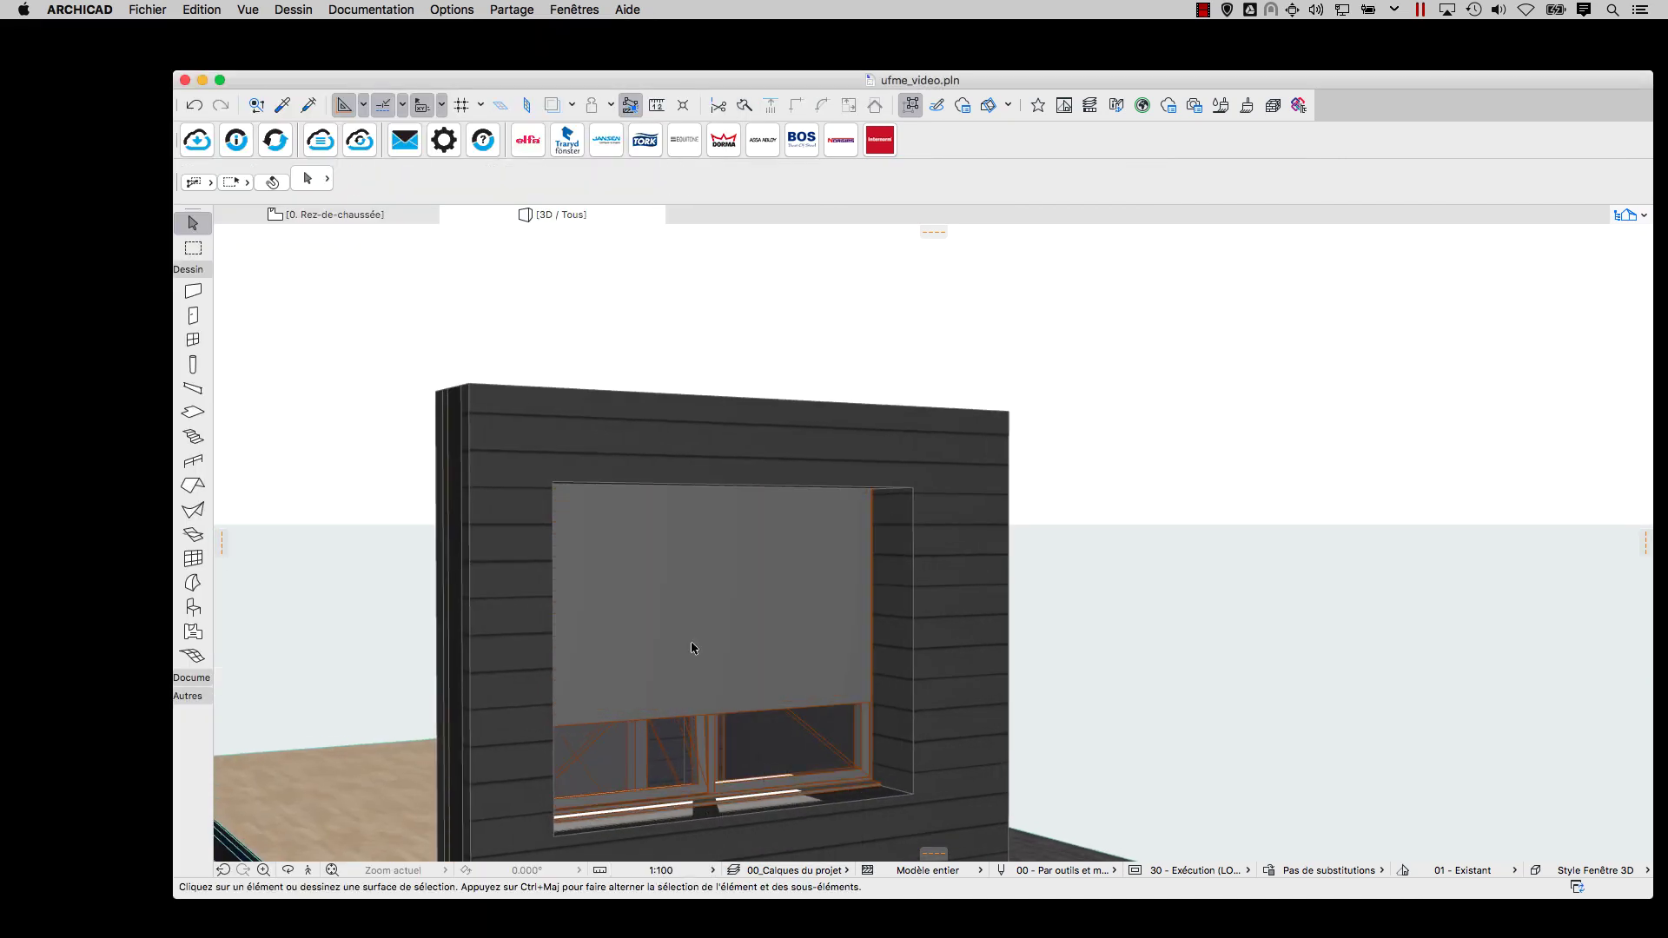
left_click(660, 869)
left_click(763, 755)
Set the colour of the window's roller shutter (Tablier) to red.
left_click(738, 633)
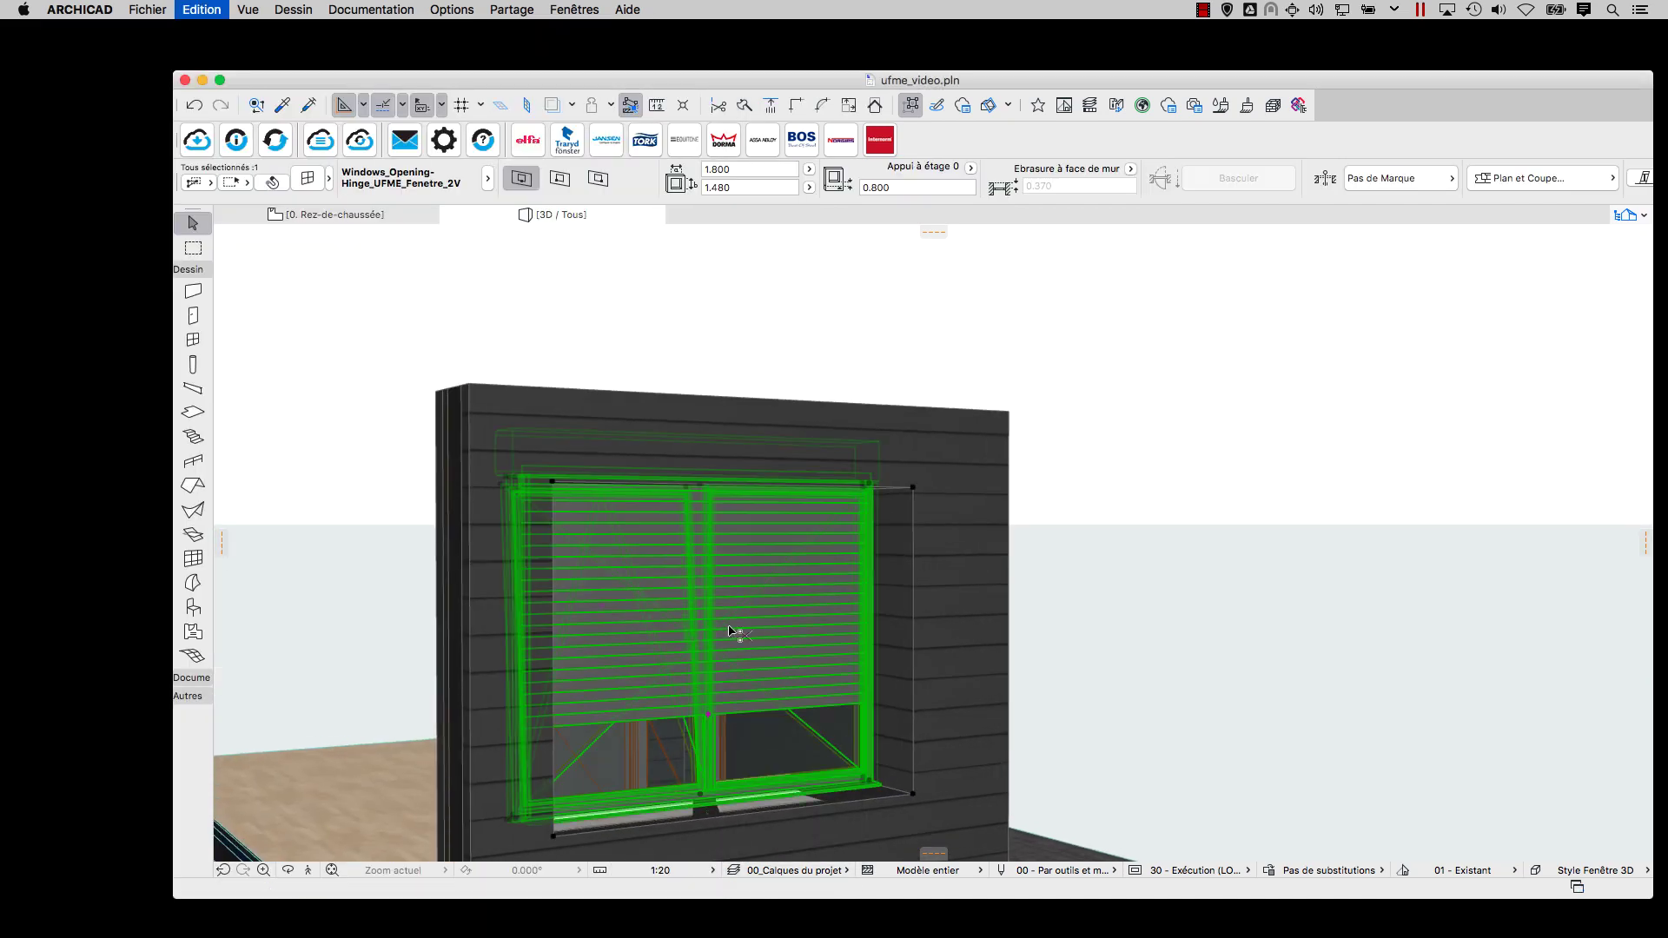
key("super+t")
left_click(438, 599)
left_click(669, 727)
left_click(777, 772)
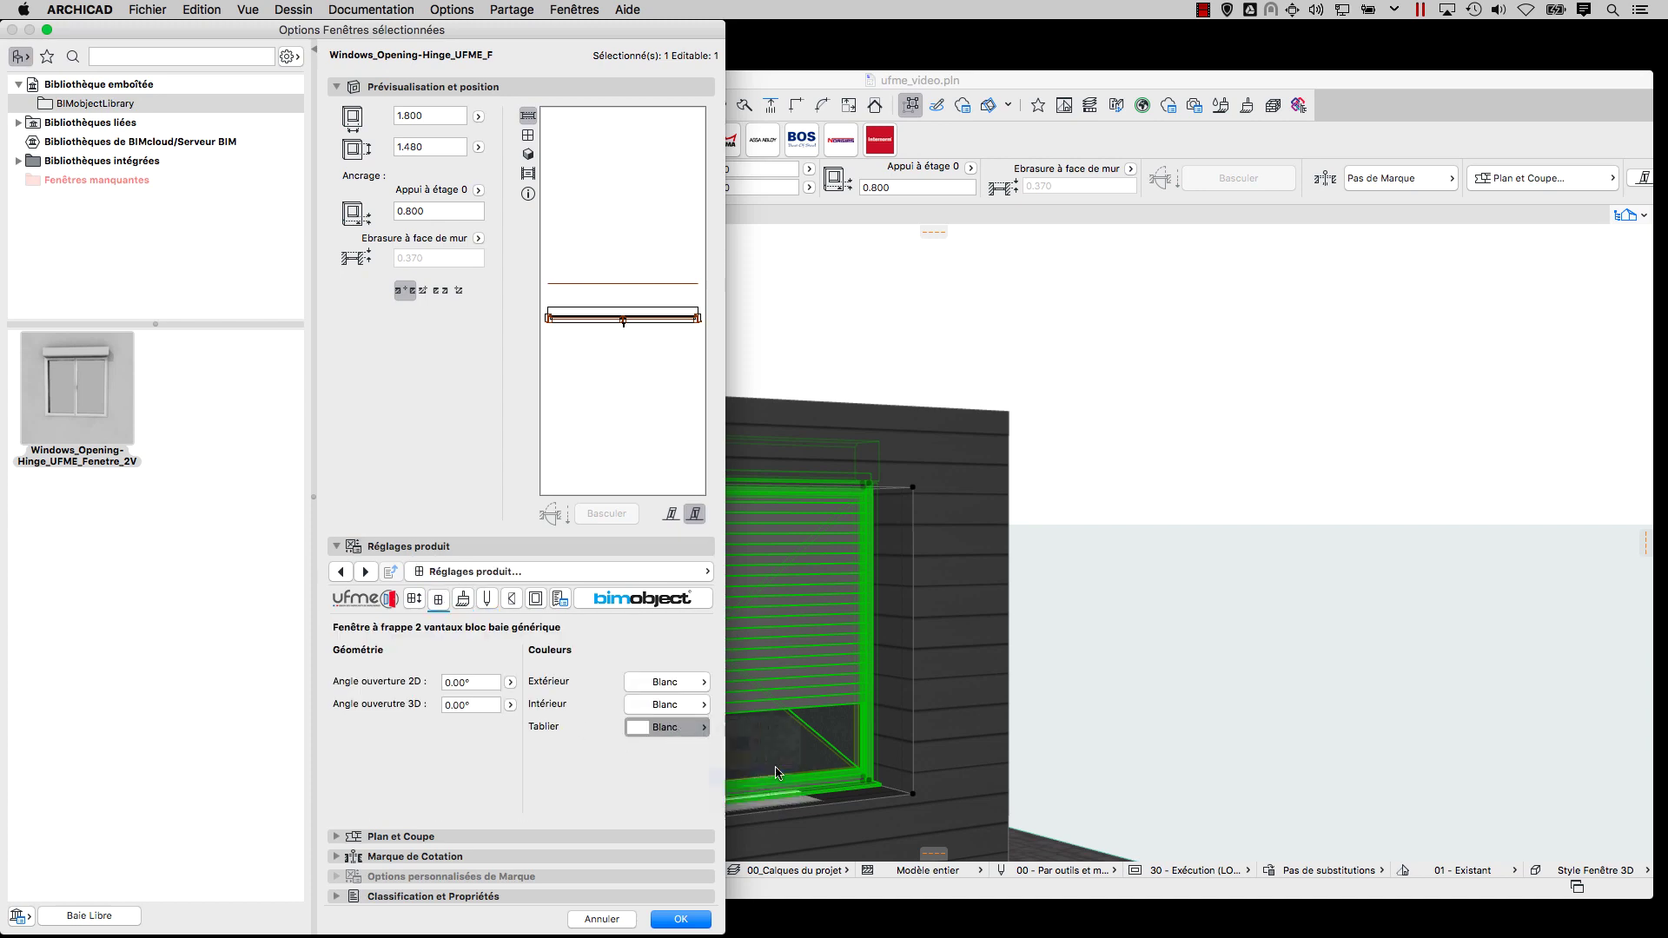
left_click(681, 920)
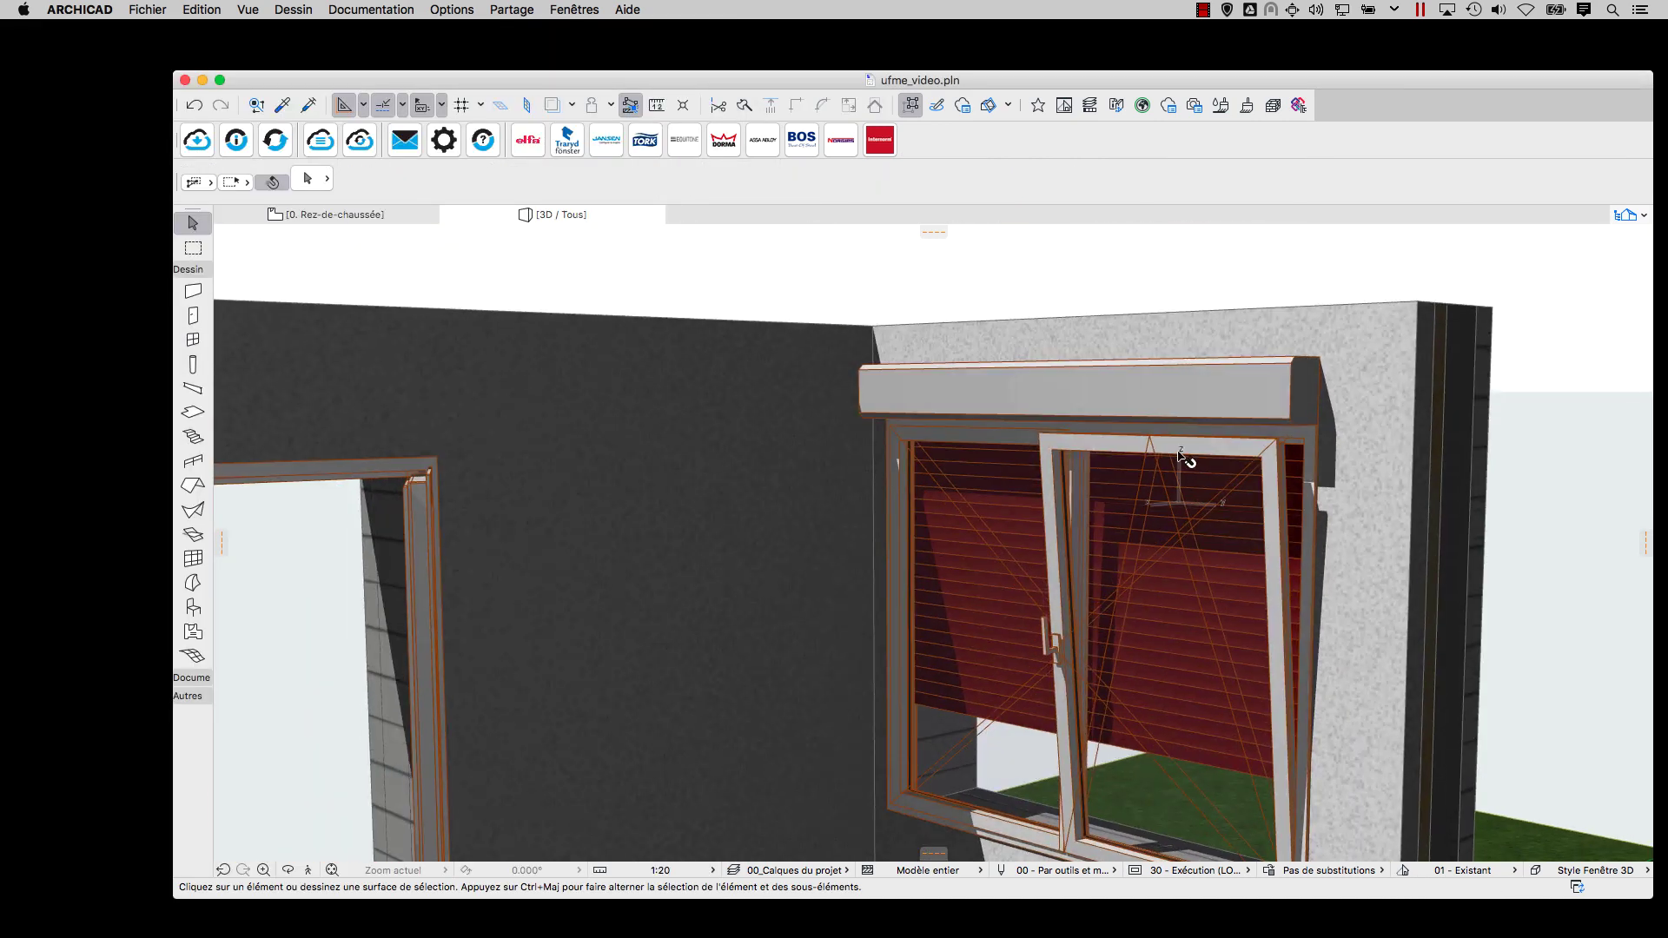
Set the shuttered window's height to 1.000, checking it from outside the wall.
left_click(1183, 463)
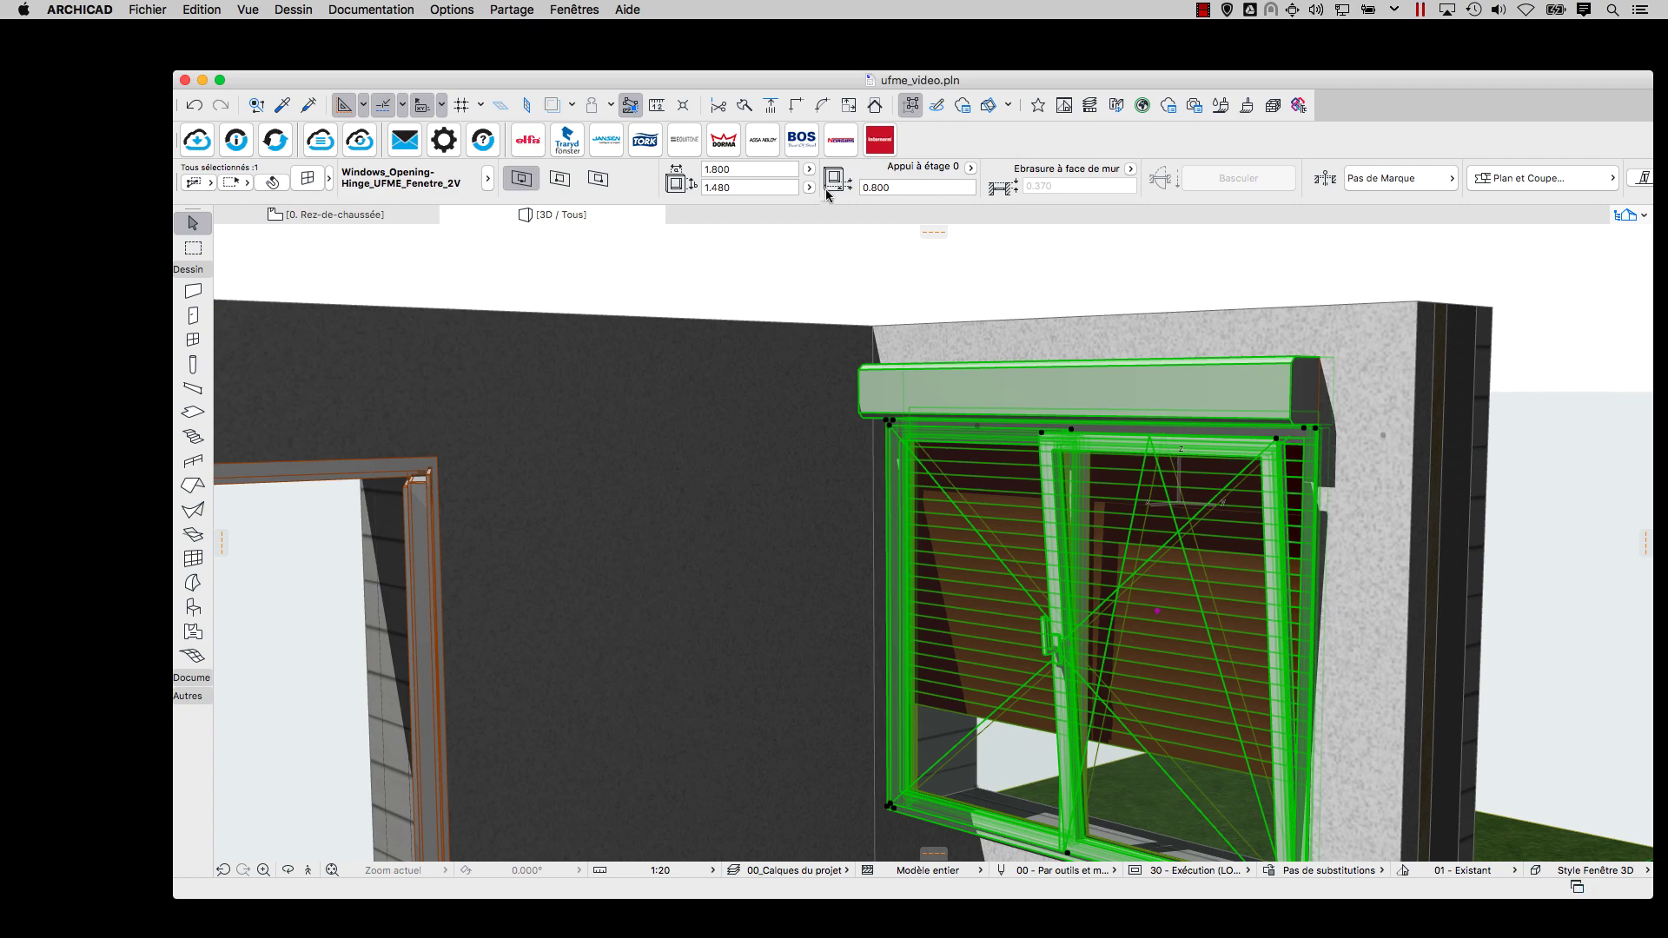
left_click(786, 248)
middle_click_drag(1085, 649, 793, 584, "shift")
left_click(759, 598)
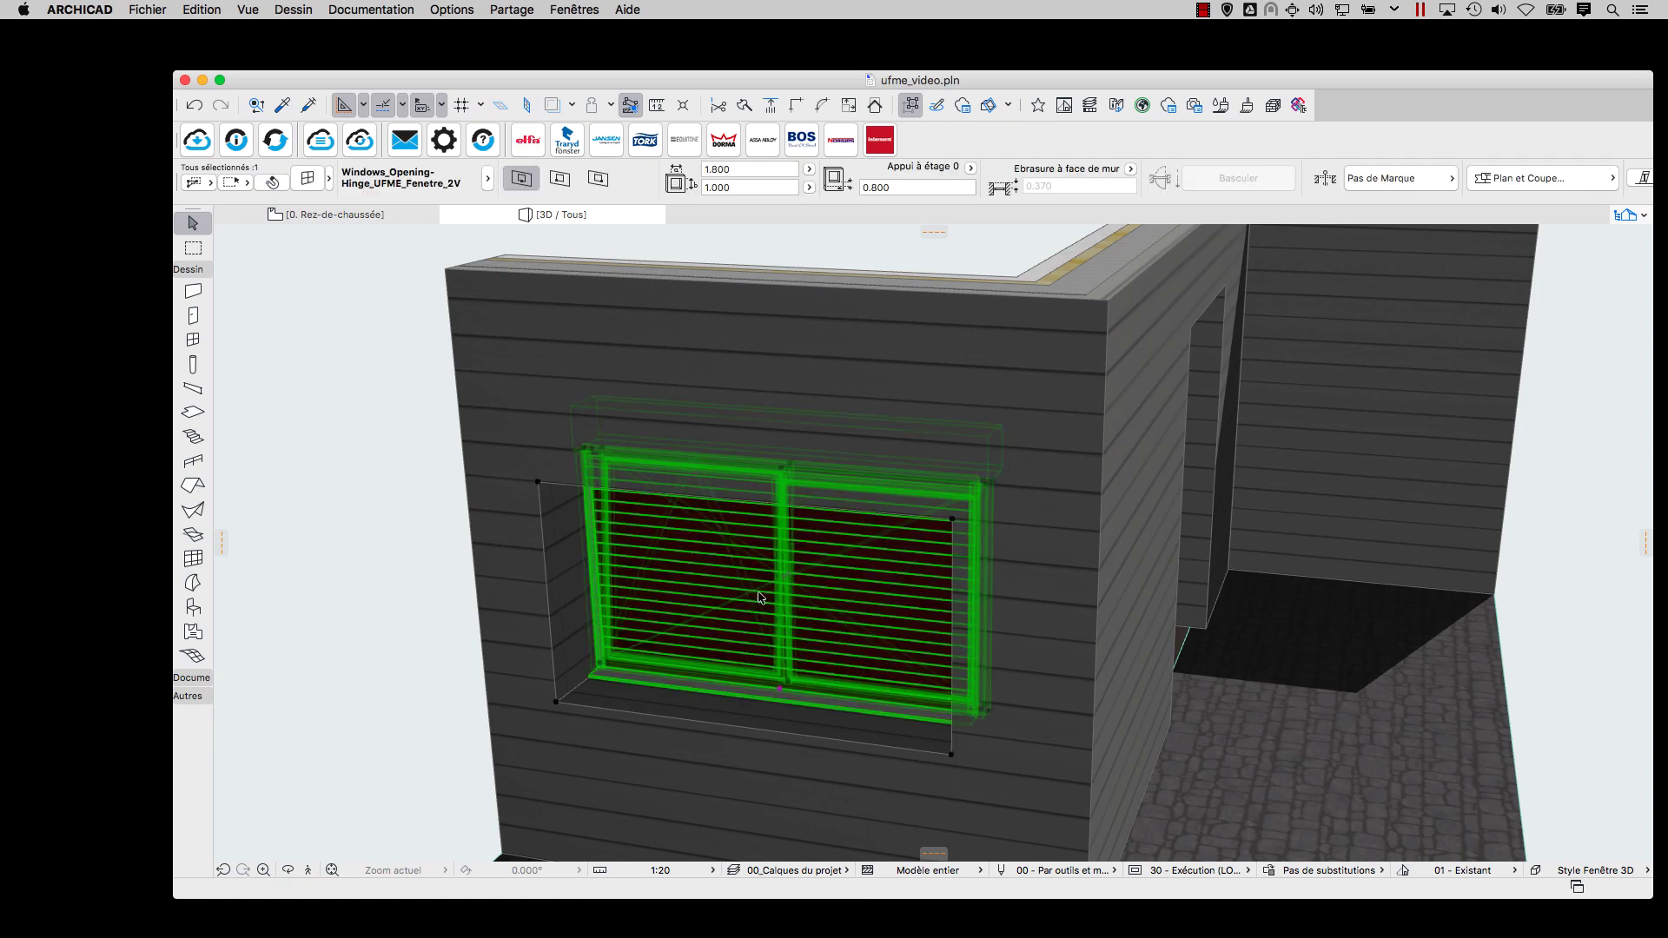
From the Information page of the window's settings, open its BIMobject product page in Chrome.
double_click(909, 695)
left_click(608, 572)
left_click(804, 797)
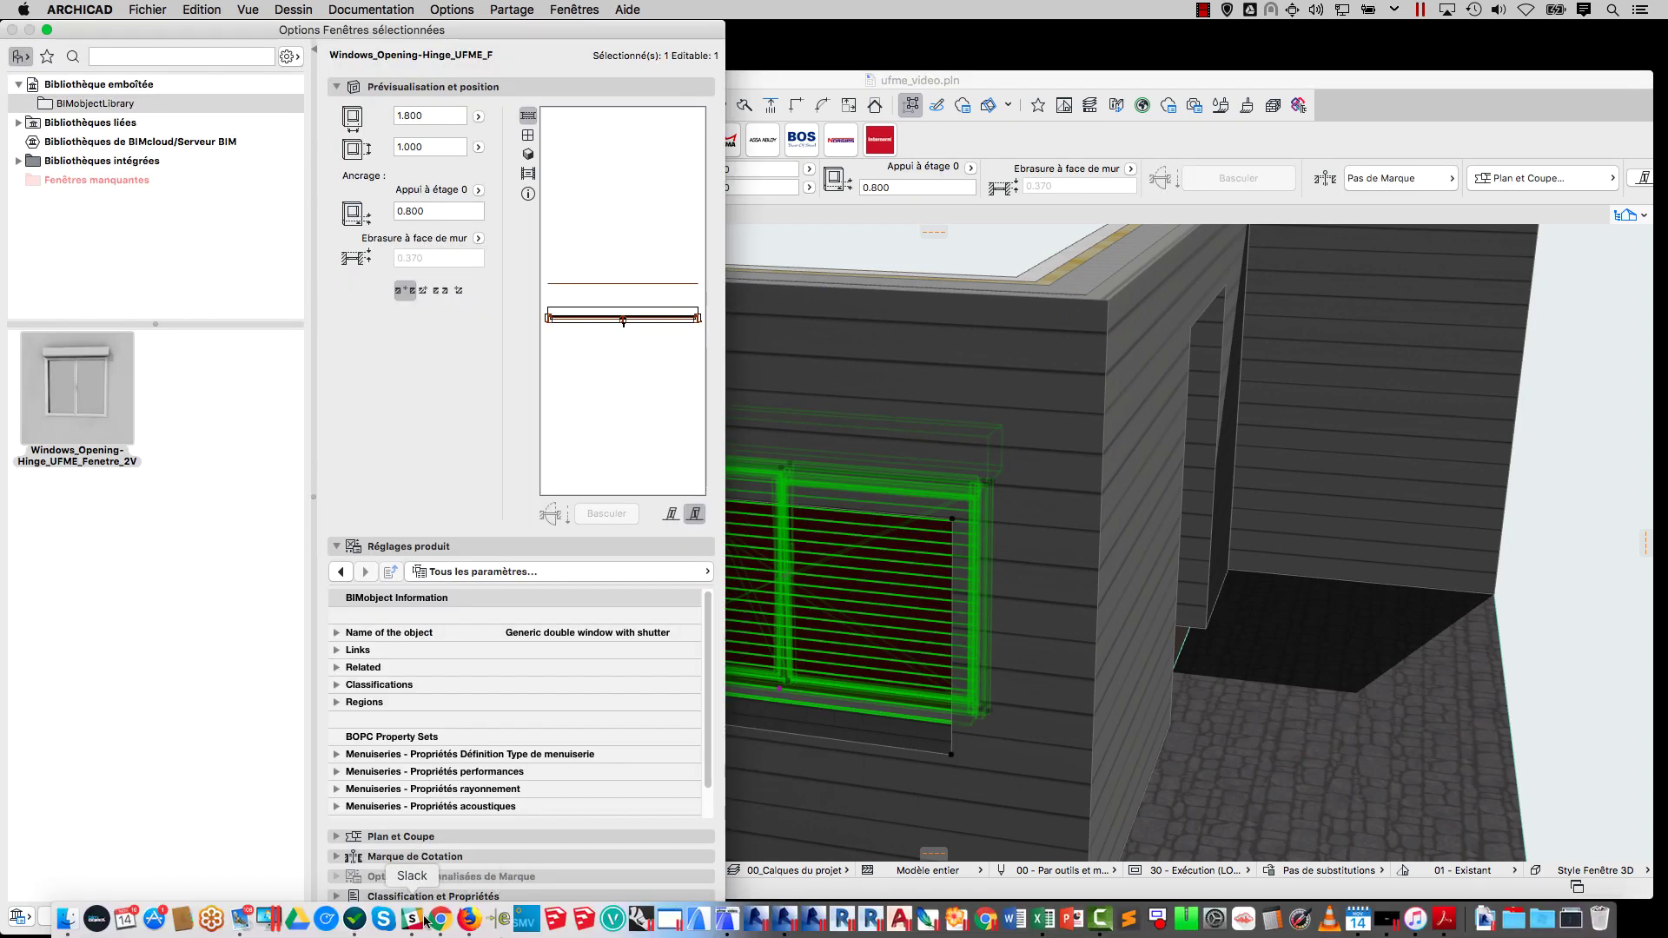
left_click(445, 920)
left_click(632, 572)
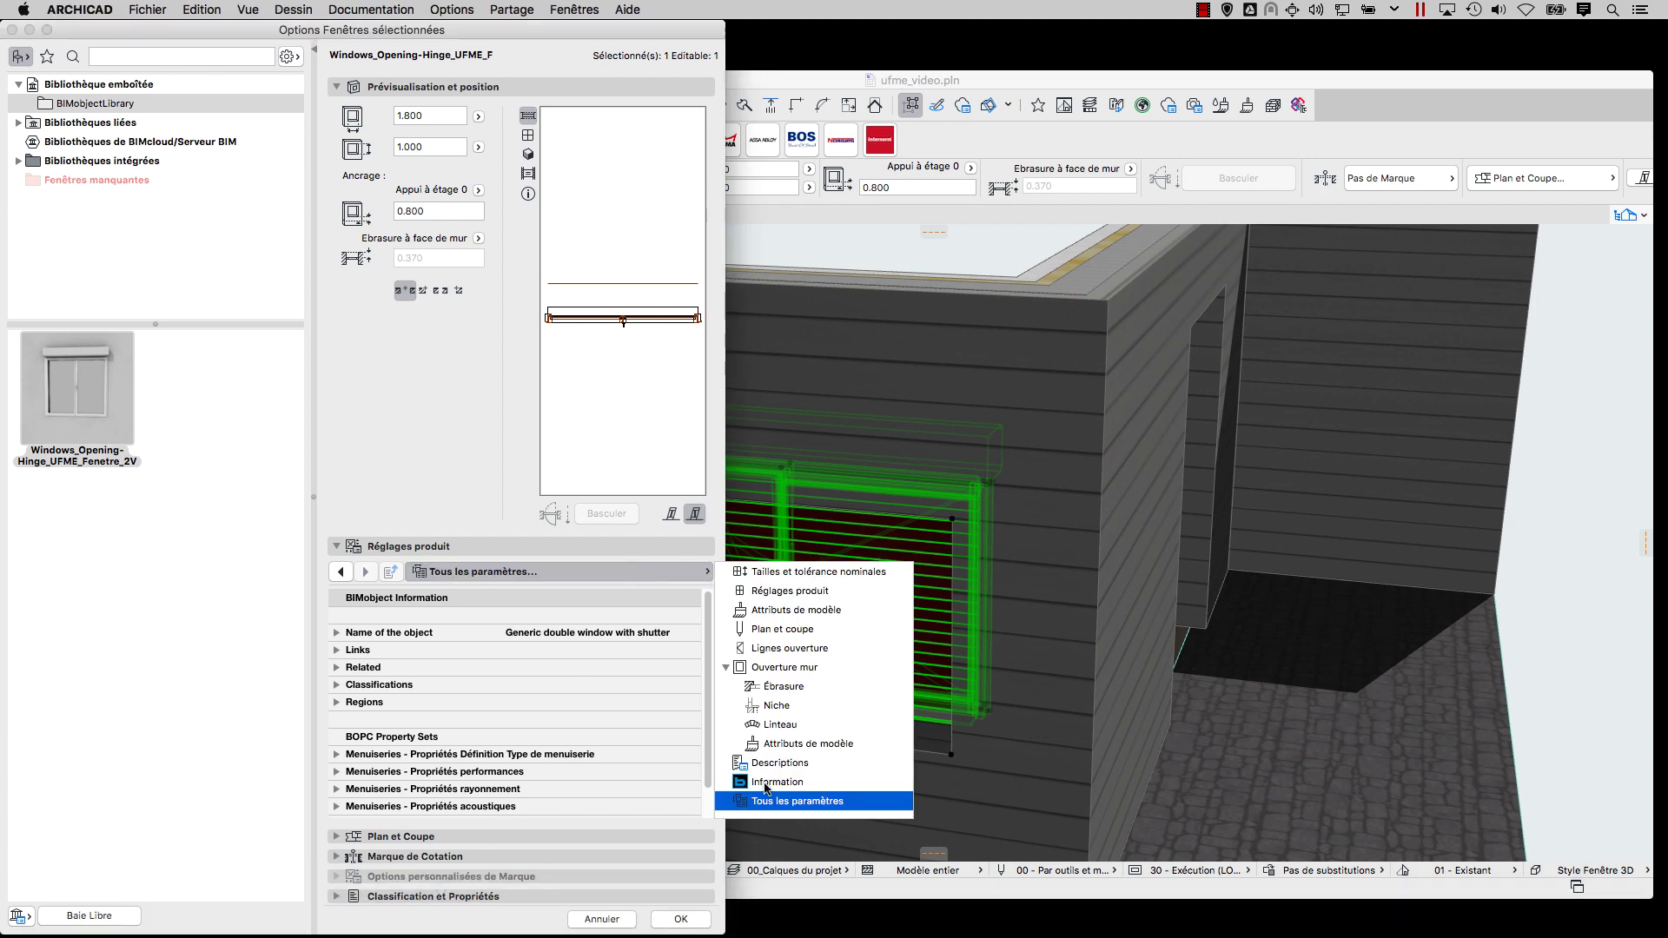
left_click(782, 779)
left_click(643, 645)
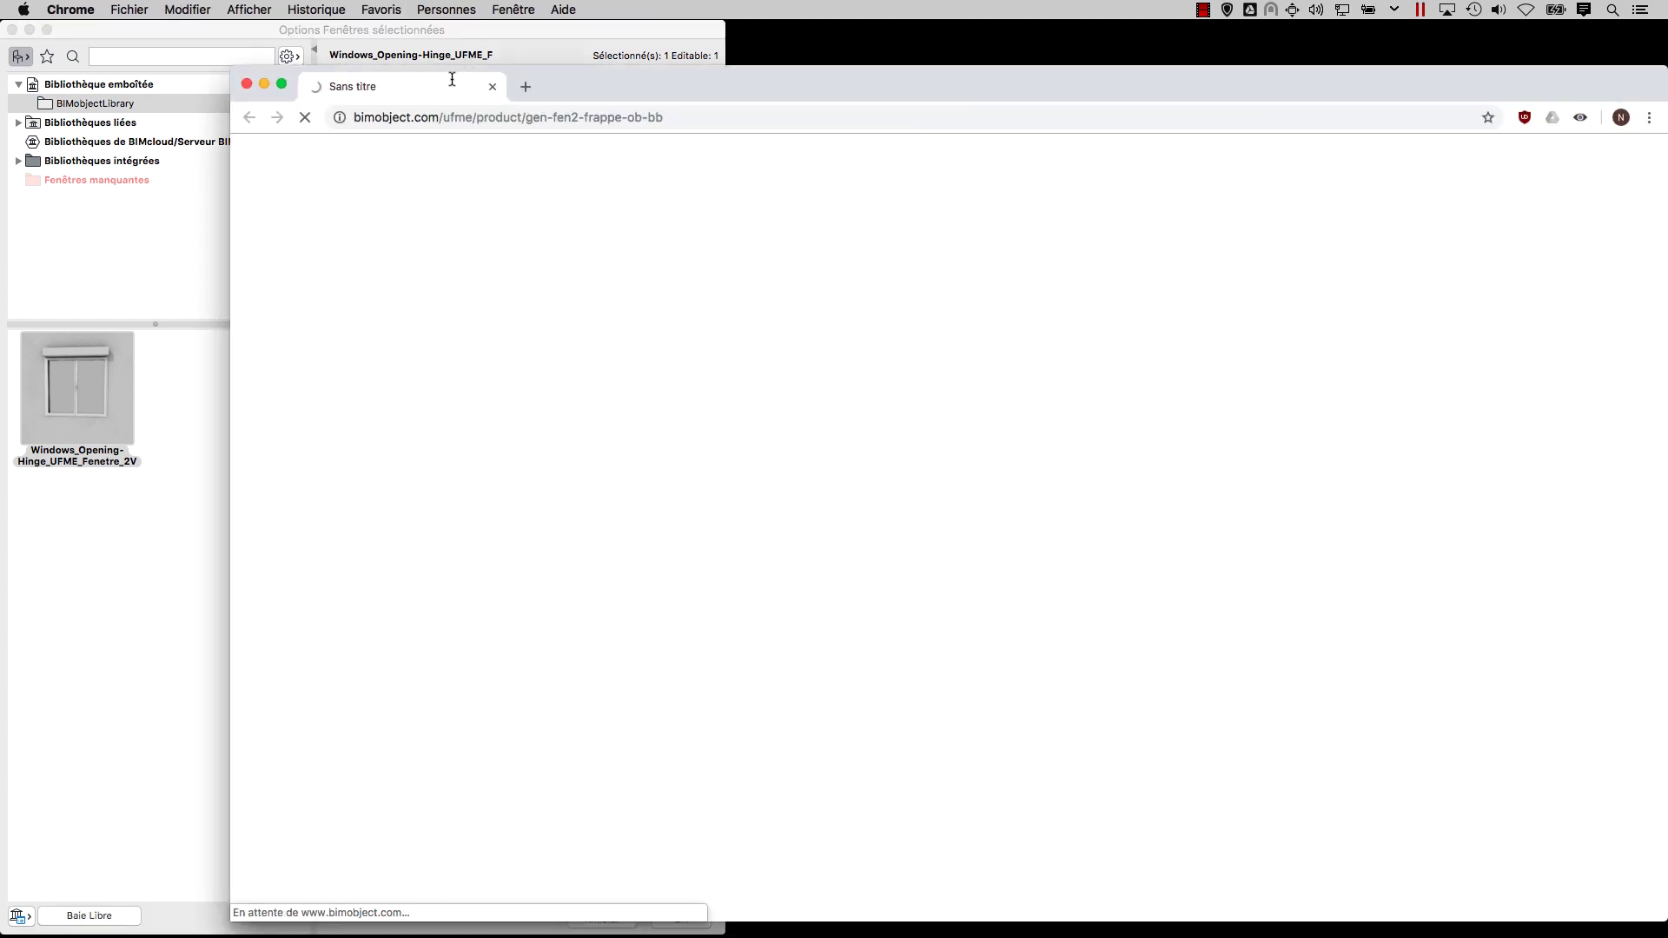
Review the window's Properties on the BIMobject page, including the French acoustic and joinery-type sets, and return to ARCHICAD, accepting its settings.
left_click(1106, 614)
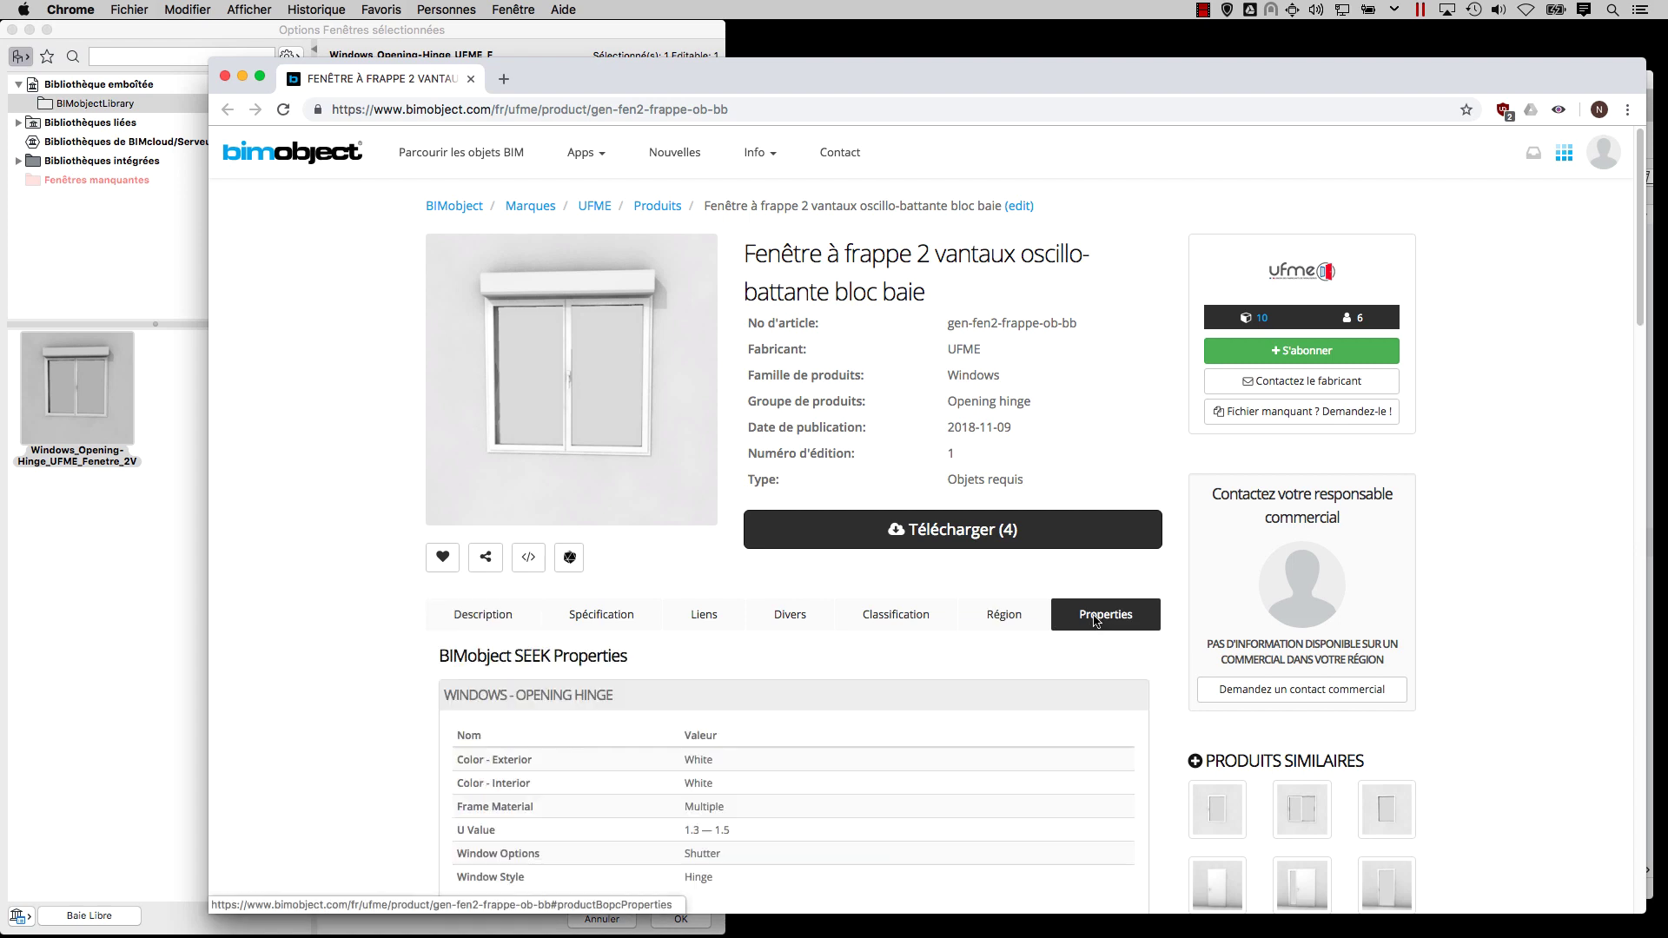
scroll(1105, 420, "down", 5)
scroll(980, 436, "down", 15)
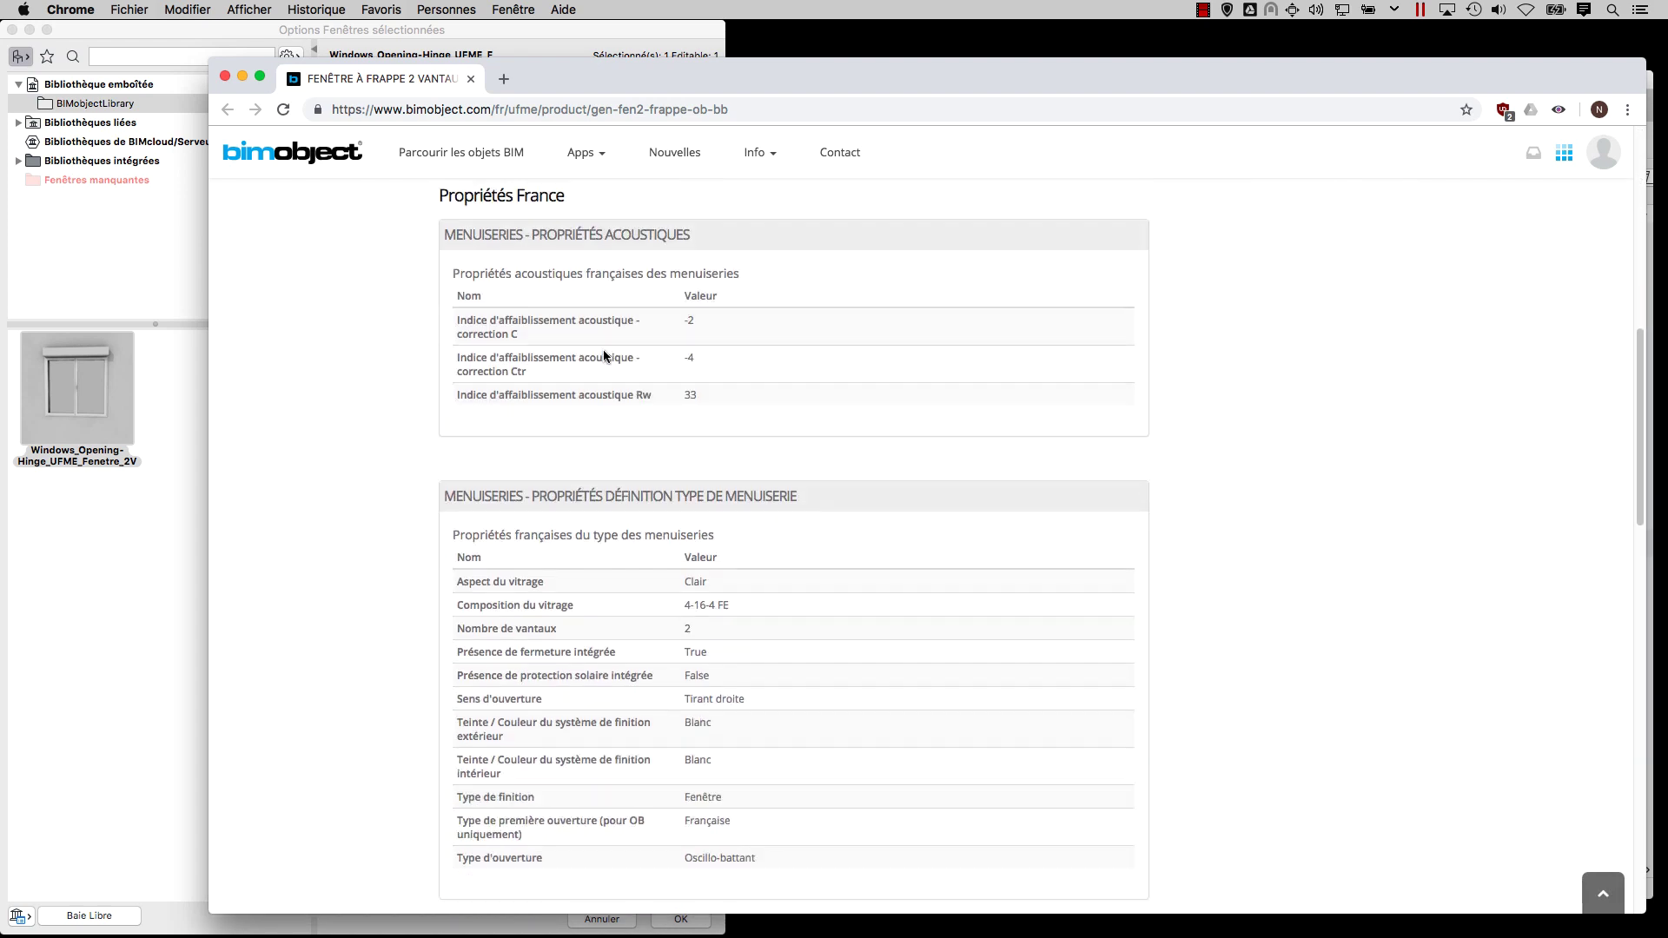
scroll(622, 625, "up", 12)
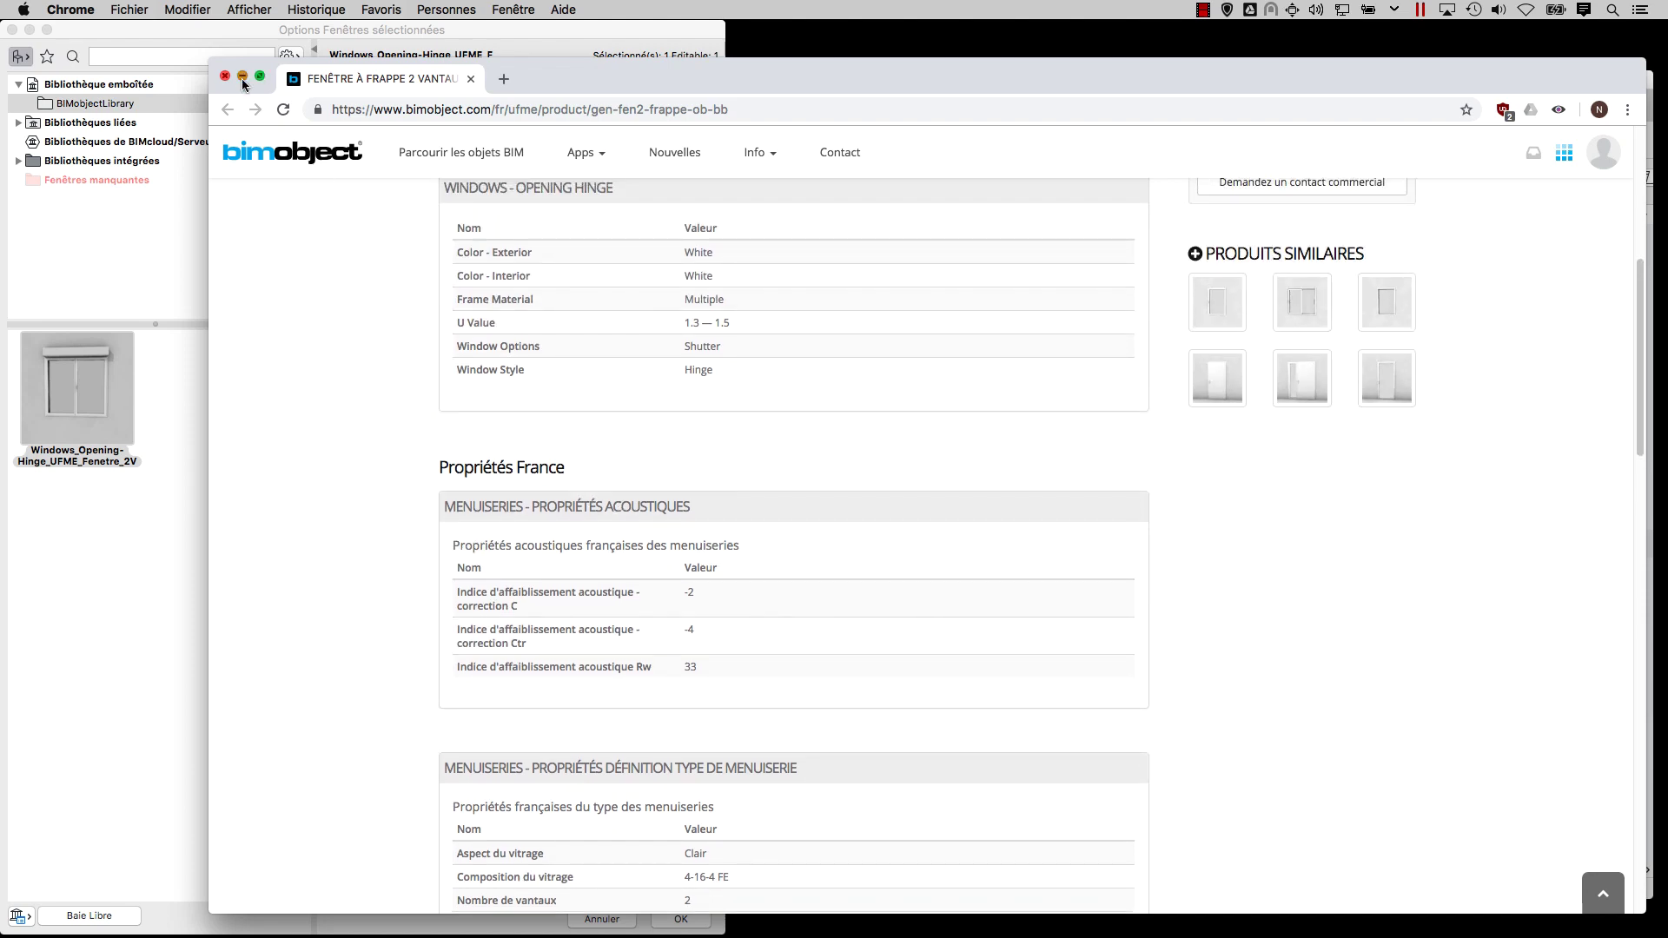
left_click(243, 77)
left_click(674, 922)
Examine the joinery type, performance, radiation and acoustic property sets among all the window's parameters, and accept the settings.
key("super+t")
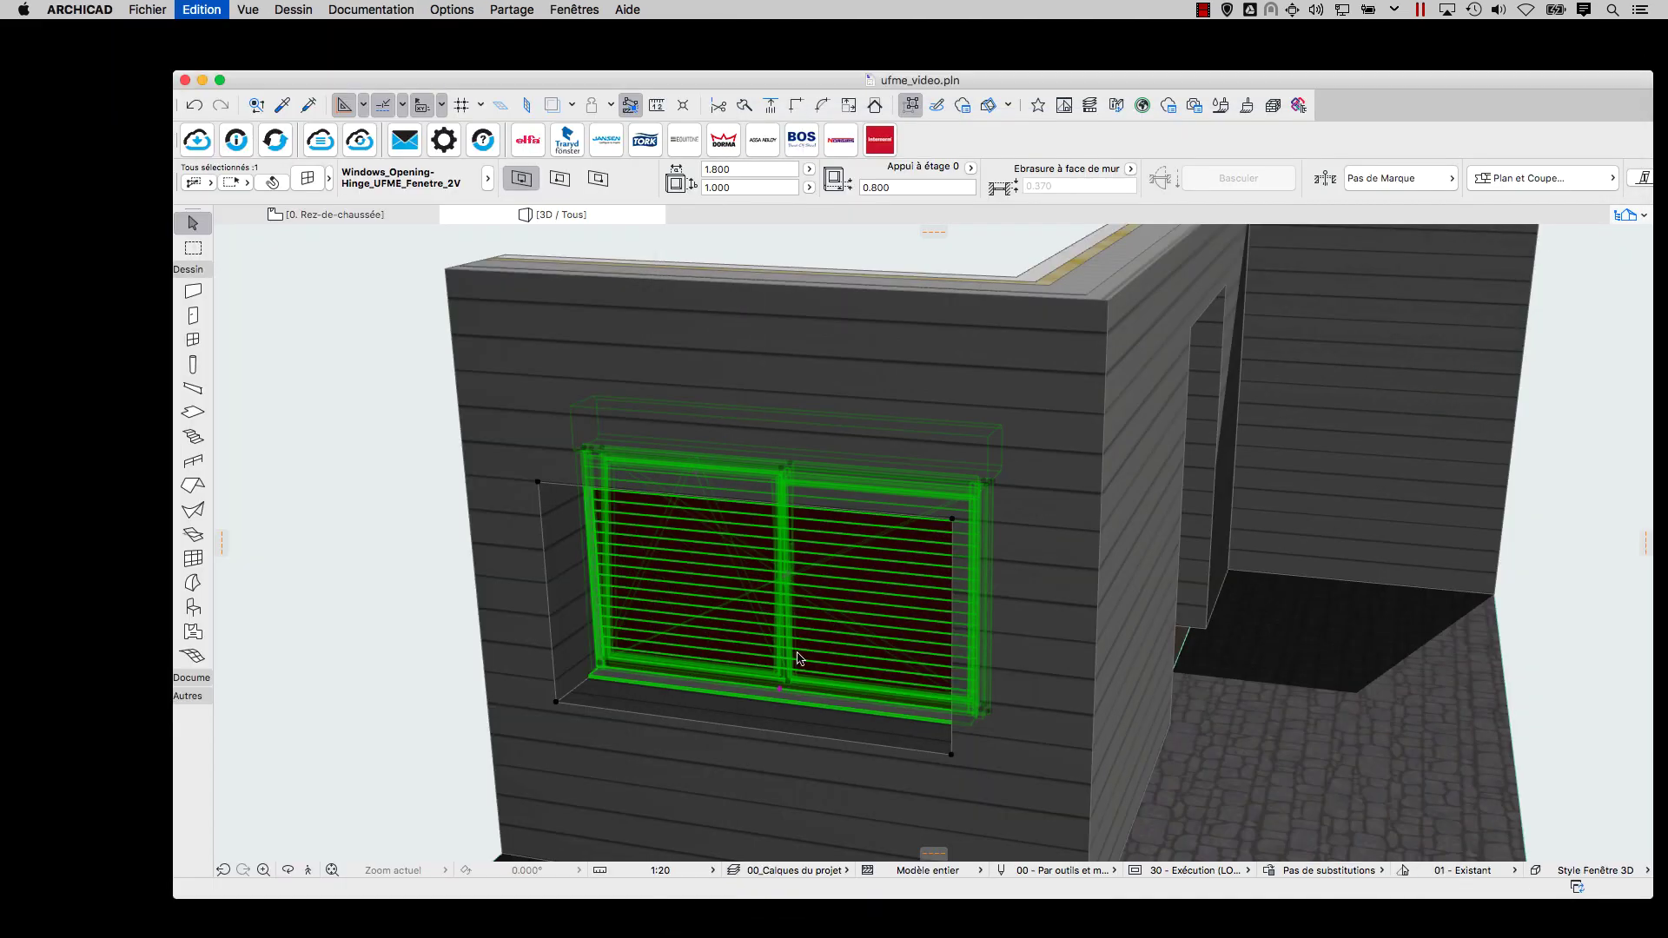
left_click(596, 574)
left_click(765, 795)
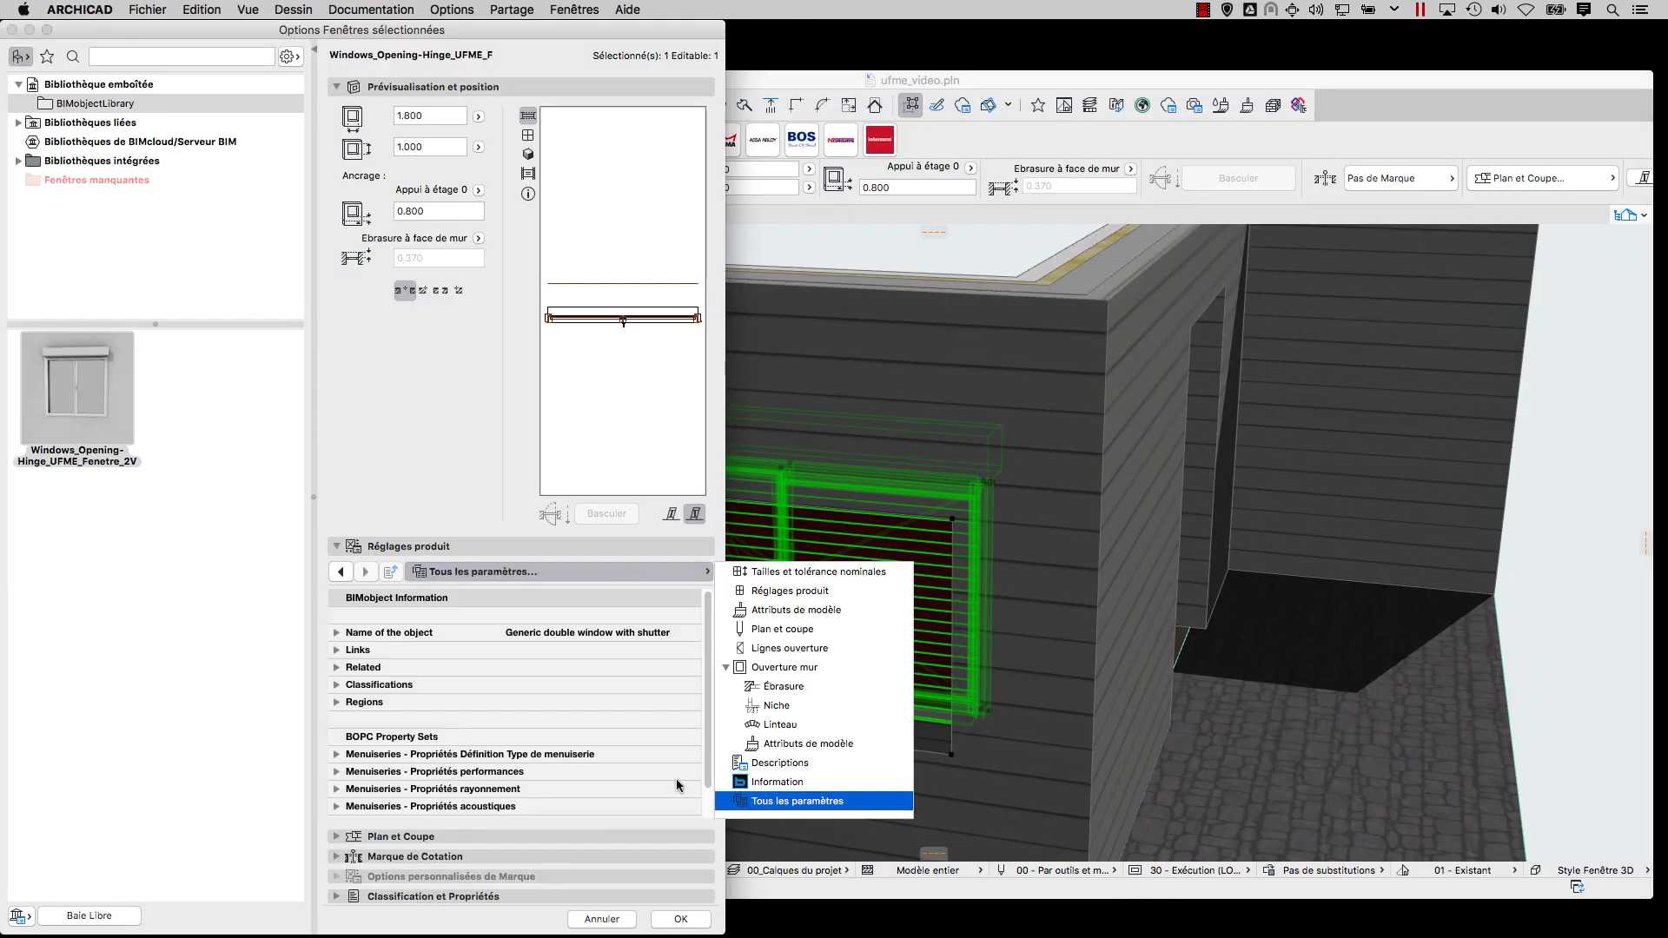
left_click(339, 754)
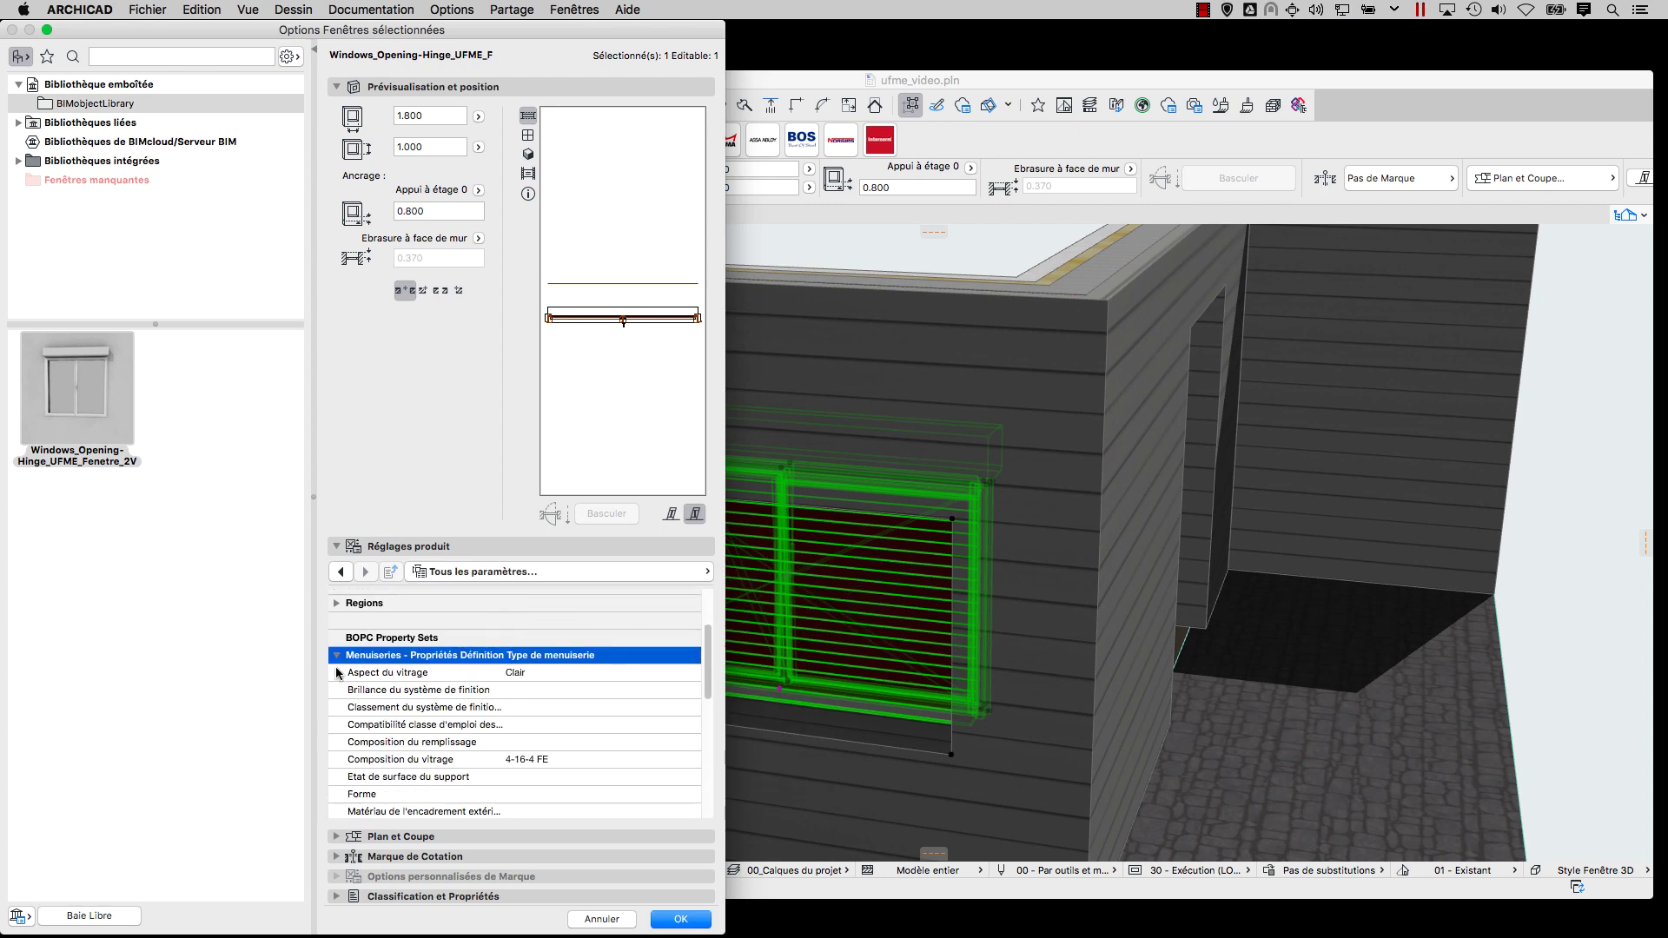
scroll(467, 717, "down", 5)
left_click(337, 743)
scroll(469, 705, "down", 4)
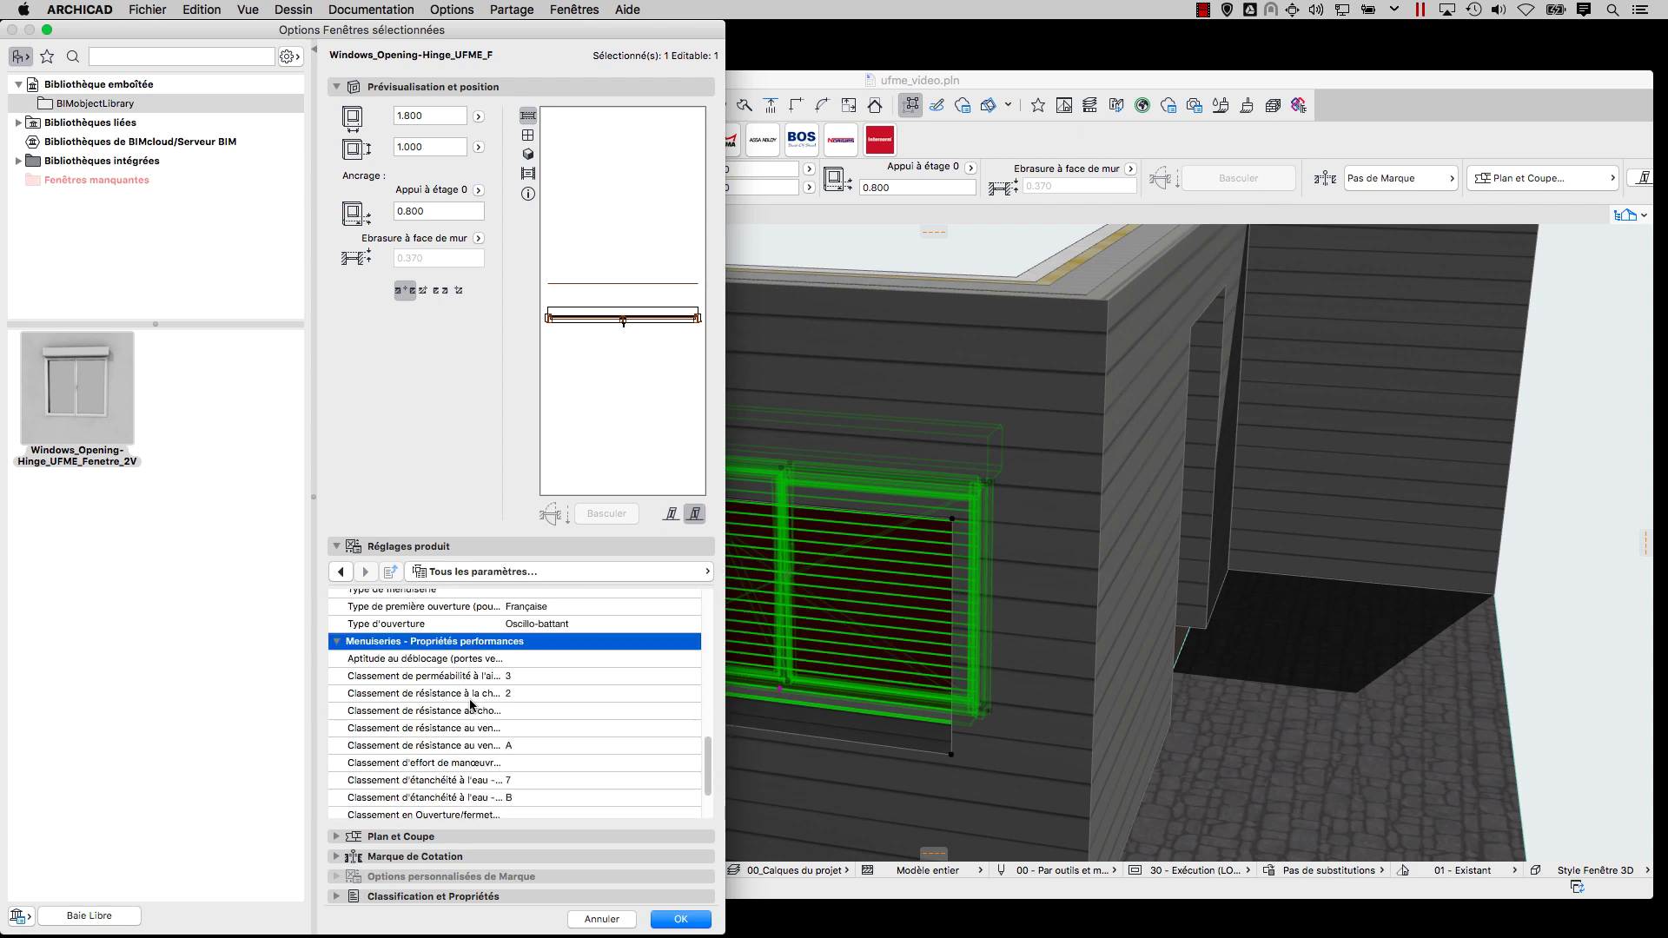
left_click(336, 768)
scroll(453, 759, "down", 5)
scroll(451, 744, "down", 3)
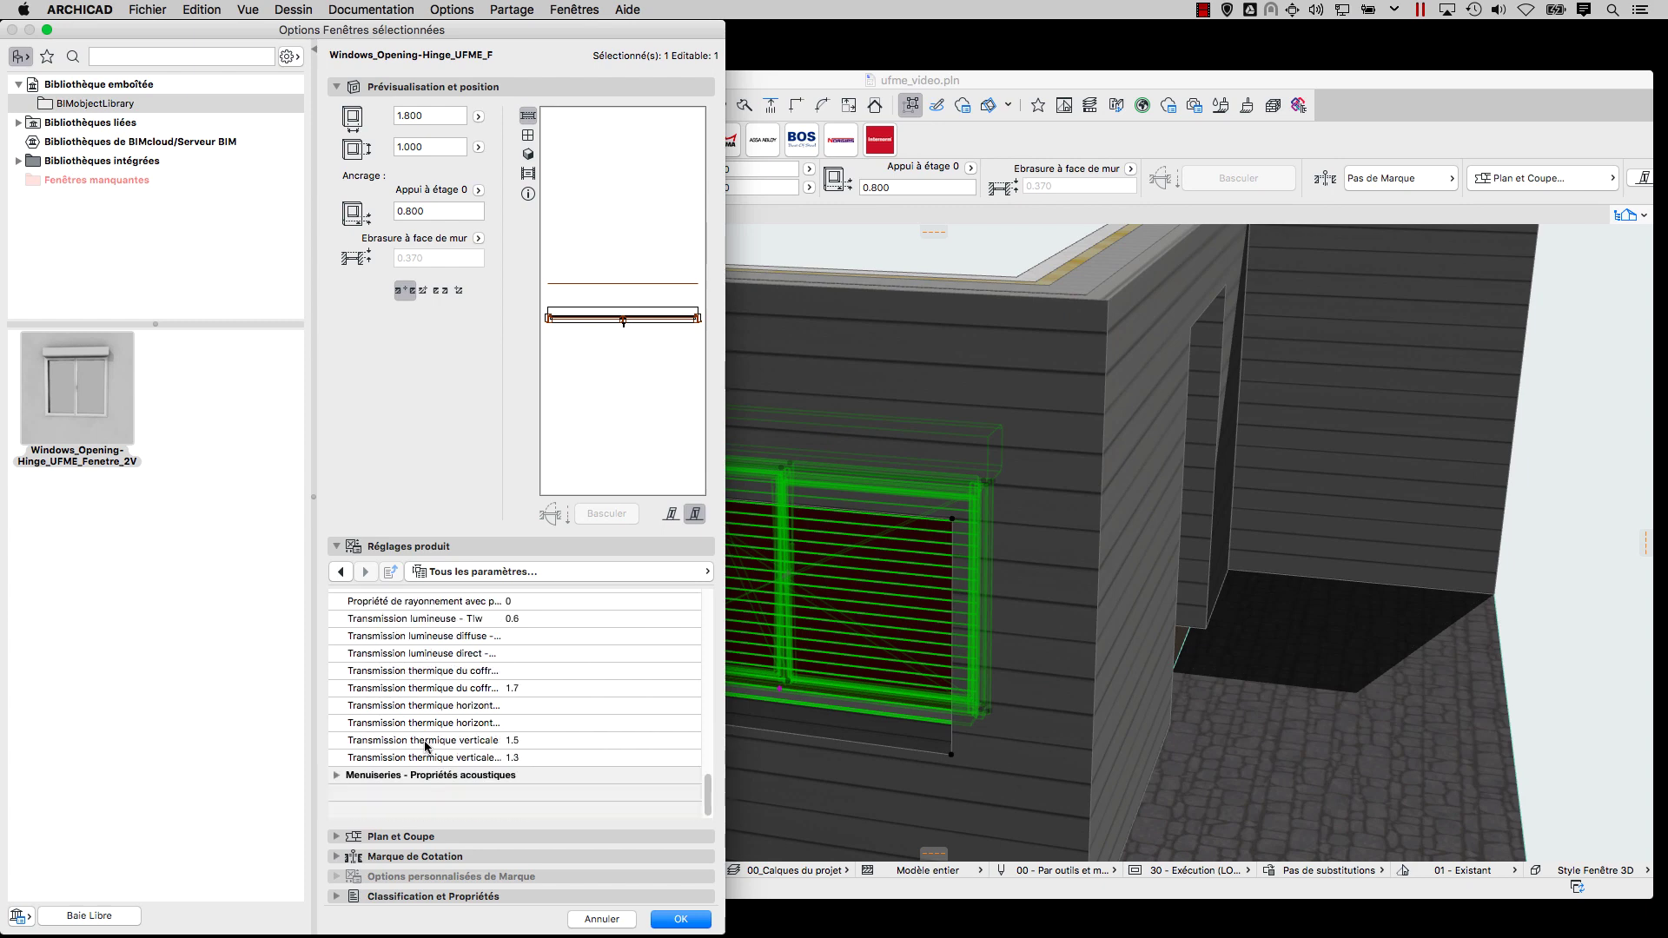
left_click(339, 782)
scroll(458, 753, "down", 4)
left_click(681, 920)
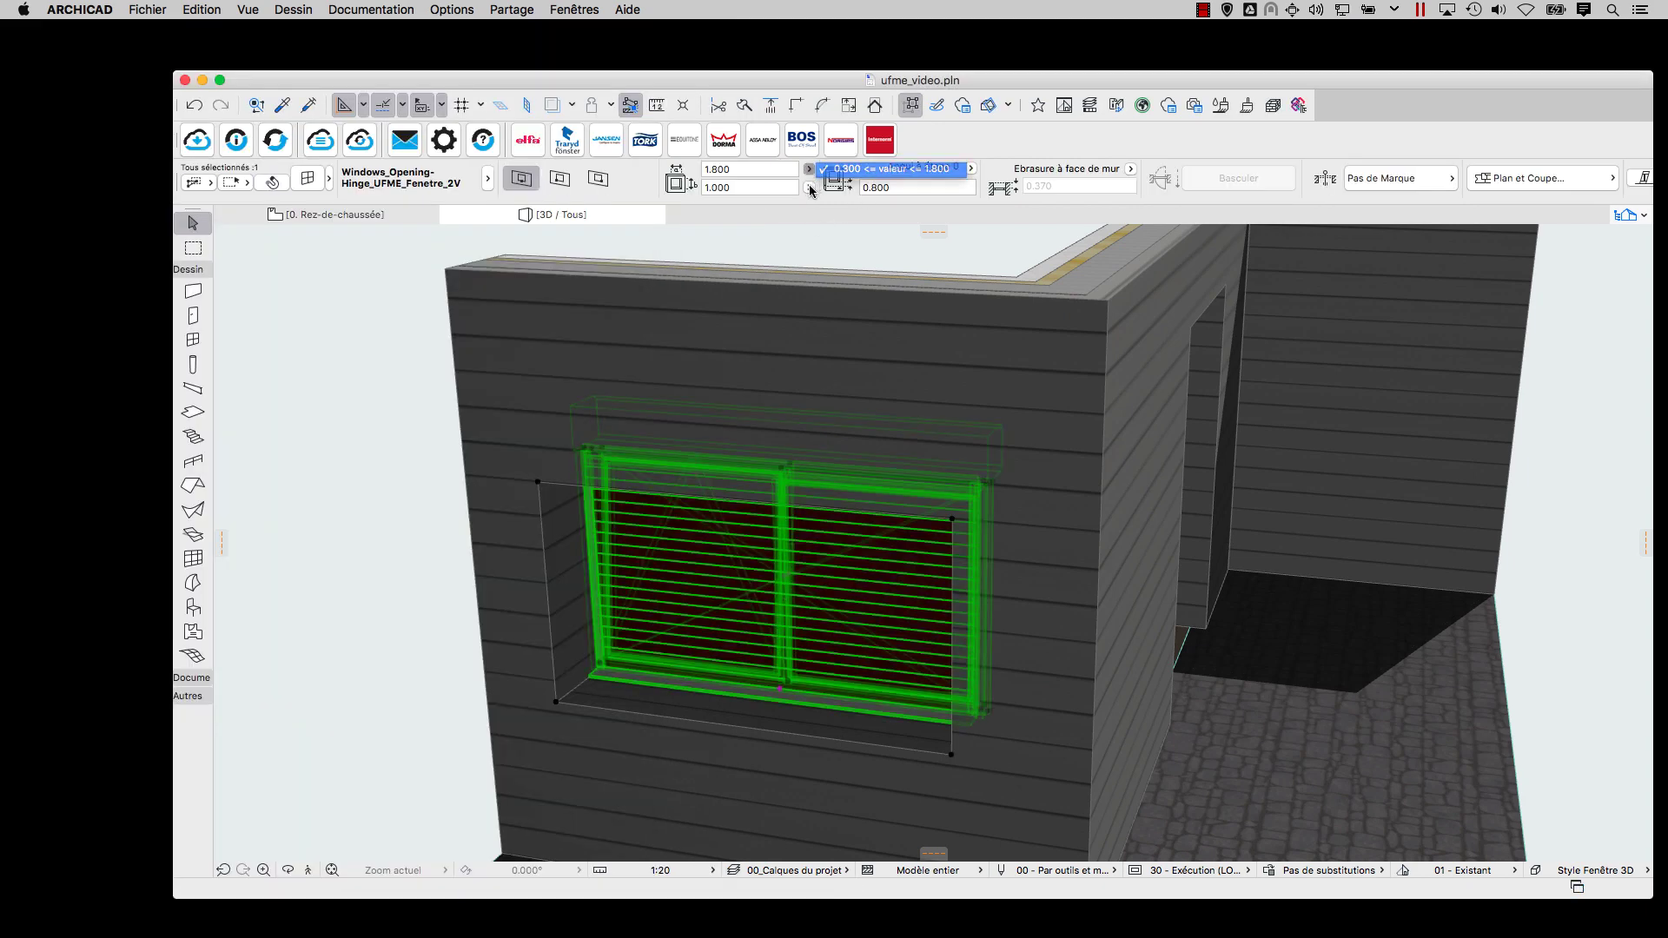
Deselect the window and inspect the finished model with its shuttered window in 3D.
key("Escape")
key("Escape")
scroll(715, 618, "down", 3)
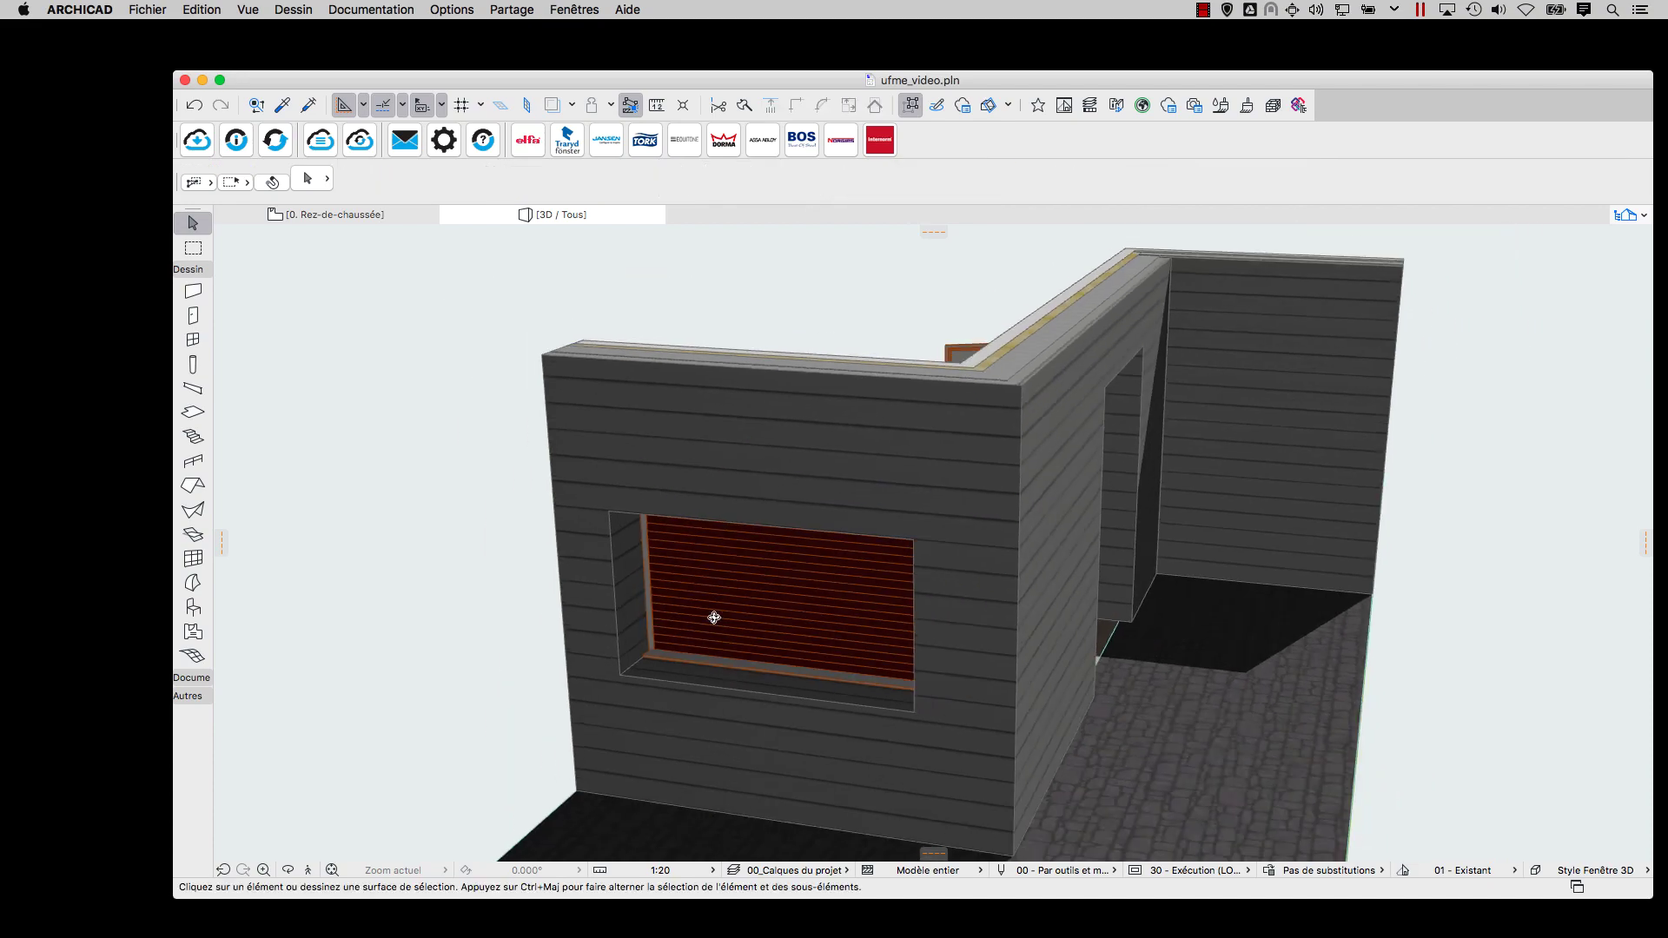
middle_click_drag(715, 618, 981, 486, "shift")
scroll(965, 483, "up", 4)
scroll(965, 484, "down", 5)
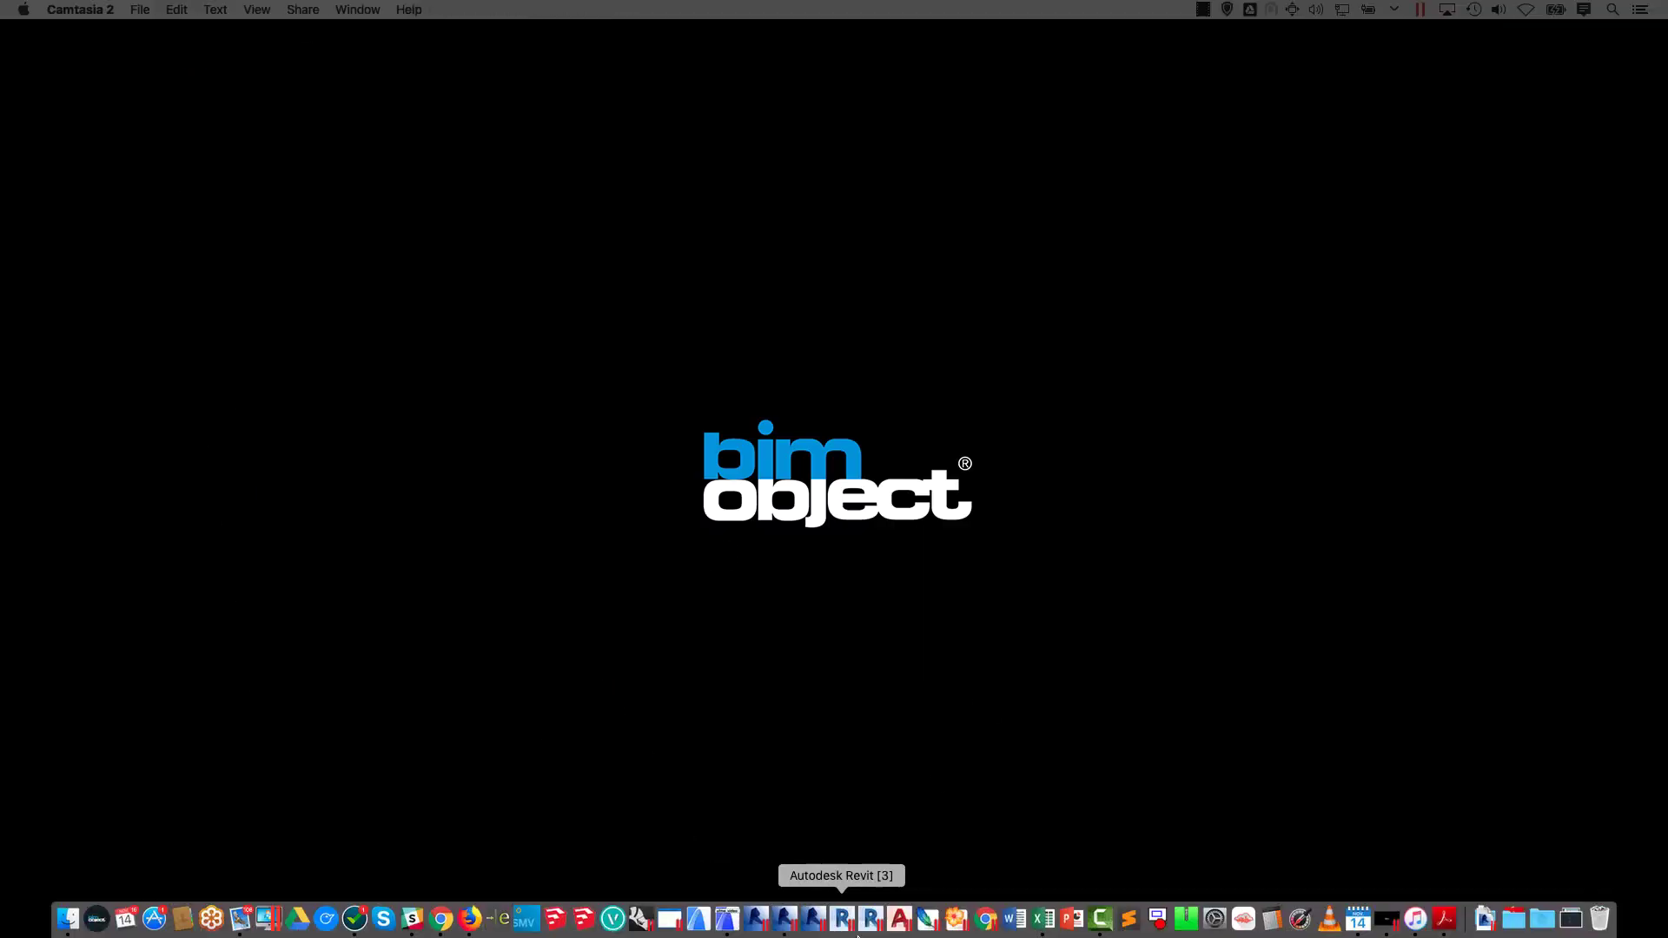
Switch to Autodesk Revit and load UFME's double sliding window Revit family through the BIMobject add-on, overwriting only the existing geometry.
left_click(841, 919)
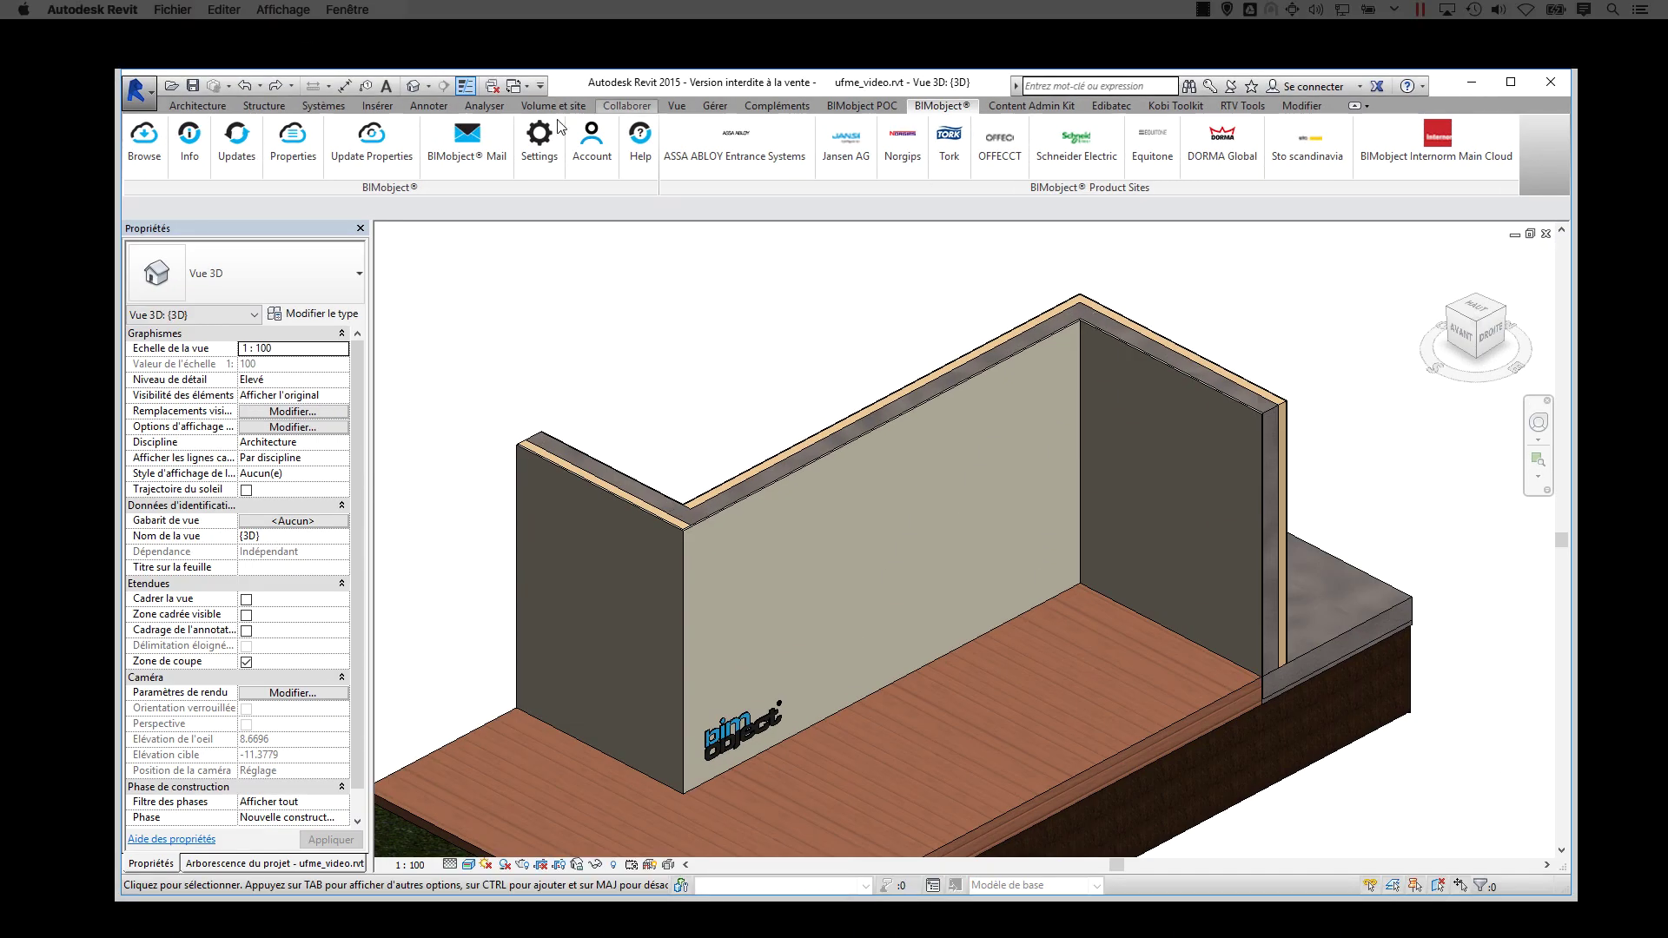
left_click(144, 139)
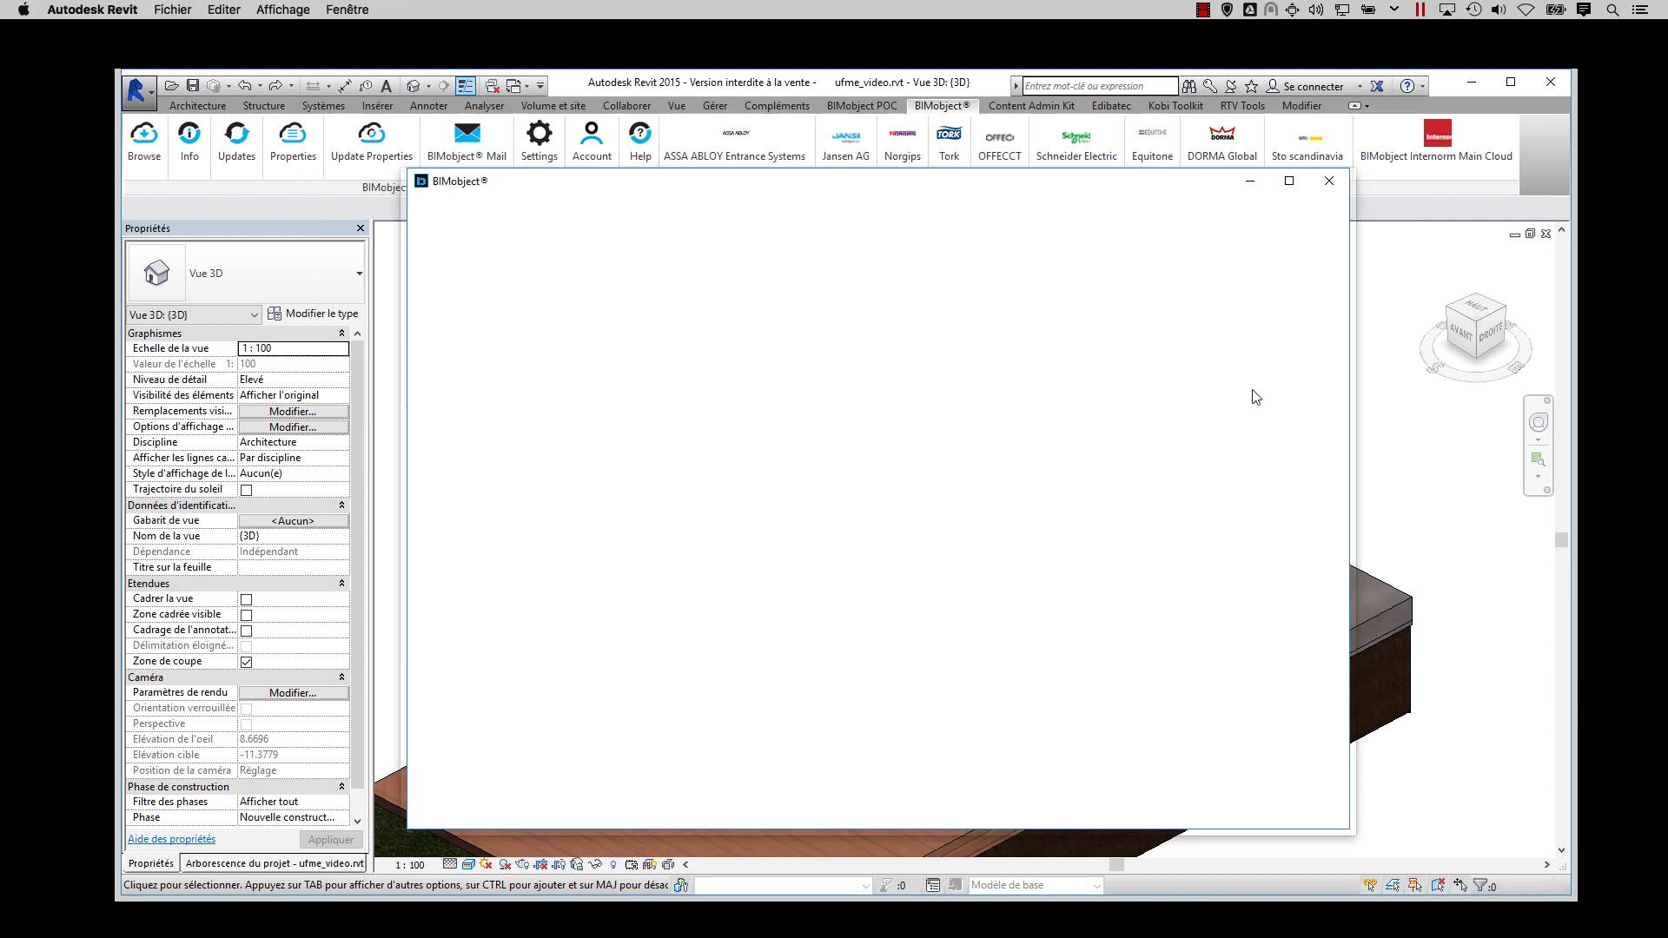
scroll(1025, 520, "down", 3)
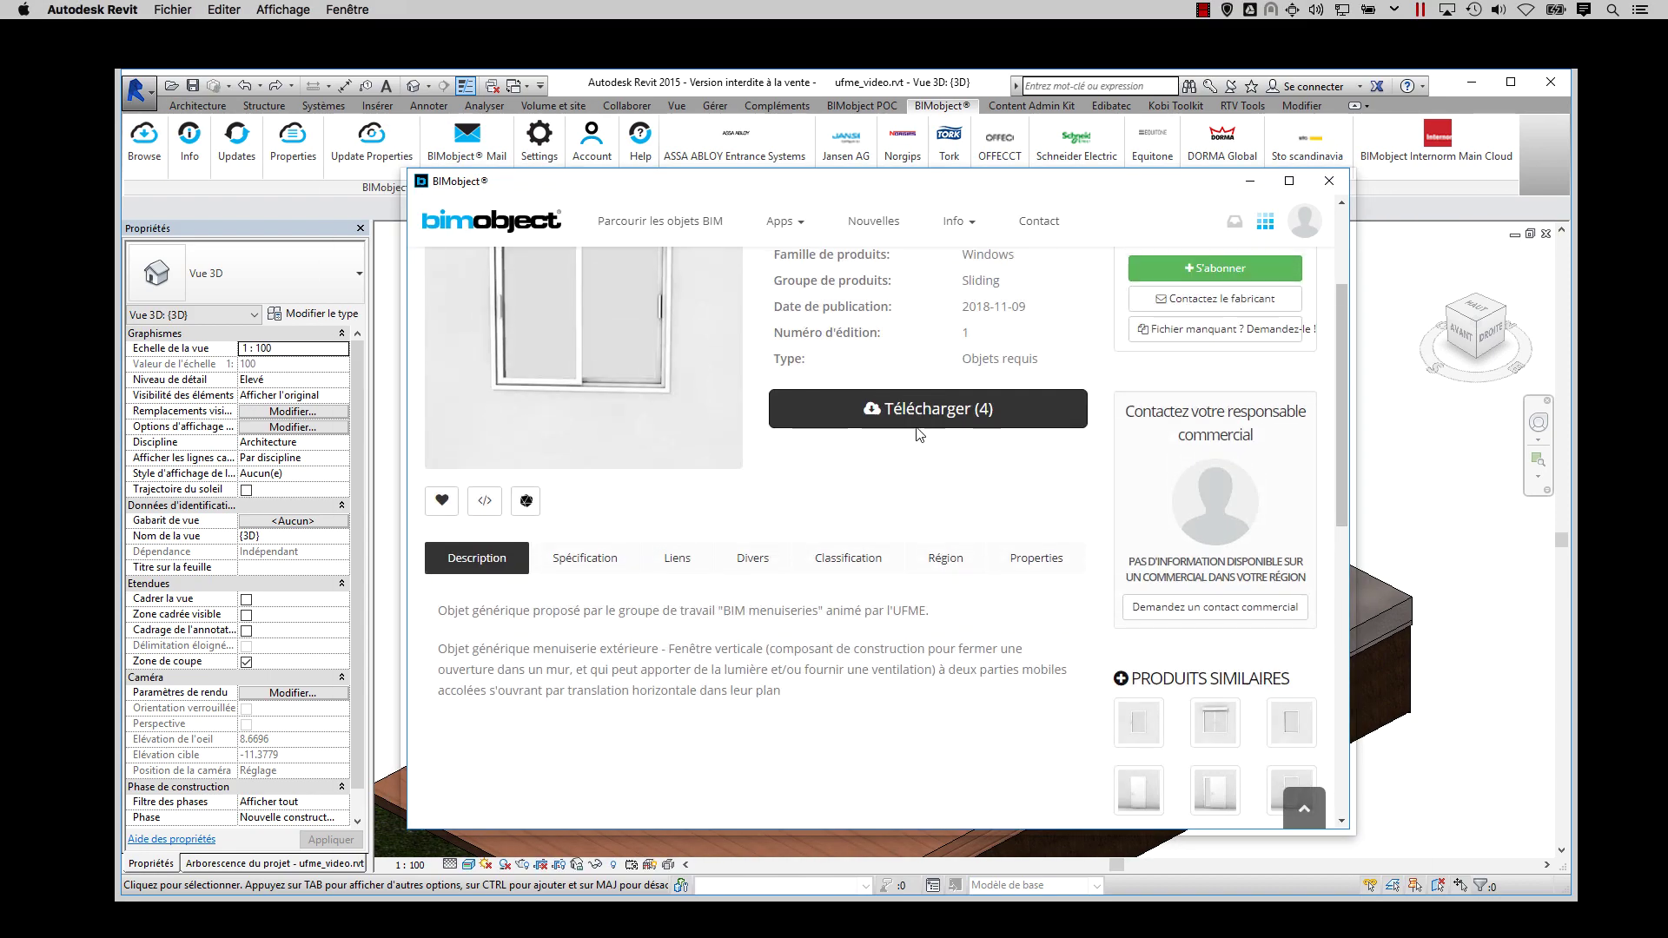
scroll(917, 428, "up", 3)
left_click(968, 603)
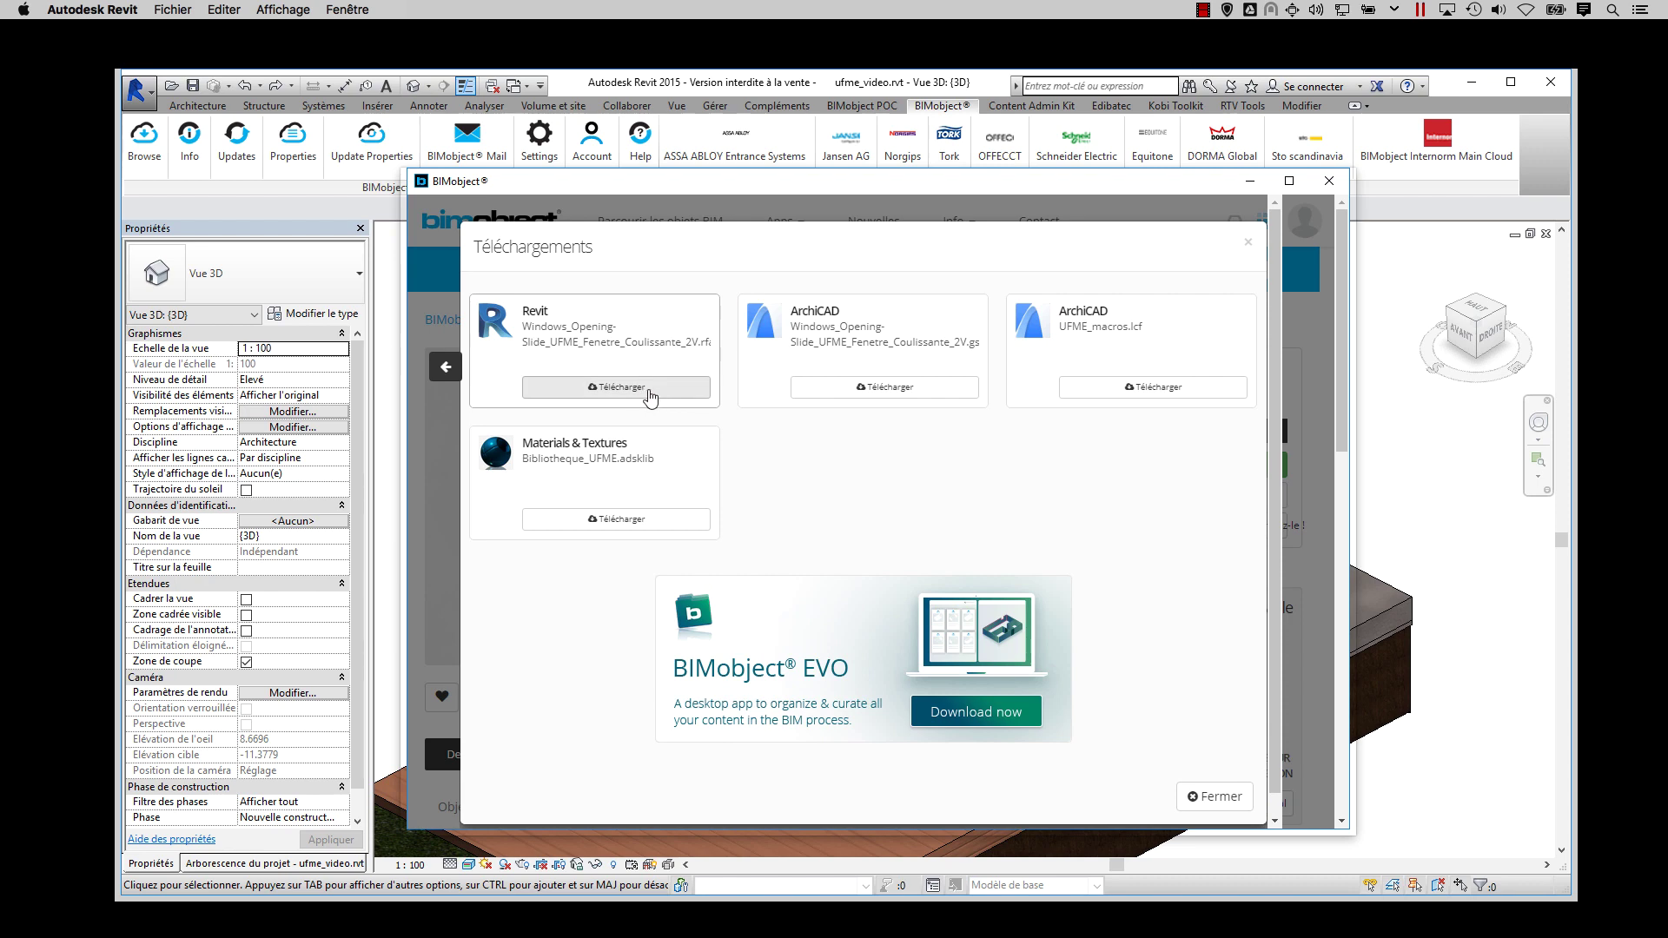
left_click(648, 393)
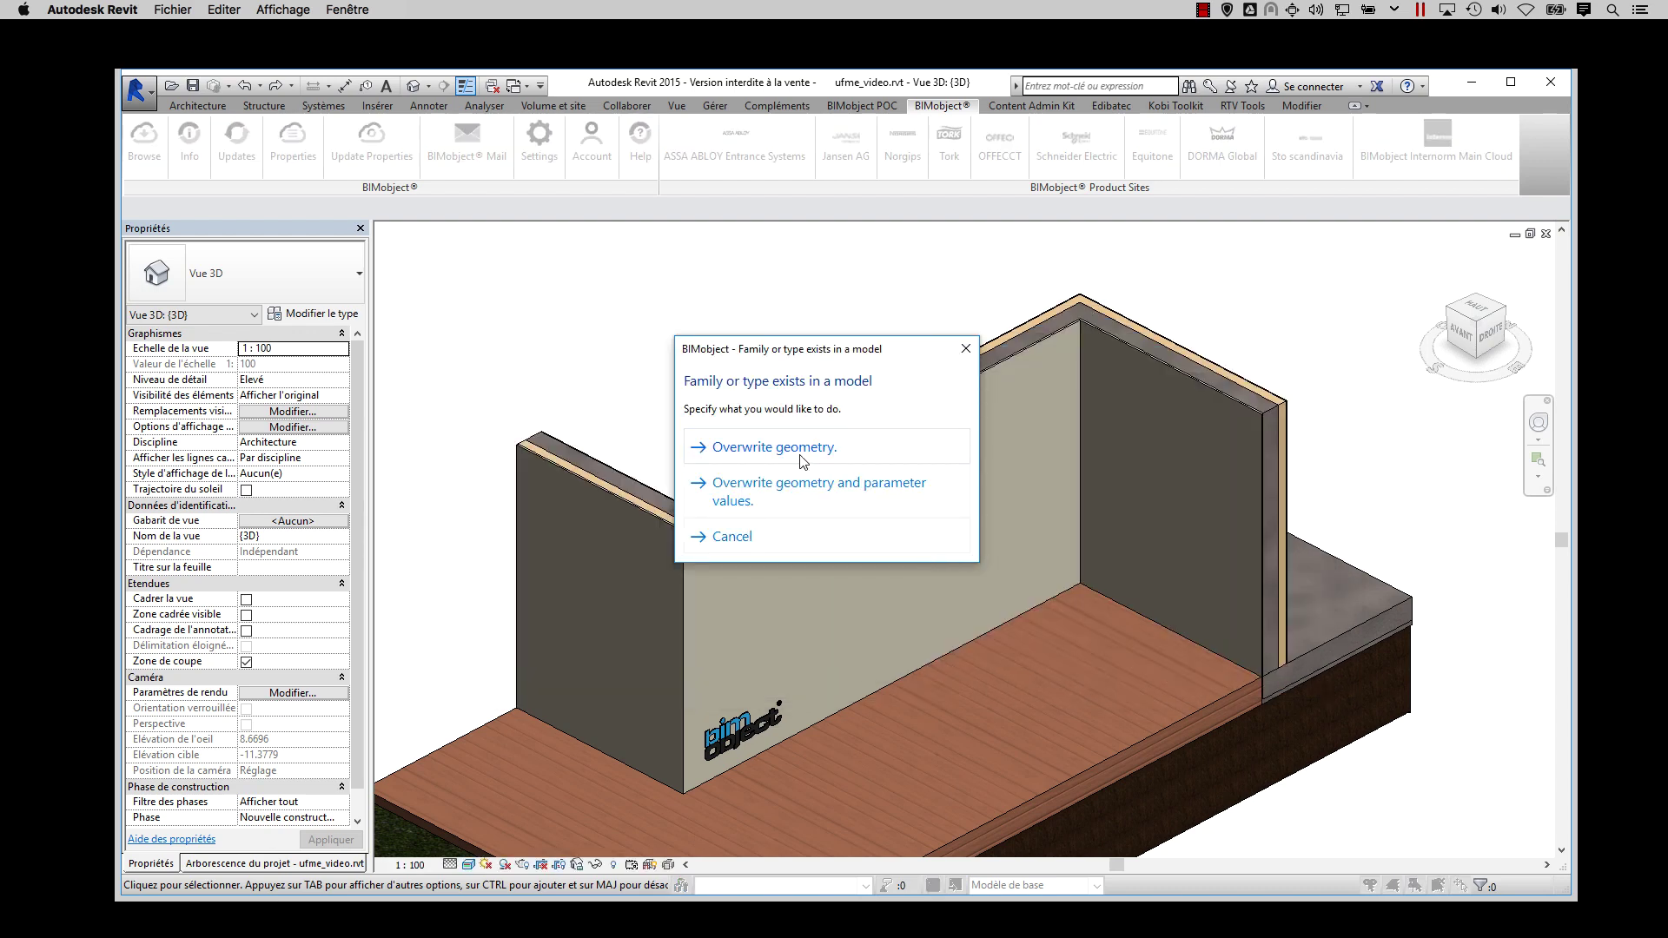
left_click(800, 448)
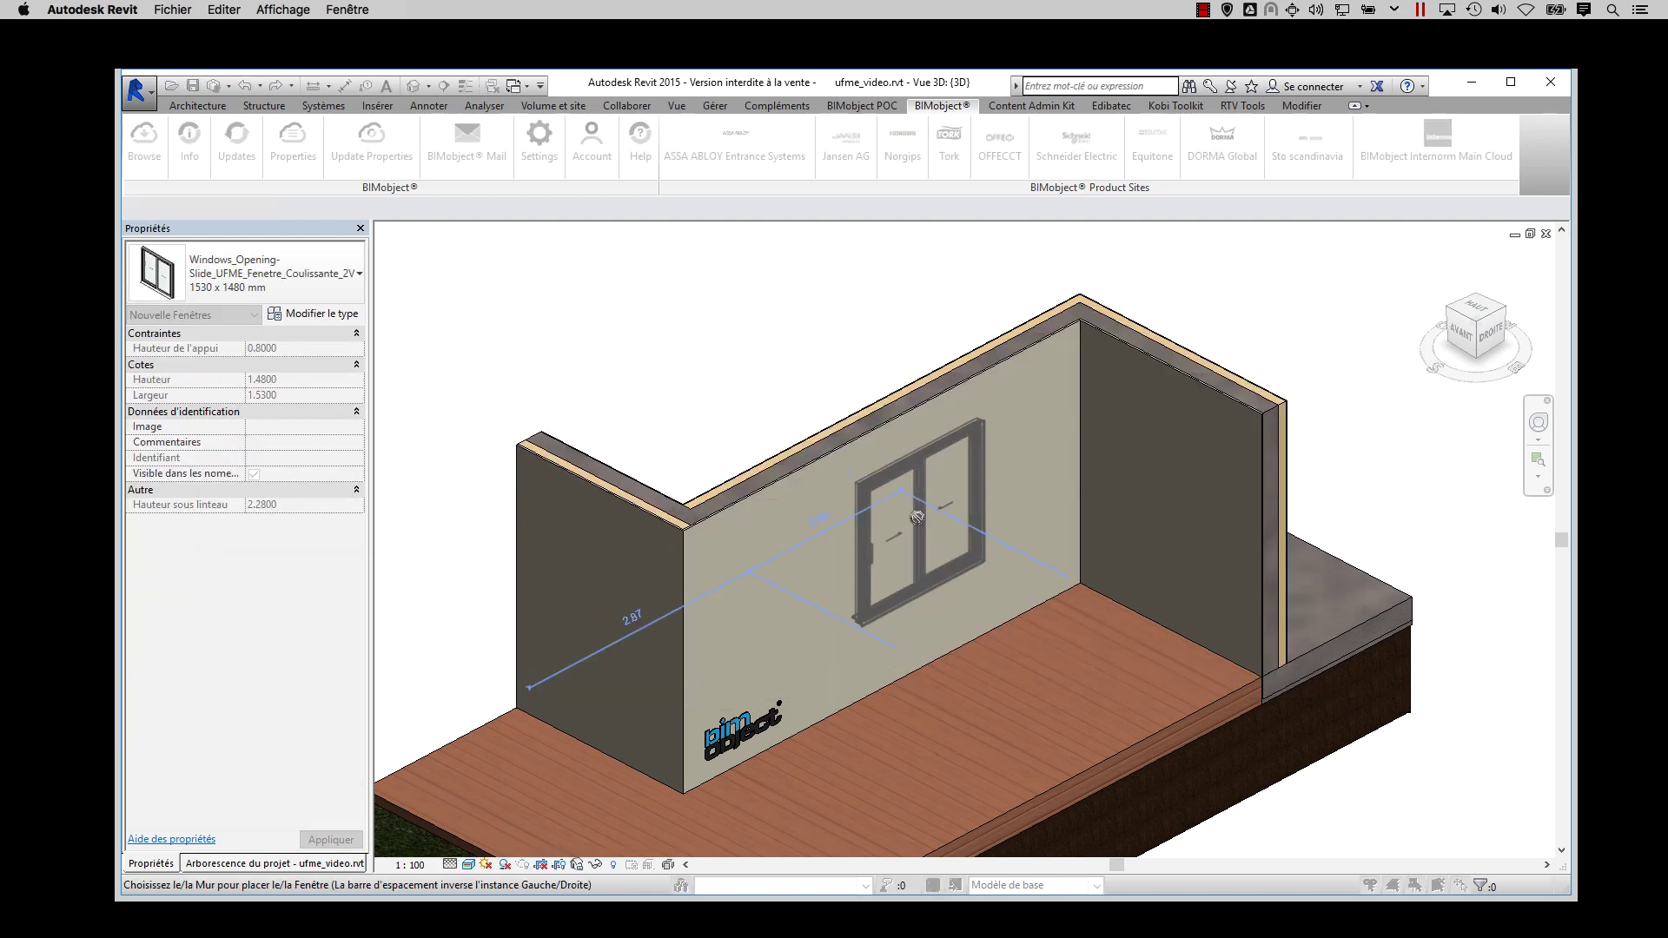
Place the sliding window in the long wall and change the 3D view's visual style to flat, untextured colours.
left_click(917, 518)
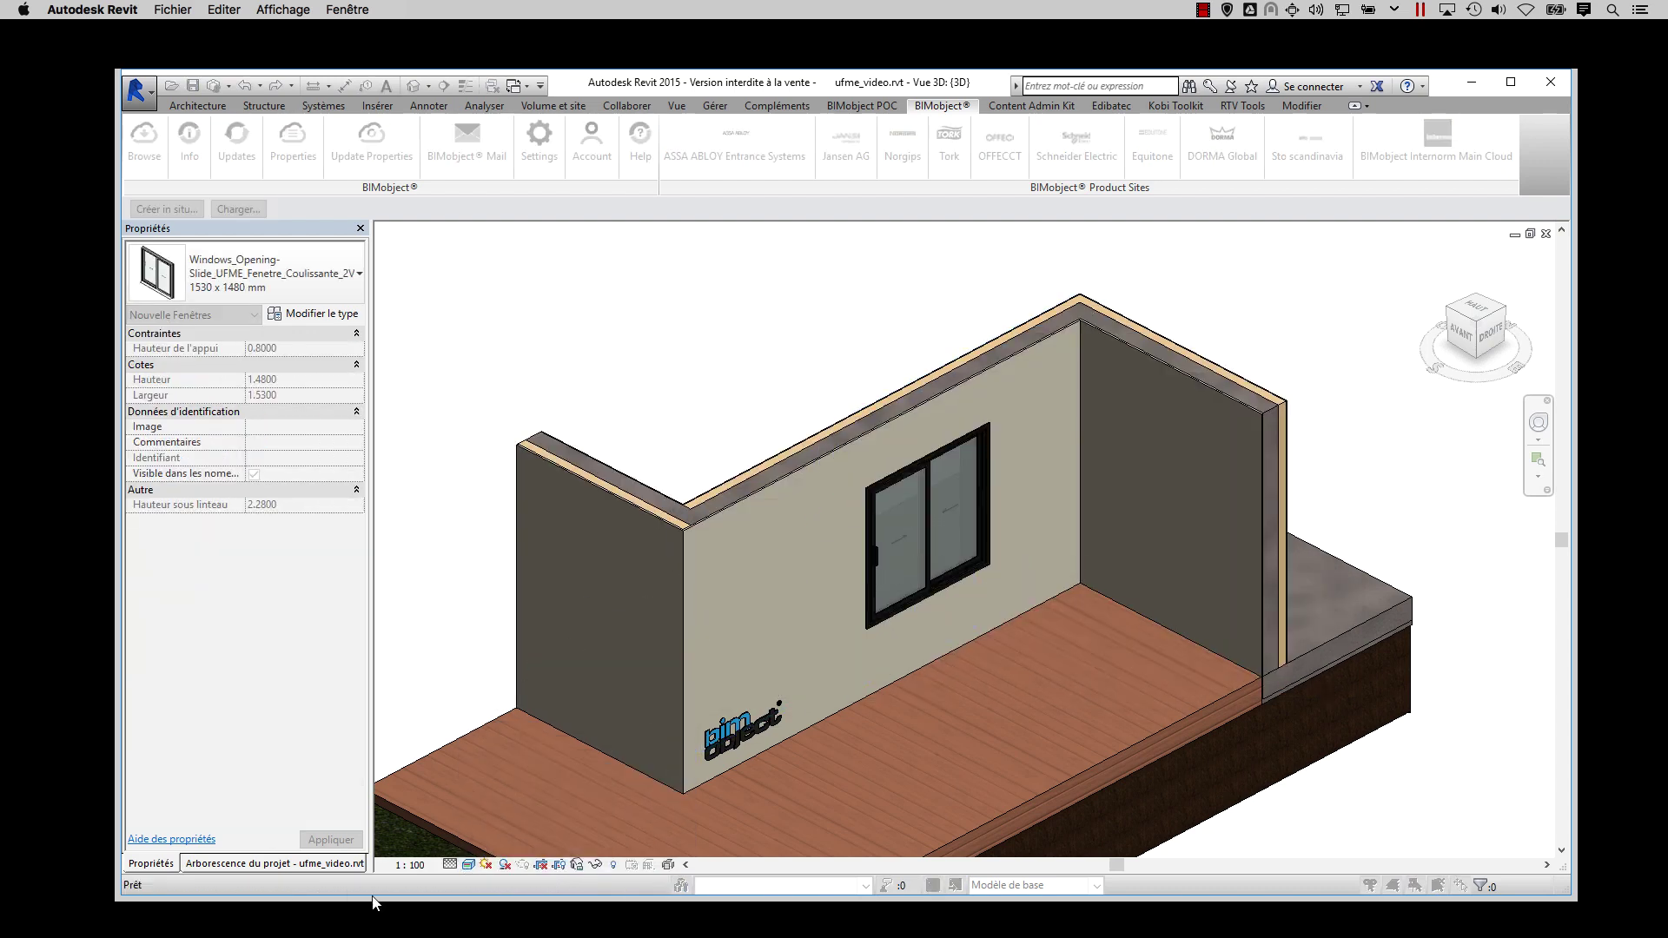
left_click(470, 865)
left_click(522, 810)
Flip the placed sliding window's orientation in the wall.
left_click(954, 534)
key("space")
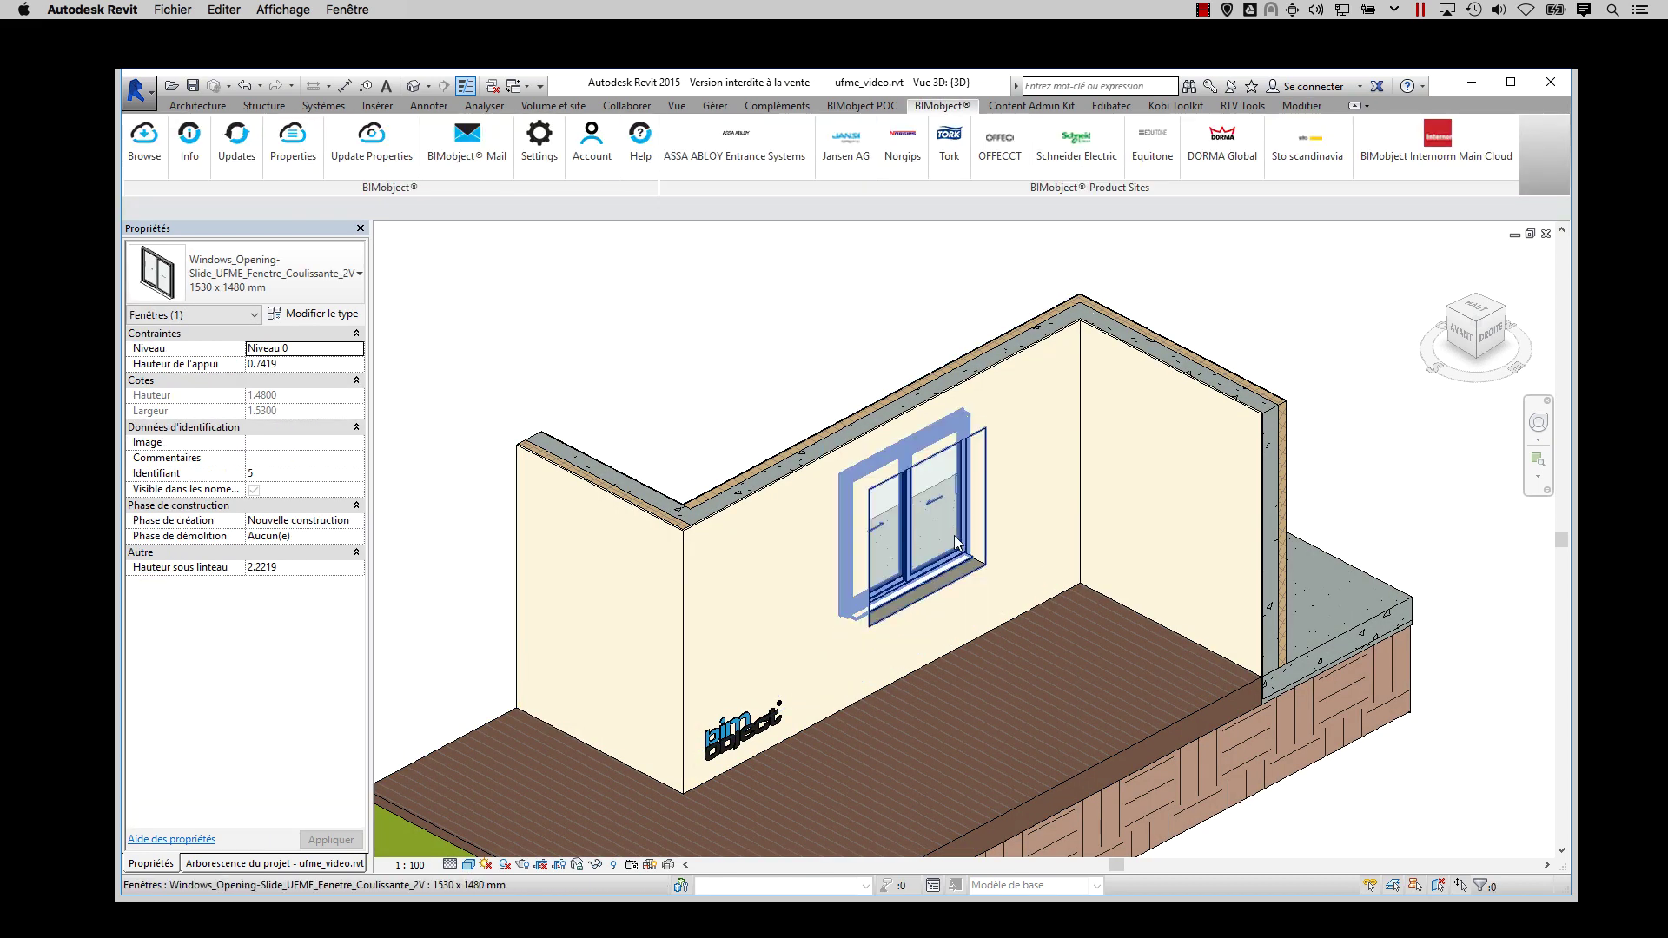
scroll(955, 541, "up", 3)
Examine the sliding window's type properties, including colours, rough dimensions and identification data, and close them without changes.
left_click(919, 563)
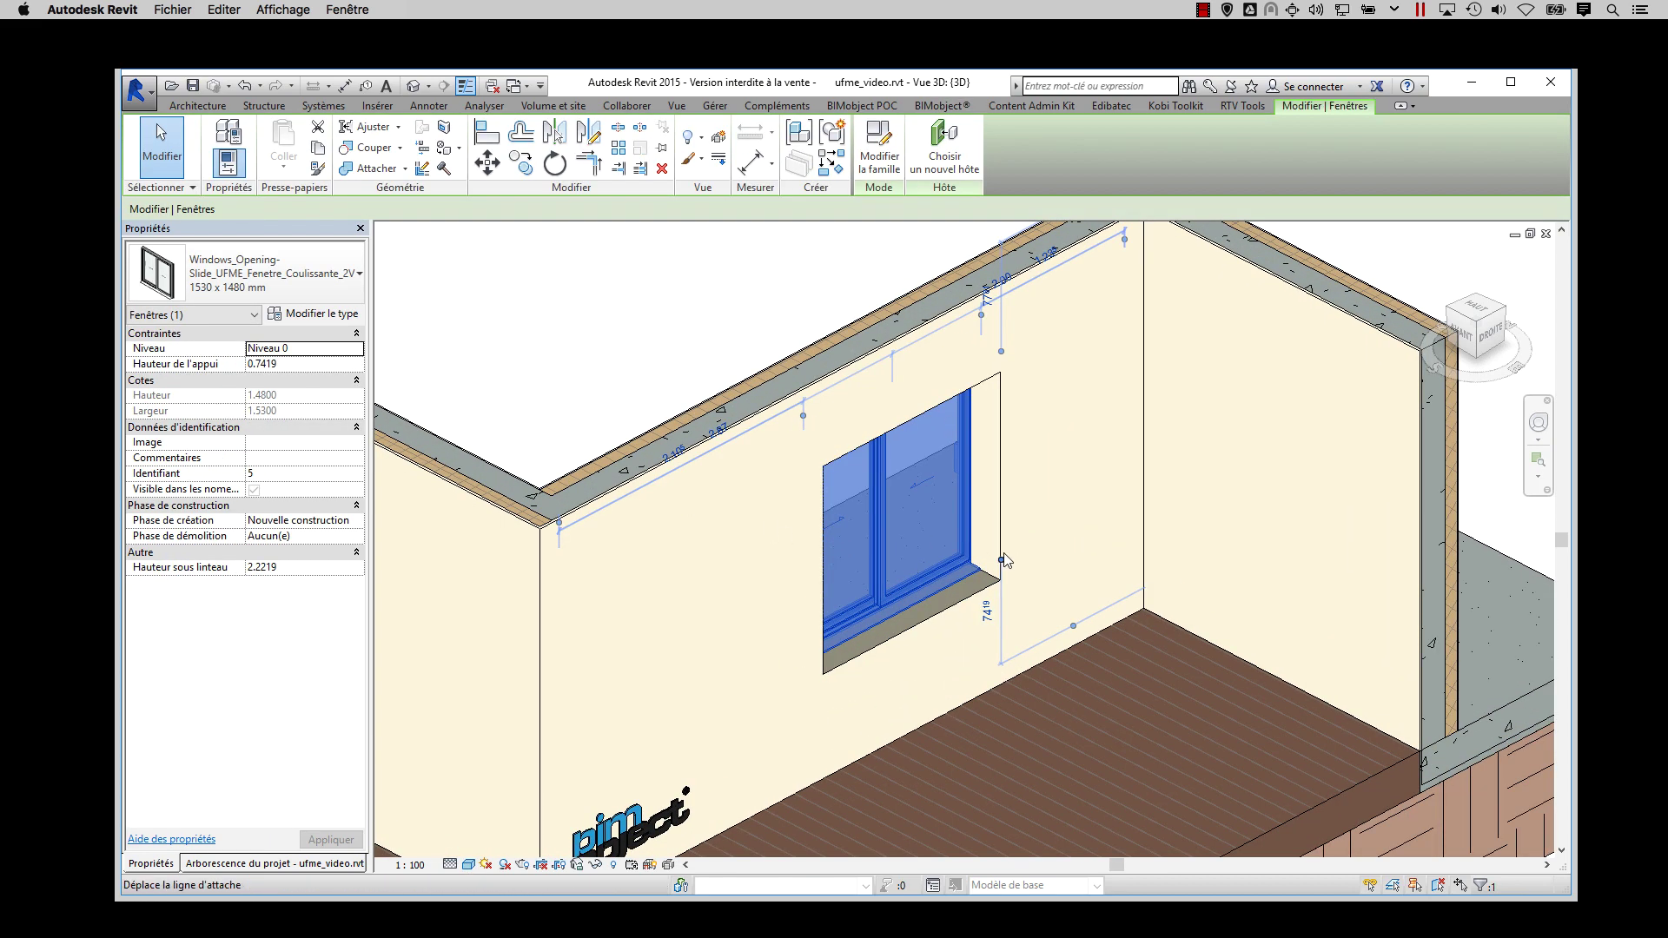
left_click(341, 316)
left_click_drag(611, 322, 499, 264)
scroll(435, 509, "down", 2)
scroll(435, 510, "up", 1)
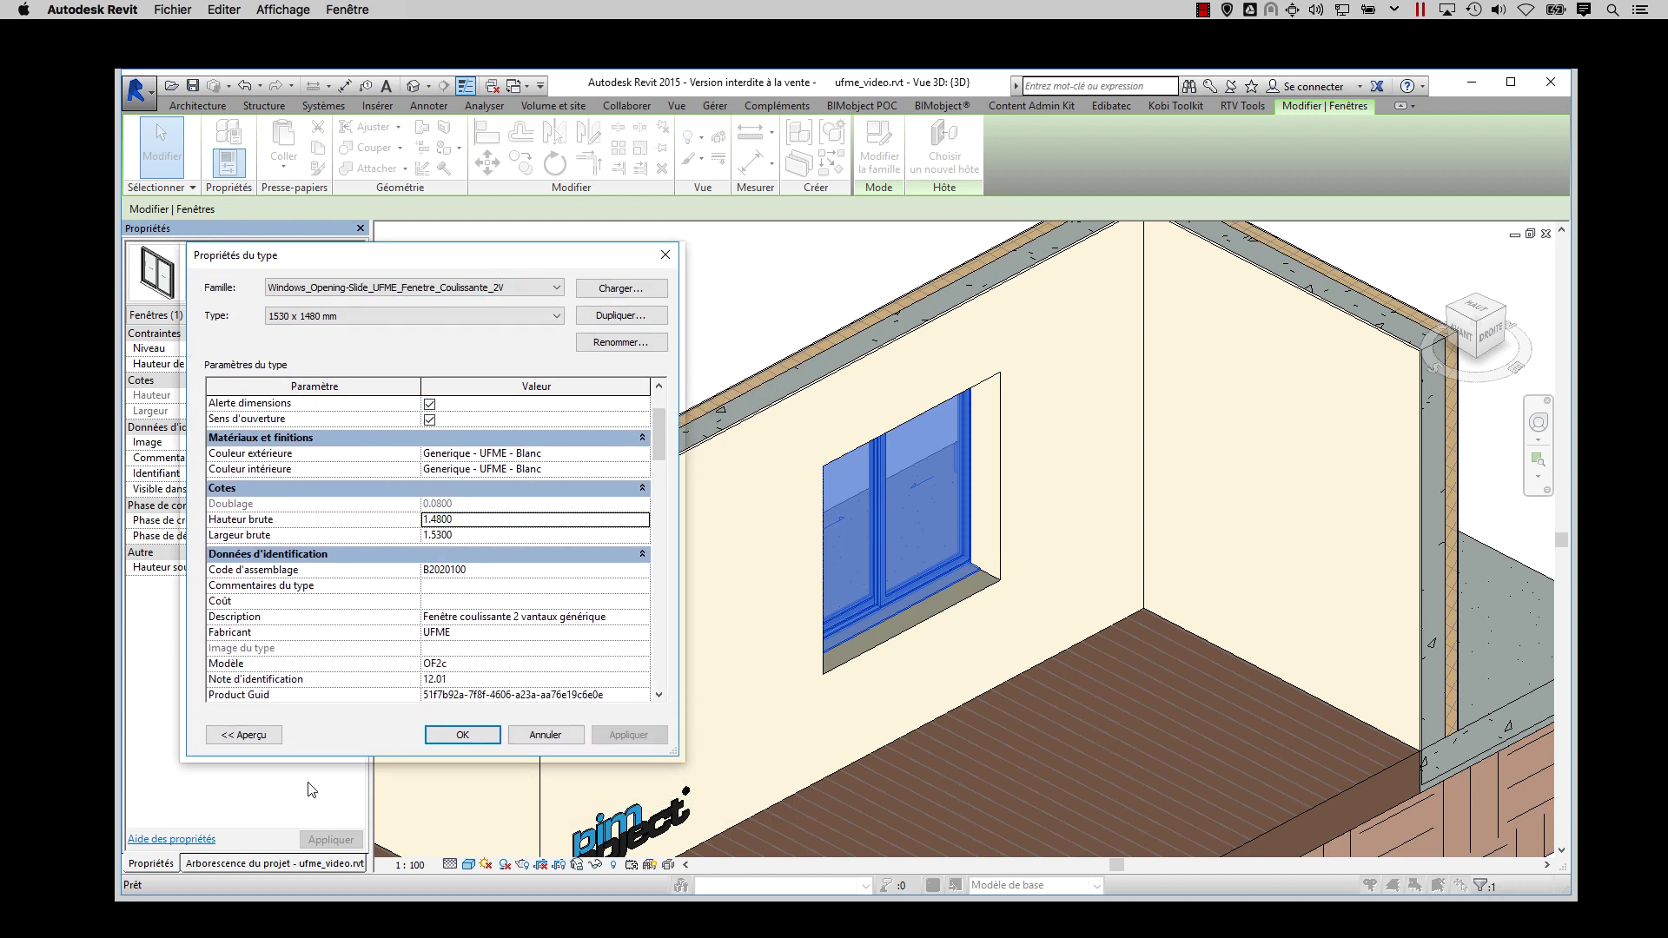
key("Escape")
Open the Niveau 0 floor plan and inspect the deselected sliding window up close.
left_click(231, 865)
double_click(208, 281)
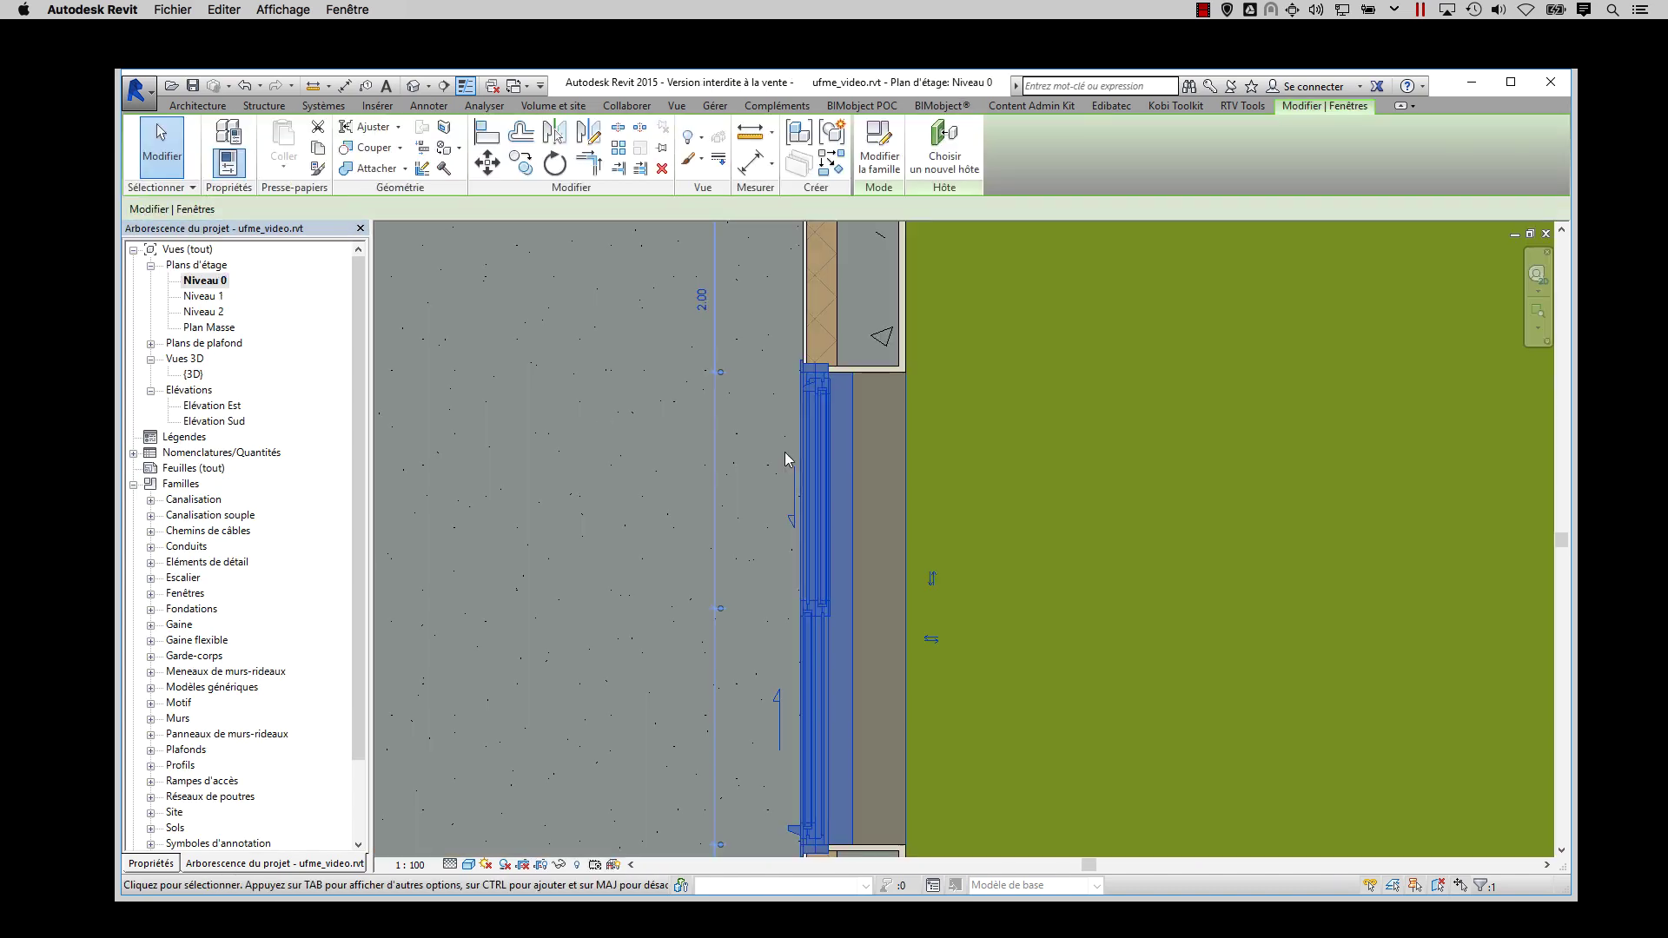
scroll(852, 511, "down", 2)
key("Escape")
scroll(834, 561, "up", 2)
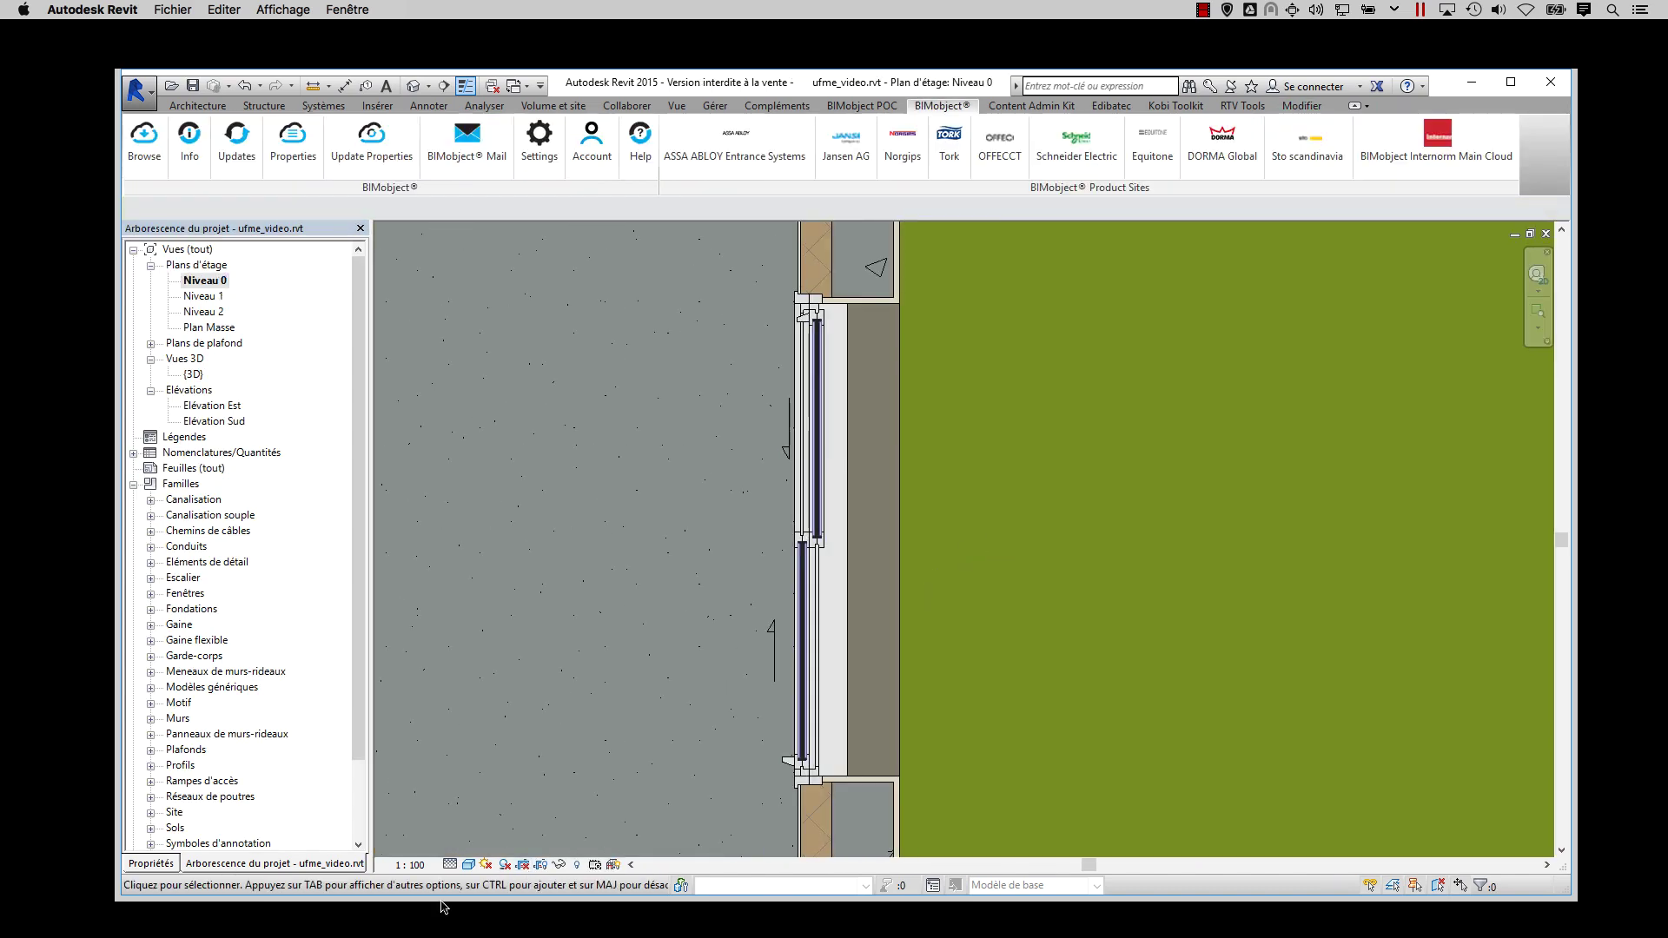
Compare the window's plan representation at the medium and coarse detail levels.
left_click(450, 866)
left_click(473, 831)
left_click(450, 865)
left_click(472, 816)
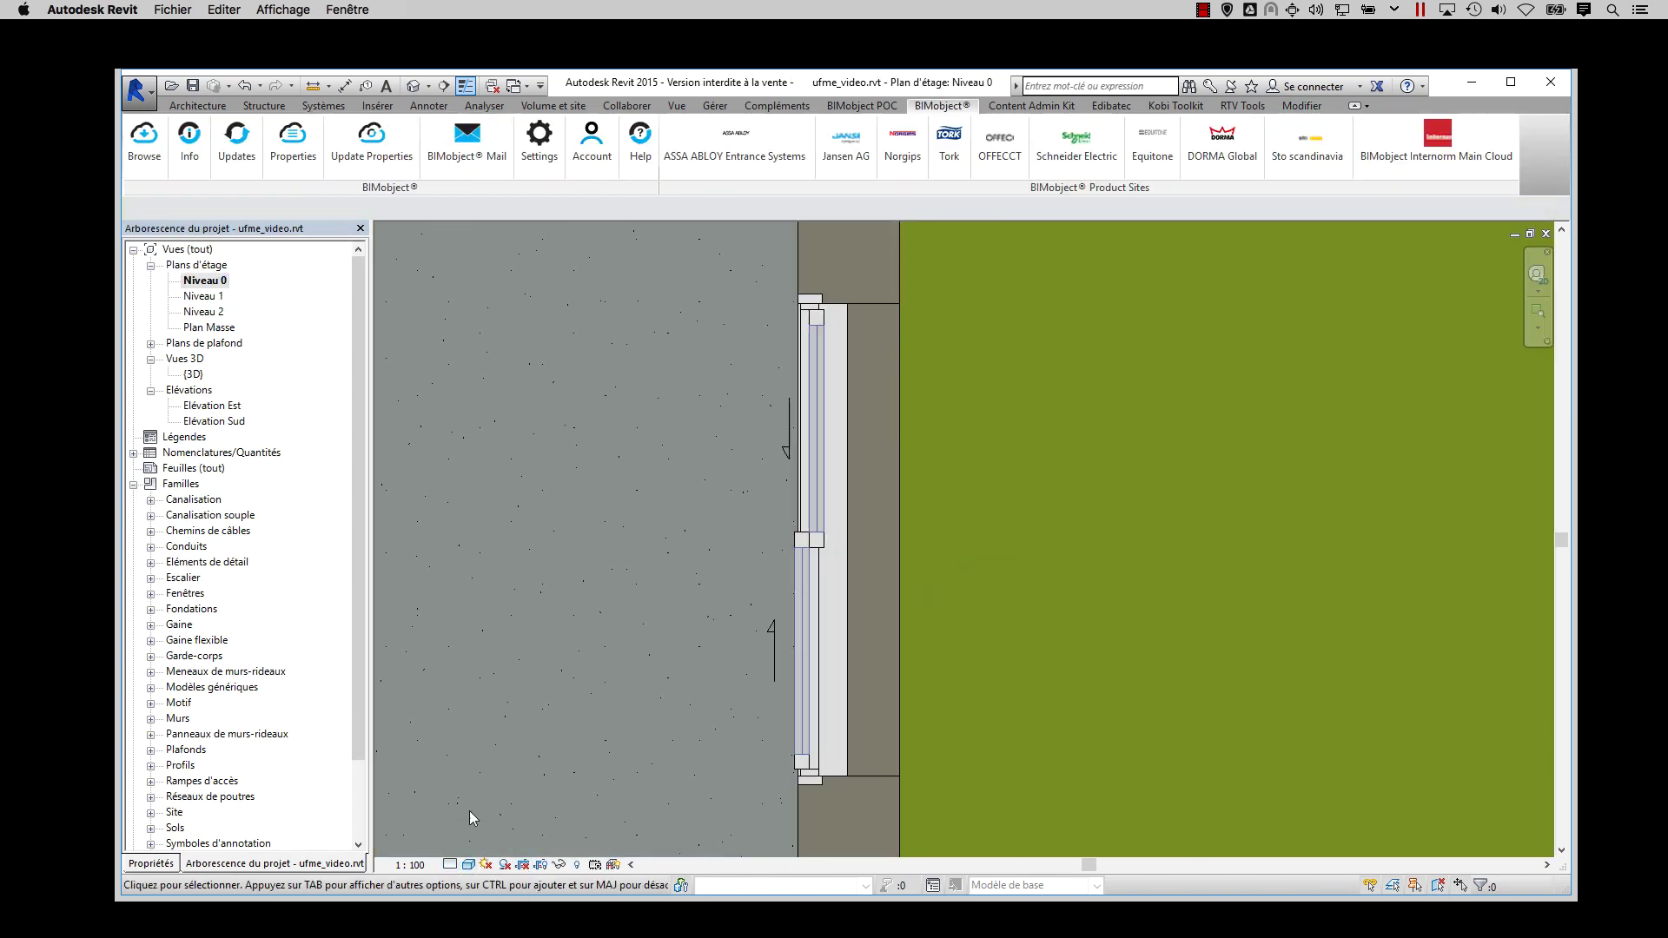
Set the sliding window type's Hauteur brute to 3.0000, accept it and check the window's instance properties.
left_click(822, 554)
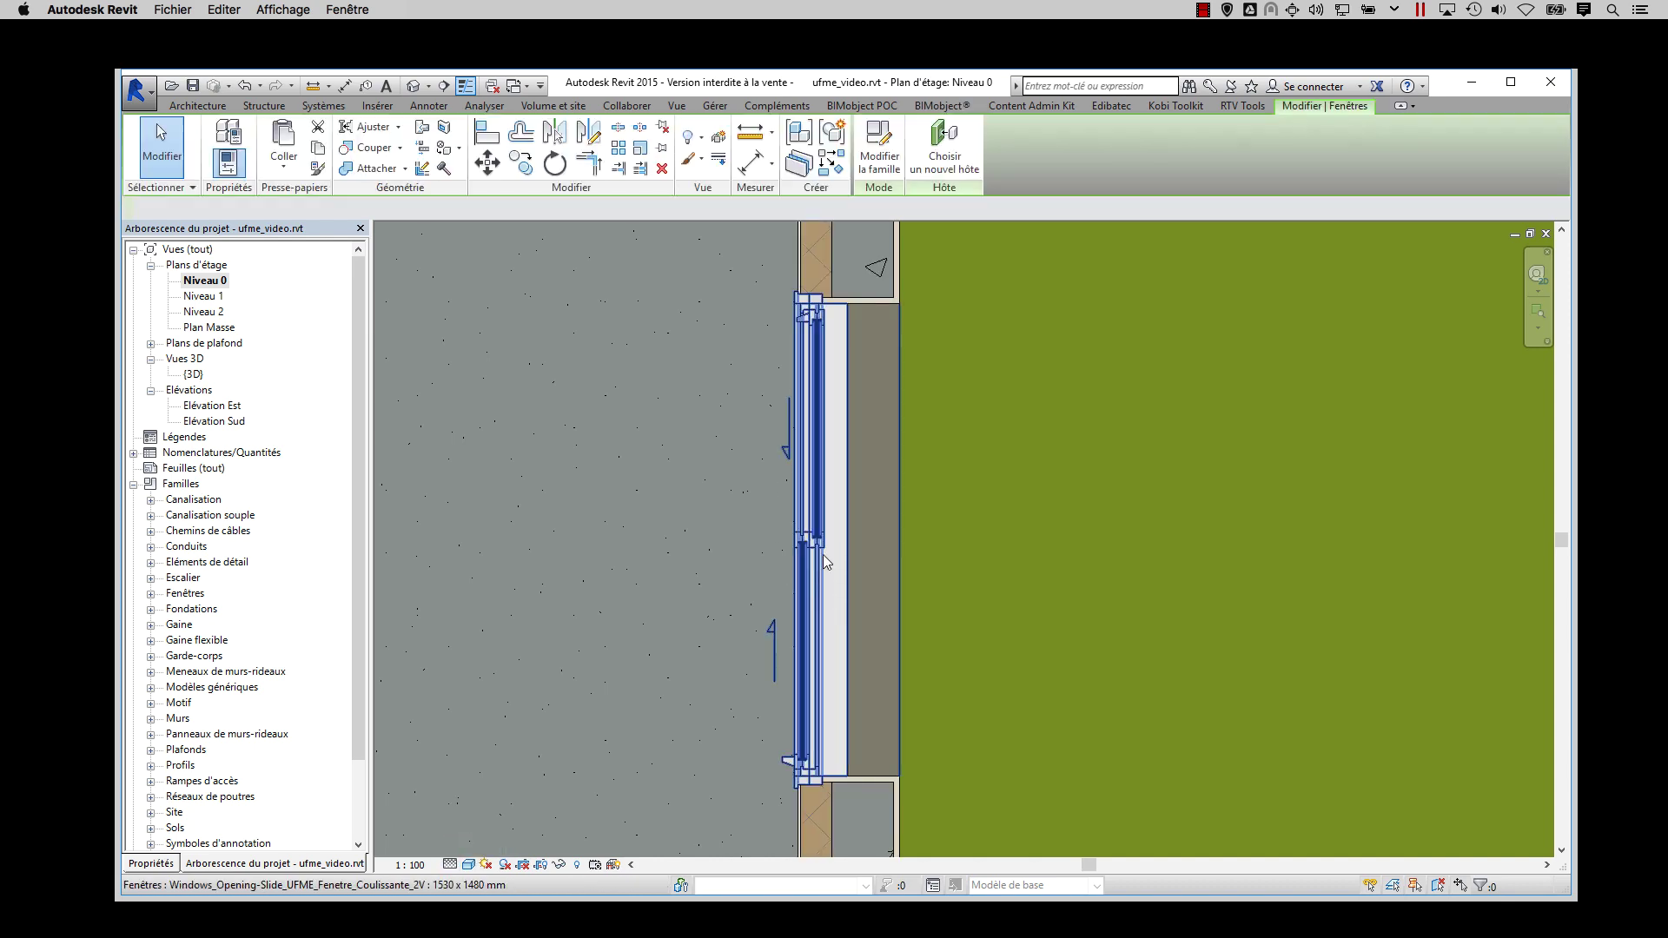
double_click(839, 532)
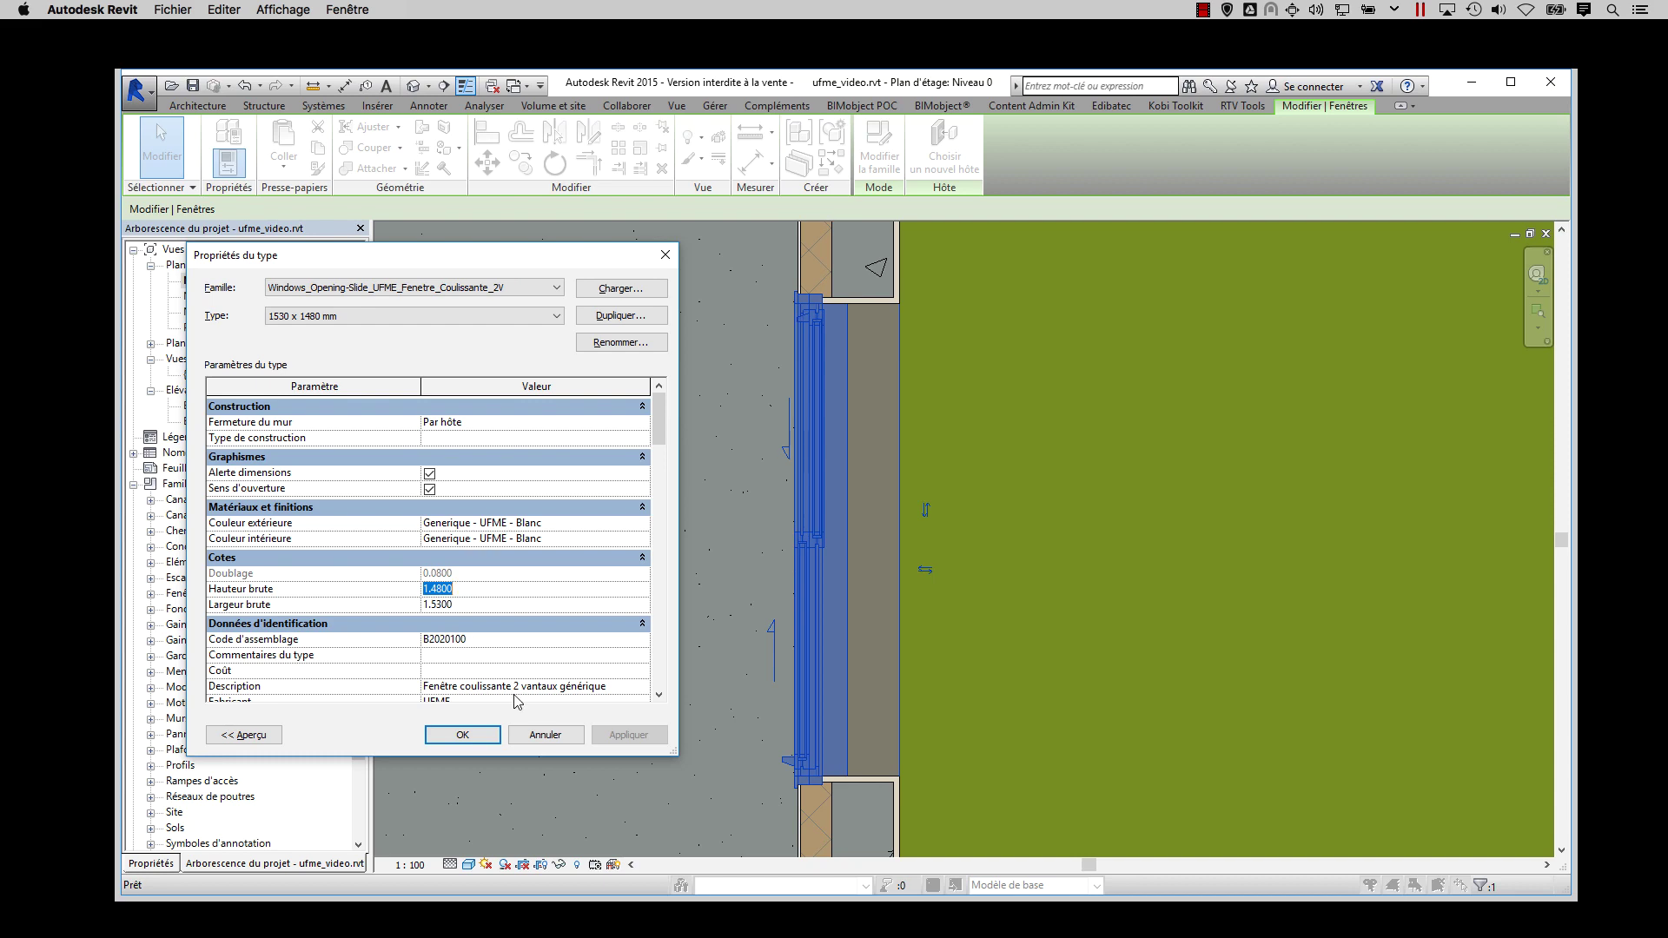
left_click(643, 739)
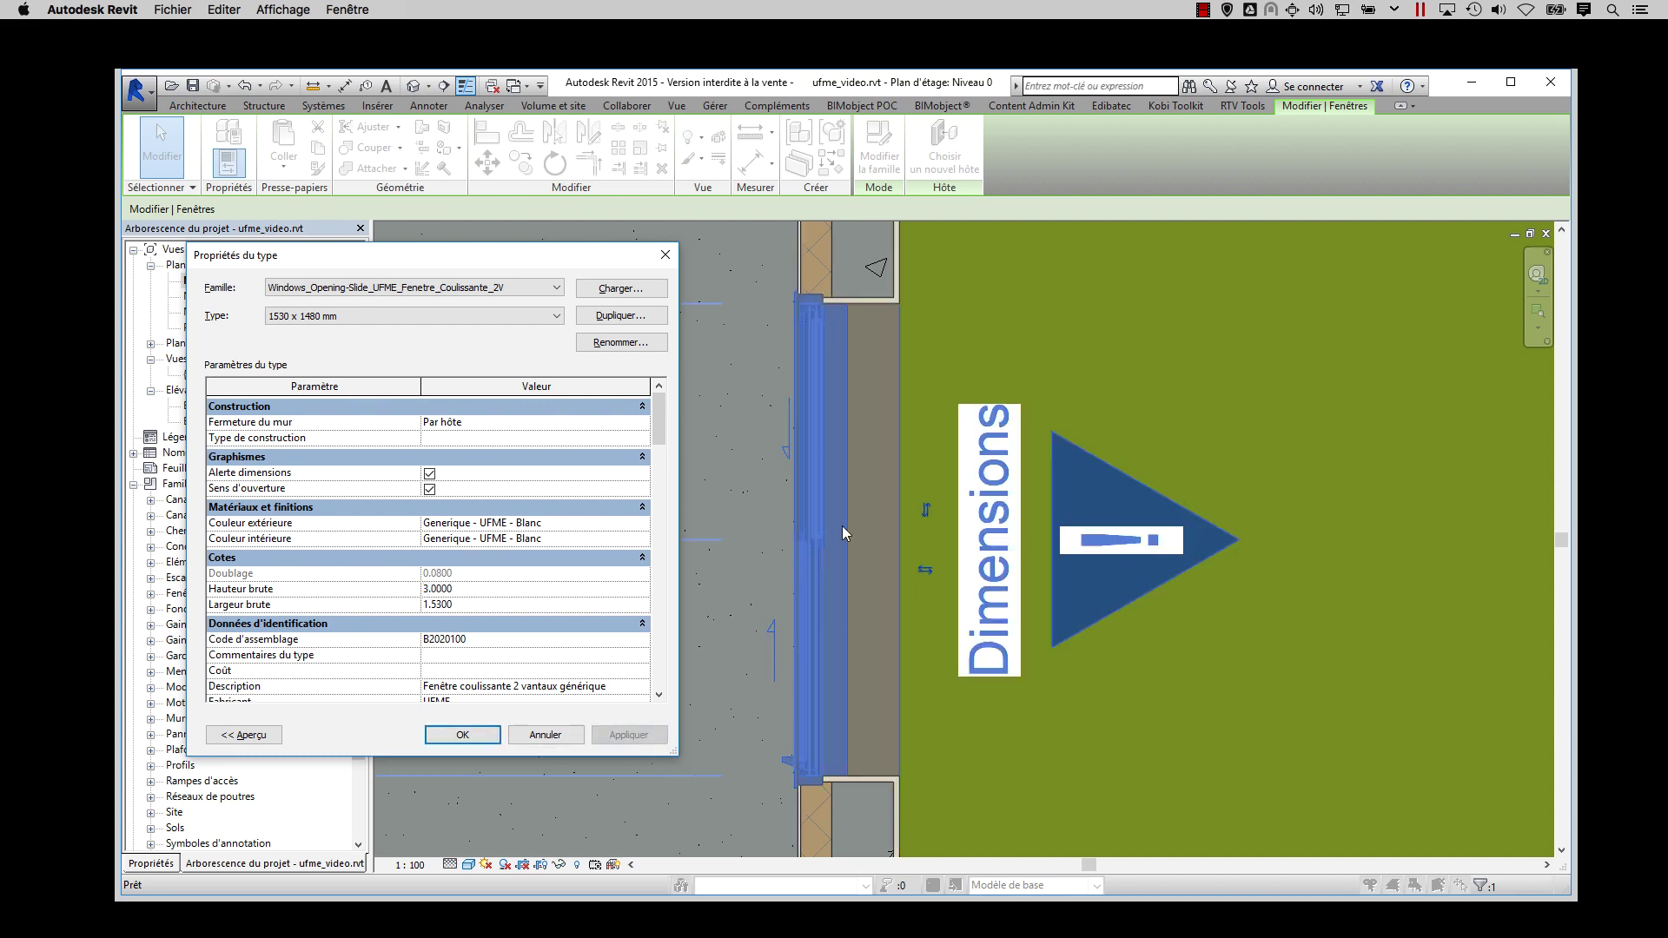
left_click(487, 738)
left_click(165, 865)
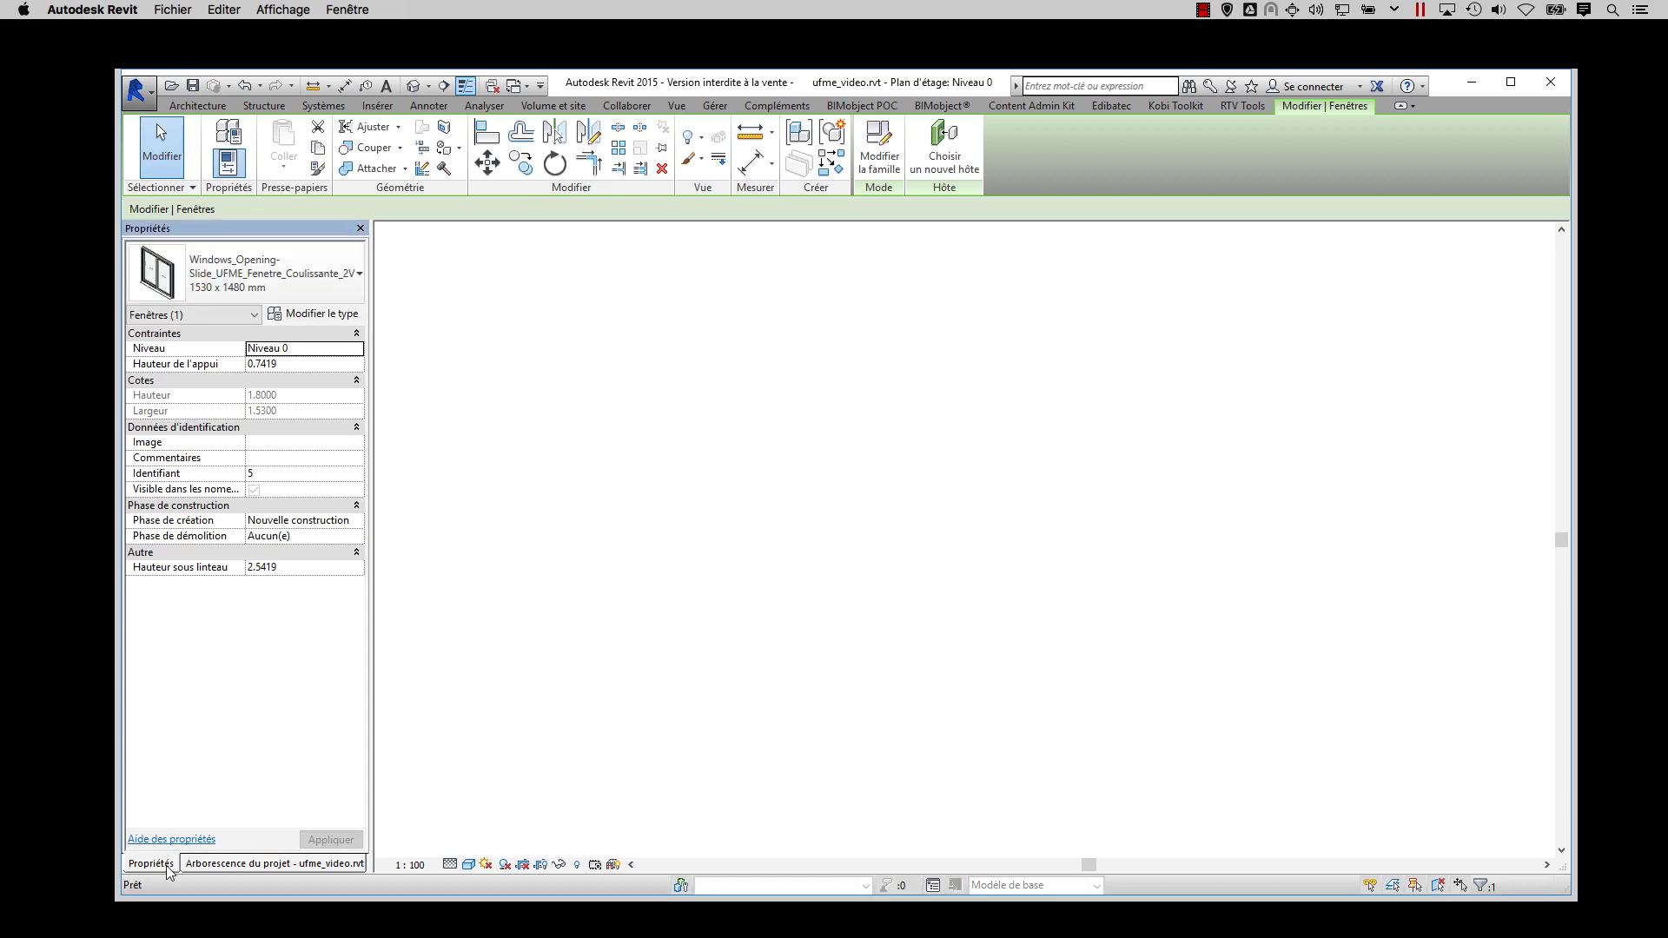
Set the sliding window type's Hauteur brute to 1.8000 and Largeur brute to 2.0000, and accept the type properties.
left_click(832, 513)
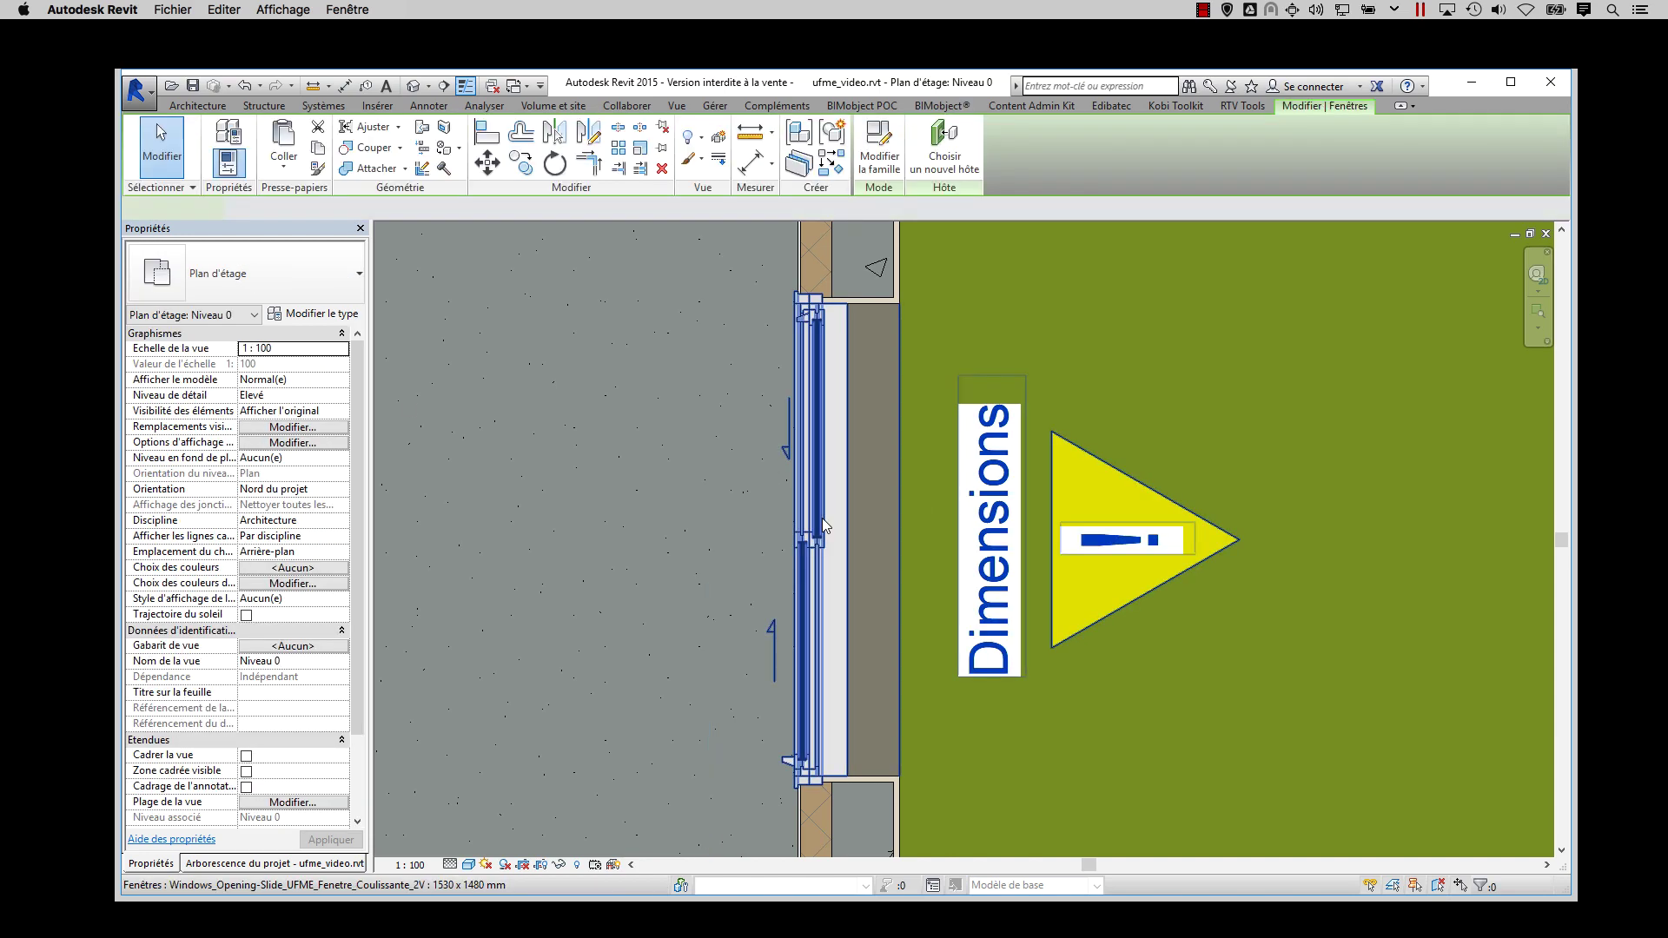
double_click(822, 518)
double_click(490, 593)
type("1.8000")
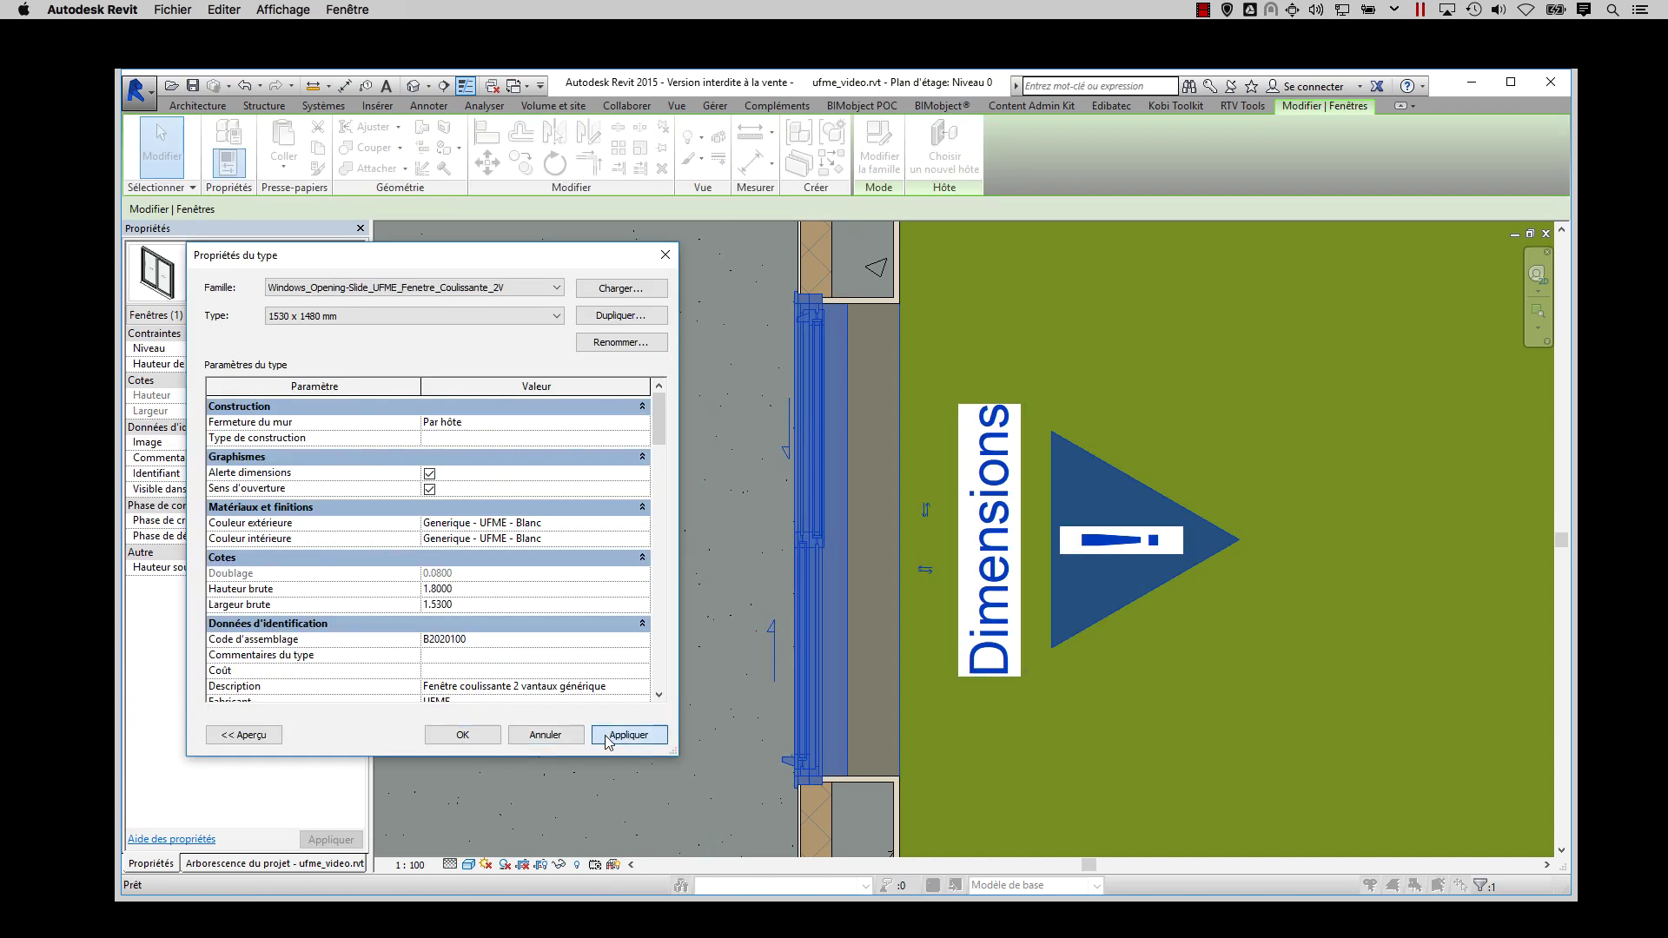
left_click(608, 737)
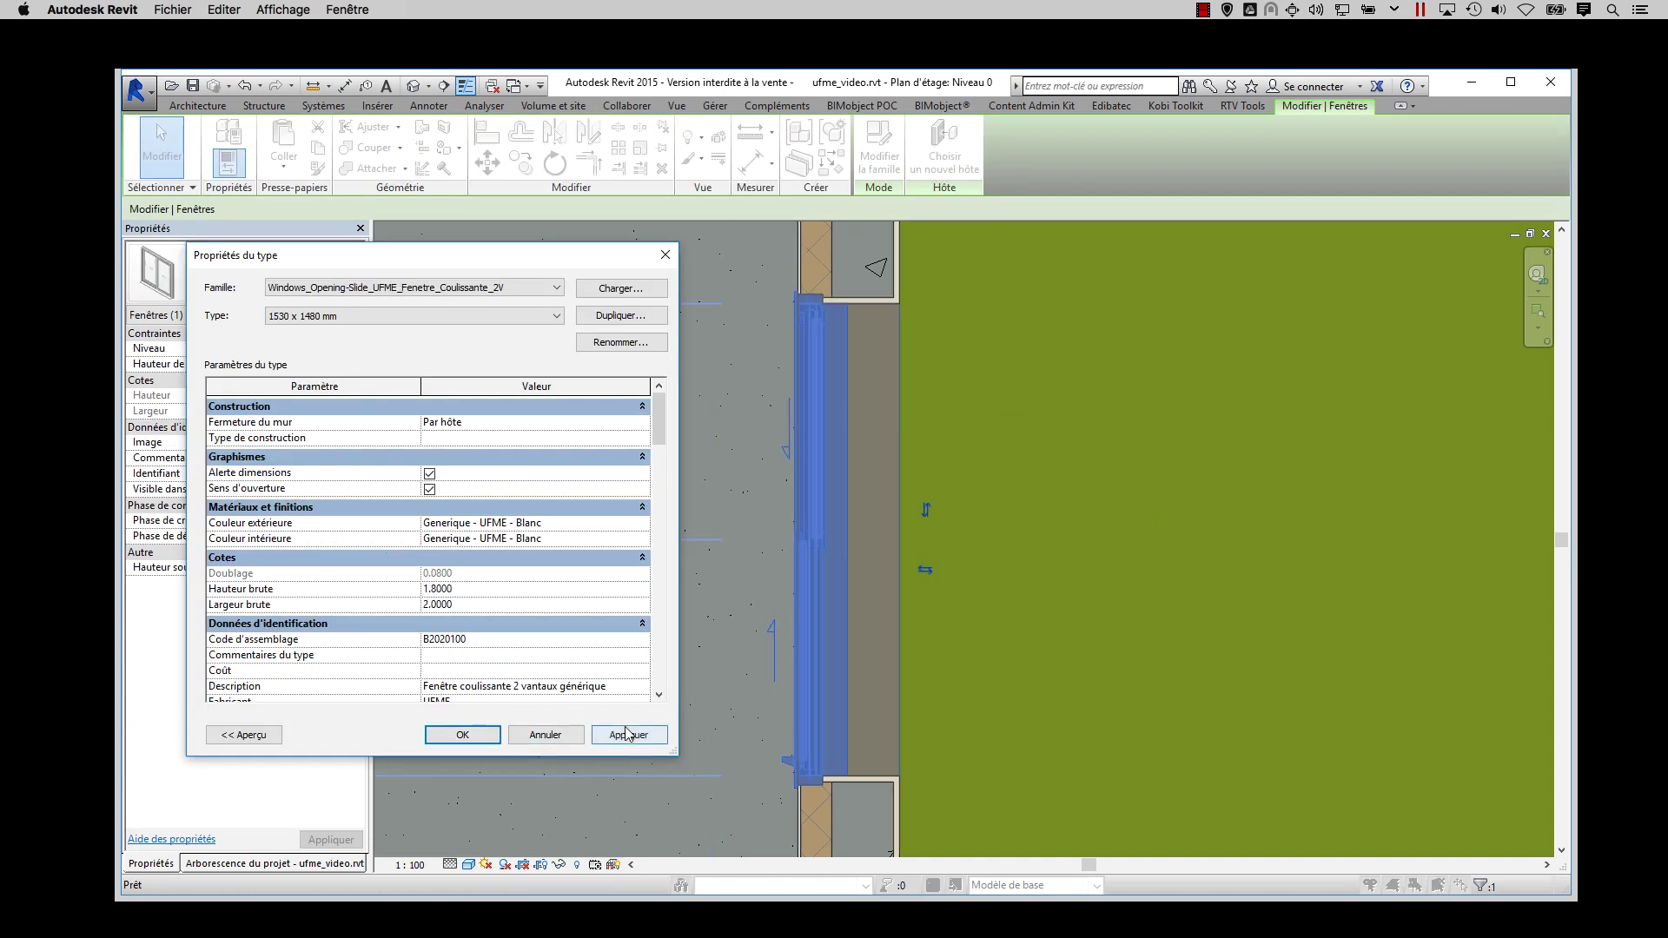
left_click_drag(521, 268, 707, 268)
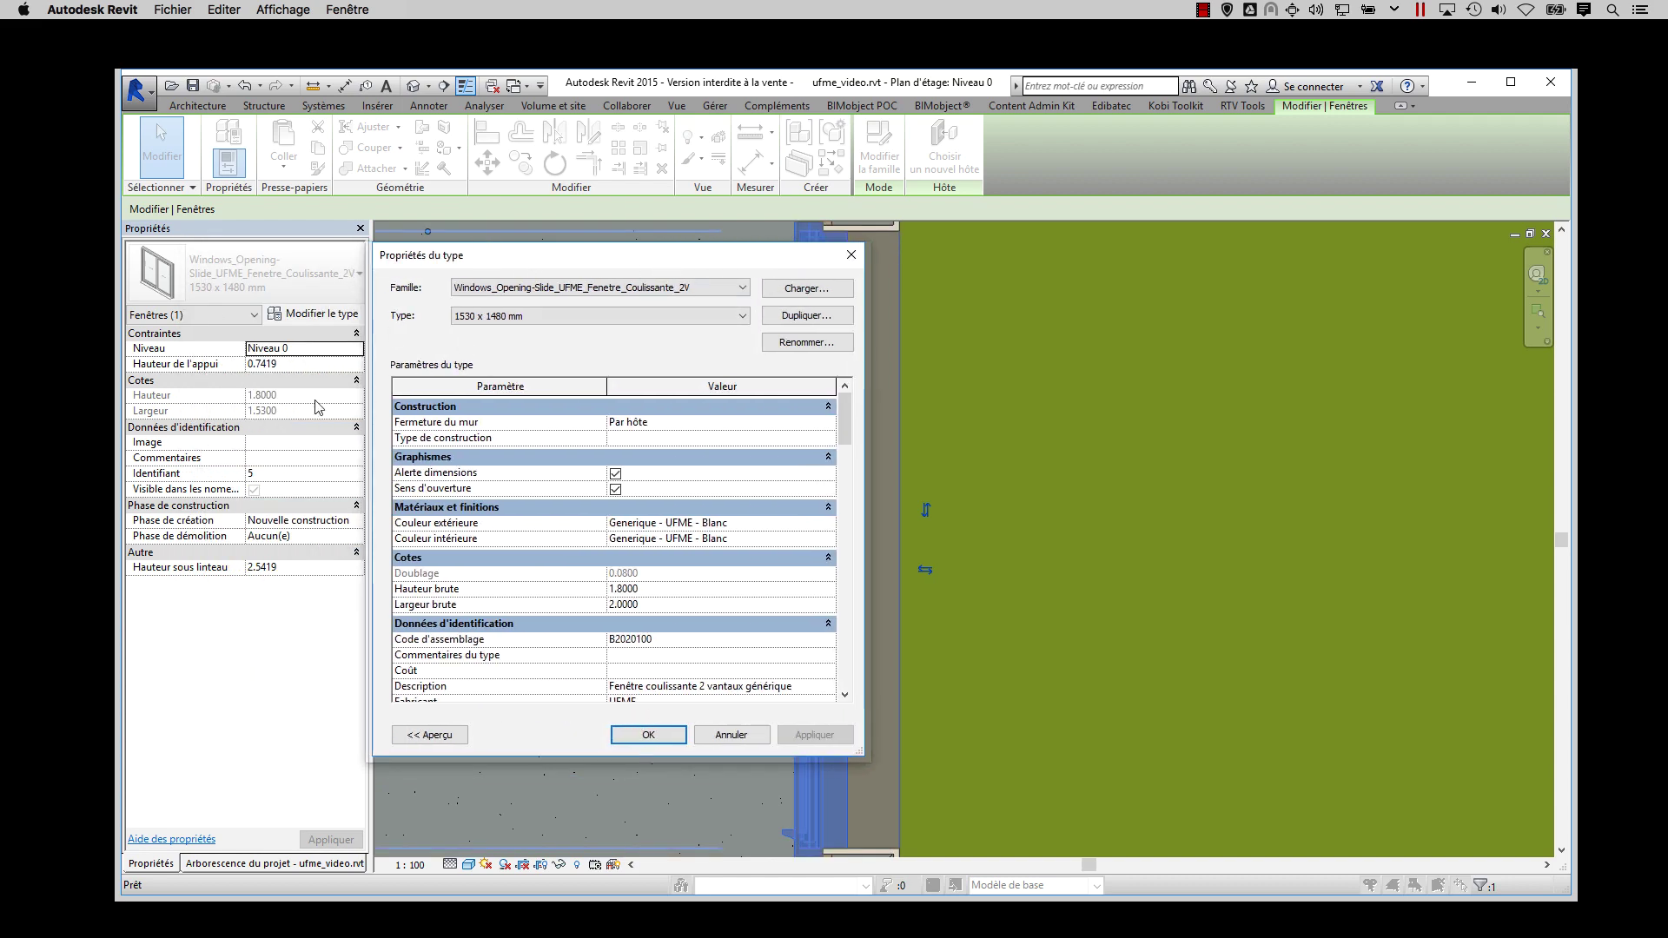
left_click(646, 728)
Turn off Sens d'ouverture in the sliding window's type properties and accept the change.
scroll(401, 499, "down", 2)
left_click(401, 499)
double_click(658, 498)
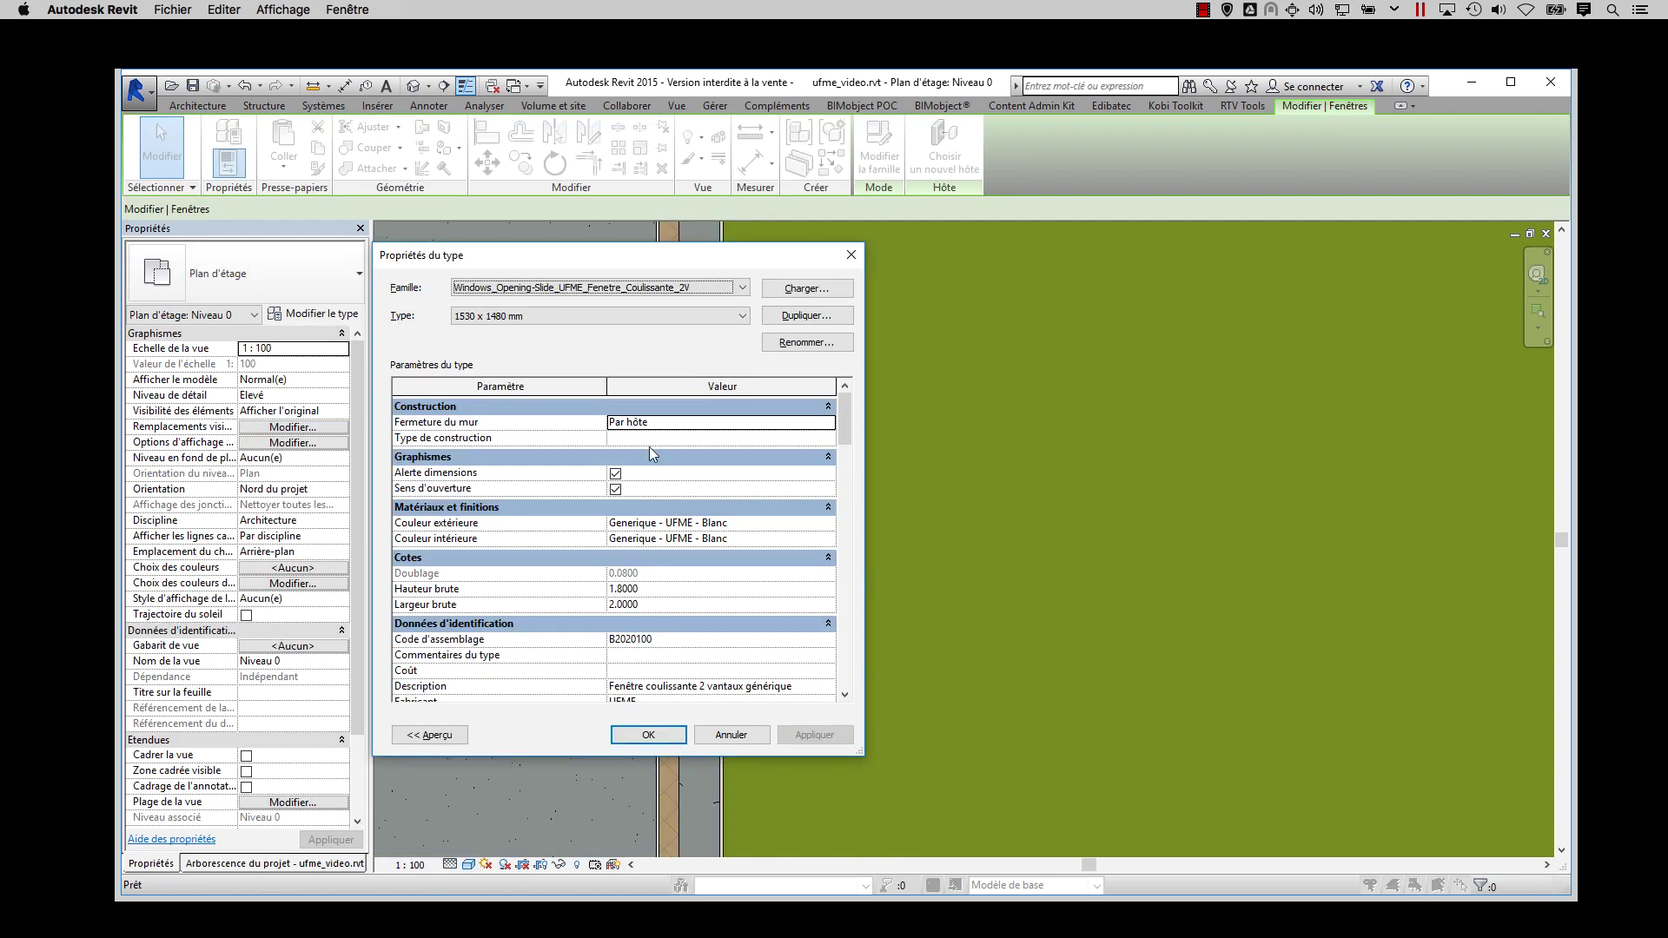
left_click_drag(665, 254, 504, 258)
left_click(499, 738)
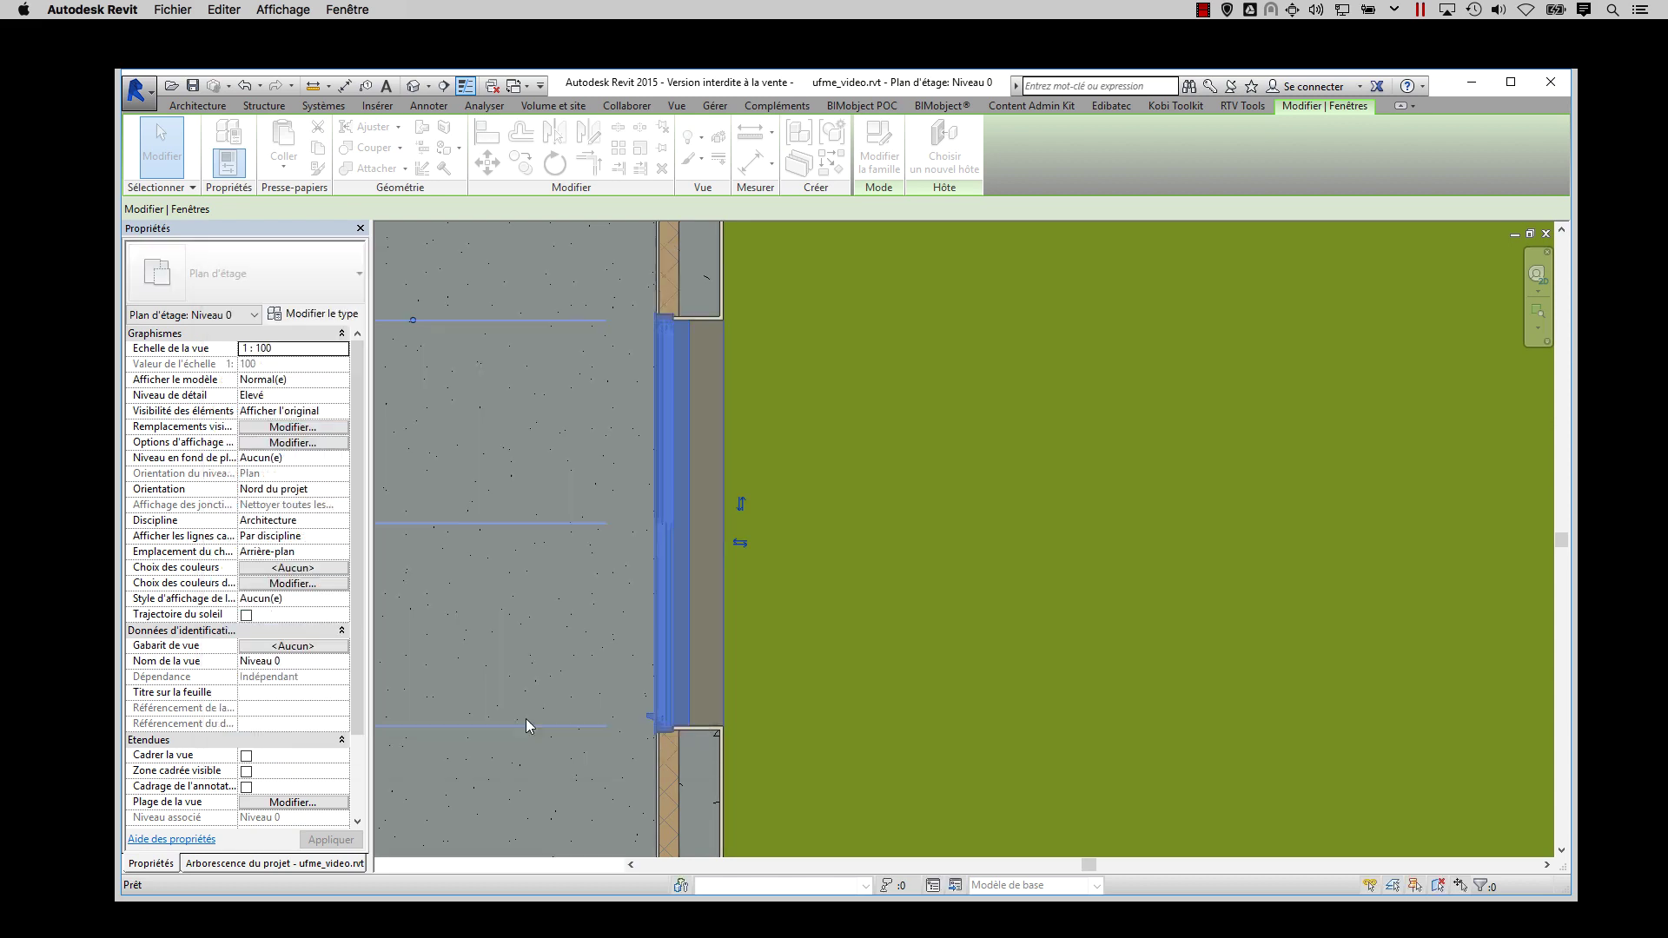
Turn Sens d'ouverture back on for the sliding window type and apply it.
scroll(603, 534, "up", 1)
middle_click_drag(735, 544, 1026, 547)
double_click(987, 536)
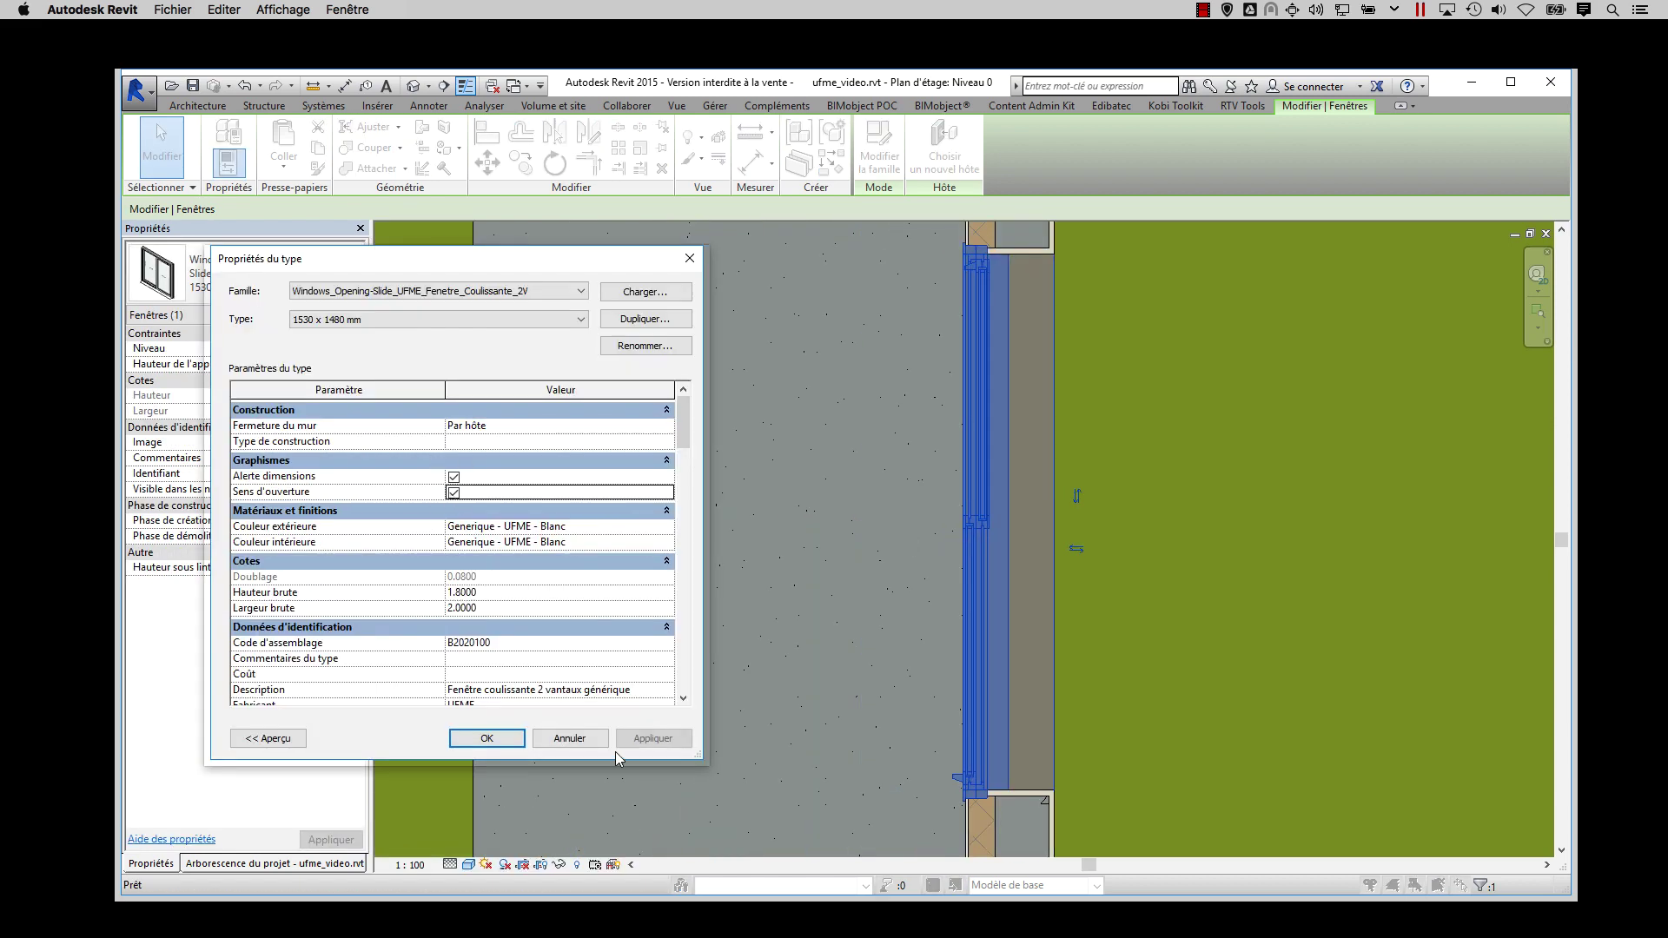
left_click(651, 740)
Examine the identification, classification and solar factor parameters in the window's type properties, and accept them.
scroll(383, 458, "down", 10)
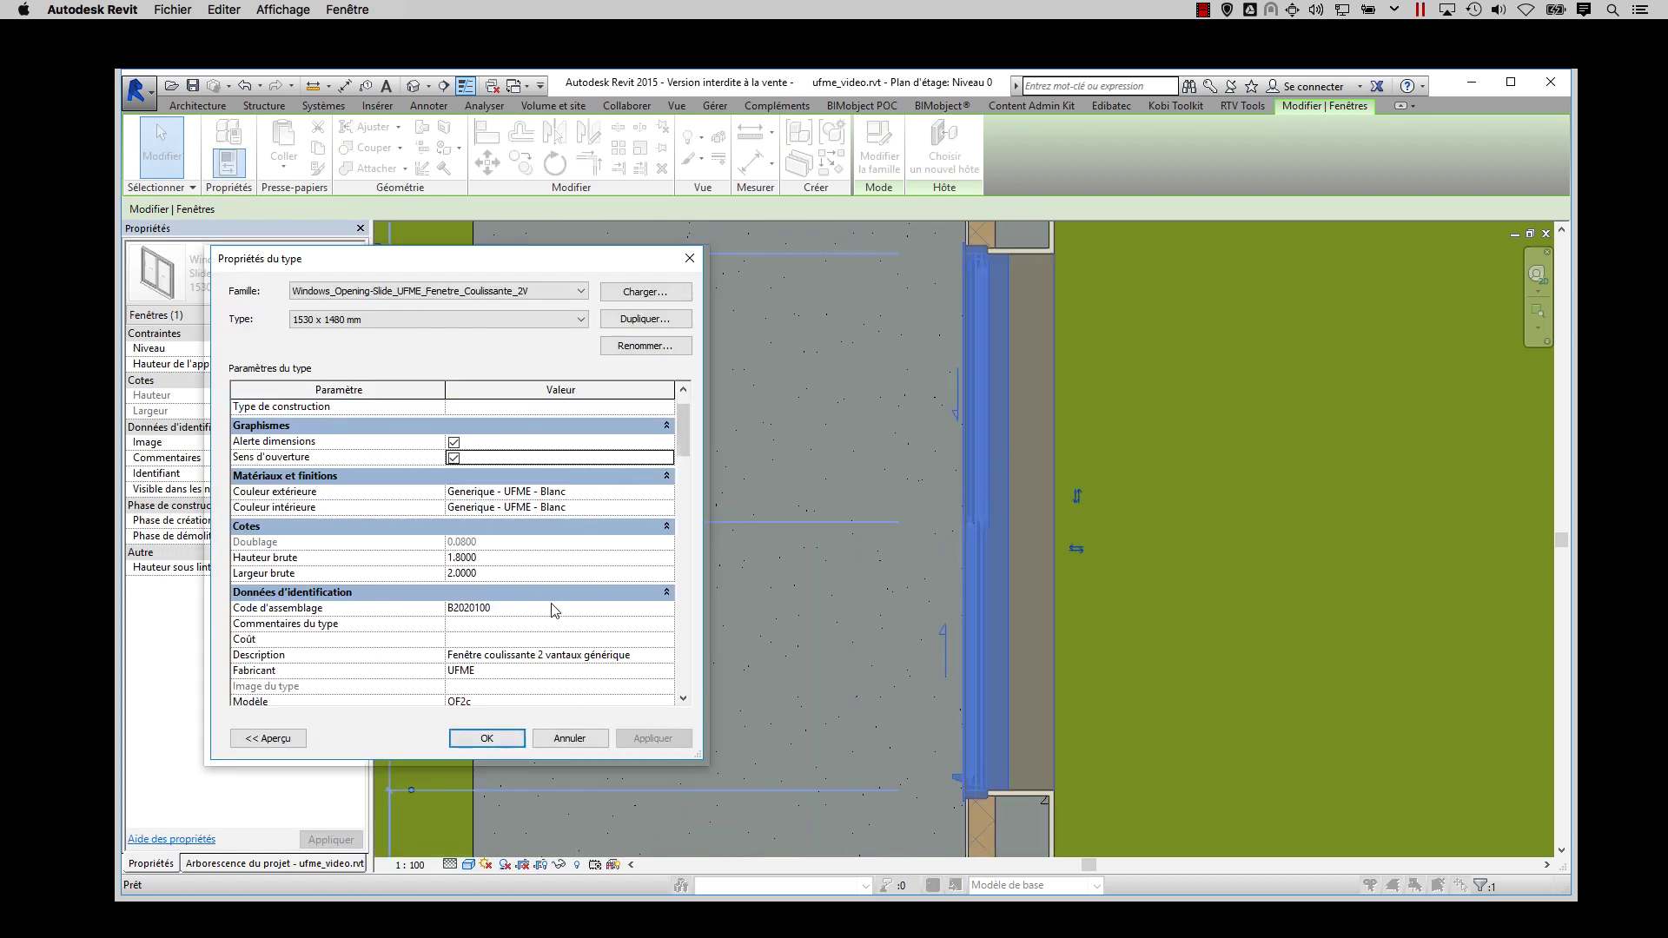
scroll(383, 457, "down", 6)
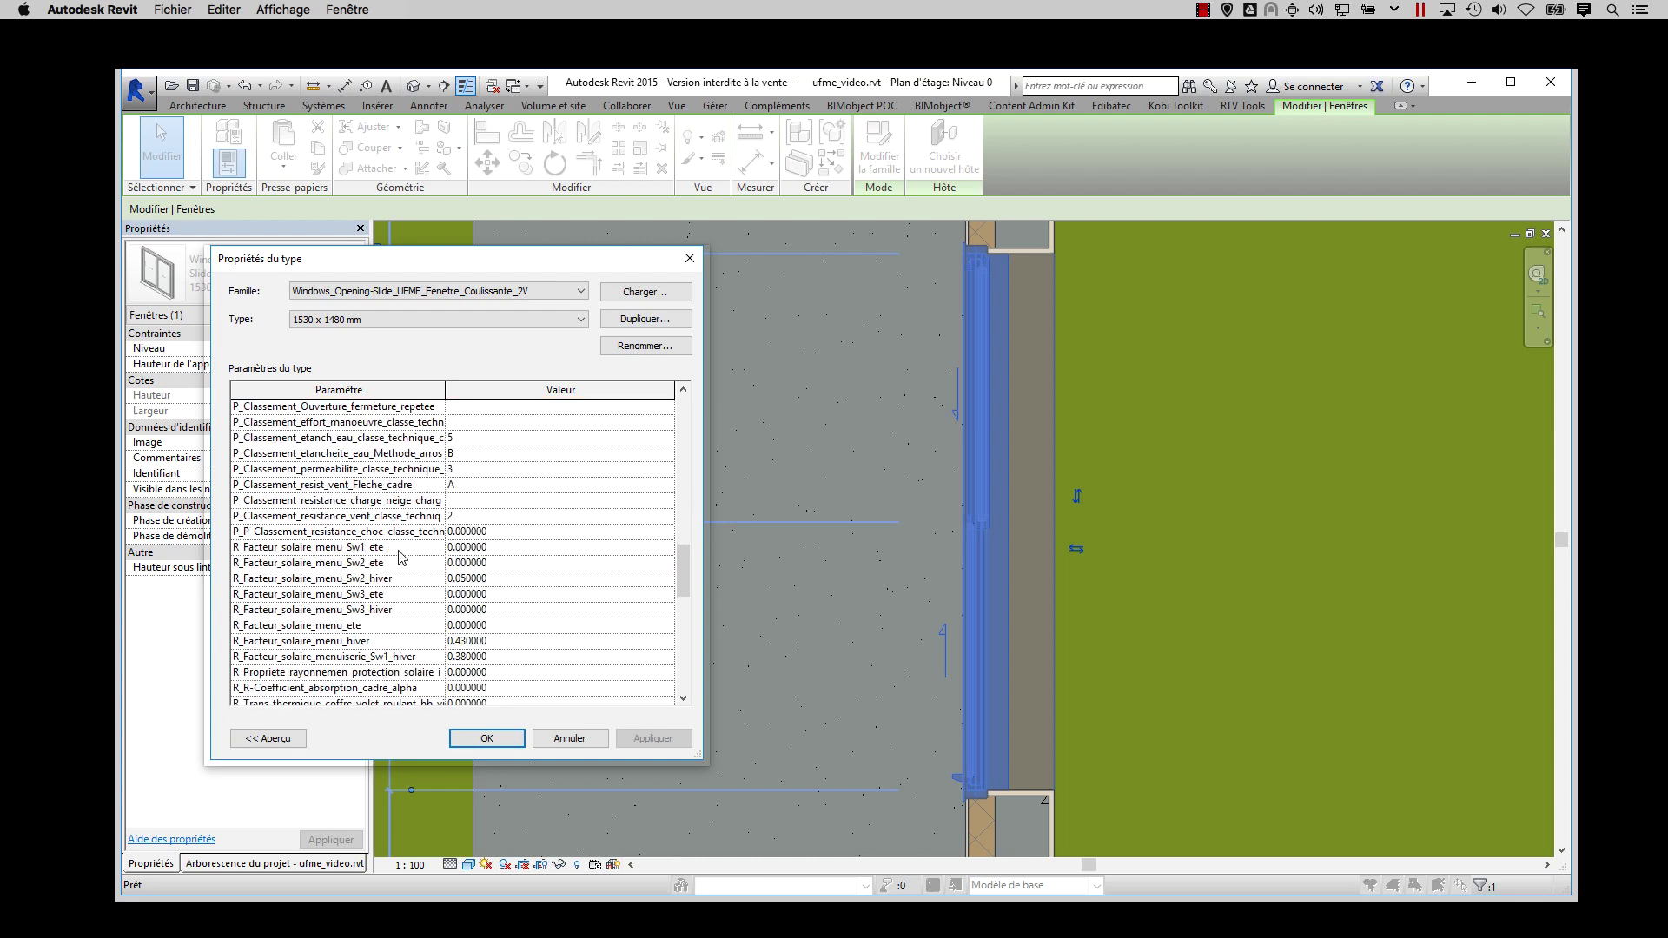
scroll(561, 623, "up", 10)
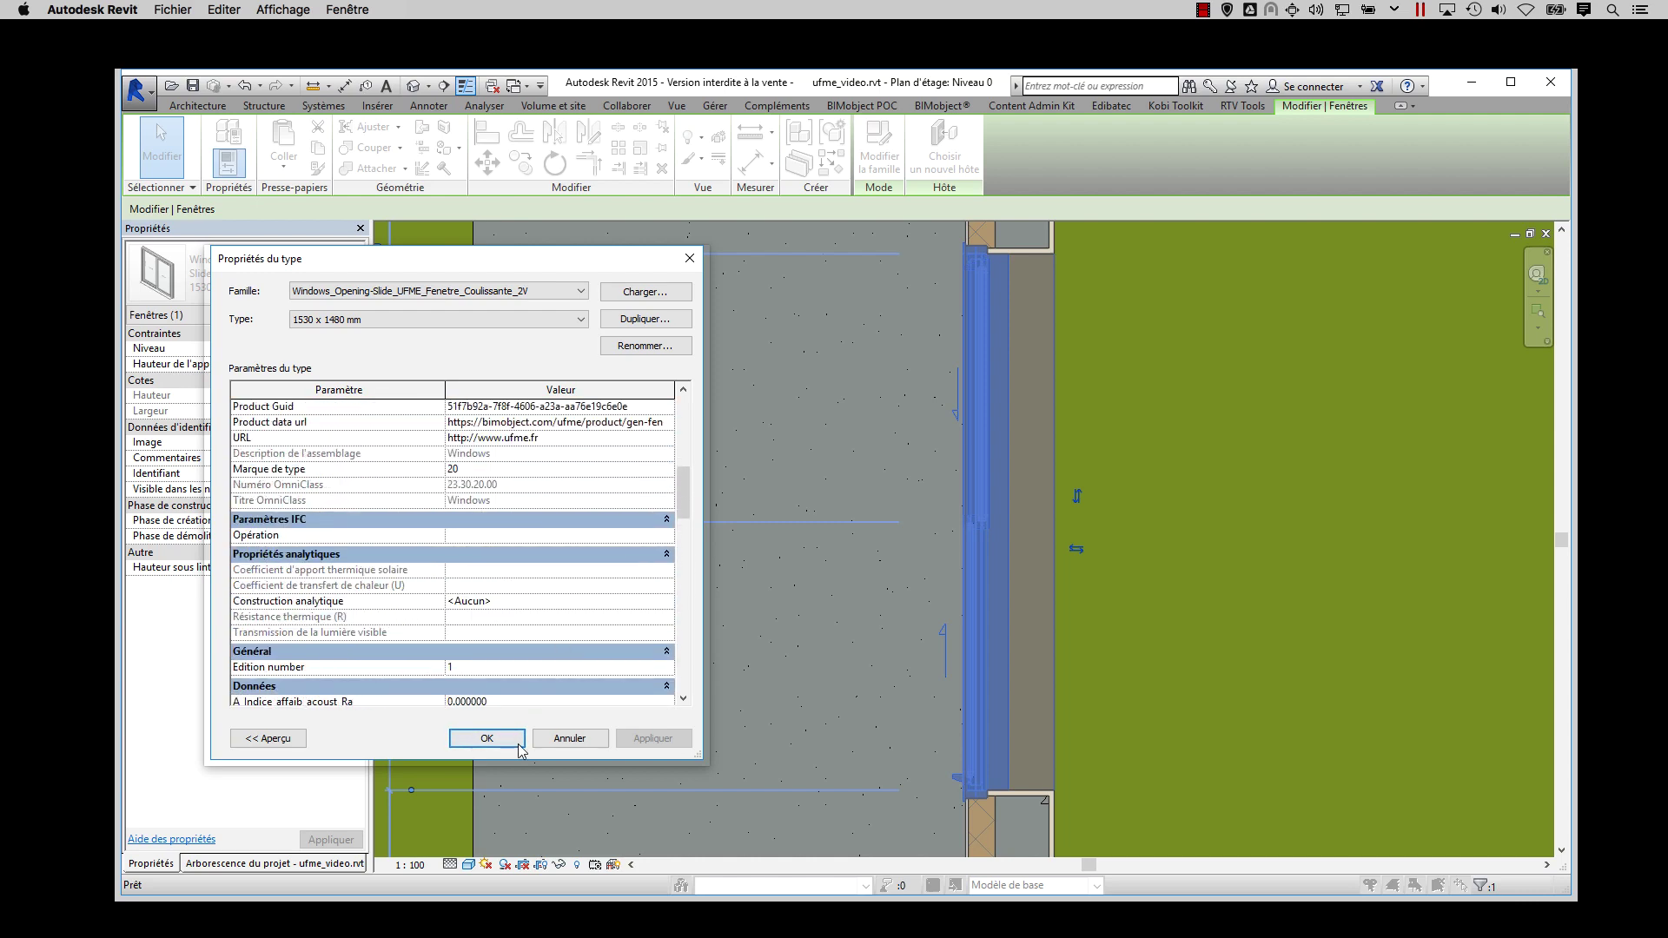
left_click(516, 743)
Open the selected window's BIMobject information page, review its Properties including the performance and radiation sets, and close the page.
left_click(938, 111)
left_click(191, 148)
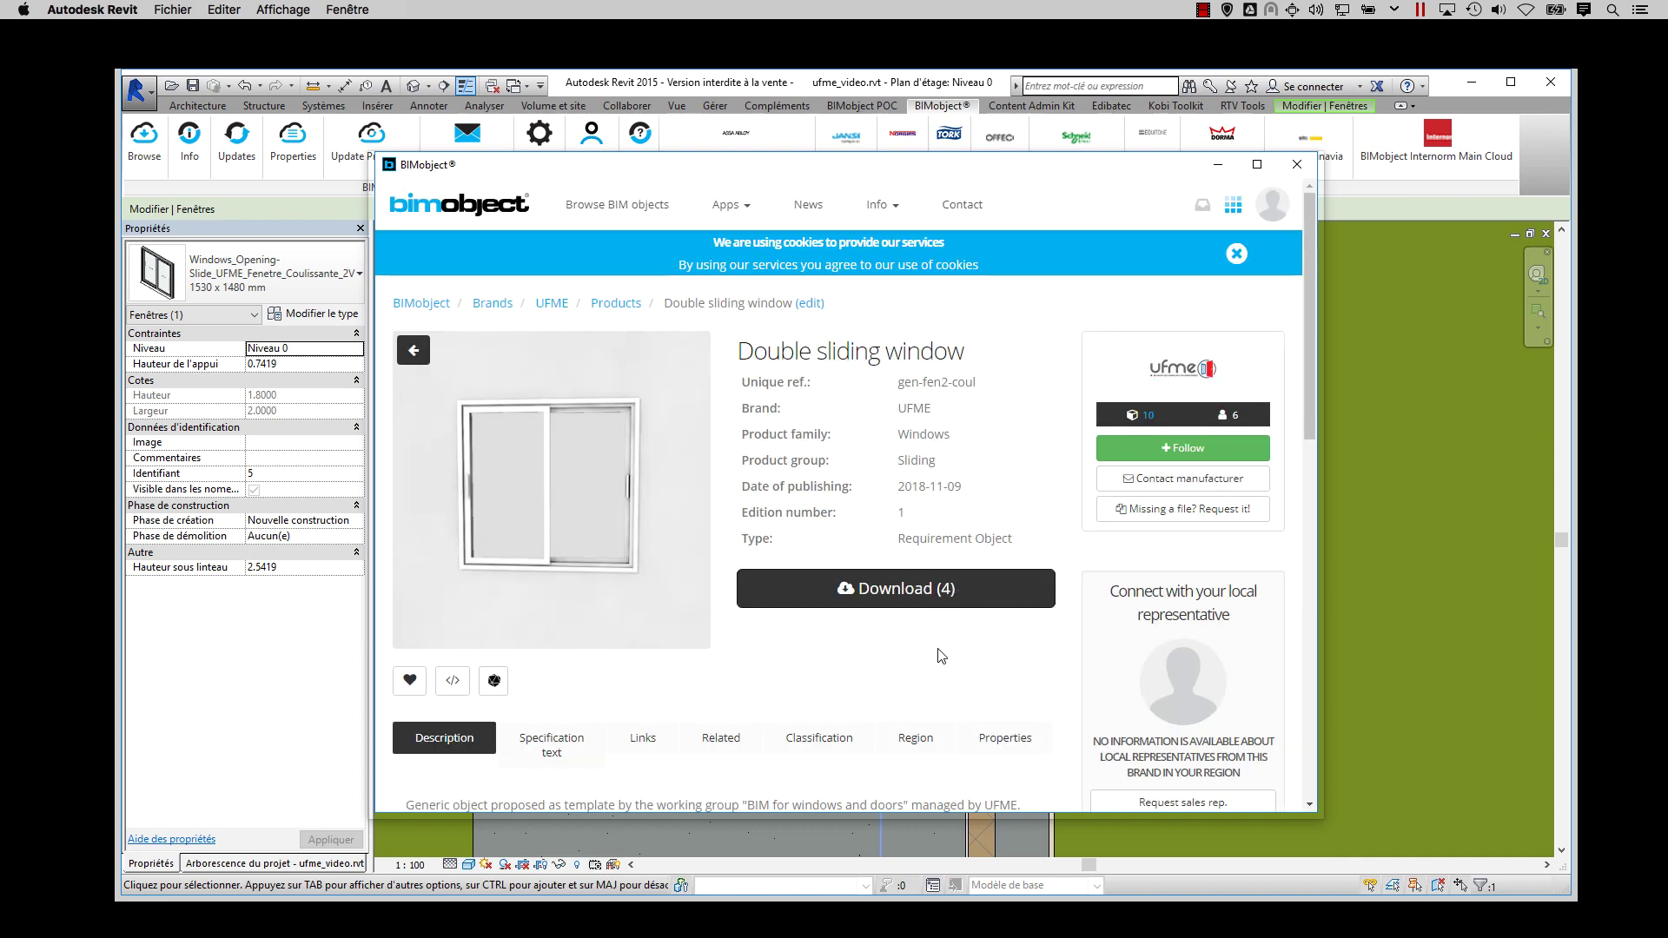
scroll(938, 655, "down", 3)
left_click(1003, 532)
scroll(645, 292, "down", 9)
scroll(646, 292, "up", 10)
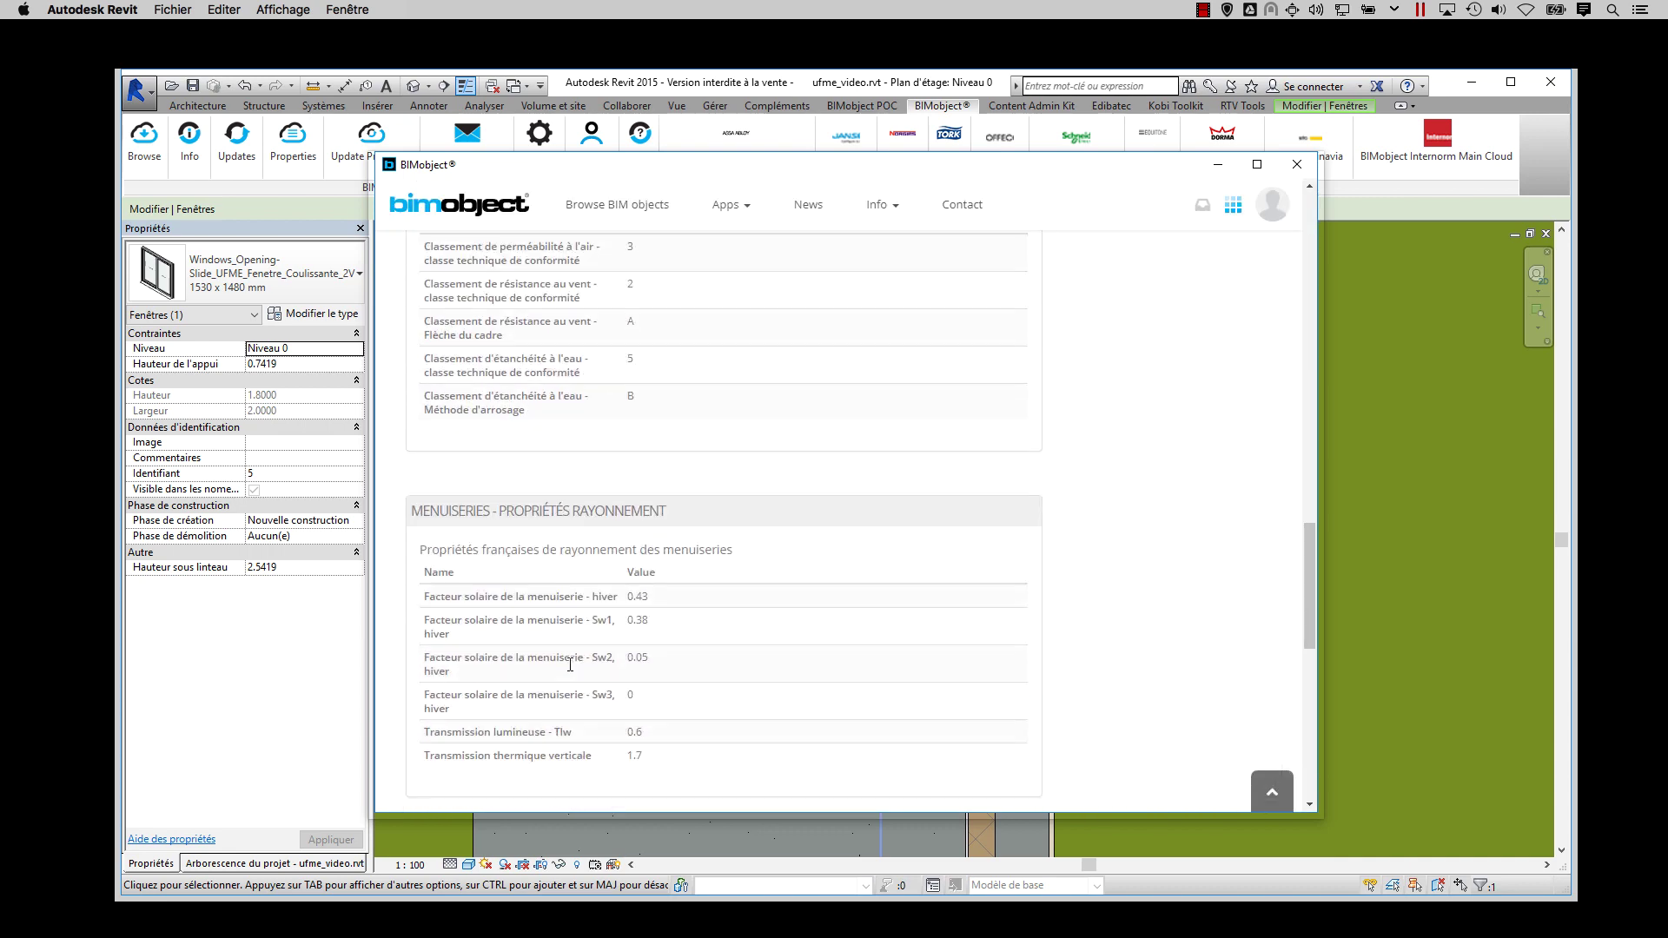
left_click(1297, 164)
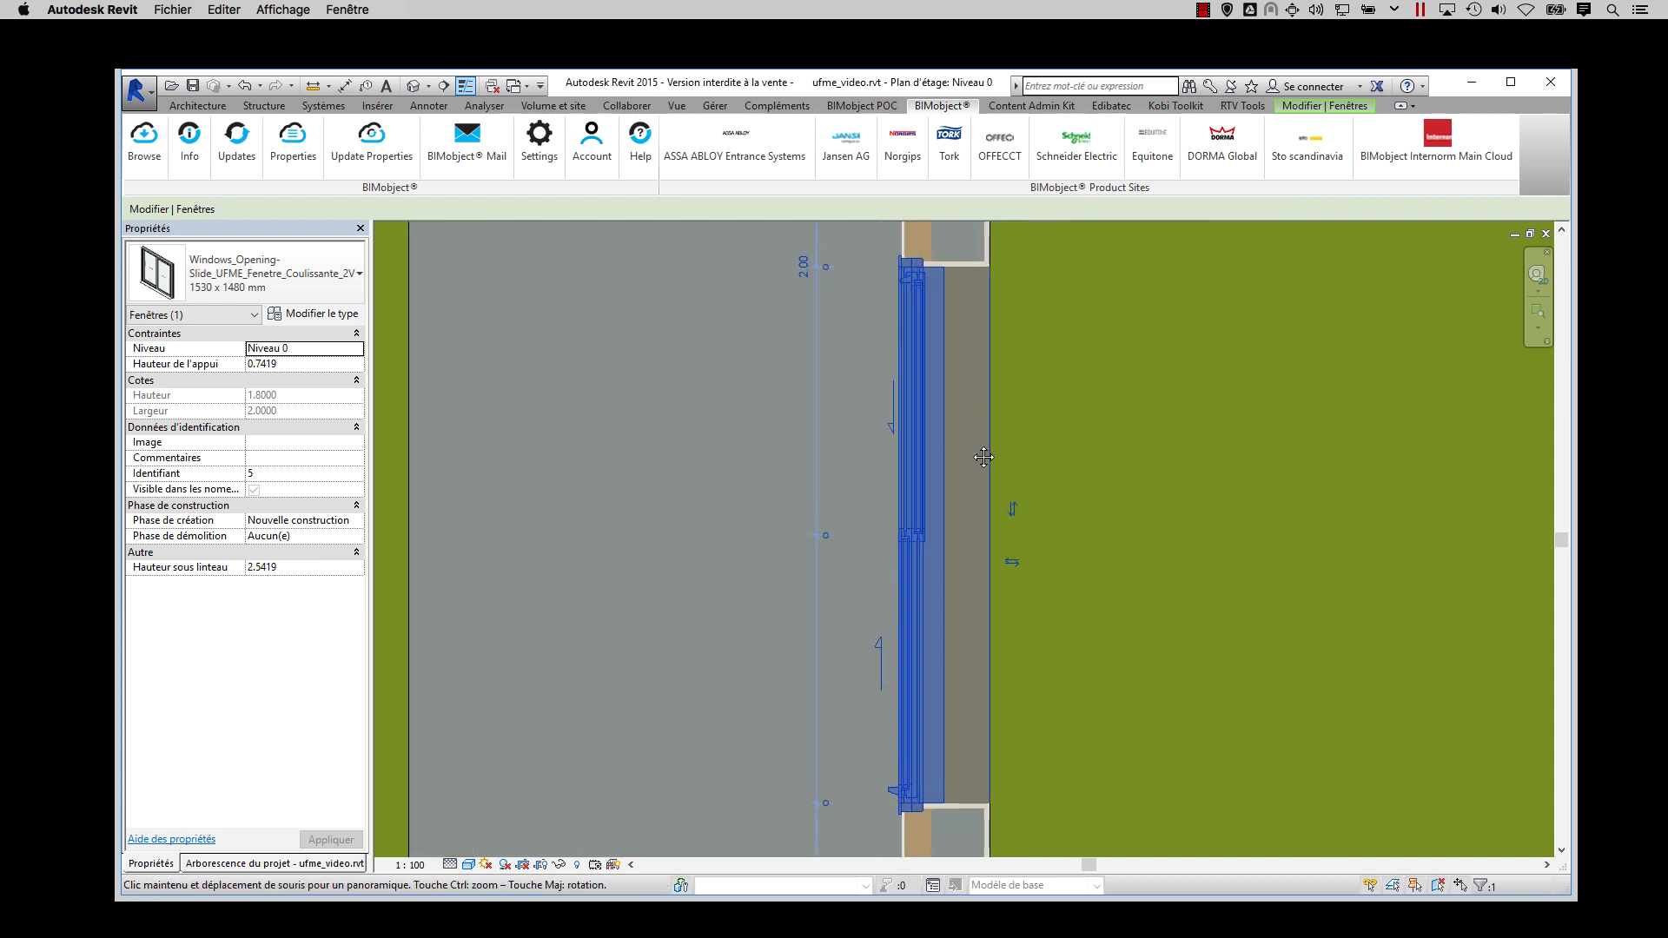
Check BIMobject for updates to the window's properties, close the update dialog and deselect the window.
left_click(375, 146)
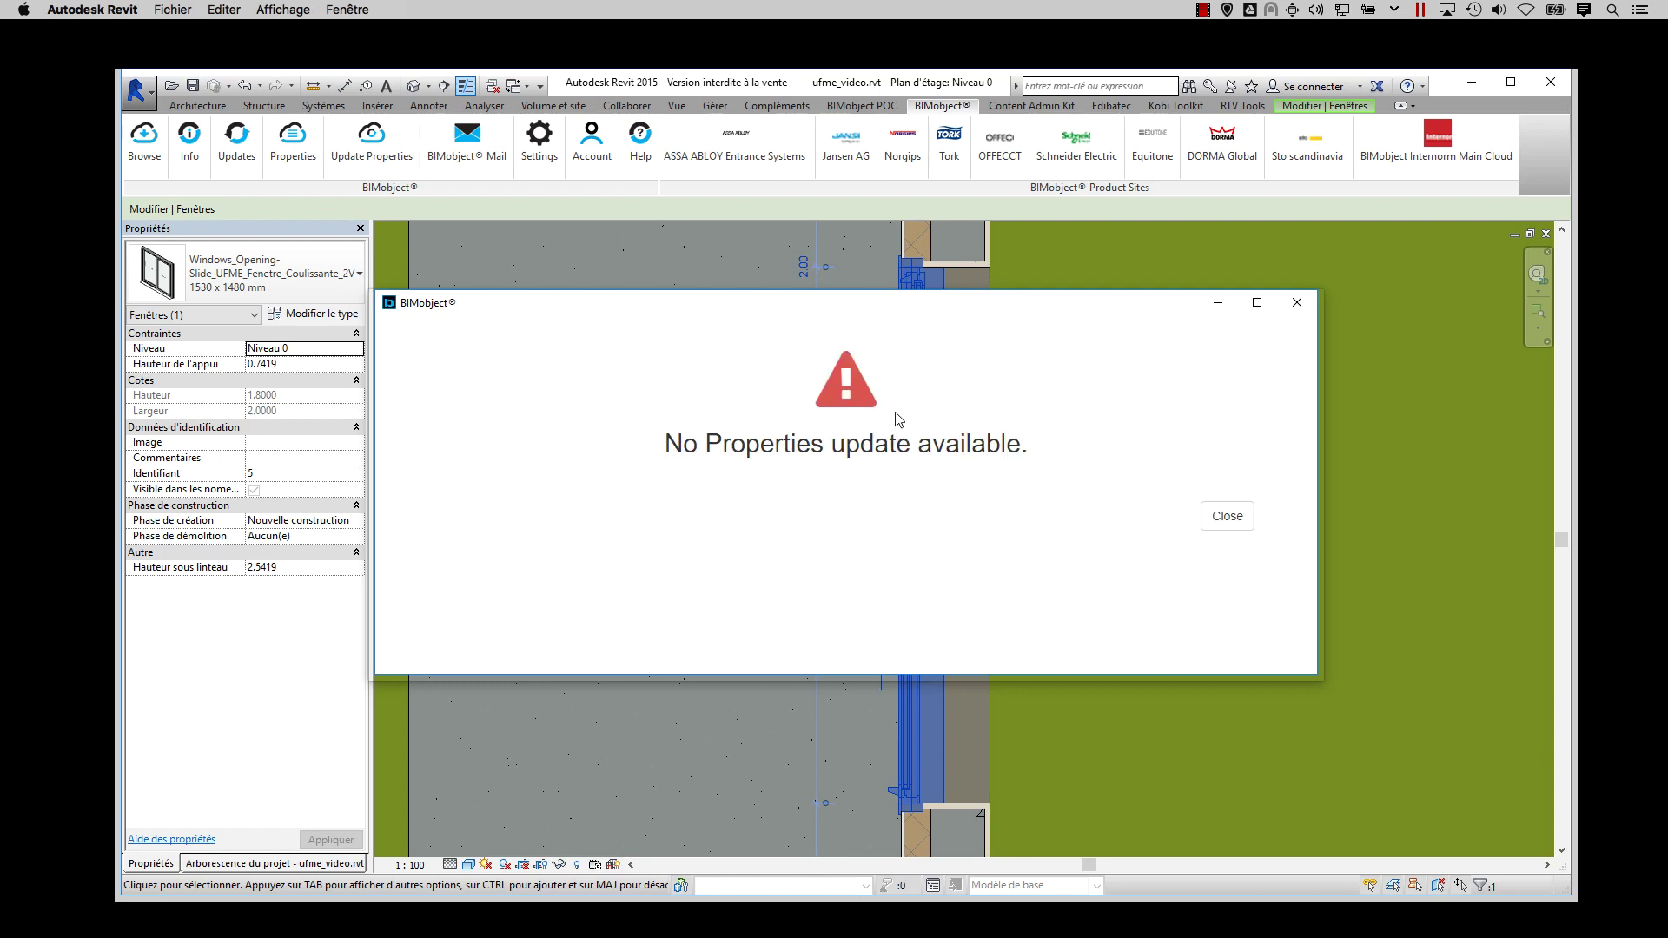
left_click(1299, 308)
scroll(895, 640, "down", 4)
left_click(1000, 627)
From UFME's products in the BIMobject browser, download the Revit file of Porte-fenêtre à frappe 2 vantaux bloc baie.
middle_click_drag(999, 627, 759, 712)
left_click(144, 141)
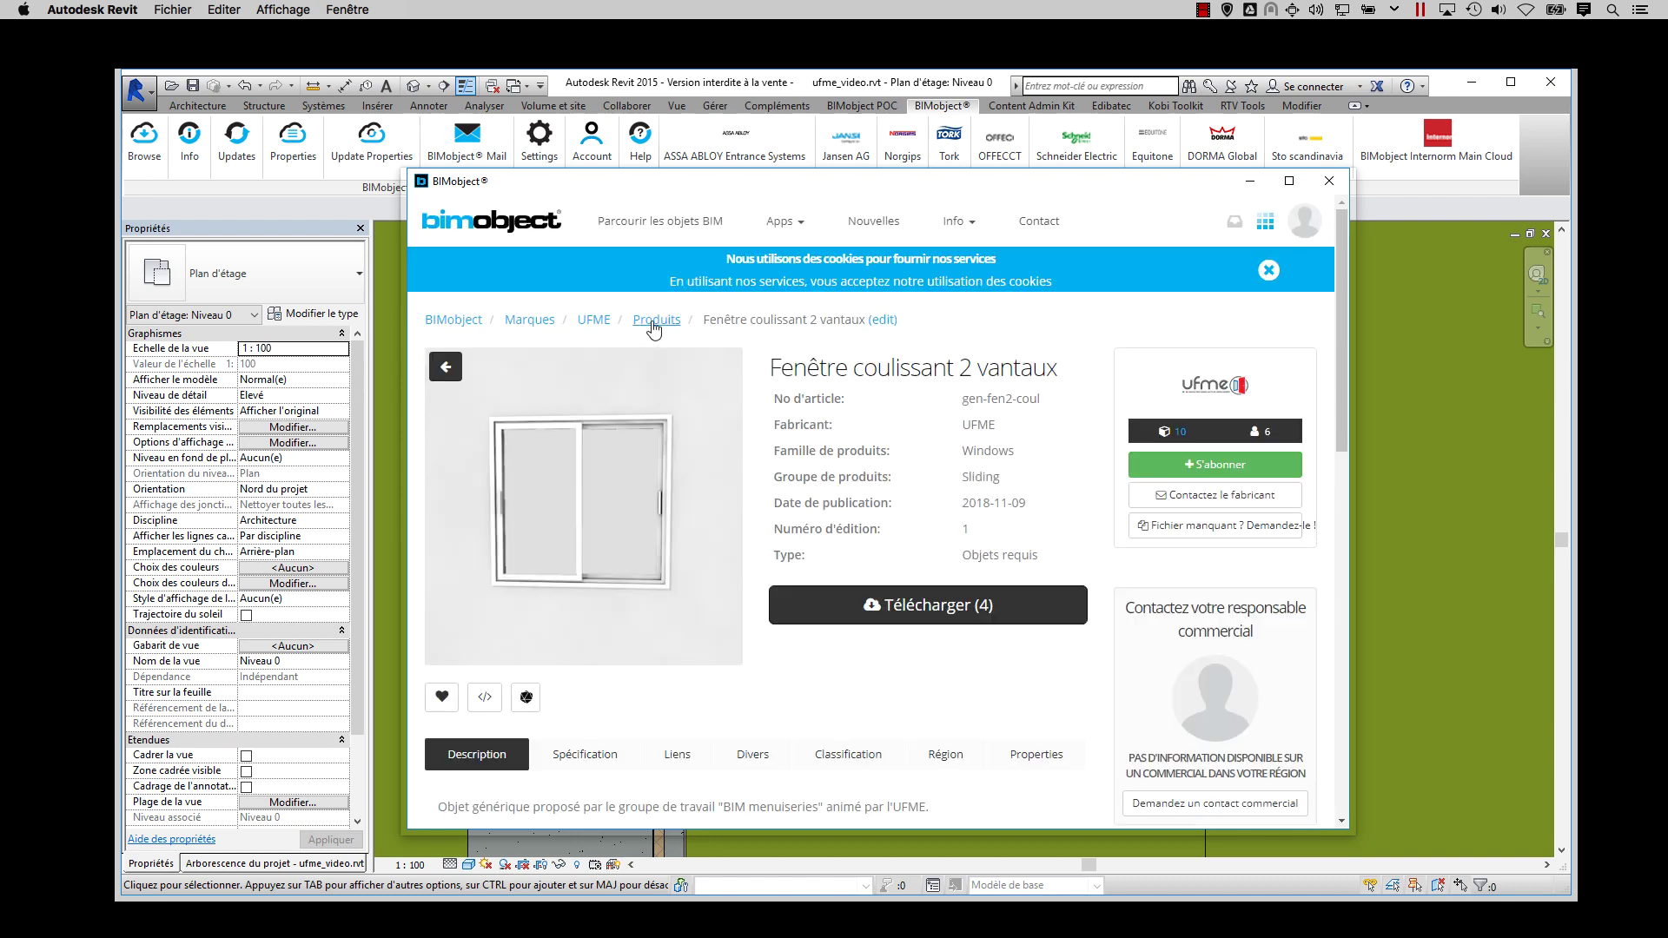
left_click(654, 321)
scroll(1150, 593, "down", 3)
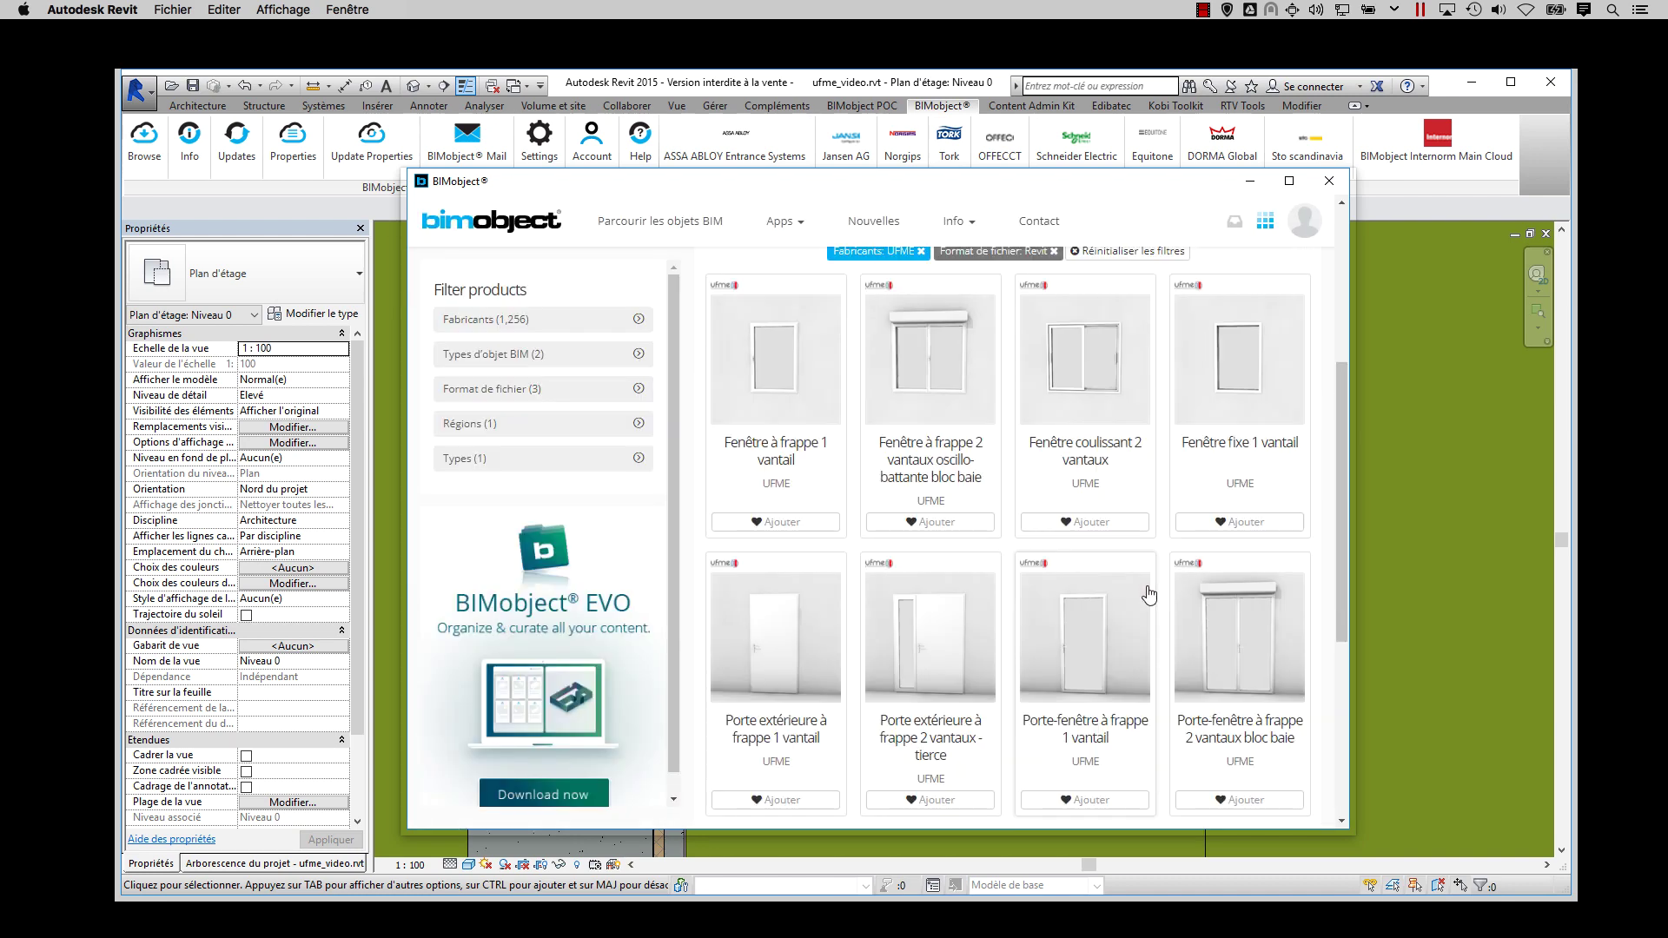
left_click(1223, 668)
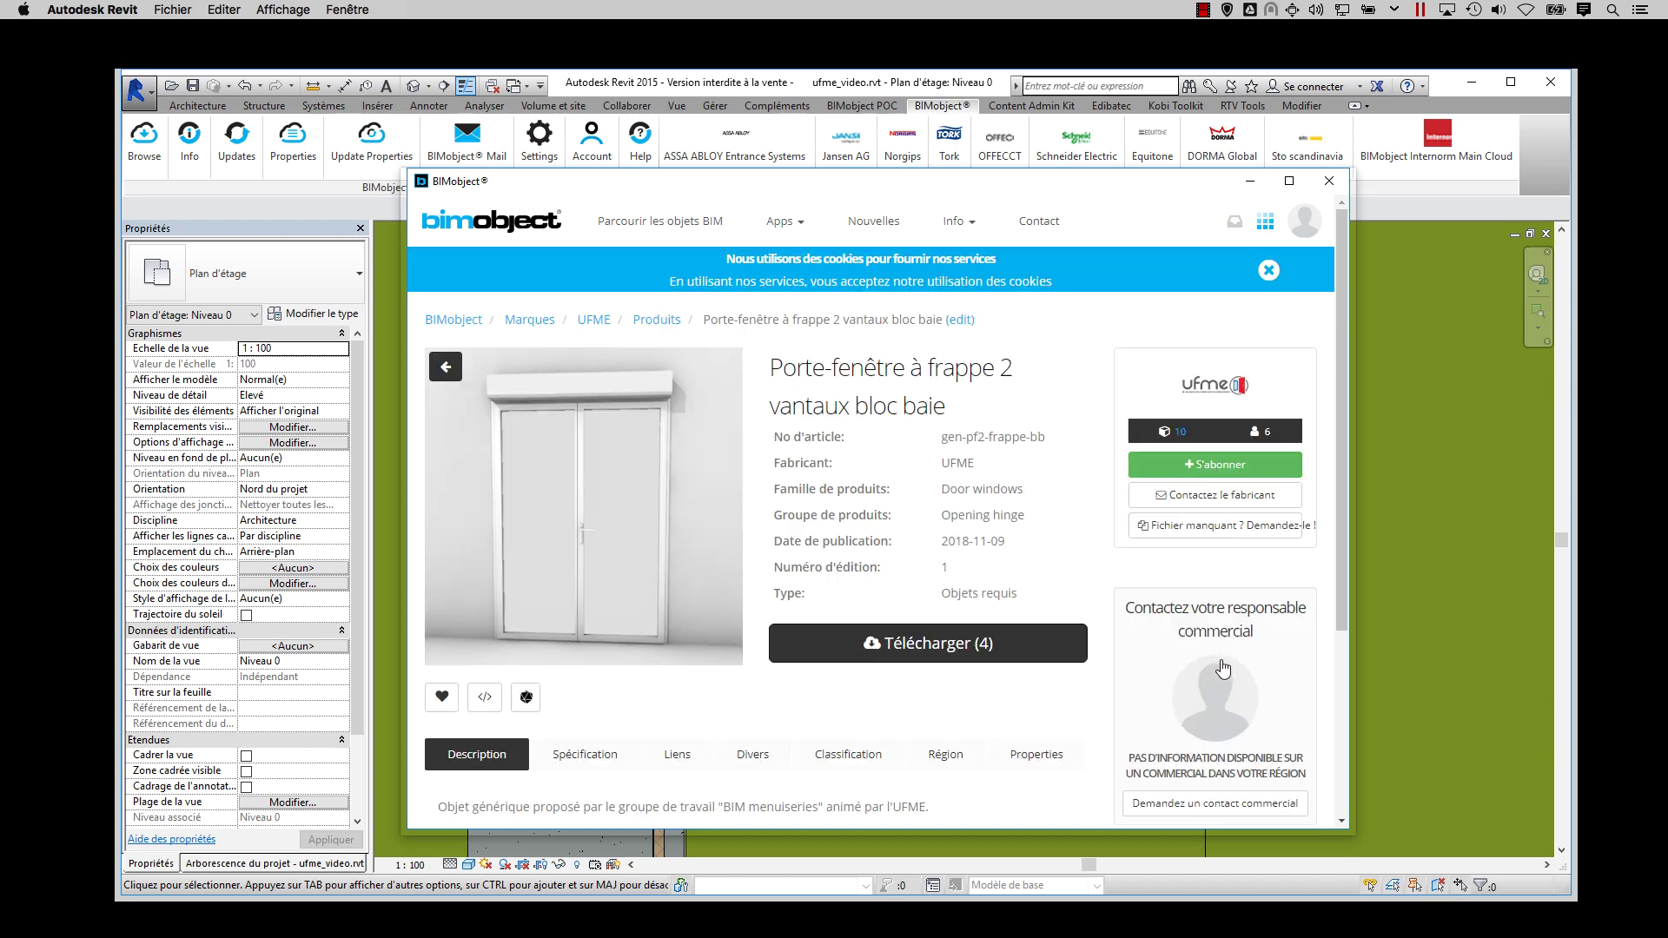
left_click(1010, 644)
left_click(617, 388)
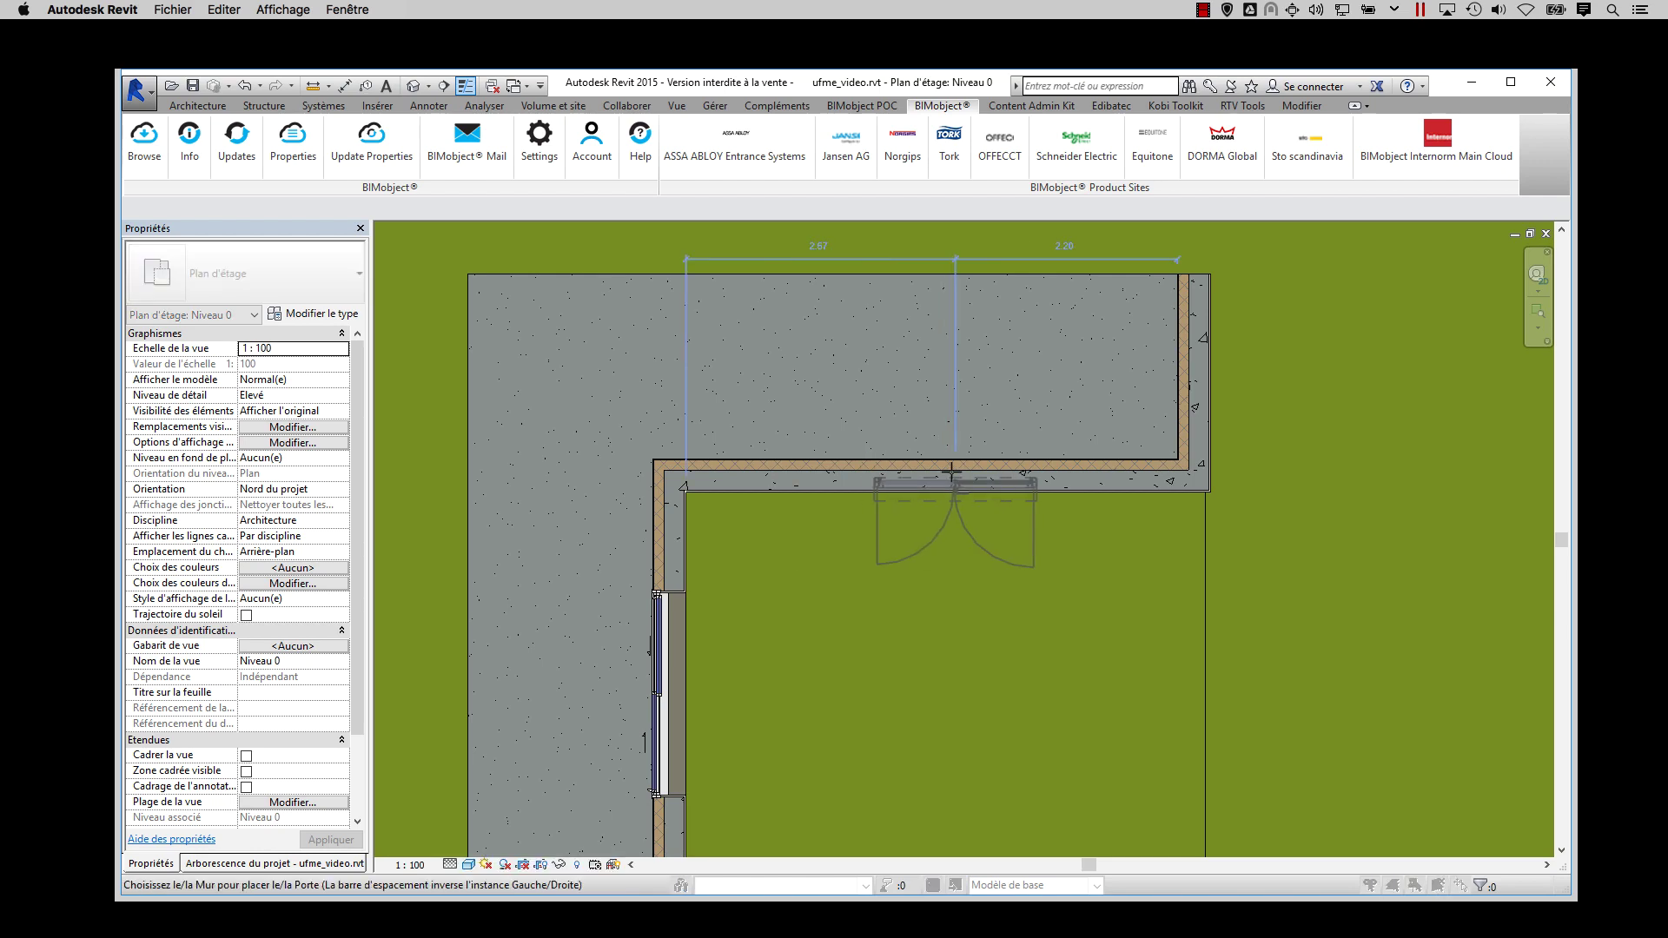
Place the 1530 x 2180 mm two-leaf Porte-Fenetre in the horizontal wall facing the terrace and finish the door placement.
scroll(951, 483, "up", 3)
left_click(946, 495)
key("Escape")
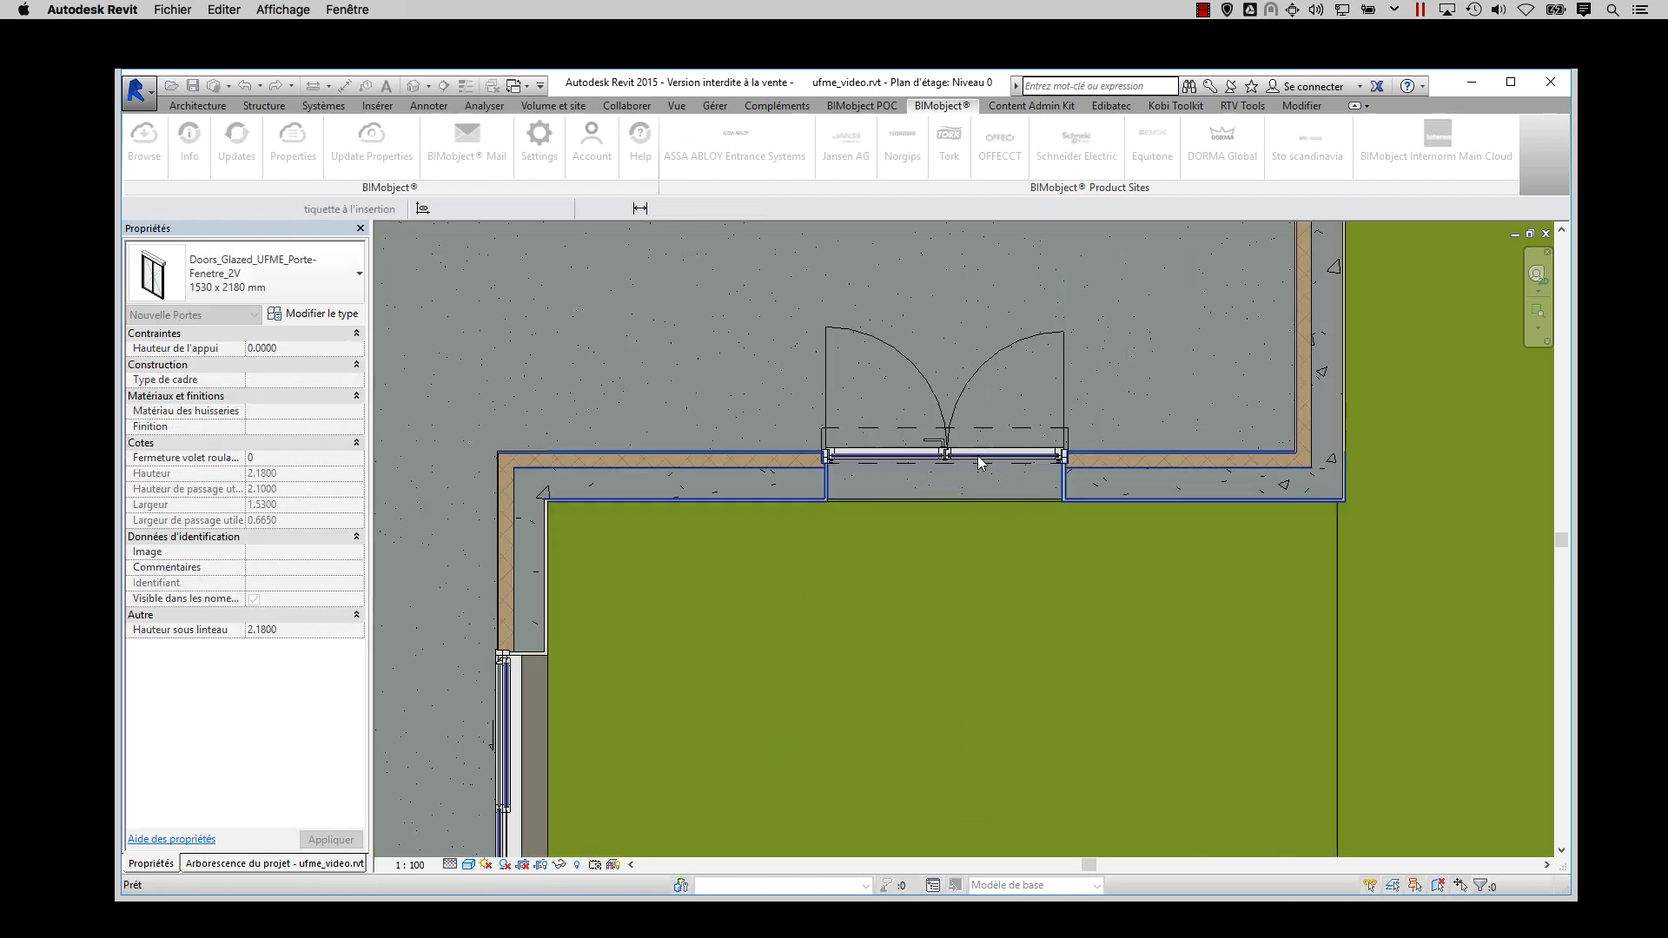
Set the Niveau 0 floor plan's scale to 1:50.
scroll(978, 417, "up", 4)
middle_click_drag(950, 398, 1085, 435)
scroll(1086, 434, "down", 1)
left_click(410, 864)
left_click(409, 727)
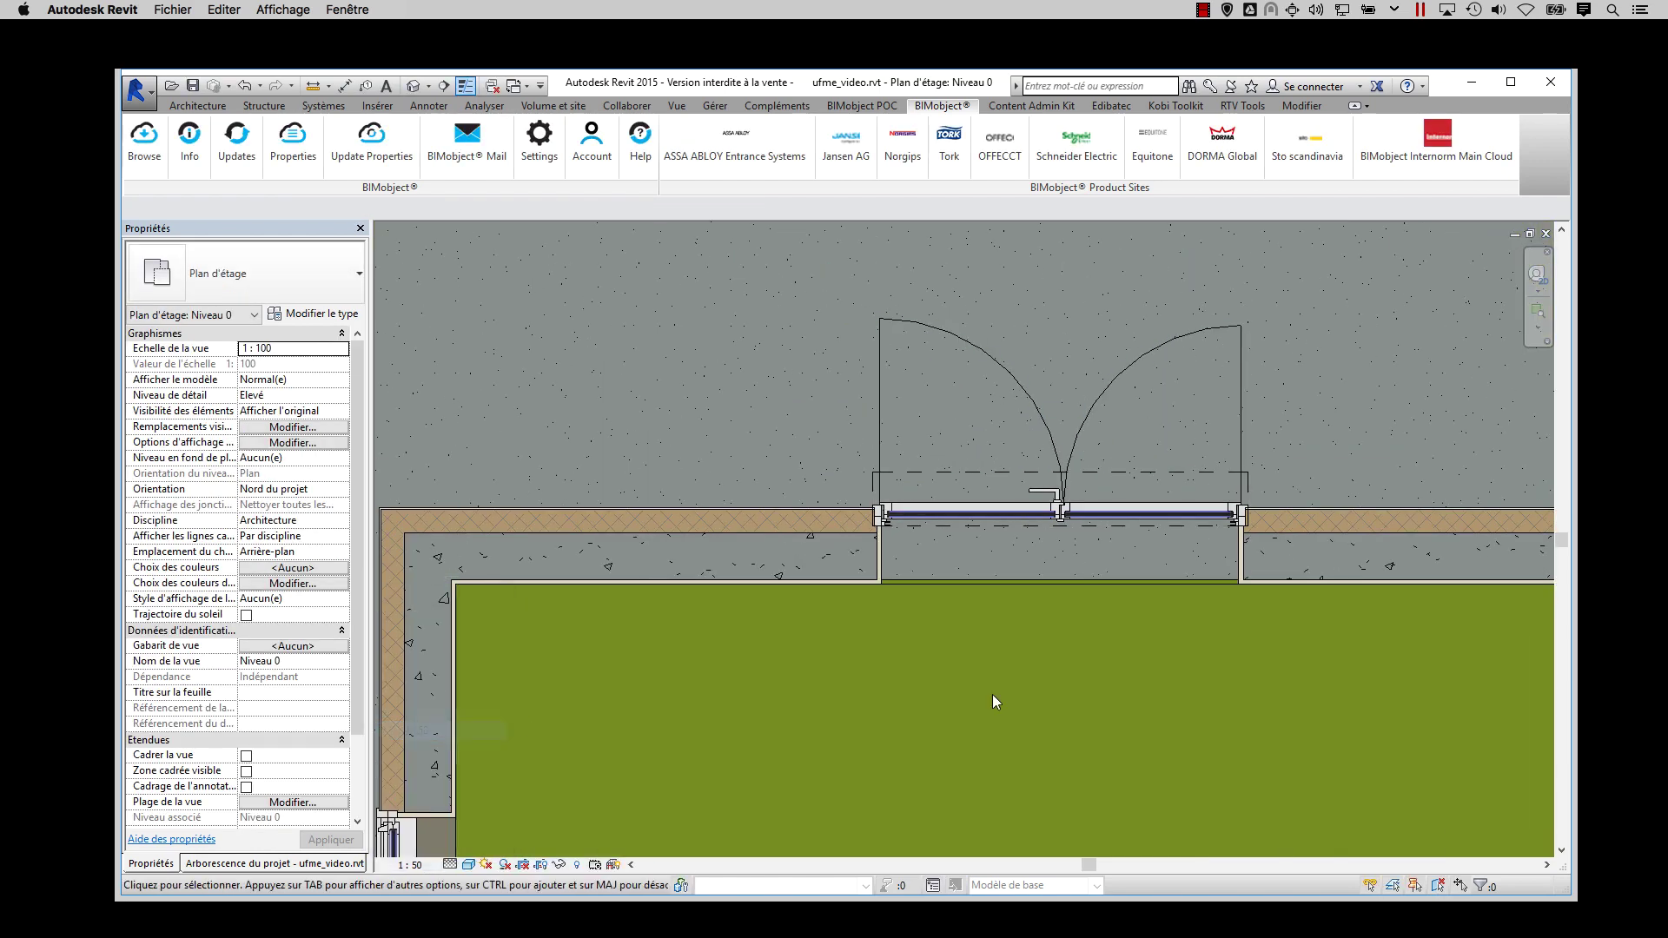
Compare the new door's plan representation at the Moyen and Faible detail levels.
scroll(1251, 373, "up", 2)
scroll(1229, 581, "up", 1)
left_click(450, 864)
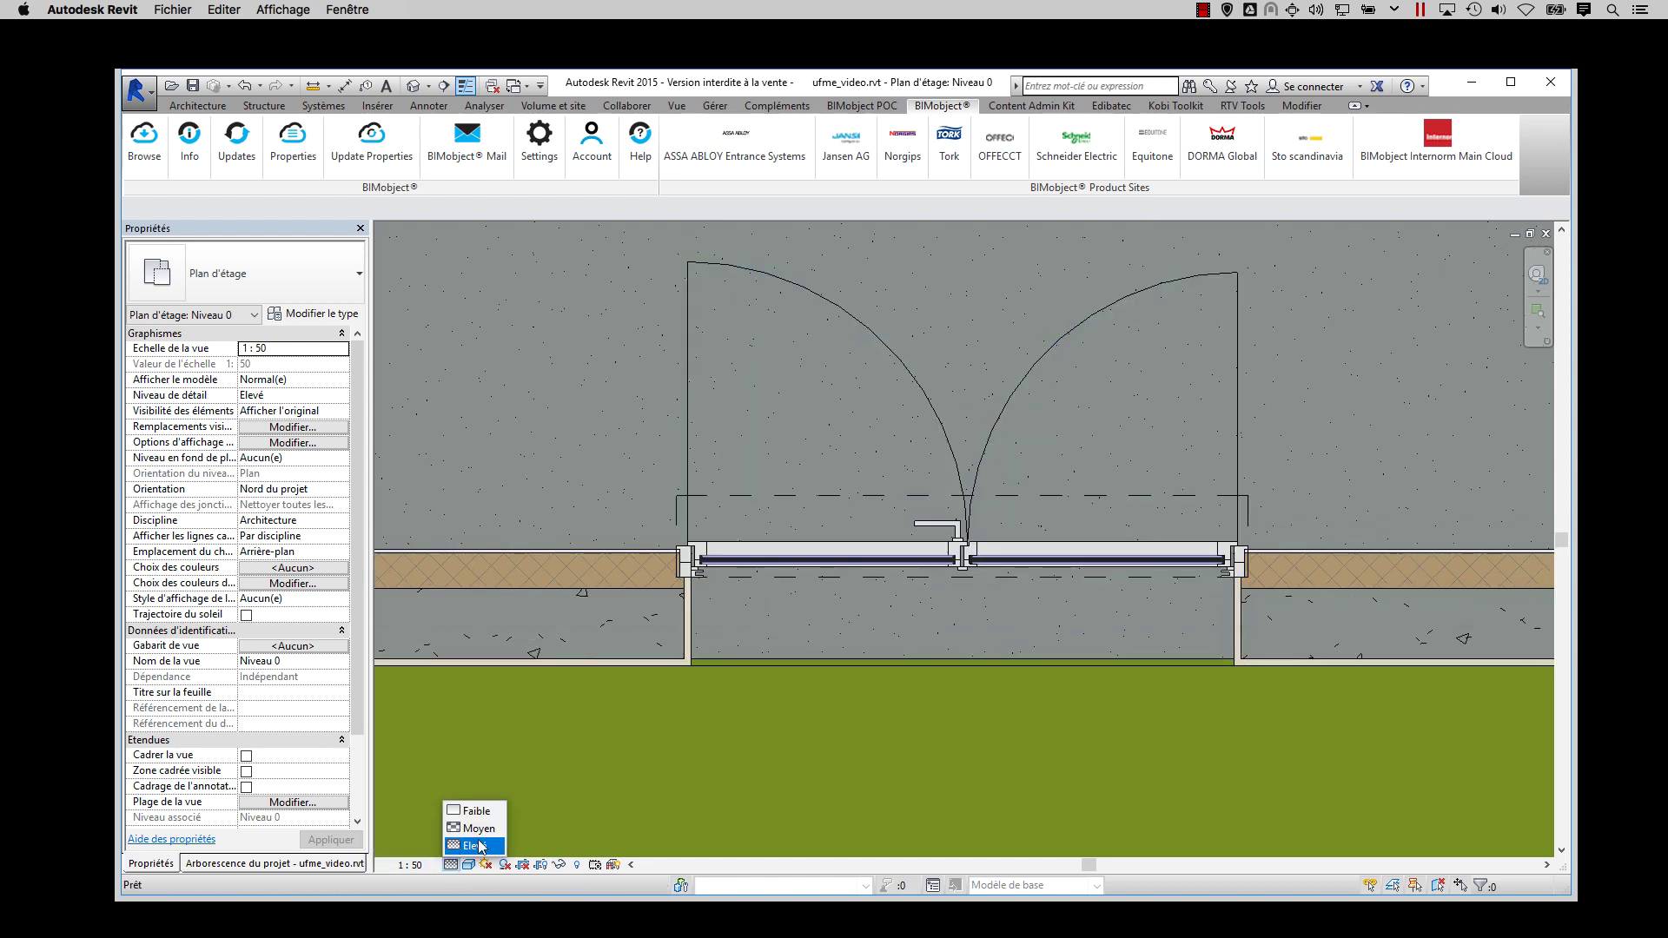
left_click(476, 828)
left_click(450, 865)
left_click(475, 811)
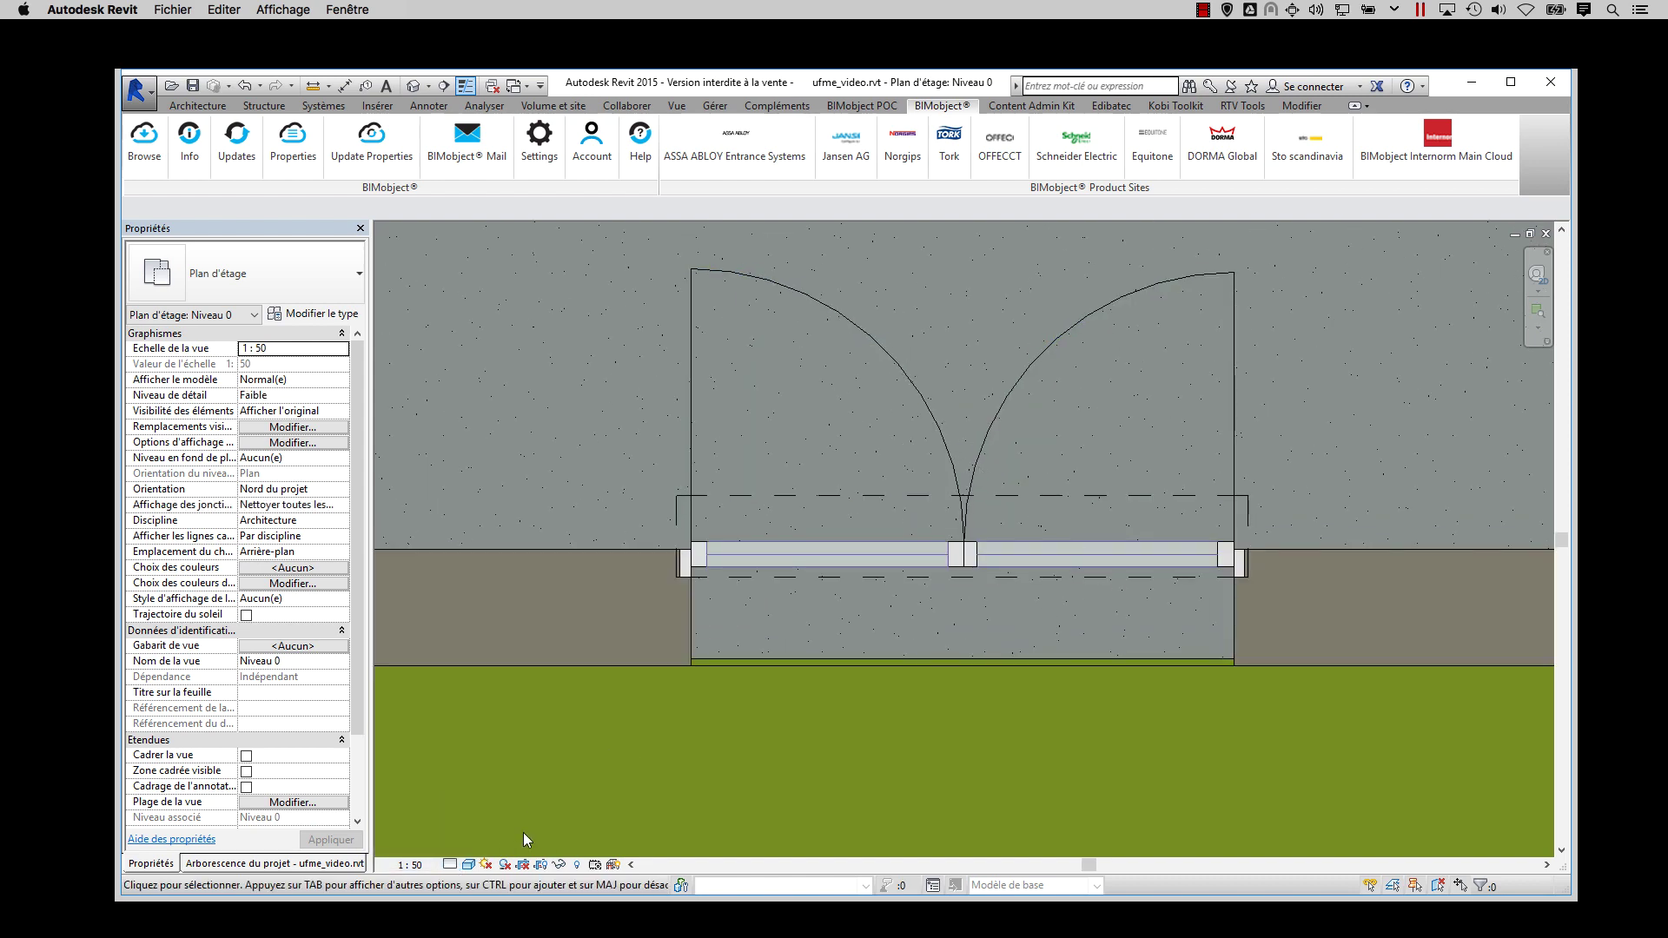
In the door's type properties, toggle Lignes d'ouverture off and on, set Hauteur brute to 2.4000 and Largeur brute to 1.6000, and accept.
left_click(956, 552)
left_click(321, 314)
left_click_drag(534, 271, 506, 282)
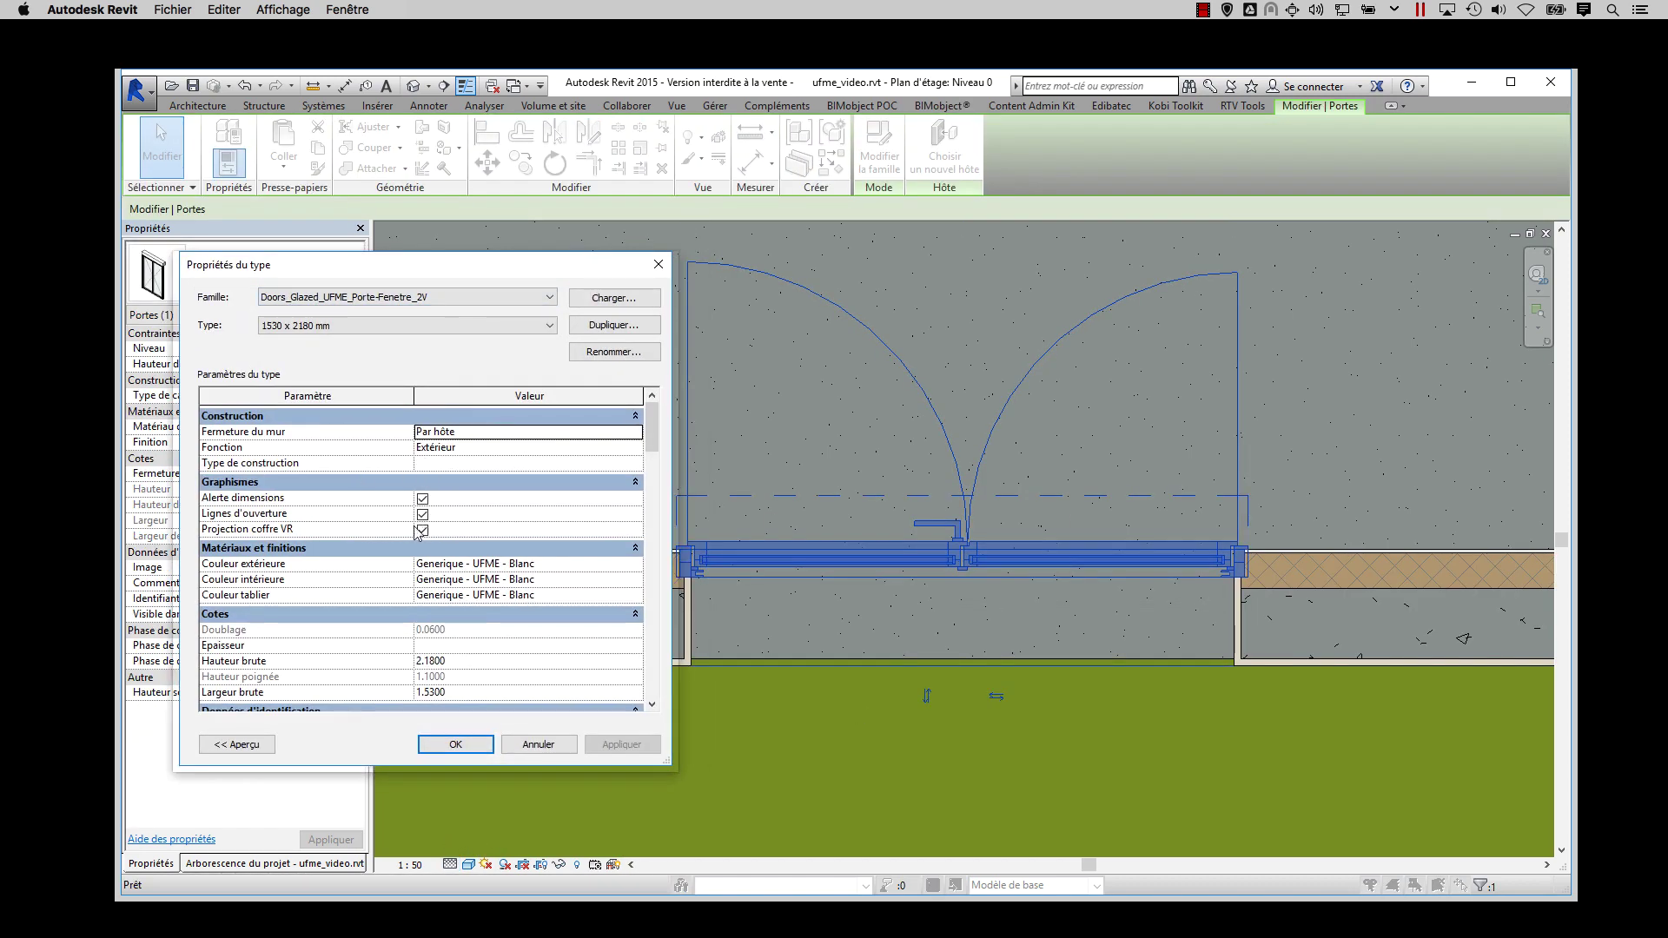
left_click(422, 514)
scroll(423, 532, "down", 1)
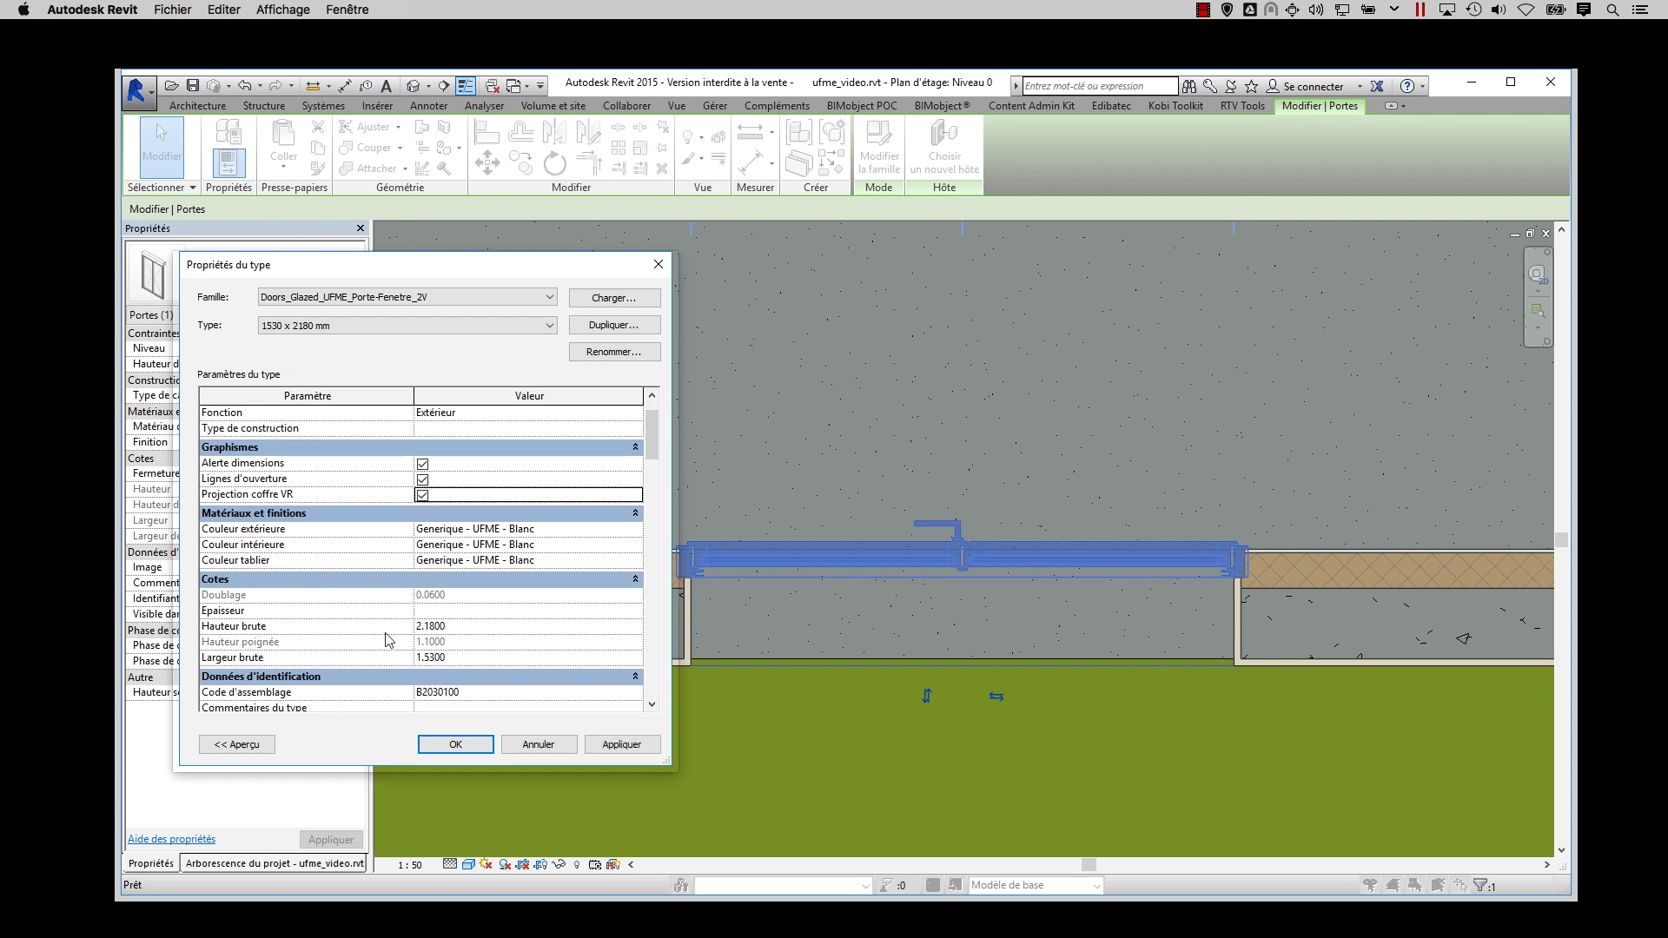
left_click_drag(447, 269, 598, 272)
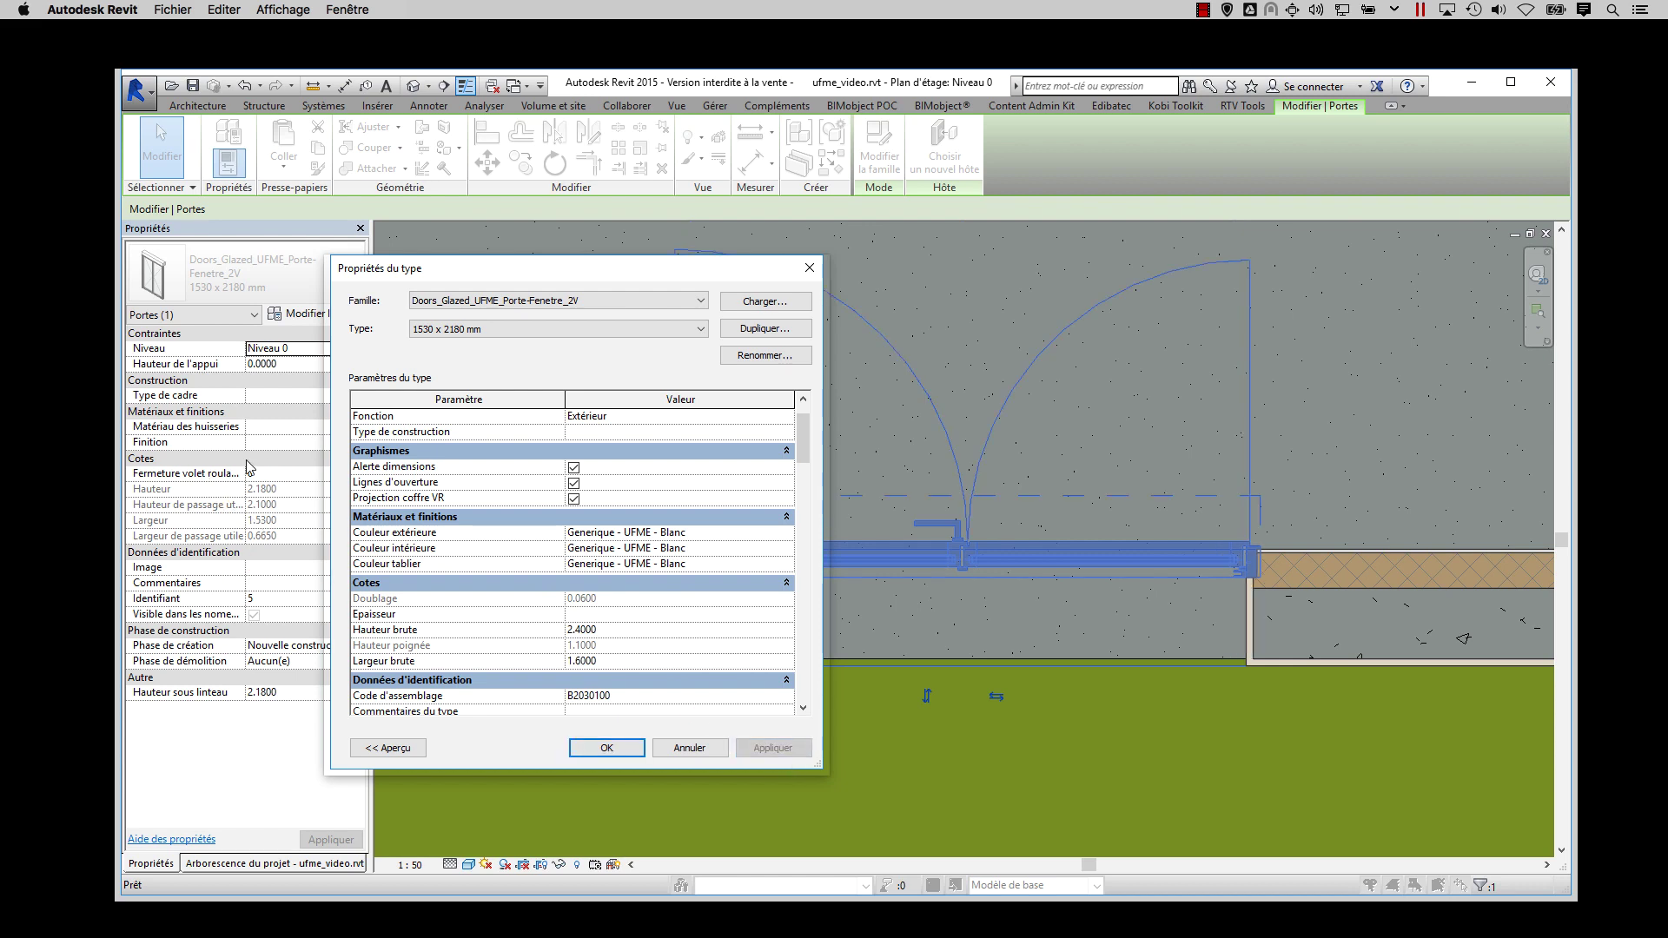
left_click(592, 749)
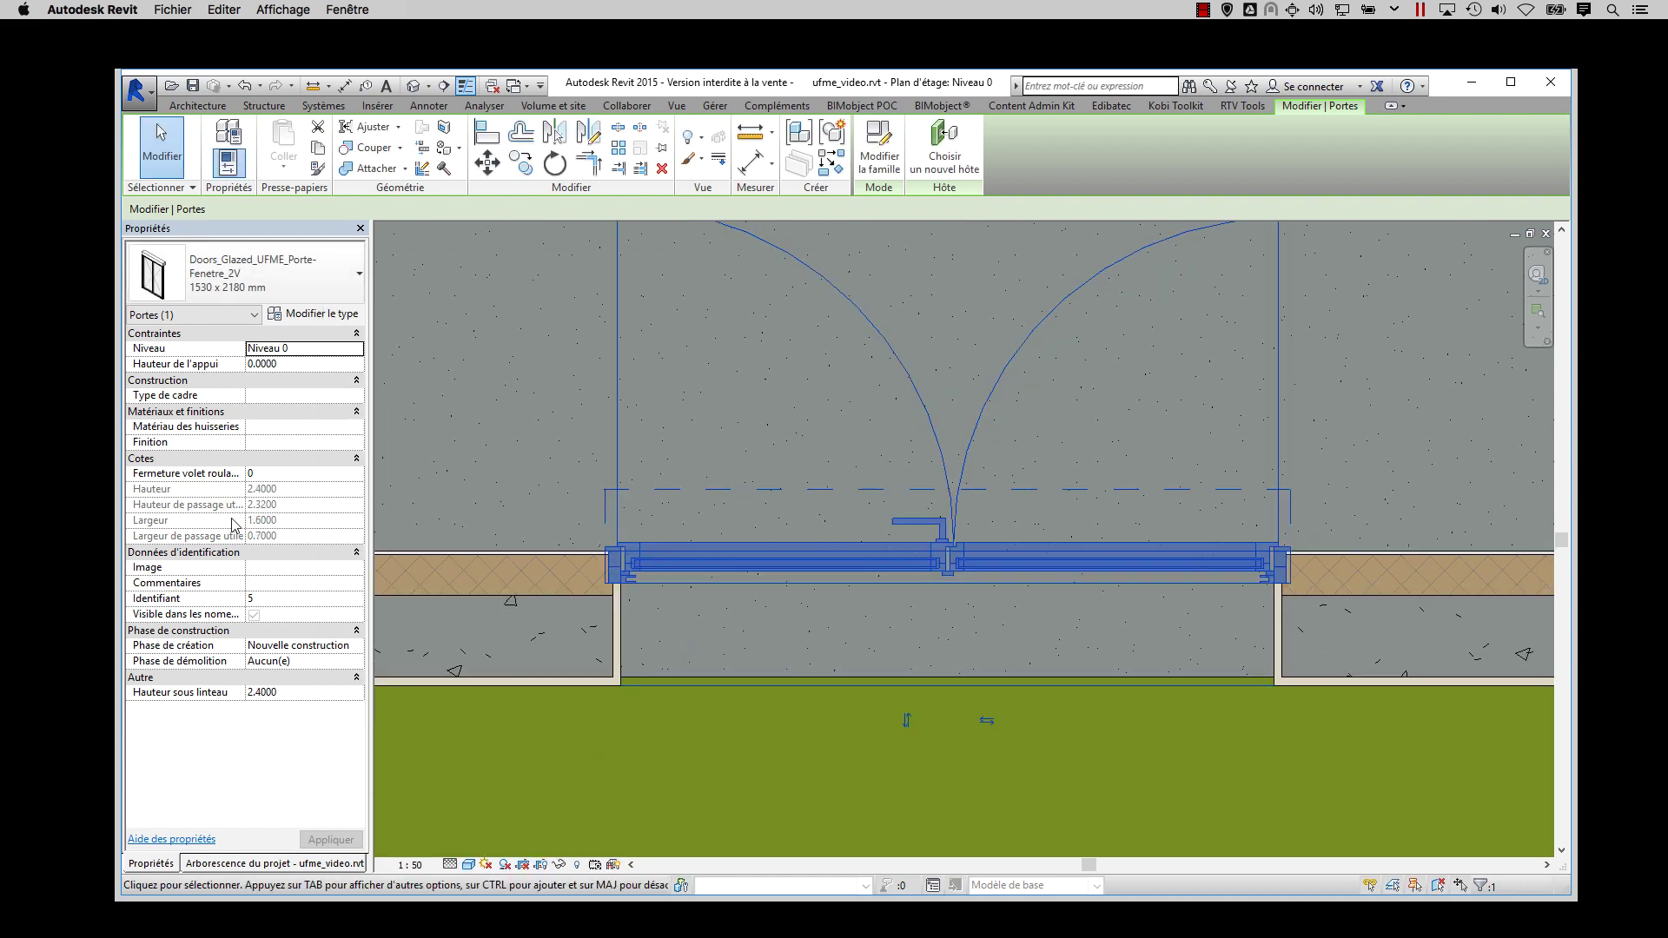
Set the door's roller shutter closure (Fermeture volet roulant) to 50 and show the door in the {3D} view.
scroll(1170, 645, "down", 3)
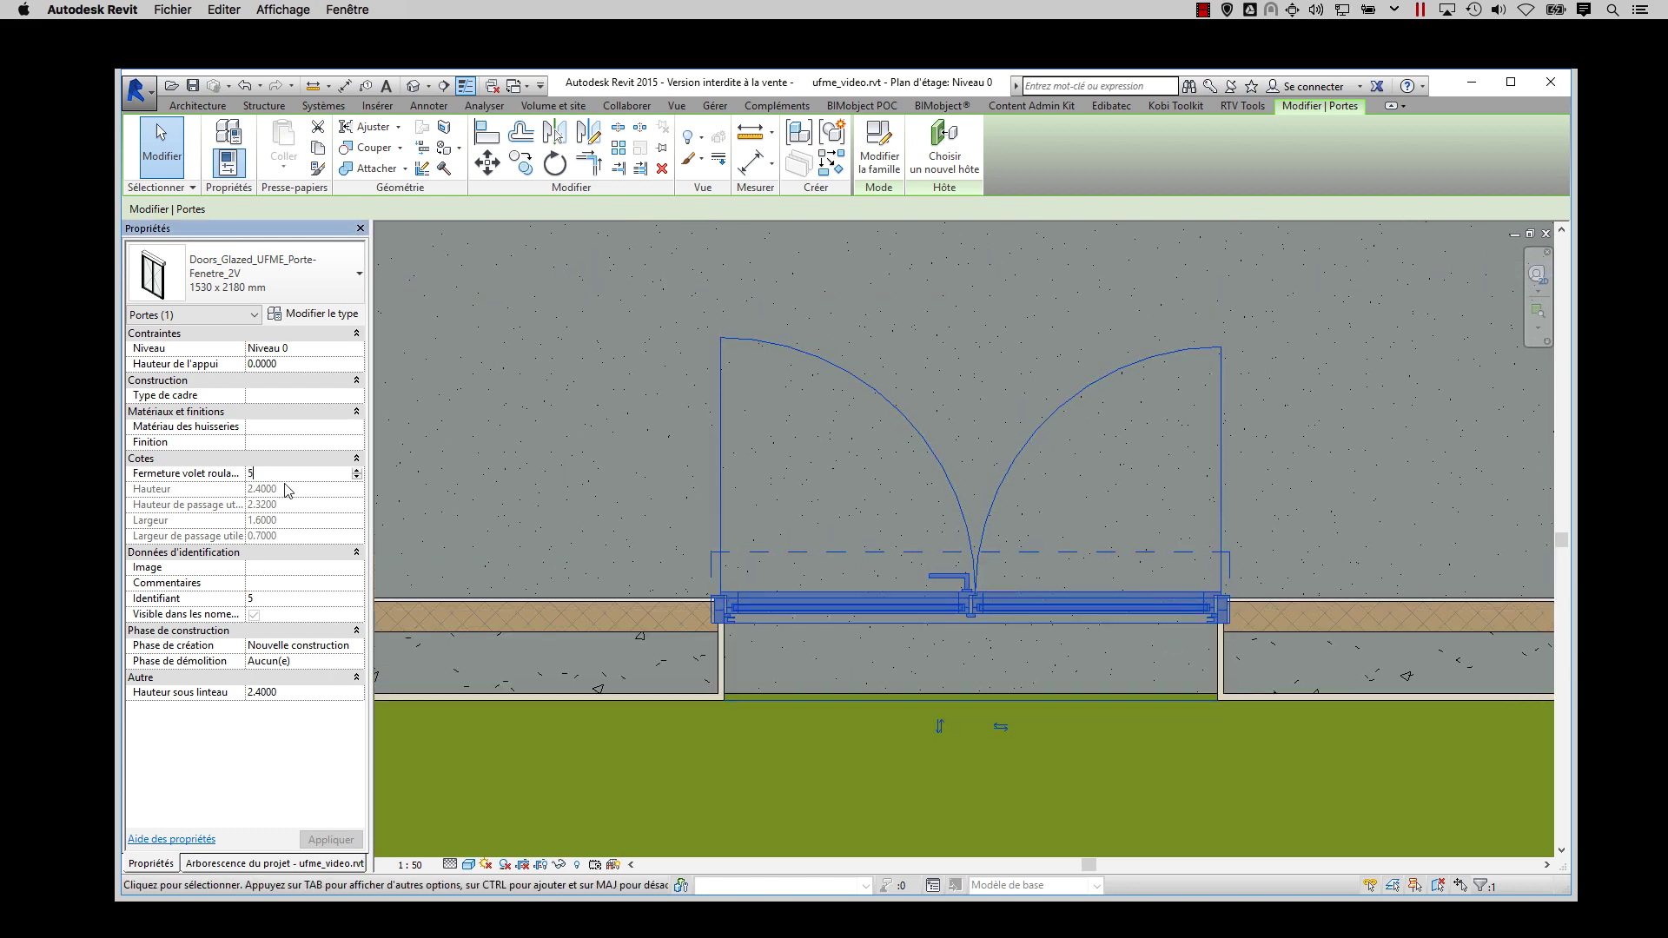
left_click(331, 839)
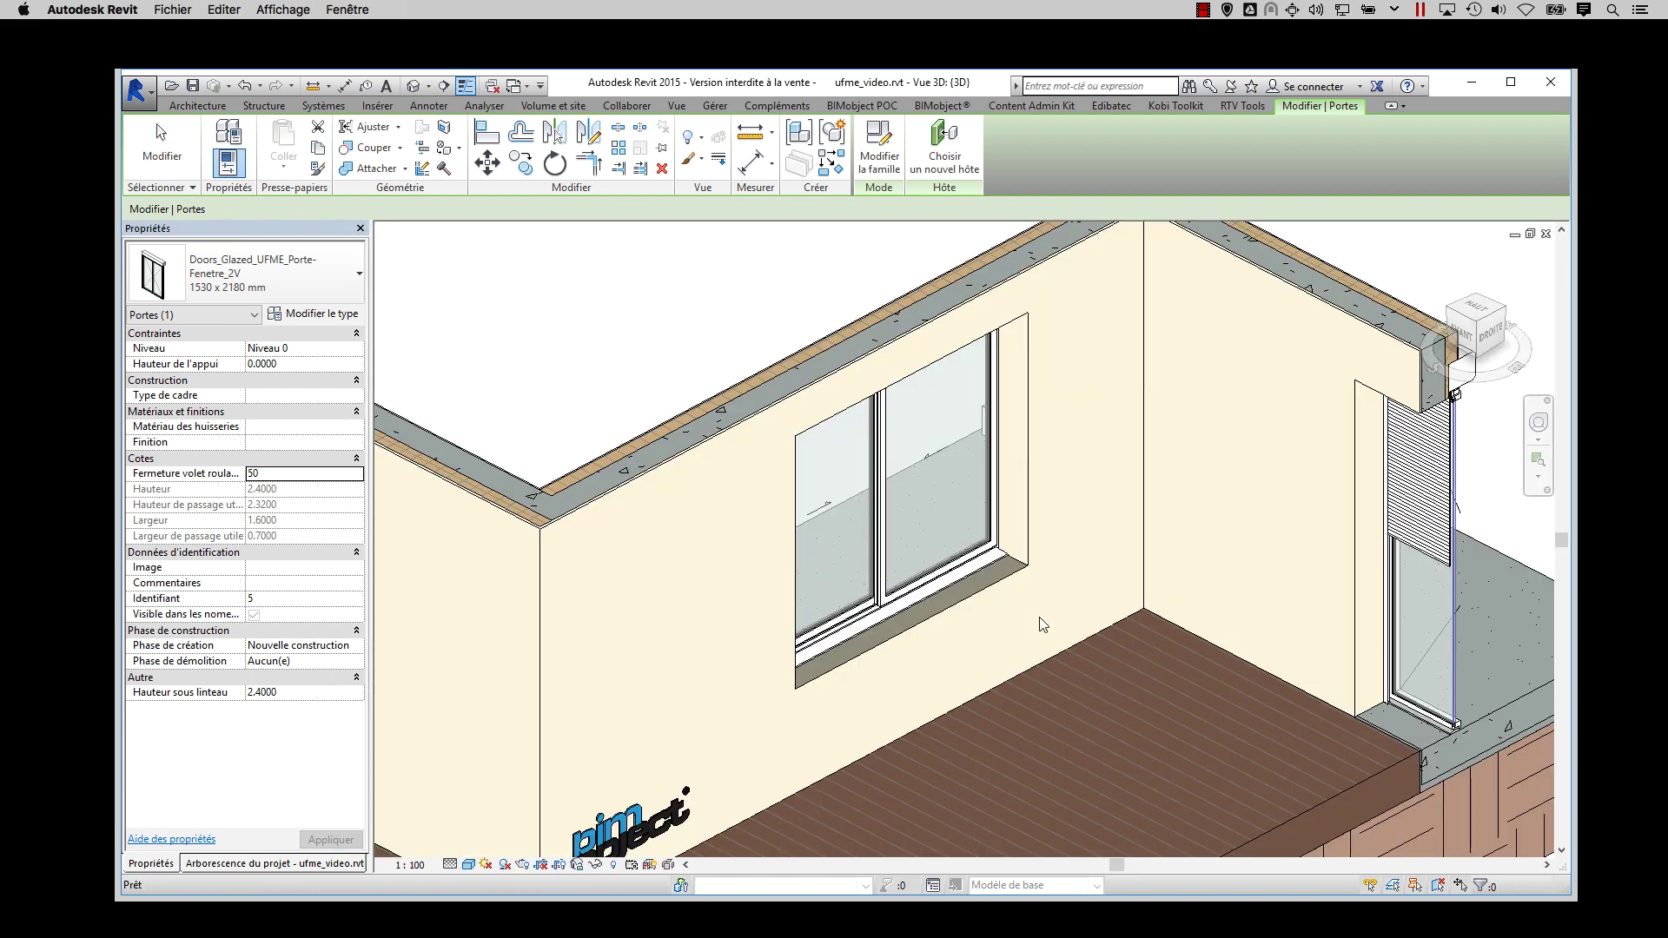
key("Escape")
left_click(945, 477)
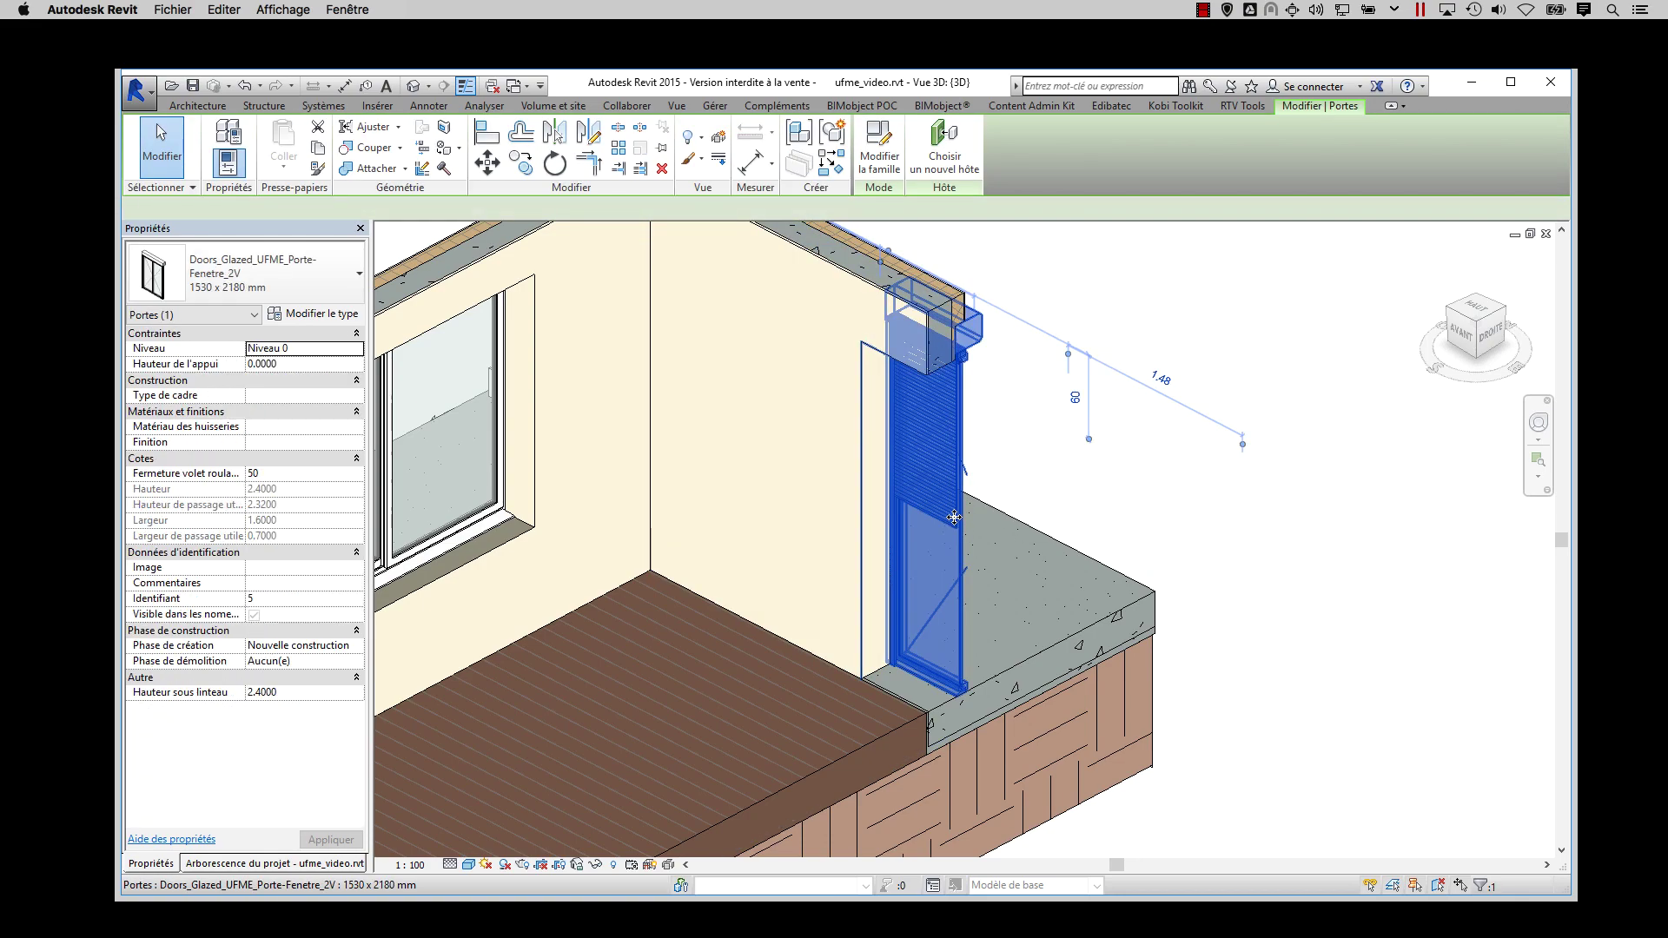
key("Escape")
Show the door's exterior face in 3D and set its roller shutter closure to 25.
scroll(817, 478, "up", 1)
middle_click_drag(816, 479, 1013, 539, "shift")
scroll(1013, 539, "down", 1)
scroll(818, 440, "up", 2)
left_click(817, 441)
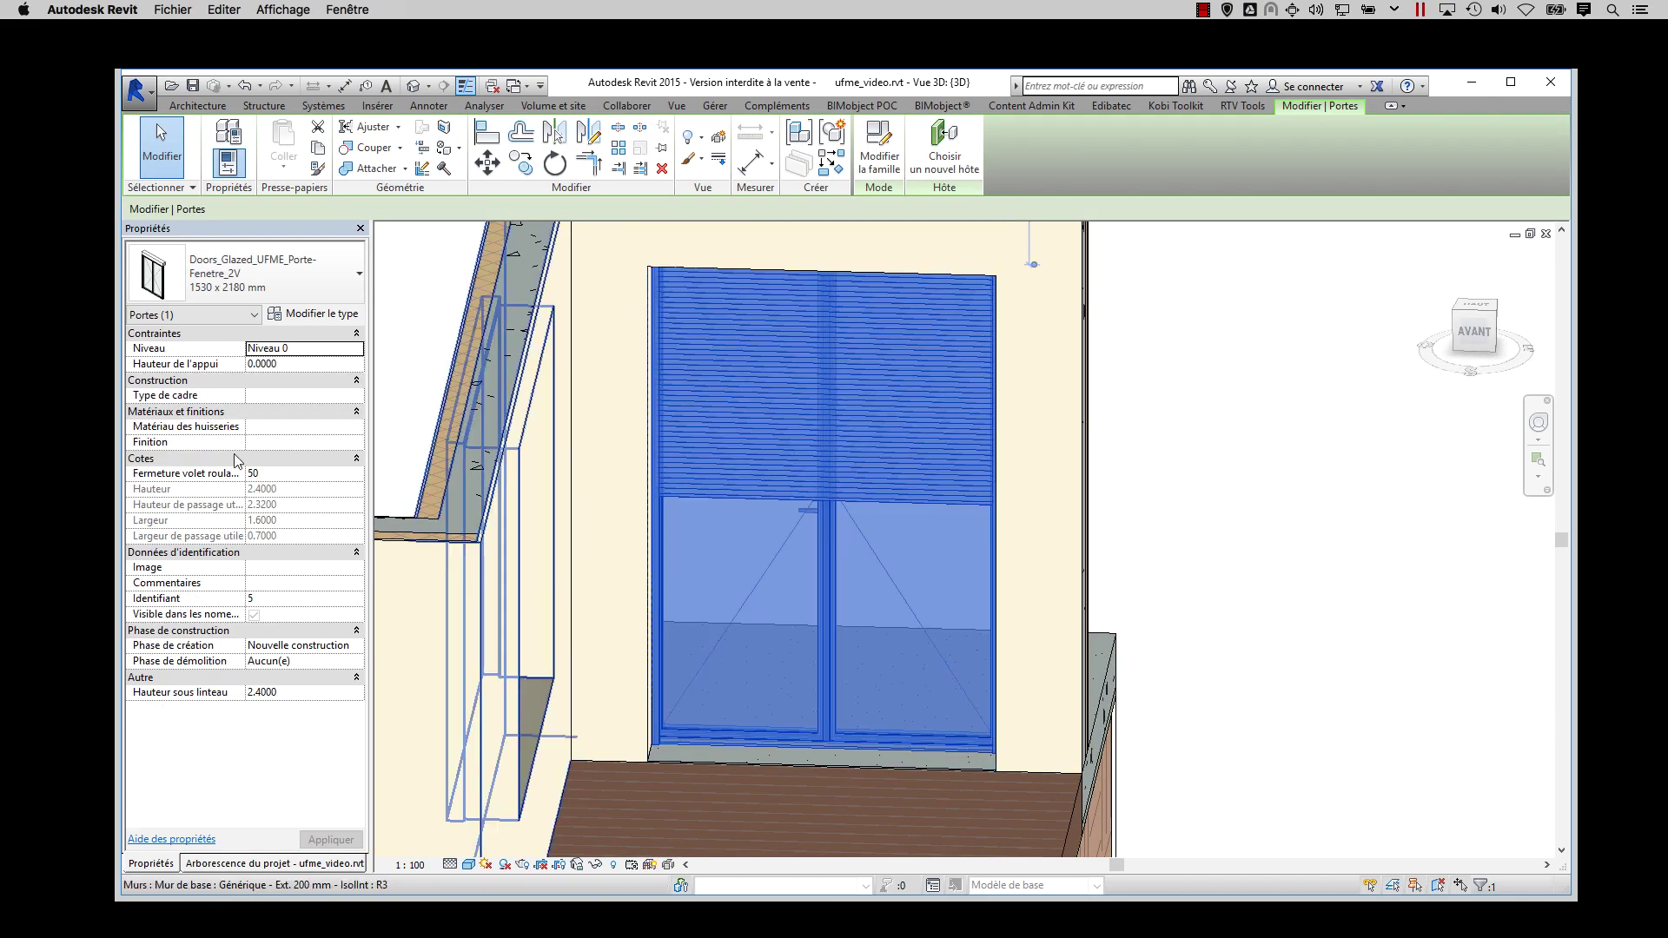
key("Escape")
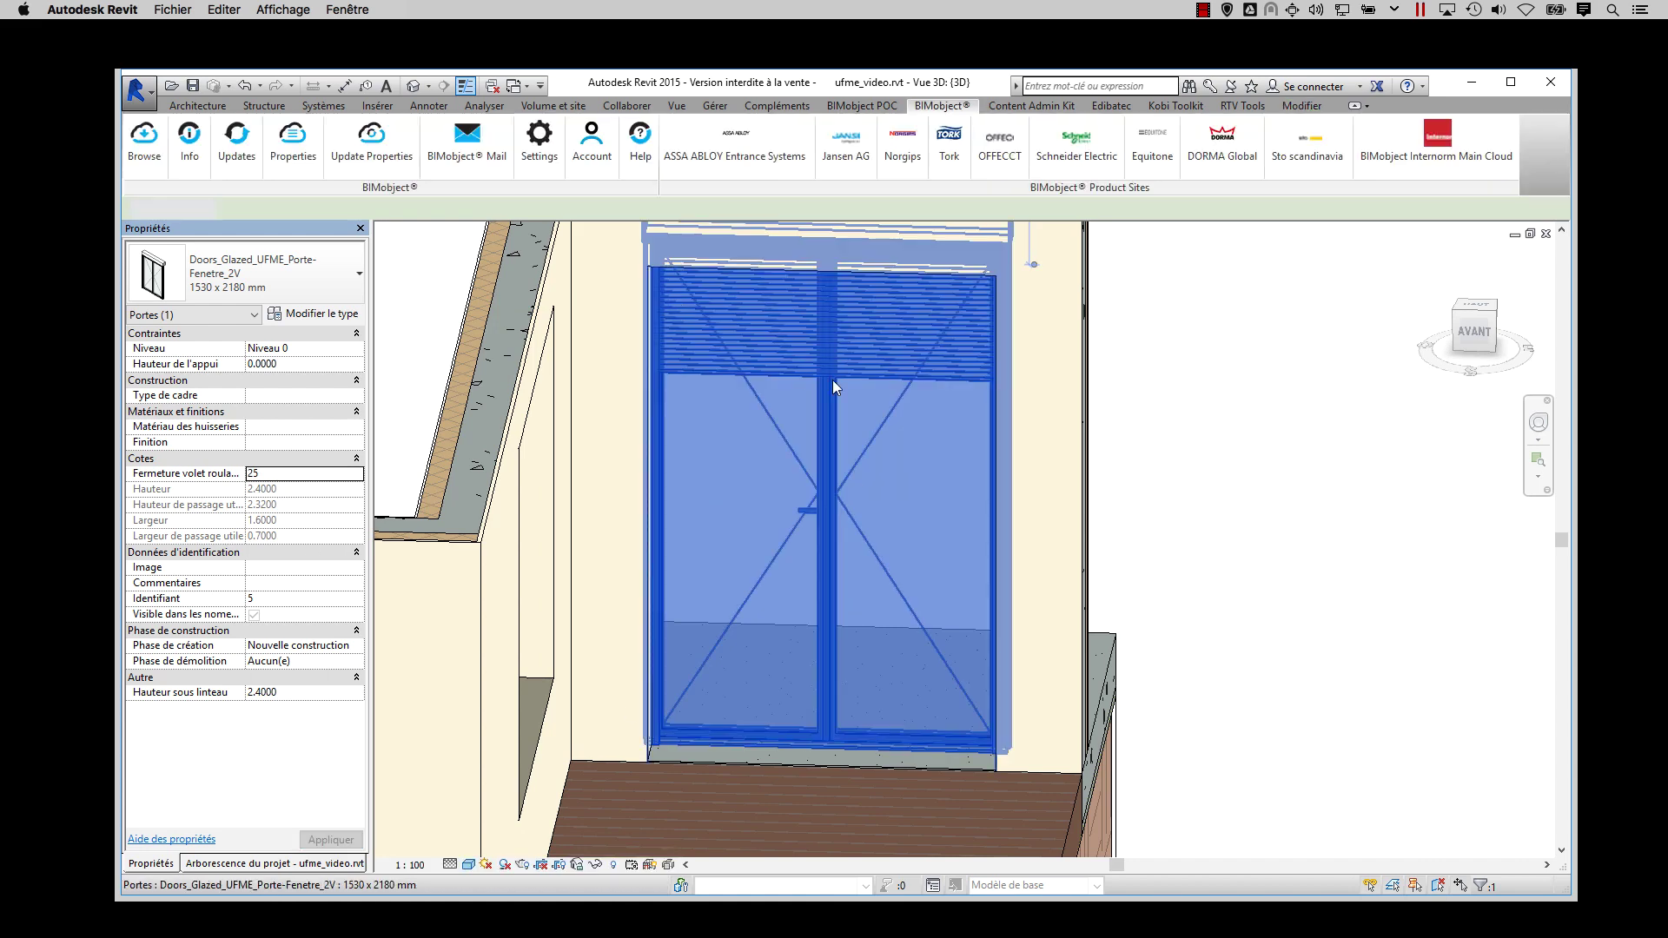
left_click(827, 488)
Examine the door, its handle and its shutter box in 3D from the interior and from the side.
scroll(827, 488, "down", 1)
middle_click_drag(782, 507, 317, 483, "shift")
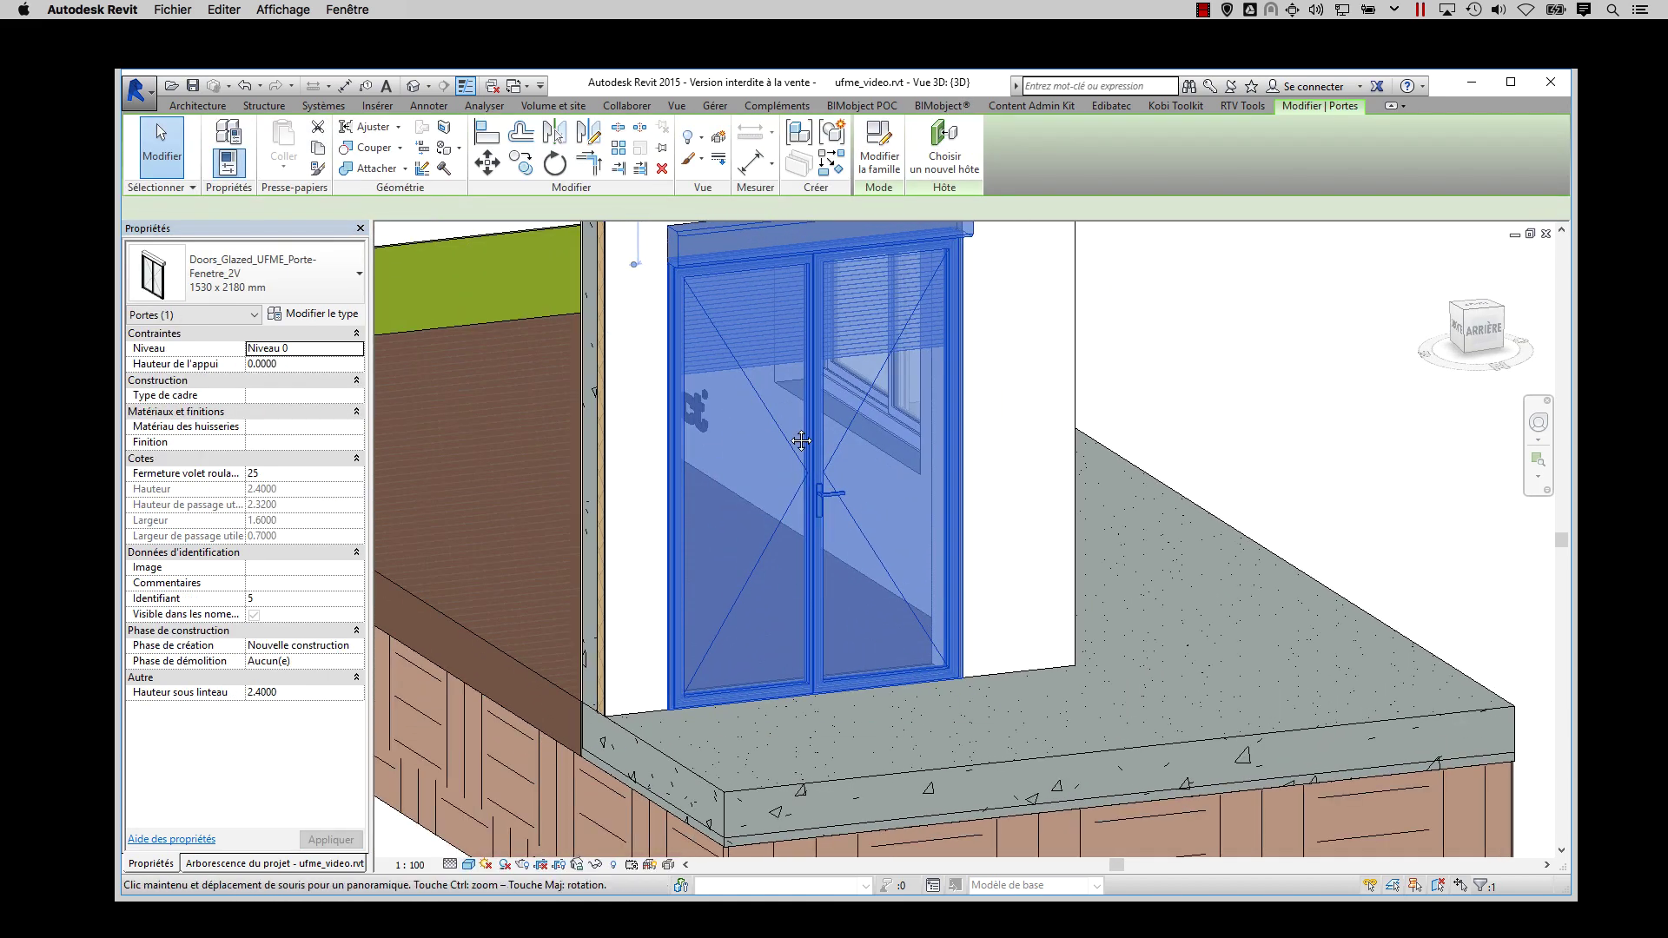
middle_click_drag(793, 439, 919, 524)
left_click_drag(903, 436, 768, 451)
scroll(716, 472, "up", 3)
middle_click_drag(716, 472, 953, 300, "shift")
left_click(952, 533)
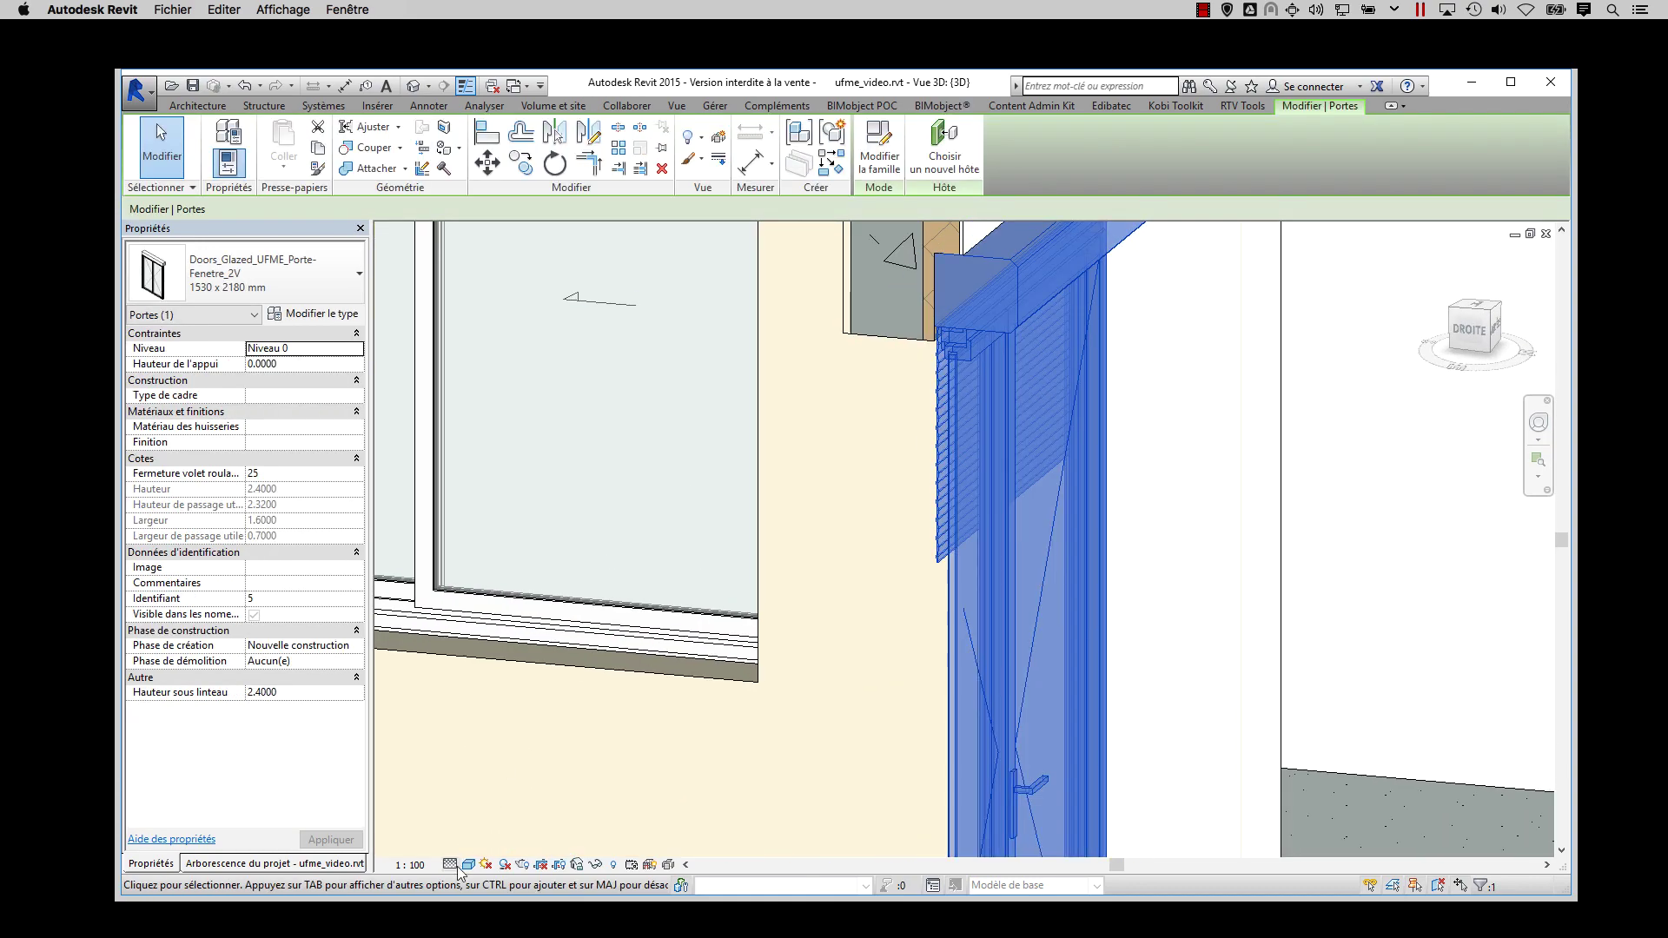
Compare the door's 3D representation at the Faible detail level and return the view to Elevé.
left_click(478, 832)
left_click(469, 812)
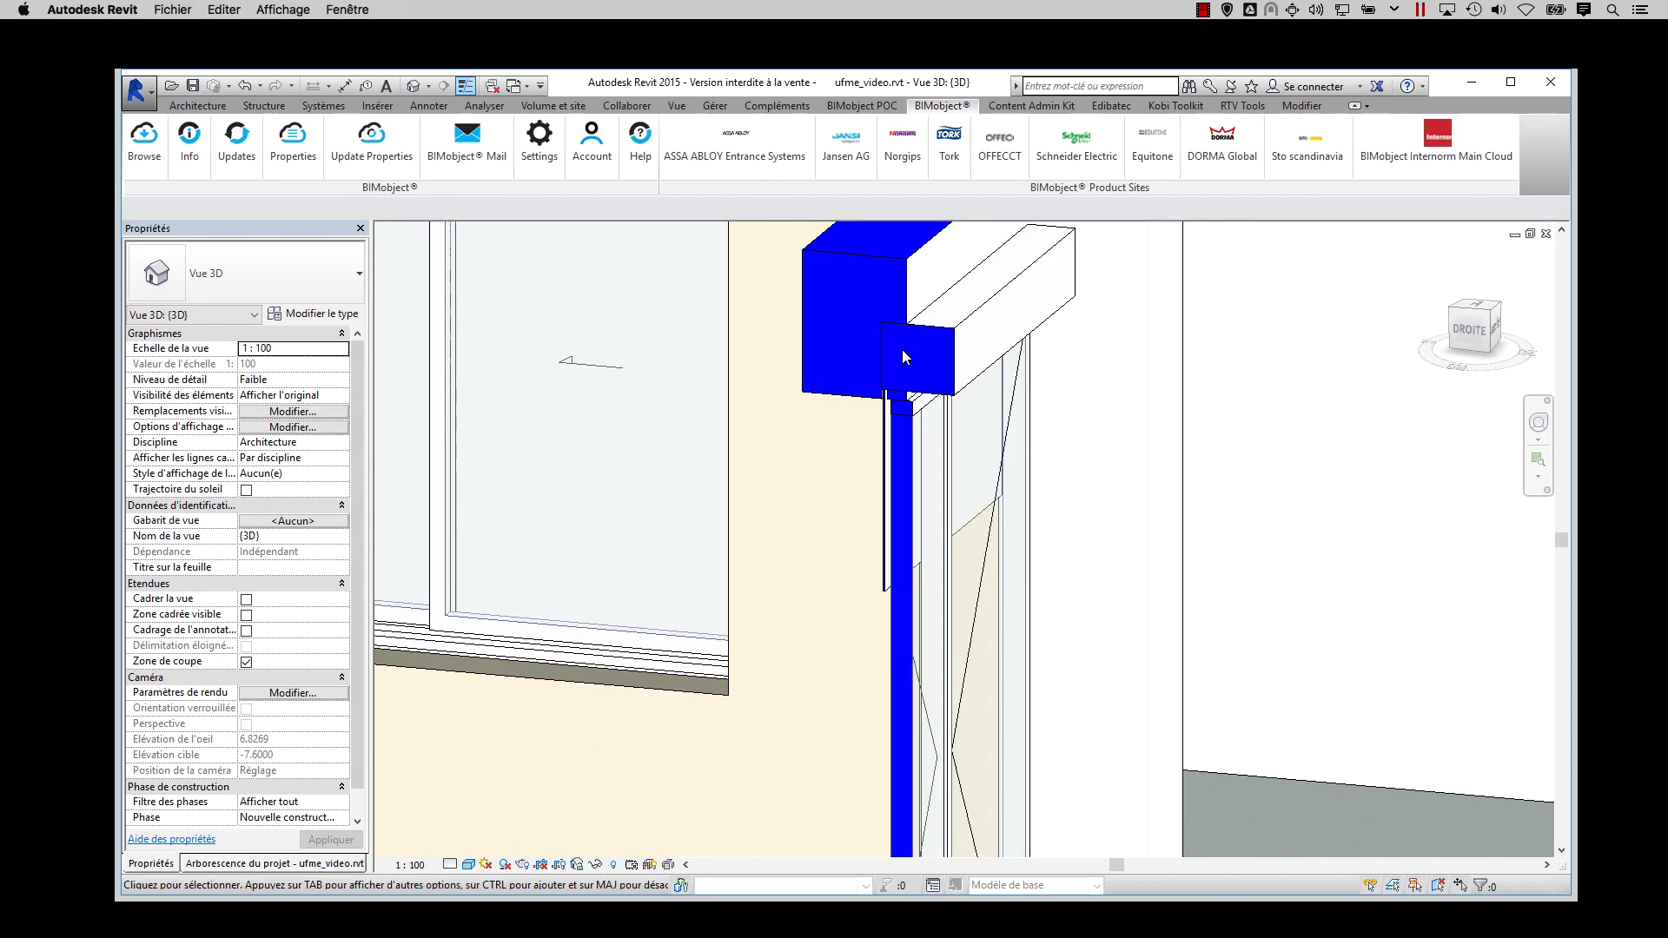
left_click(449, 866)
left_click(474, 845)
middle_click_drag(1053, 502, 1104, 434)
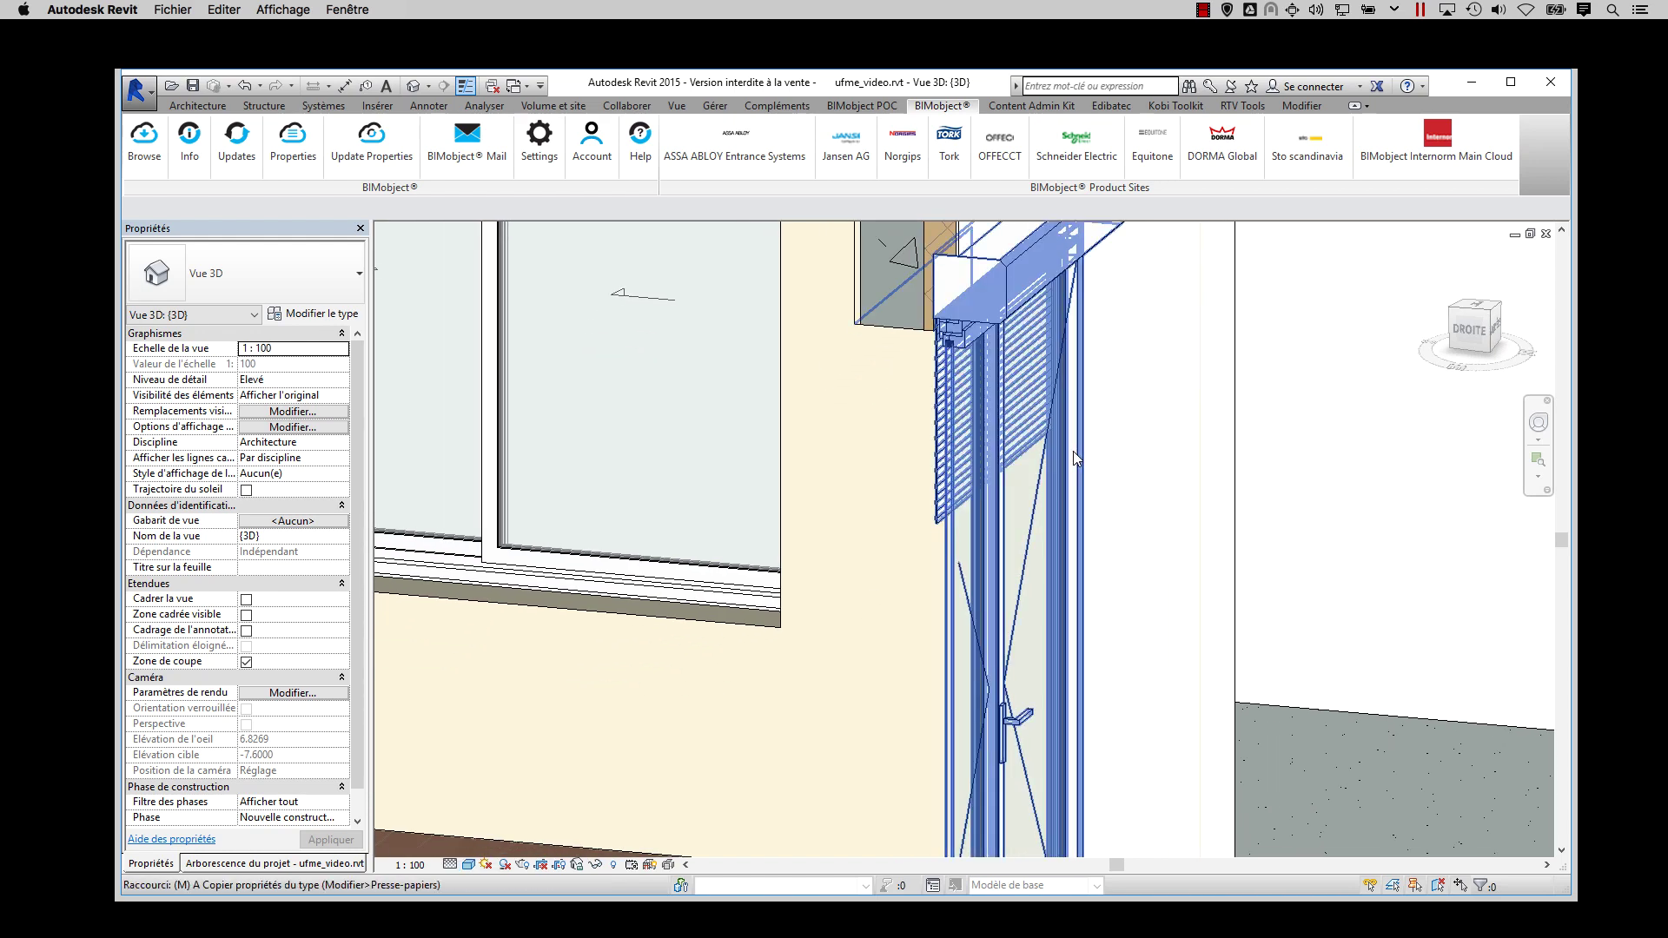
left_click(1070, 466)
scroll(1210, 420, "down", 3)
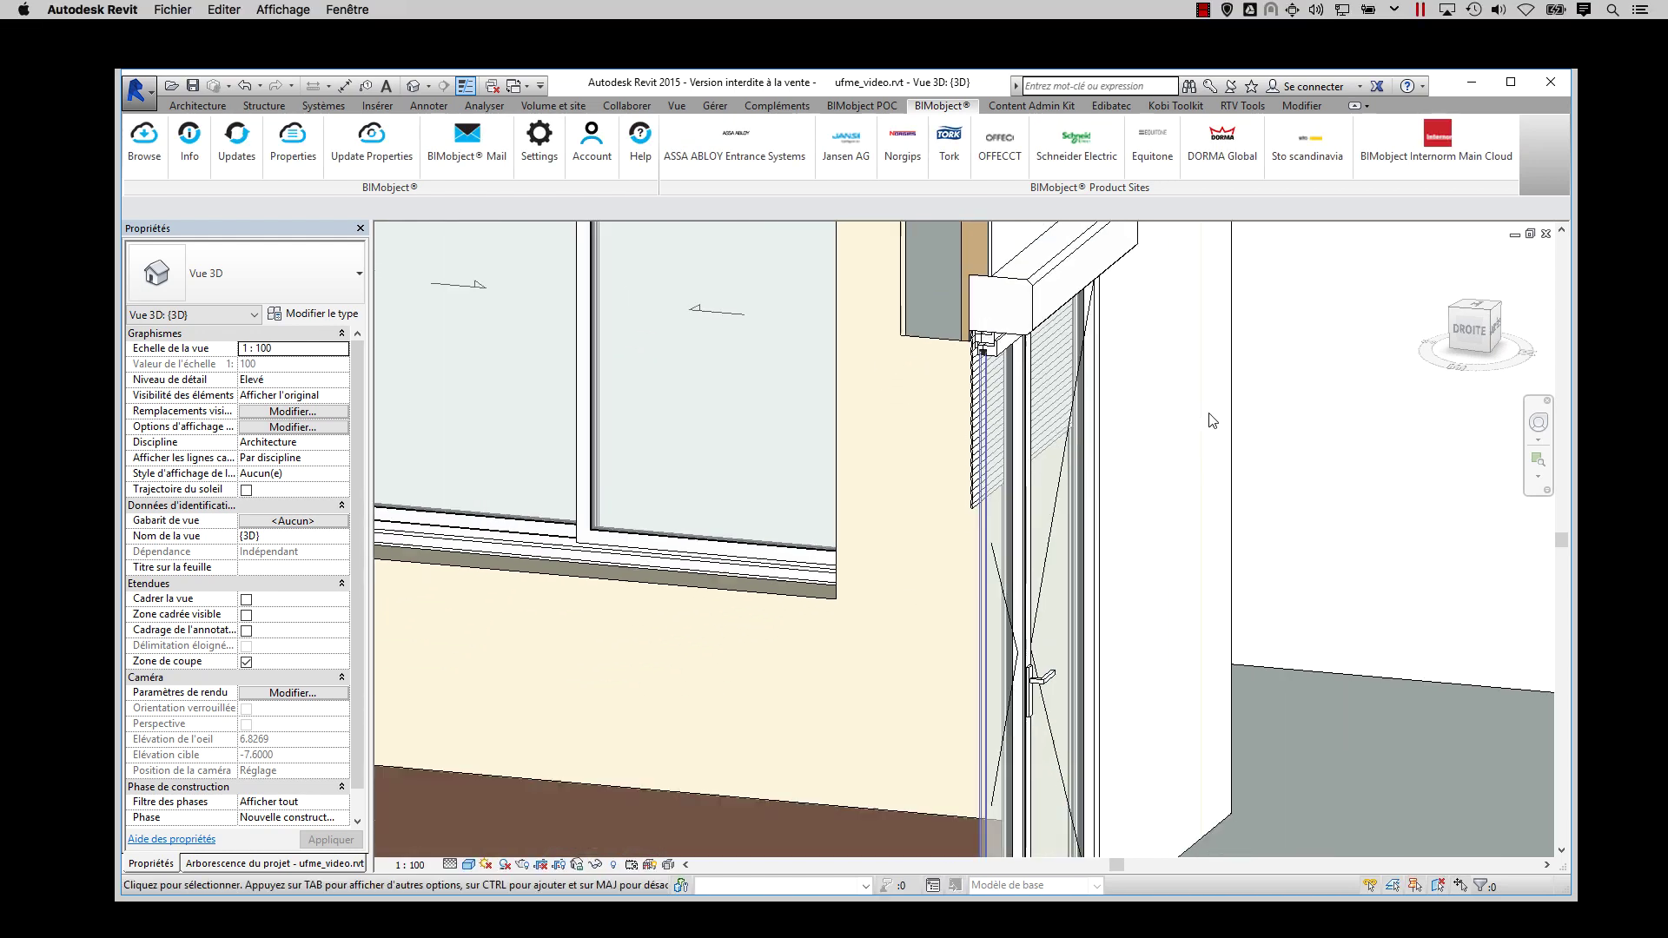
Examine the door's type properties, including the dimensions, identification, acoustic, thermal and glazing parameters, and close them without changes.
middle_click_drag(739, 450, 1090, 502, "shift")
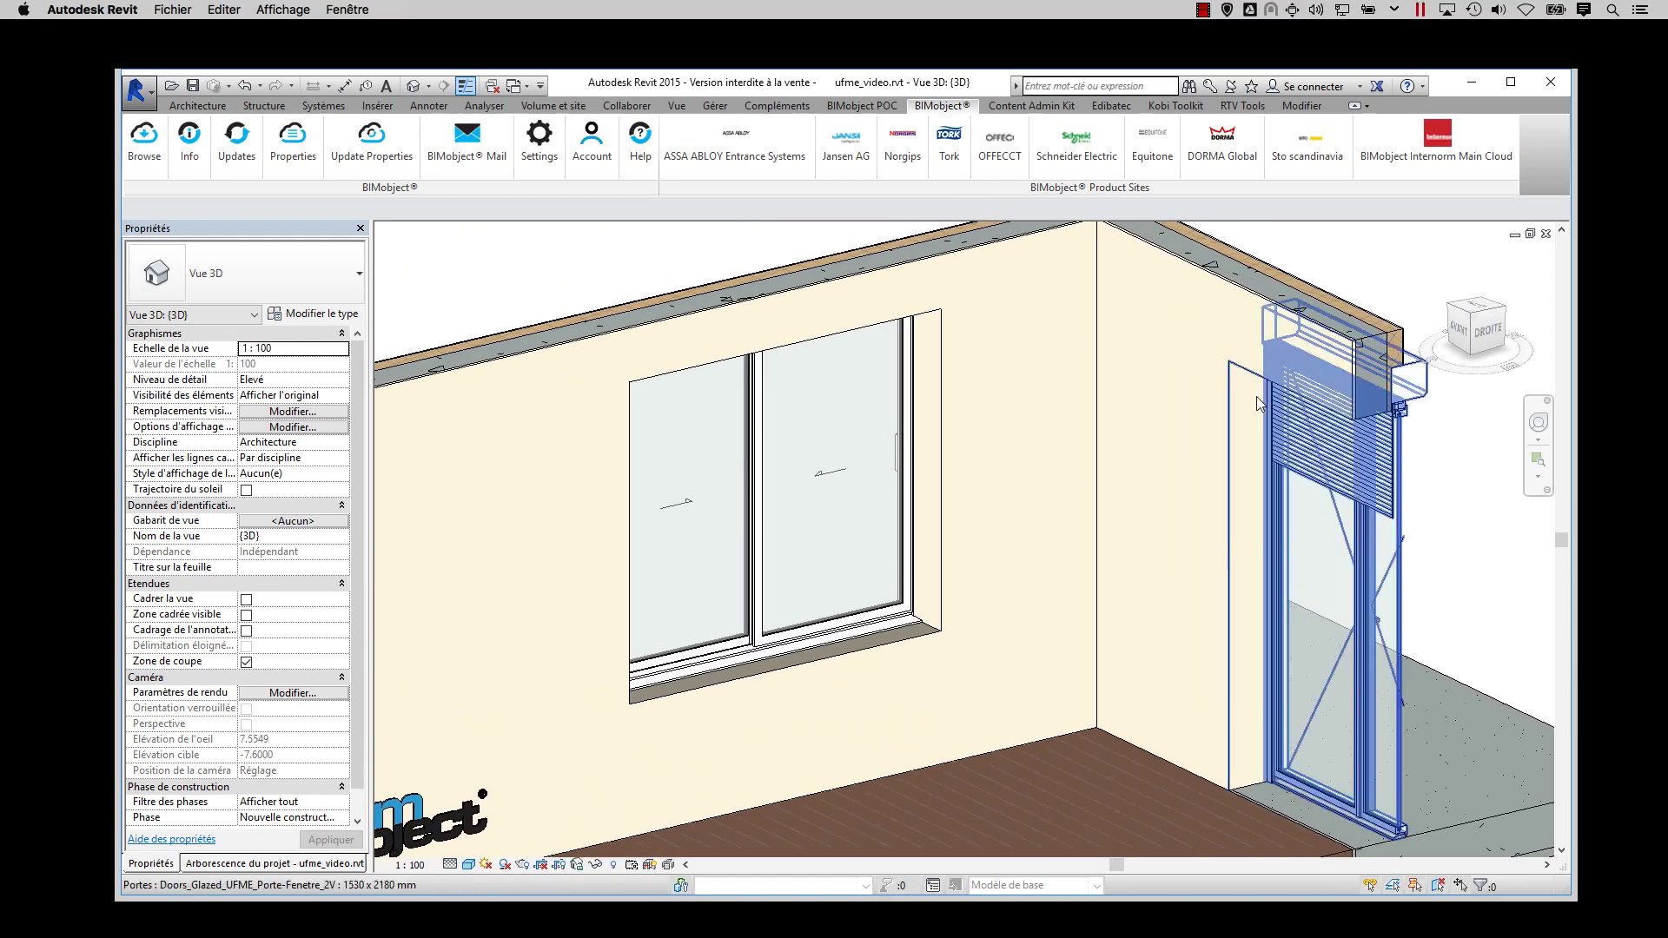
middle_click_drag(1192, 585, 1268, 550, "shift")
left_click(1368, 528)
left_click(320, 313)
scroll(636, 552, "down", 4)
scroll(638, 556, "down", 10)
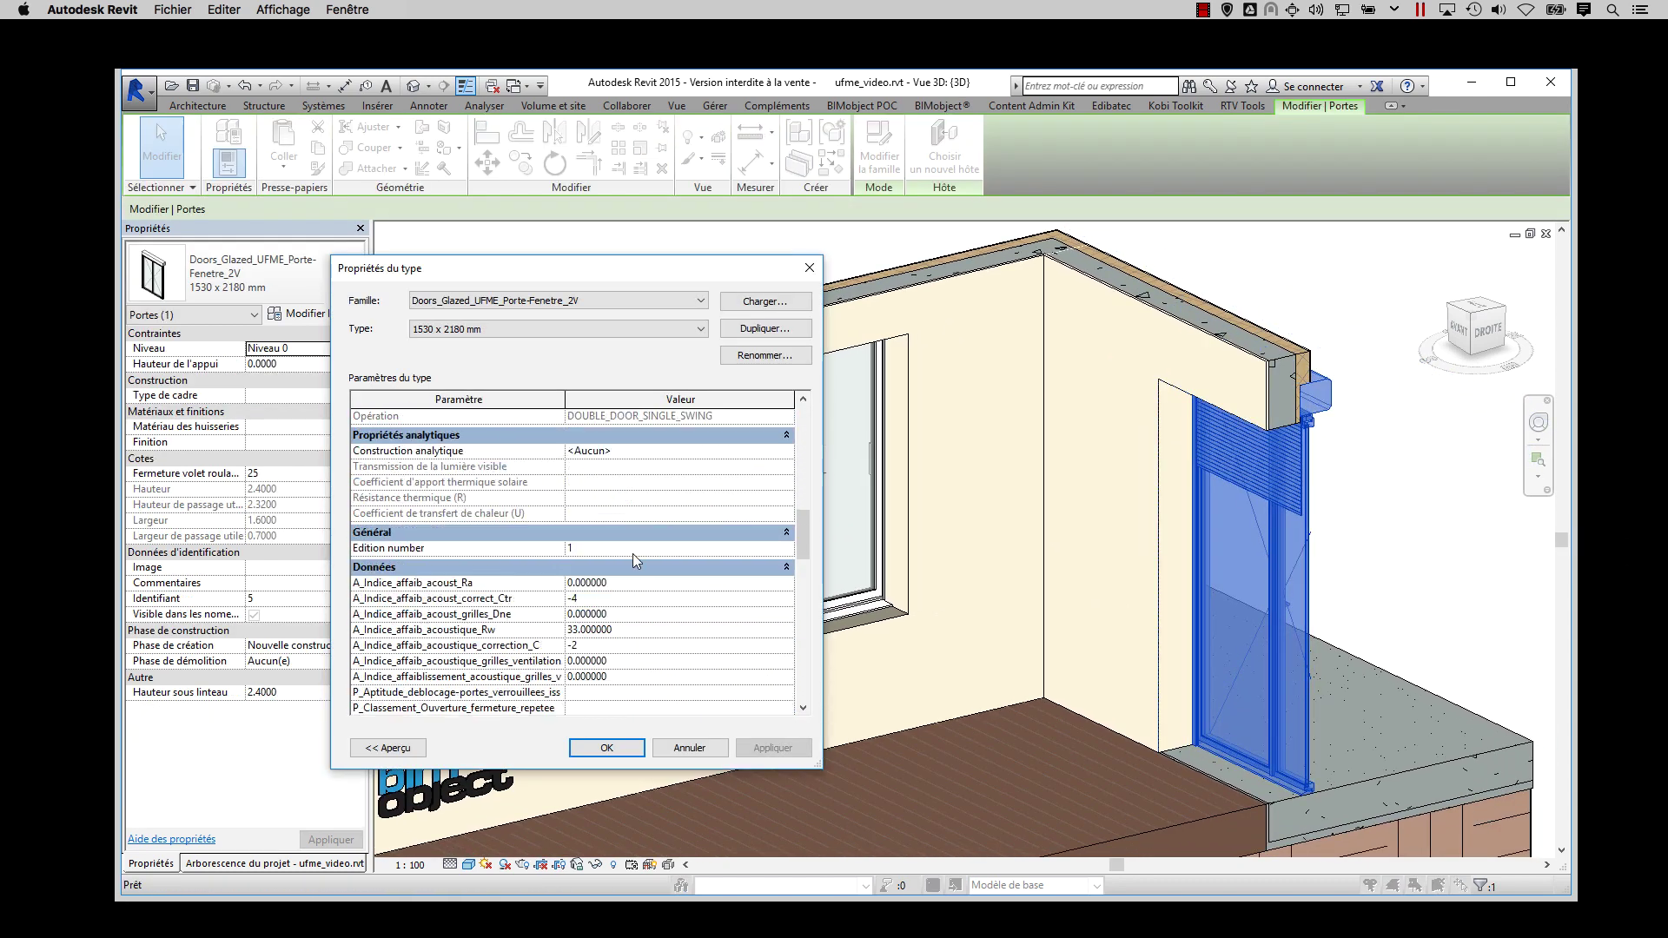
scroll(431, 551, "down", 4)
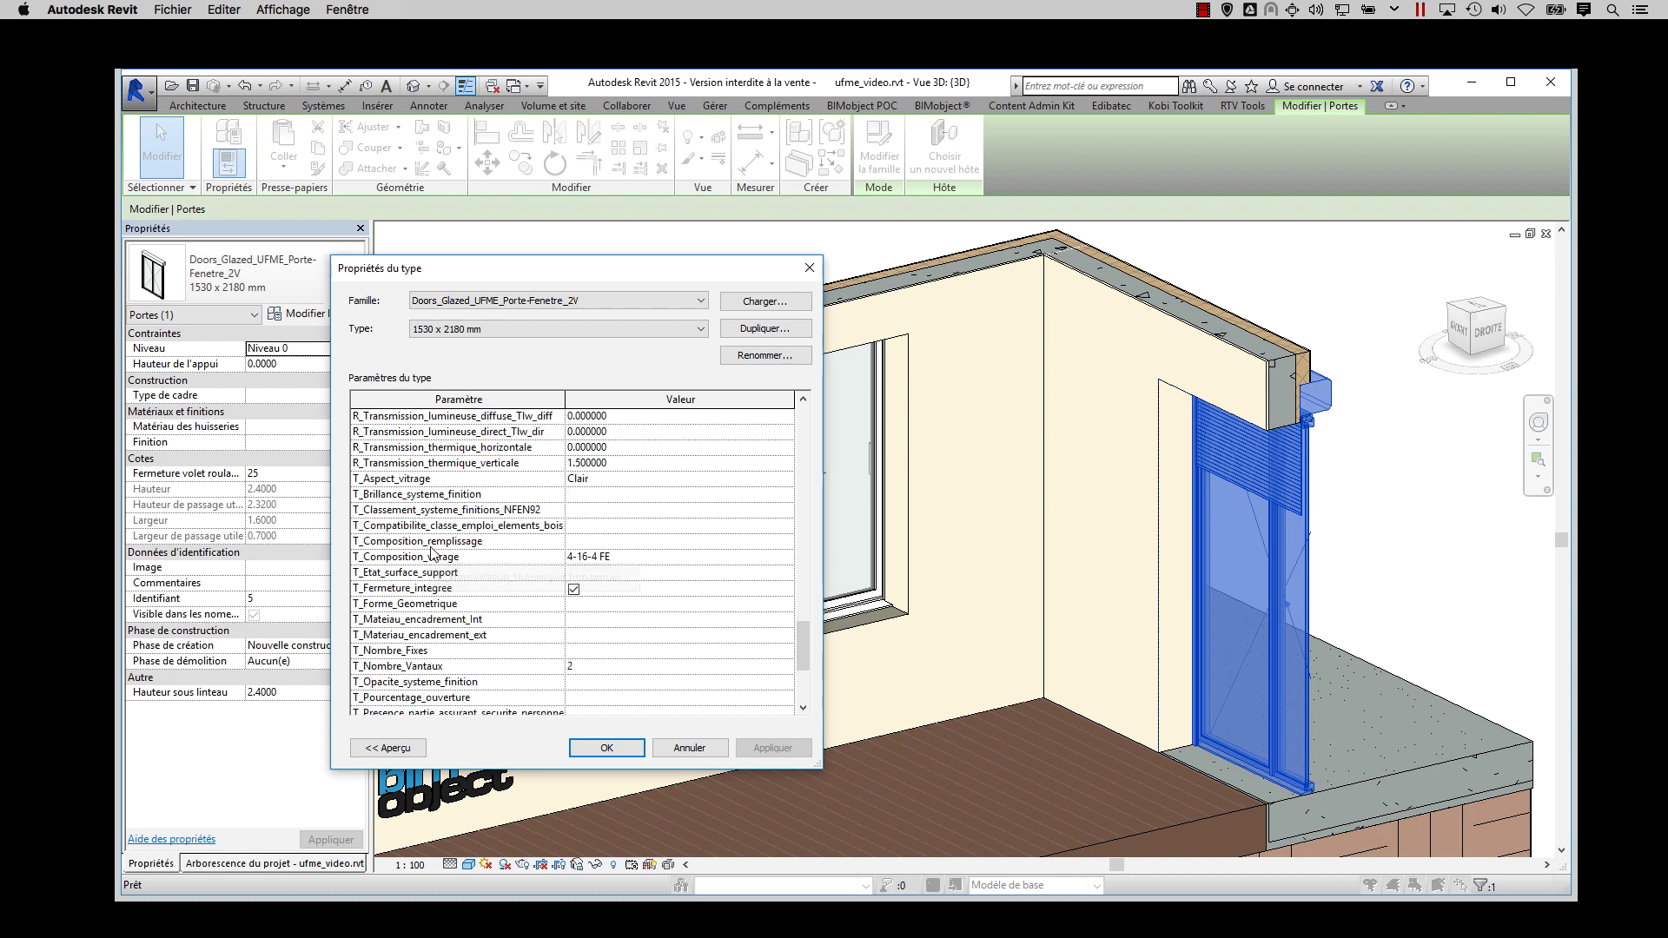
scroll(522, 513, "up", 10)
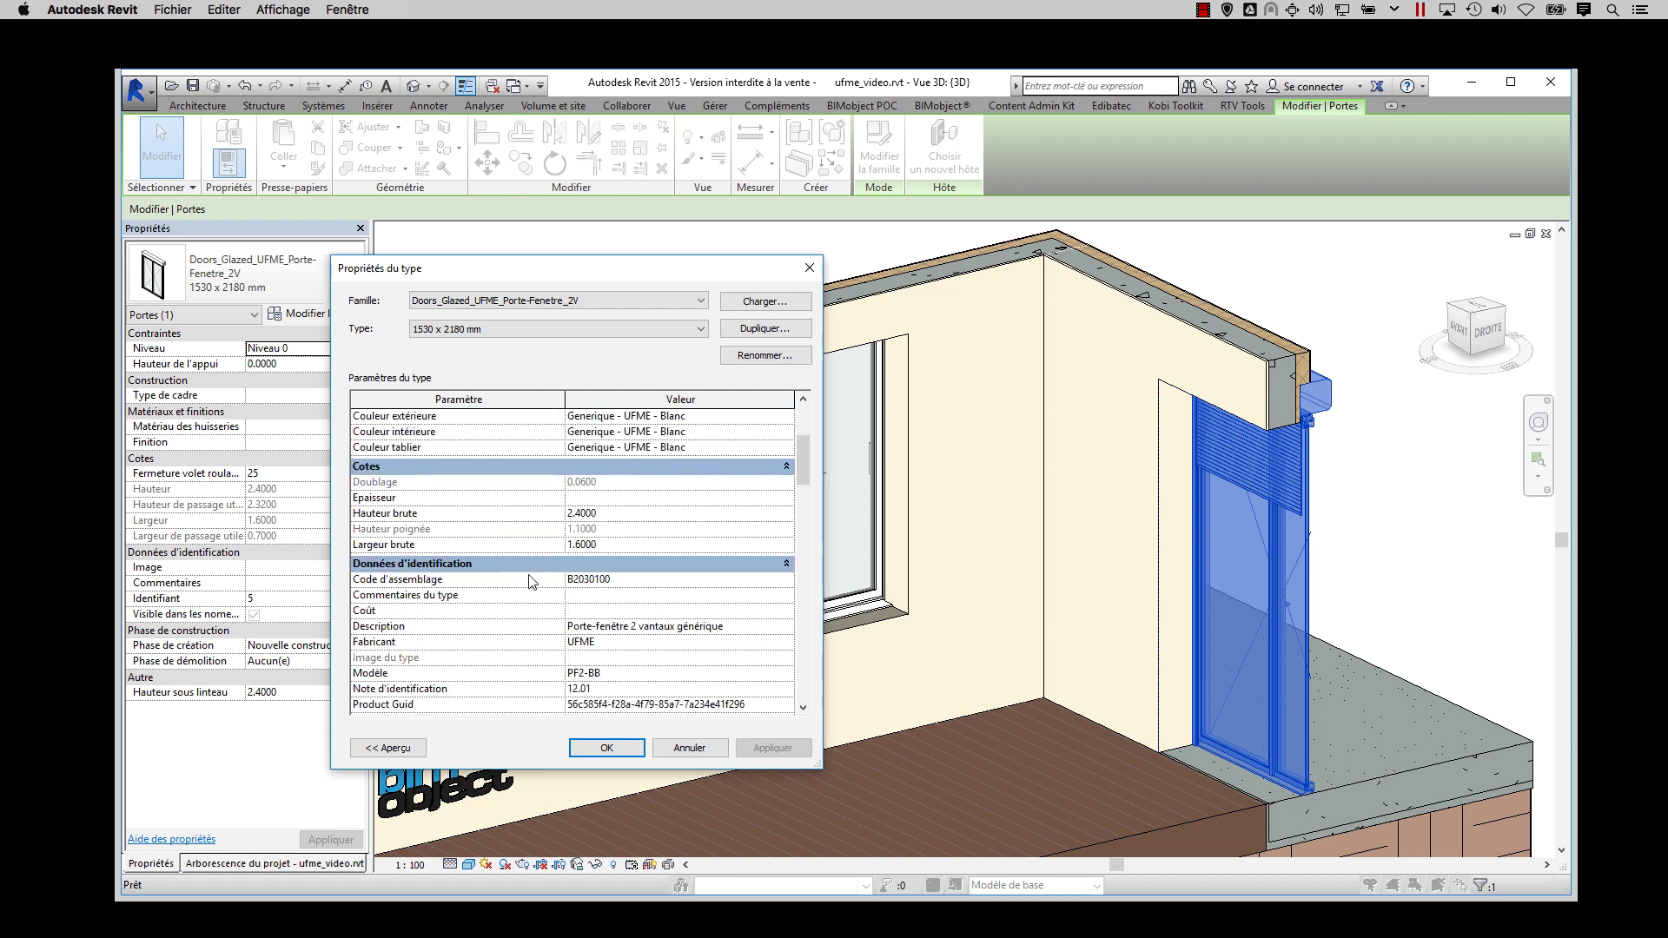
key("Escape")
key("Escape")
Review the door in the Niveau 0 floor plan and return to the {3D} view.
left_click(257, 864)
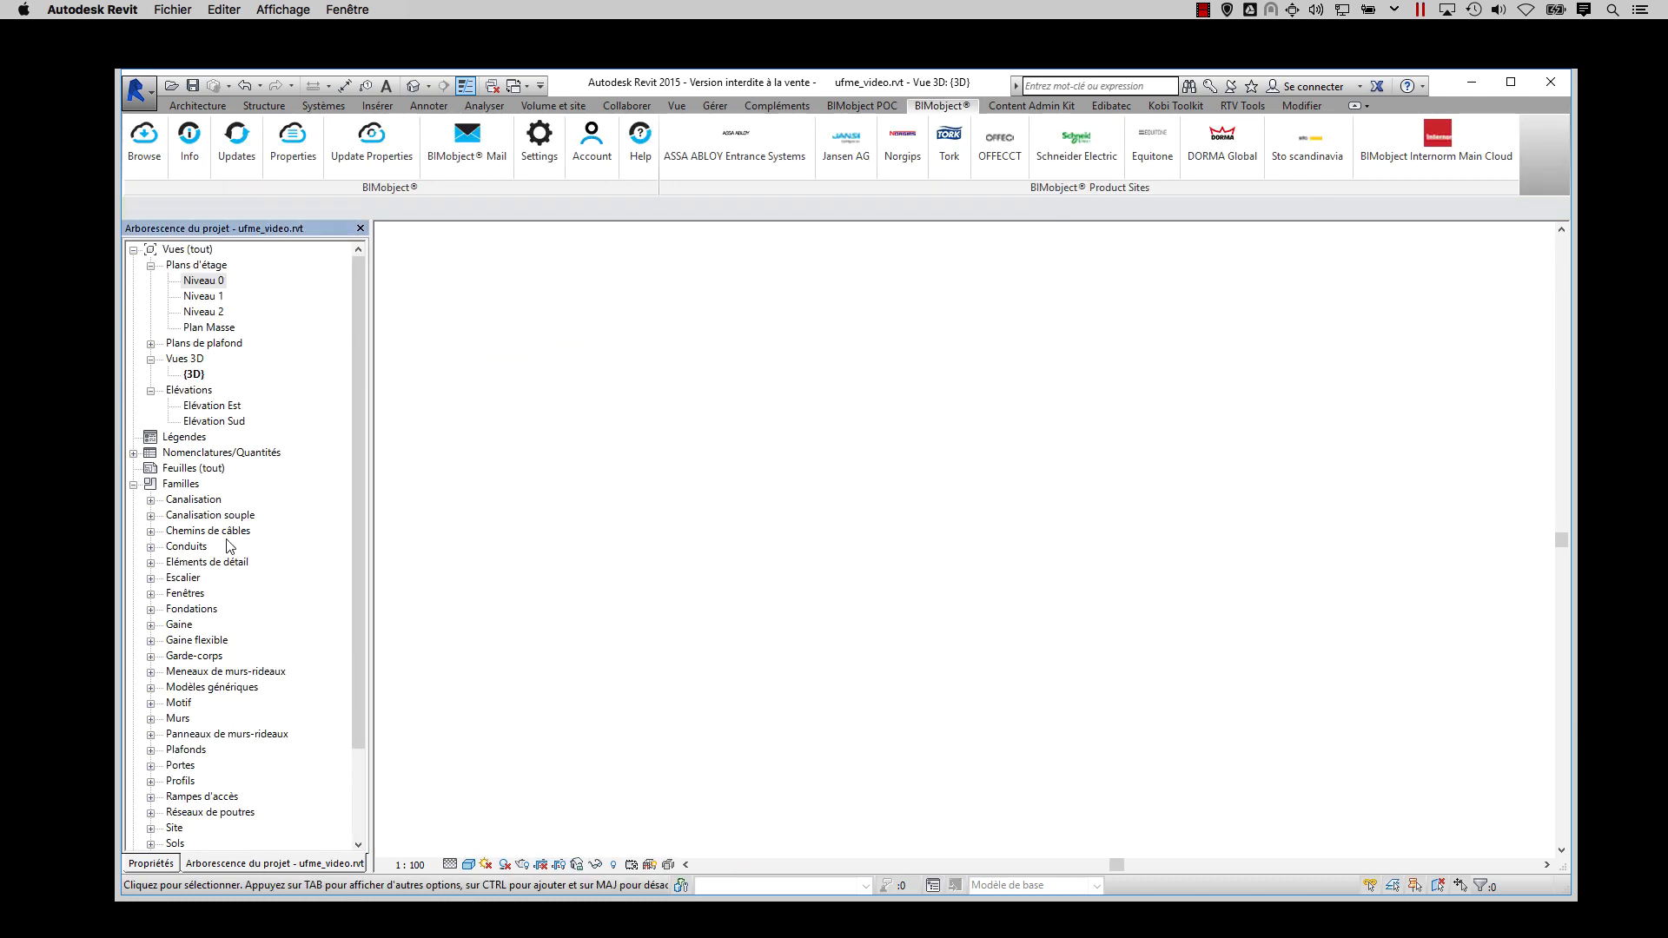
double_click(209, 282)
scroll(1019, 528, "up", 5)
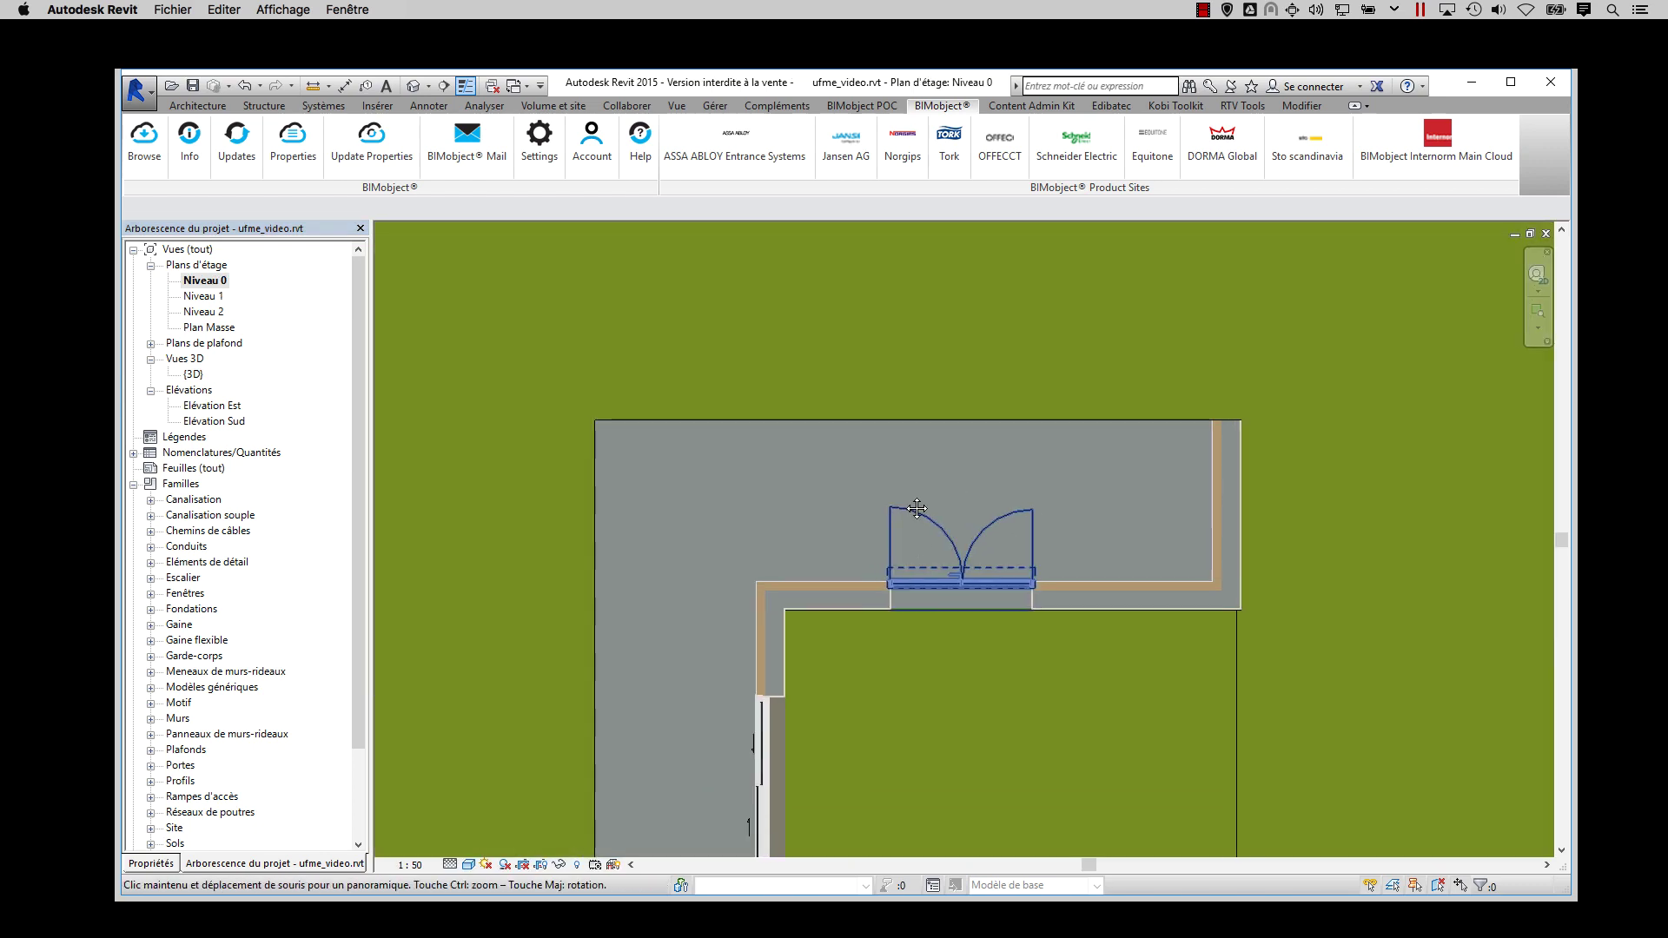
double_click(193, 373)
mouse_move(574, 935)
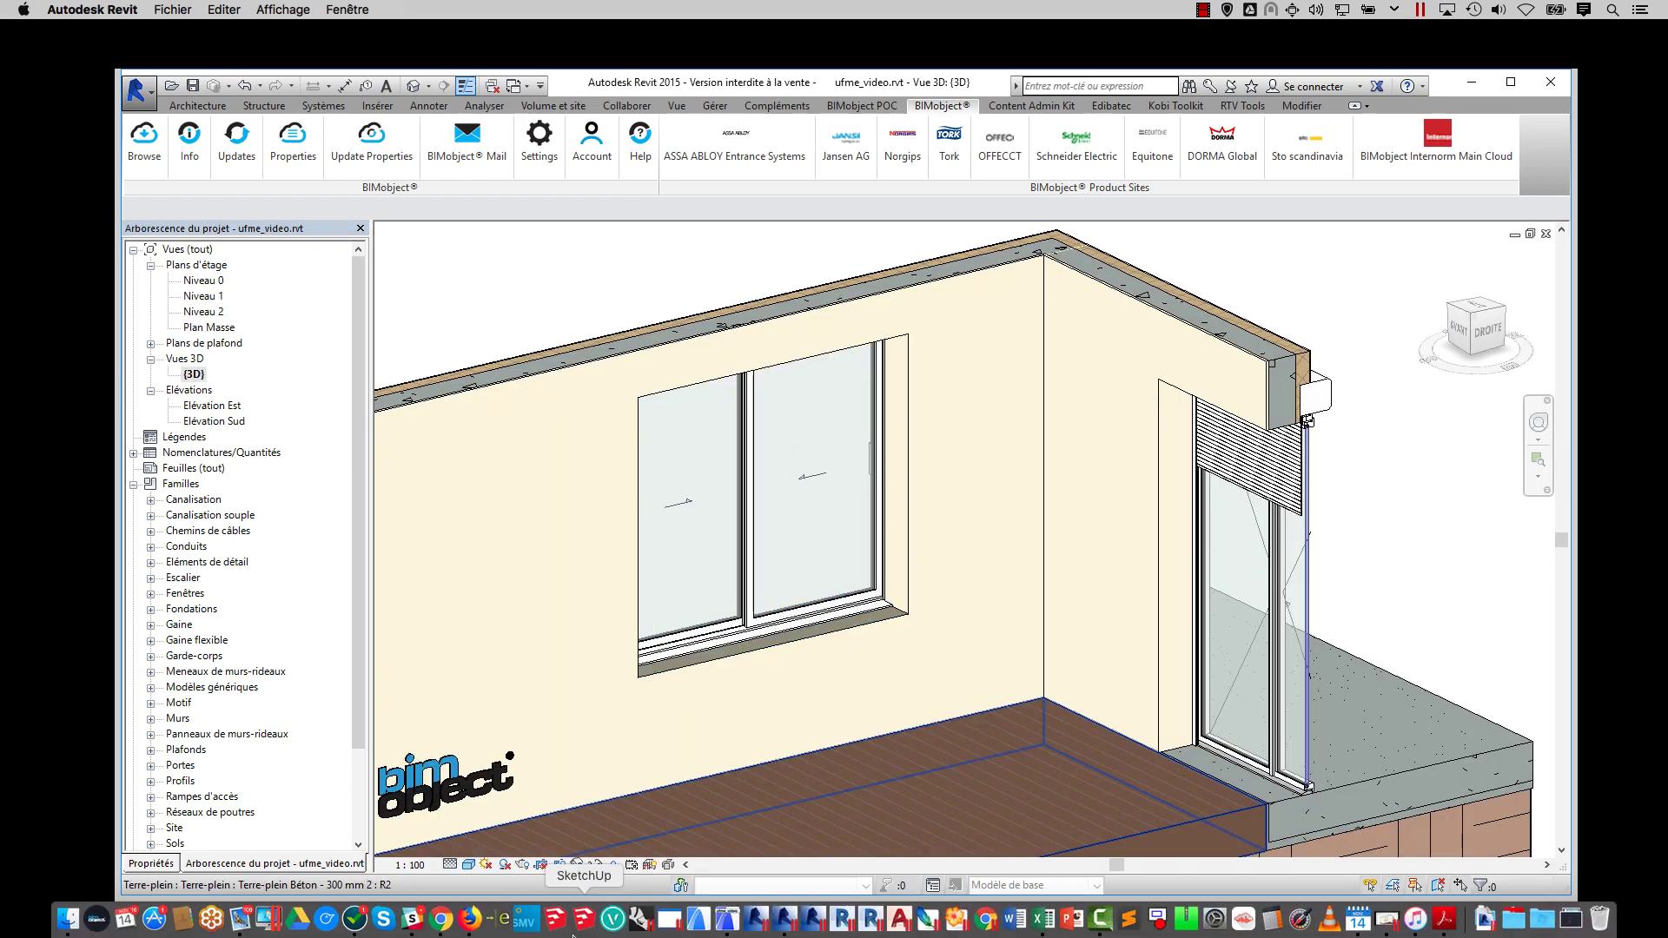
left_click(443, 921)
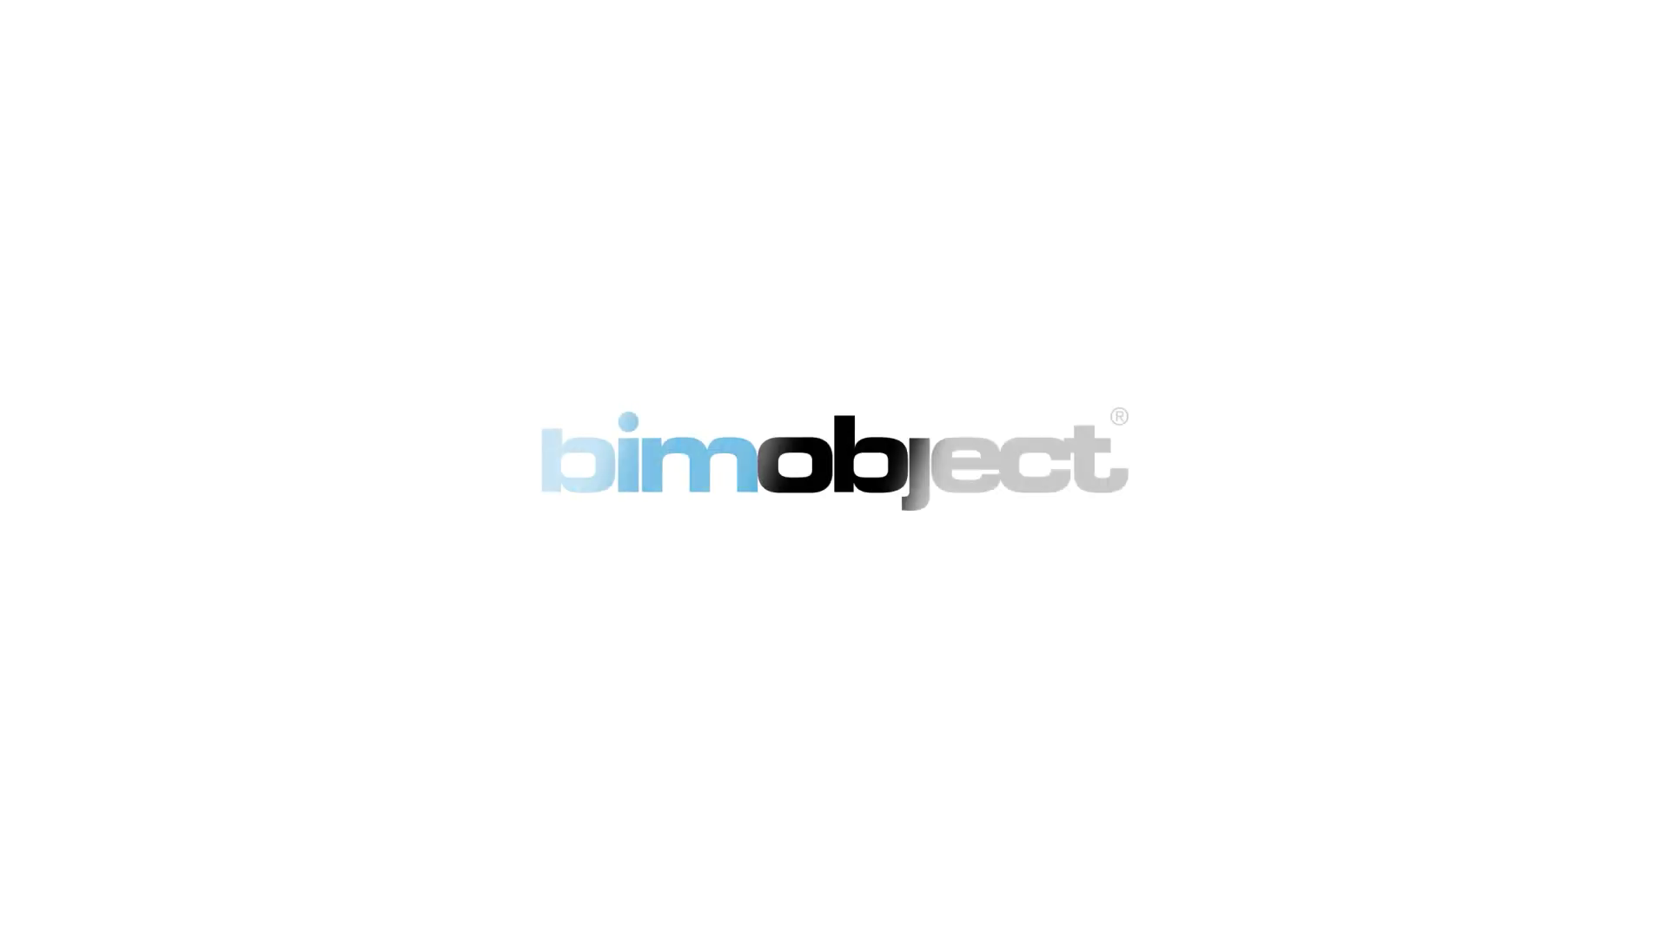